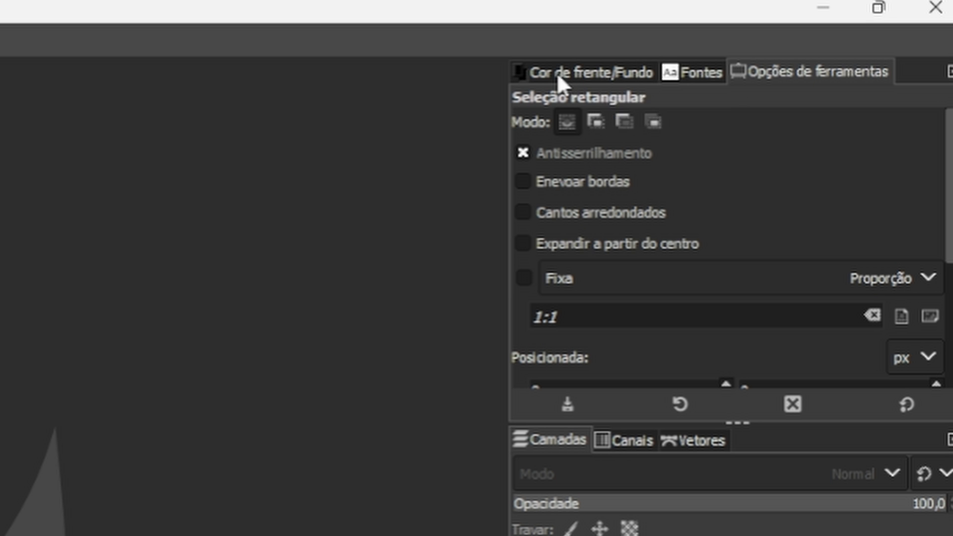
Look over the colour chooser, the rectangle select options, and the Channels, Paths and Layers panels.
left_click(765, 39)
left_click(814, 71)
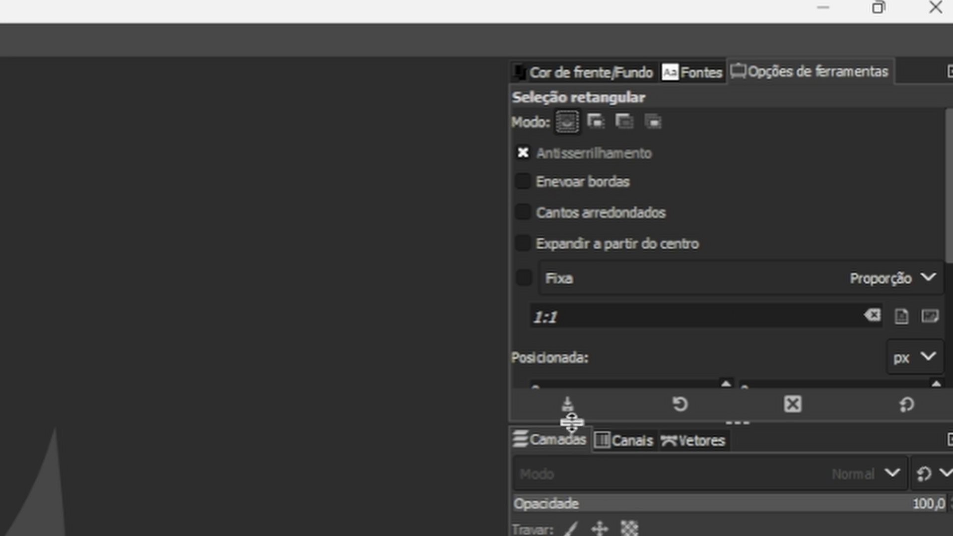
left_click(633, 444)
left_click(701, 439)
left_click(527, 442)
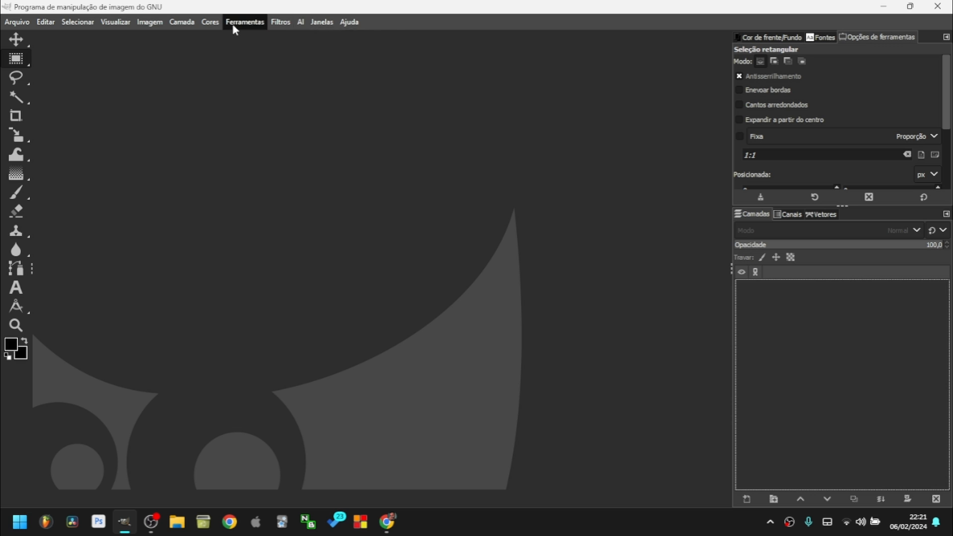
Browse the Arquivo menu entries, then move across to the Editar menu.
left_click(53, 21)
left_click(3, 22)
left_click(13, 23)
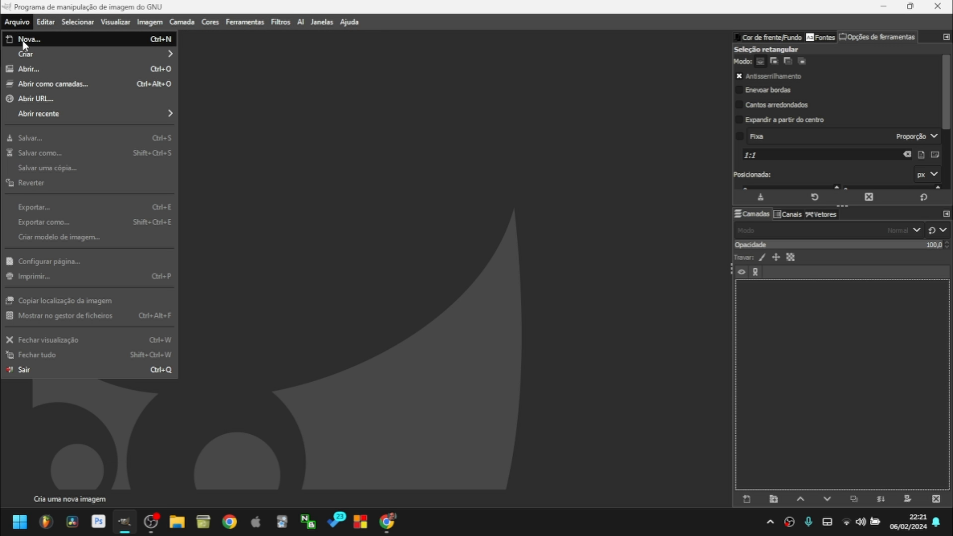
mouse_move(39, 58)
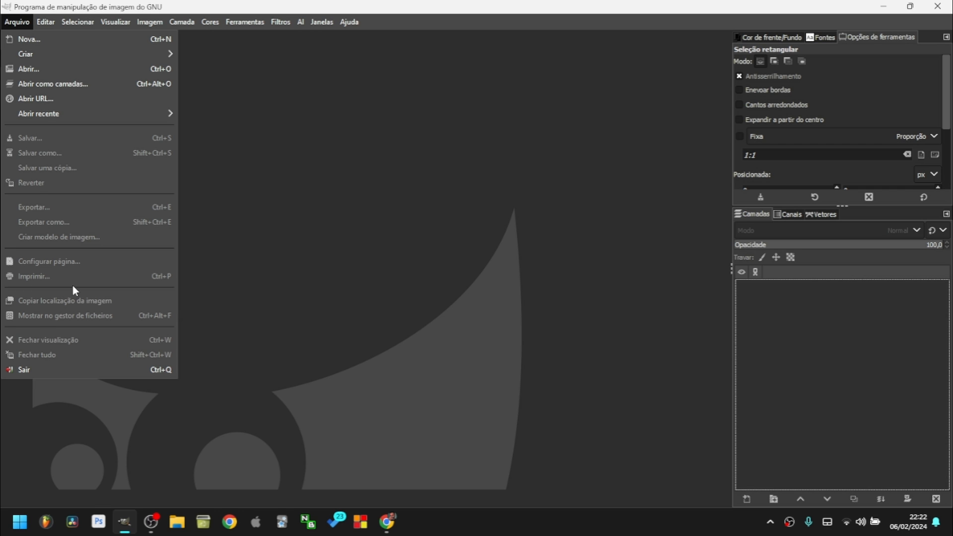
mouse_move(43, 22)
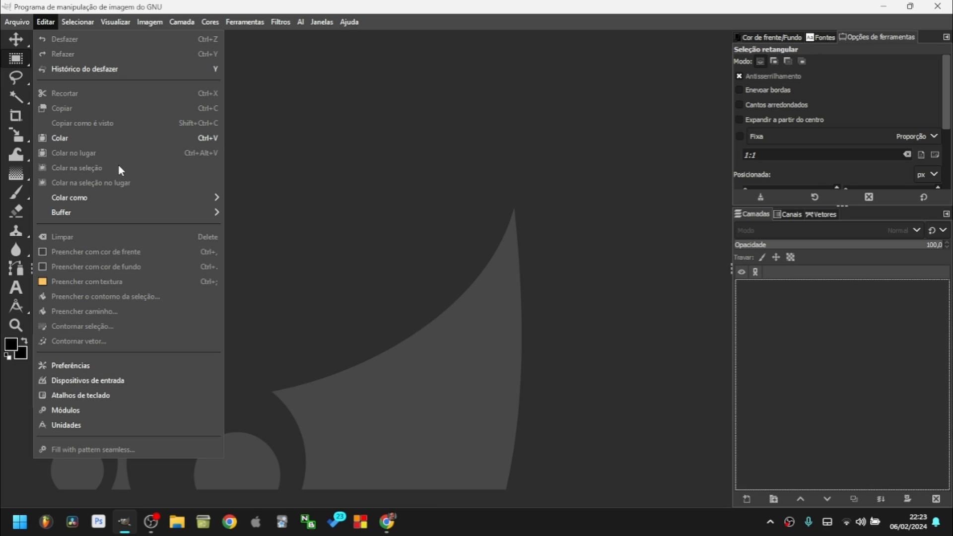
Create a new black 1280x720 image and try a rectangle selection on it.
left_click(501, 5)
left_click(8, 25)
left_click(19, 38)
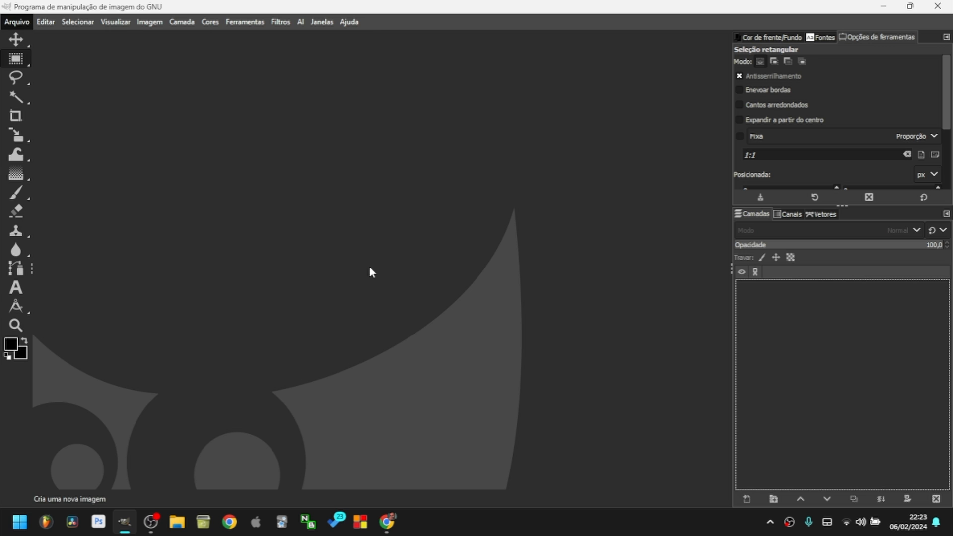
left_click(293, 195)
left_click_drag(298, 175, 391, 283)
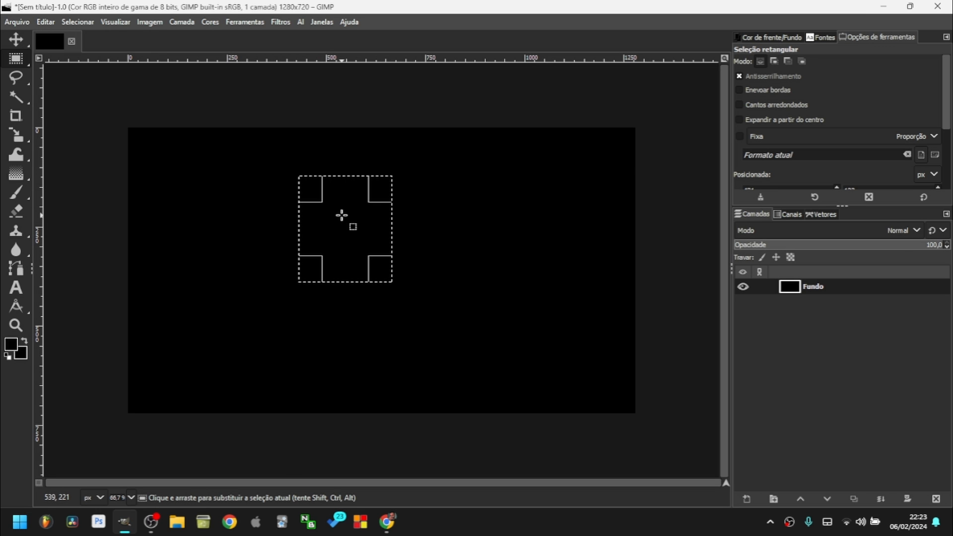
left_click(434, 221)
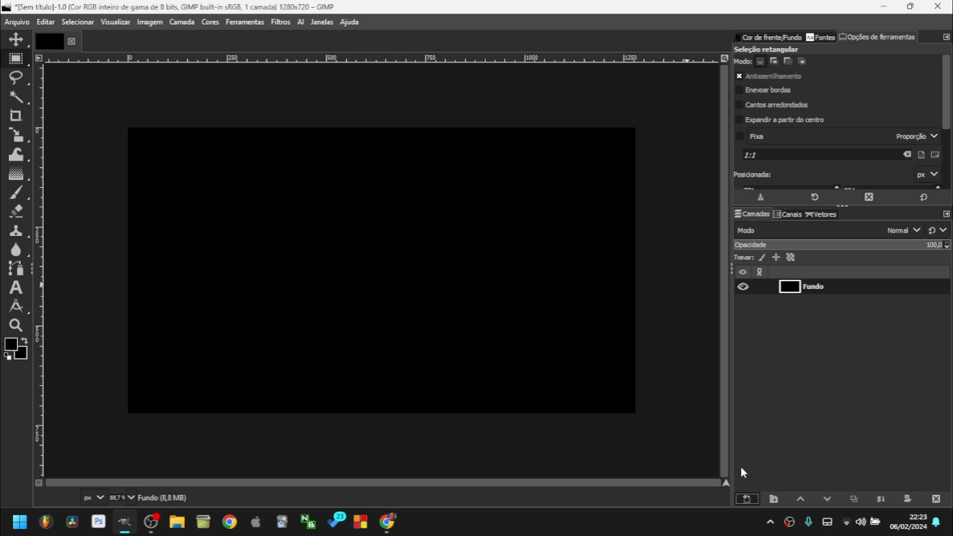
Add a new layer named Camada and paint a soft pinkish glow with the brush.
left_click(747, 498)
left_click(914, 490)
left_click(16, 192)
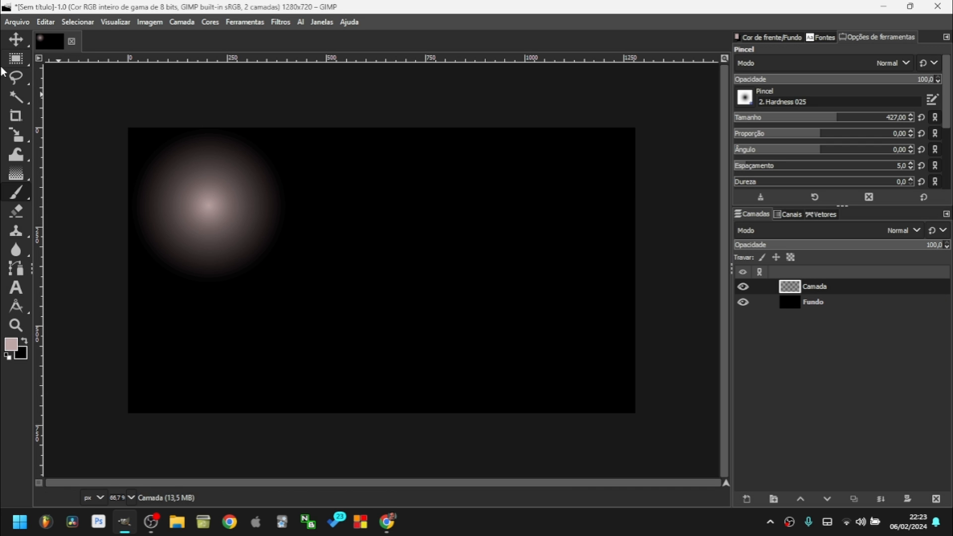
left_click(16, 58)
Select the area around the left glow and copy it with Ctrl+C.
left_click_drag(173, 159, 240, 244)
left_click(281, 266)
left_click_drag(308, 298, 36, 62)
key("ctrl+c")
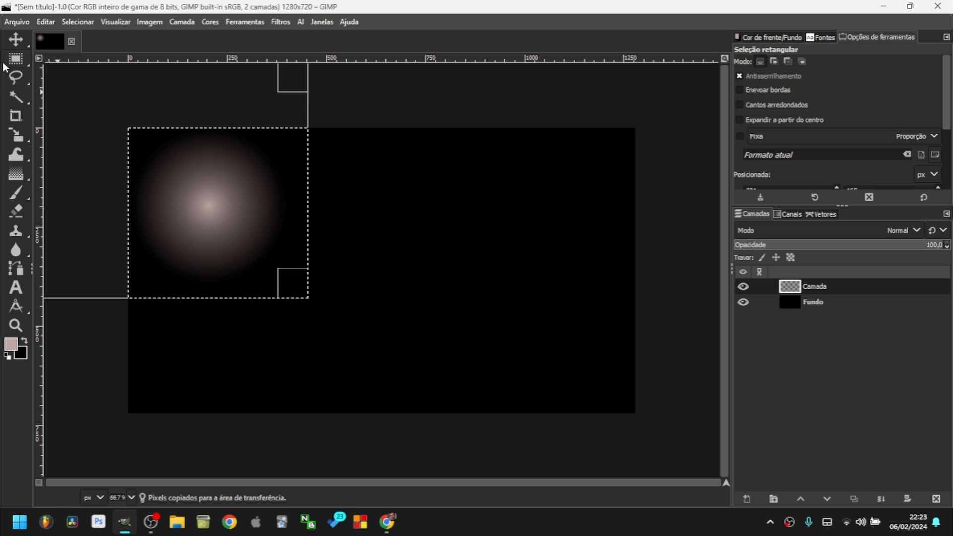
Paste the glow into a rectangle at right using Colar na seleção, then anchor it.
left_click_drag(433, 192, 549, 281)
key("Page_Down")
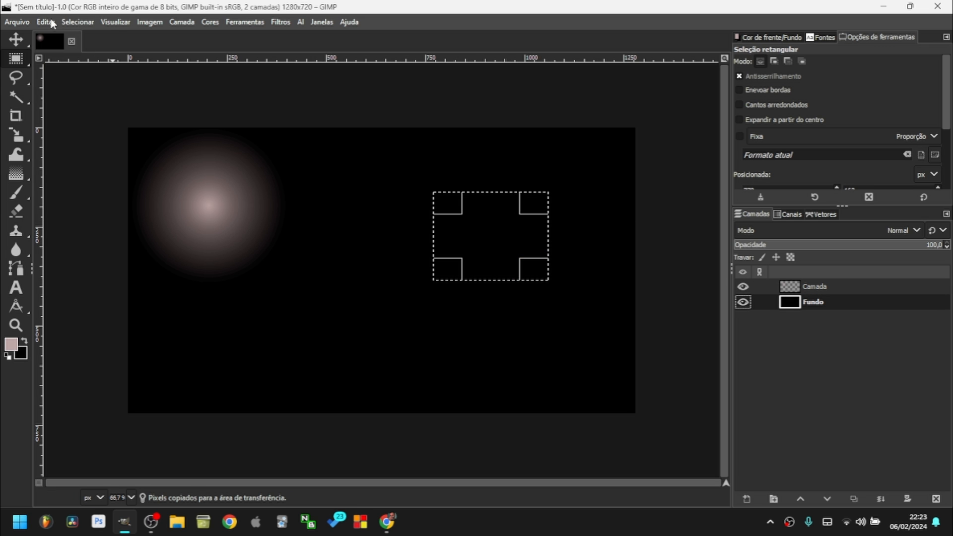
left_click(46, 22)
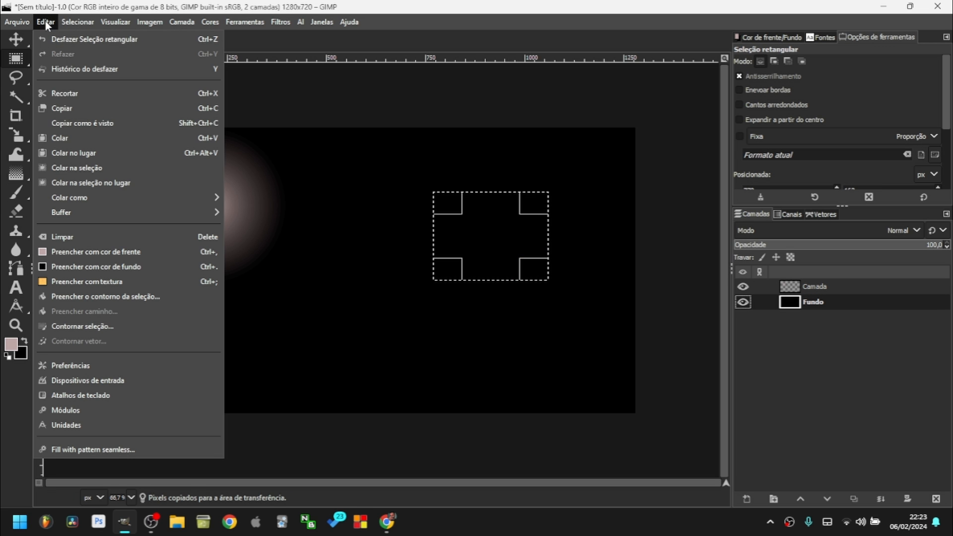
left_click(79, 169)
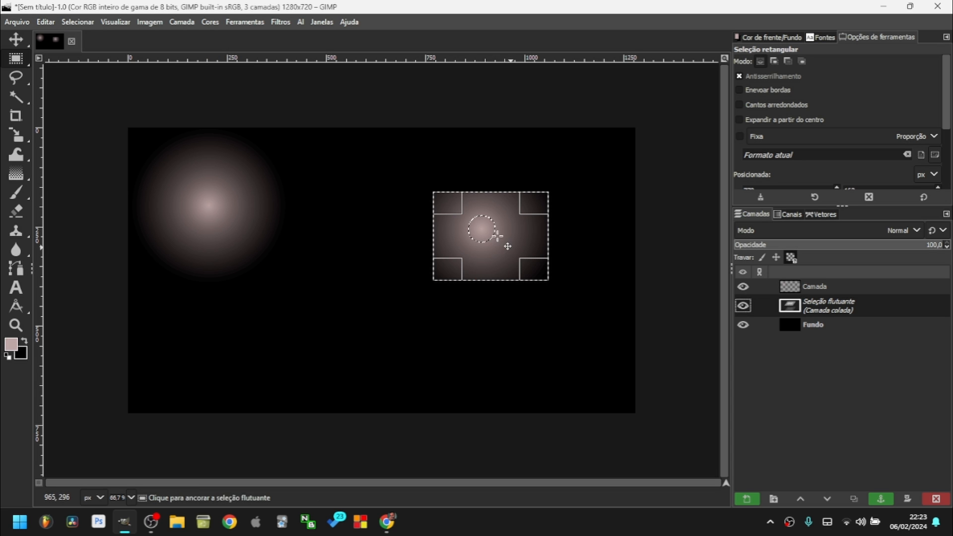
left_click(627, 215)
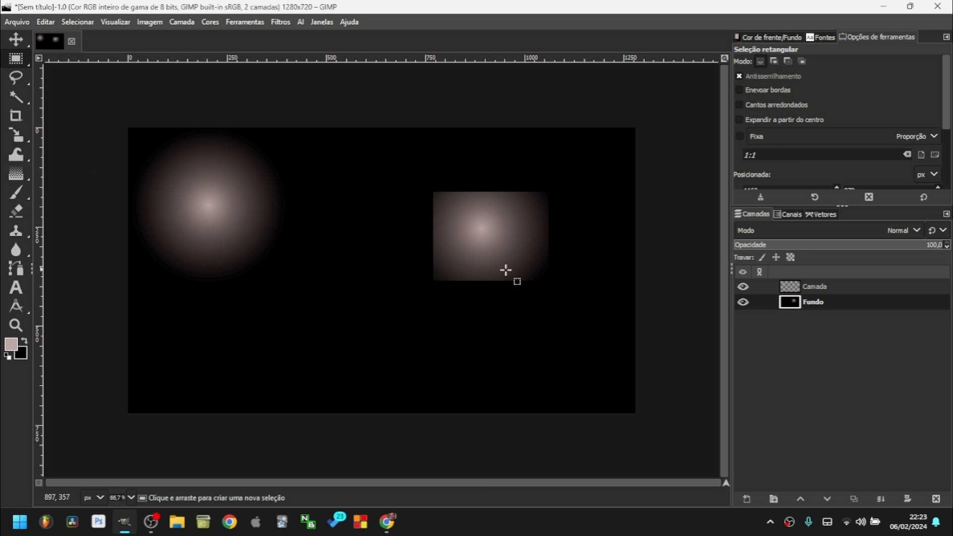
left_click(46, 22)
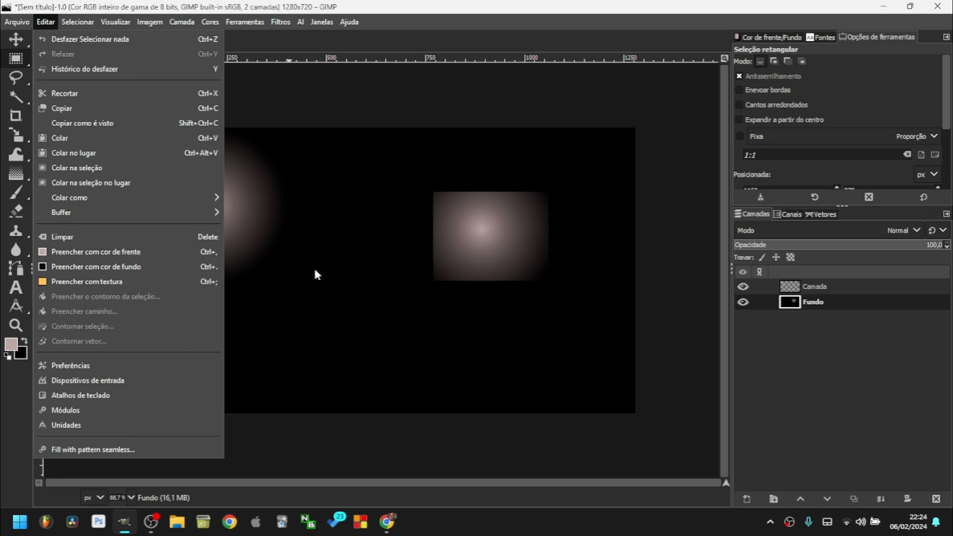
left_click(90, 365)
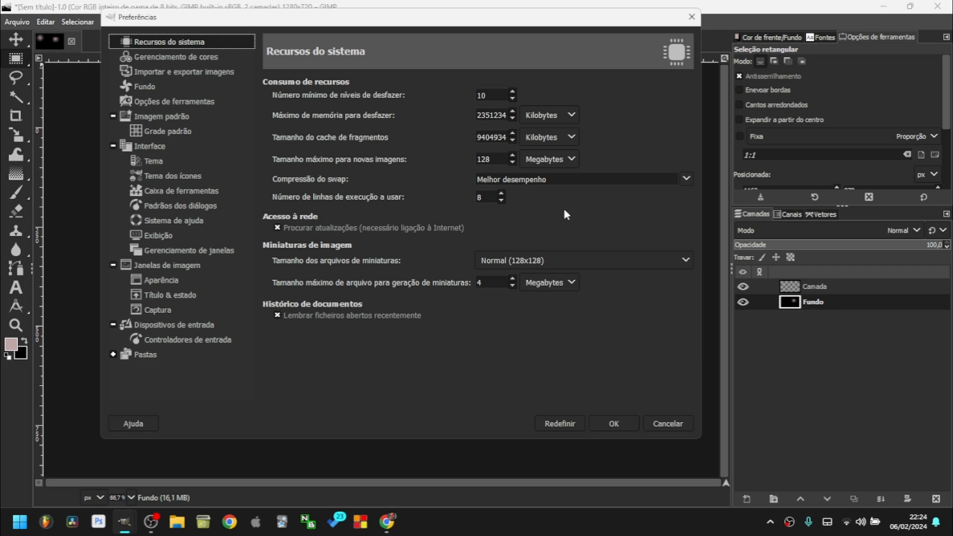
left_click(593, 181)
left_click(595, 179)
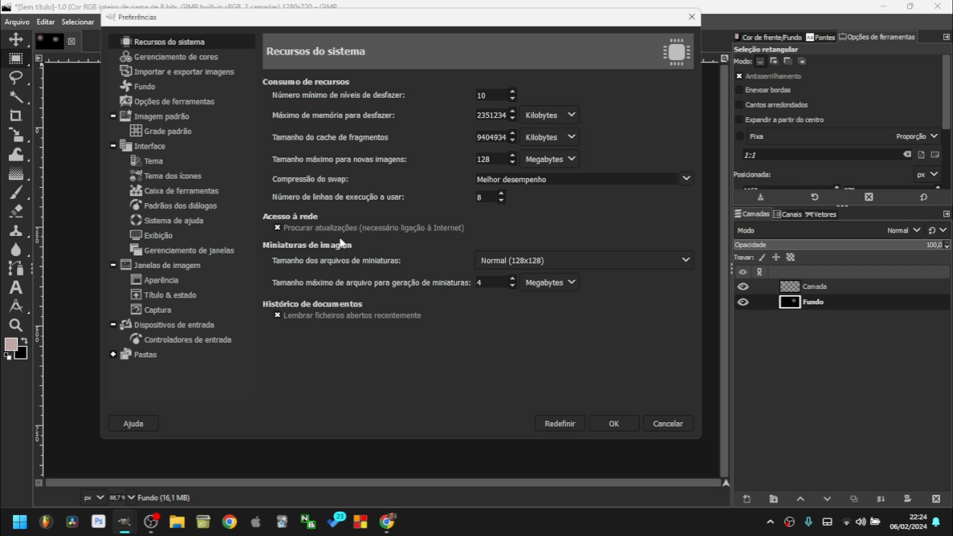
left_click(220, 55)
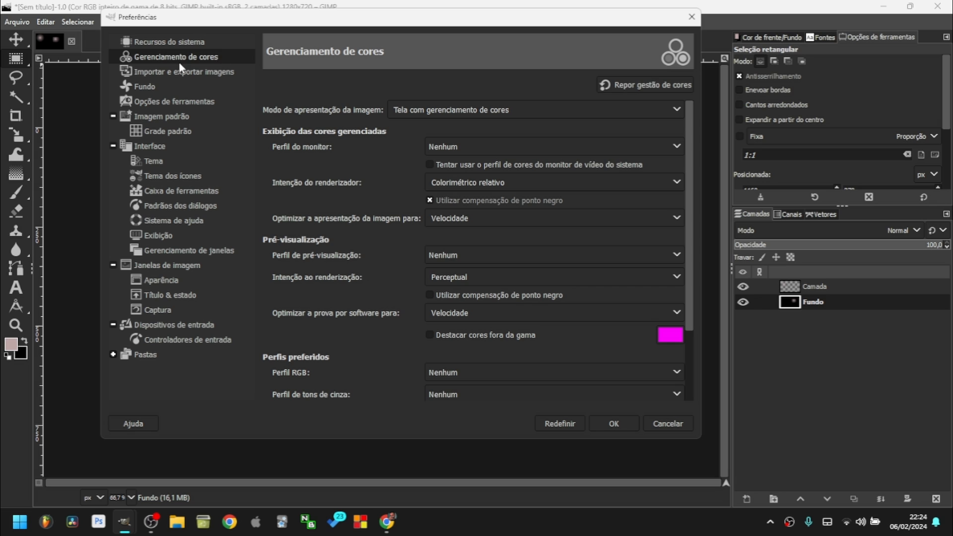
left_click(165, 73)
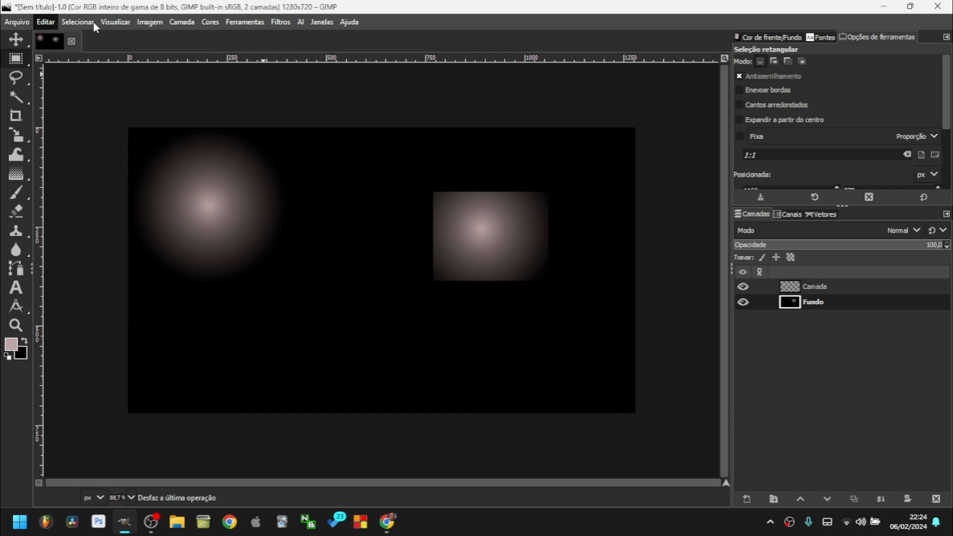
Try drawing rectangle selections over the left glow, then clear them.
mouse_move(93, 23)
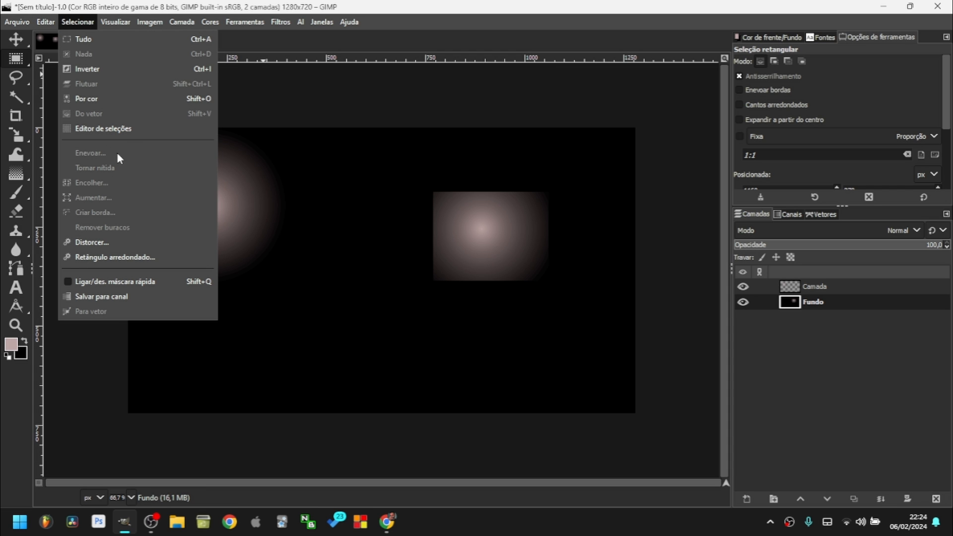
left_click(416, 4)
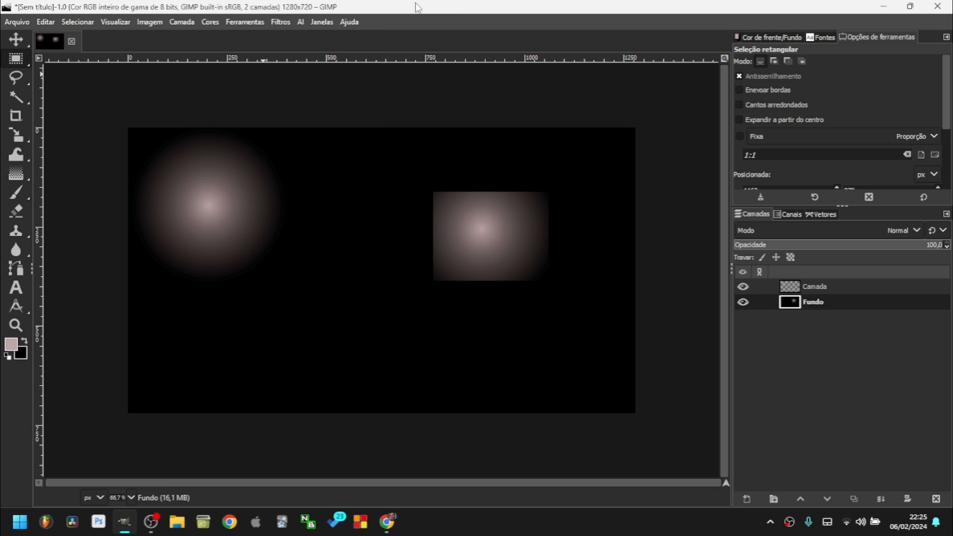
left_click_drag(203, 207, 344, 361)
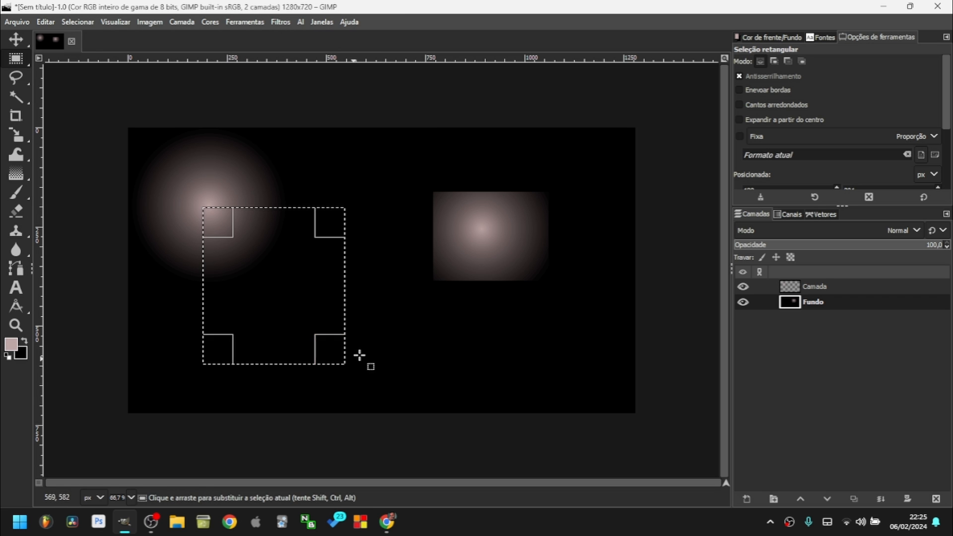
left_click_drag(278, 167, 516, 319)
left_click(519, 281)
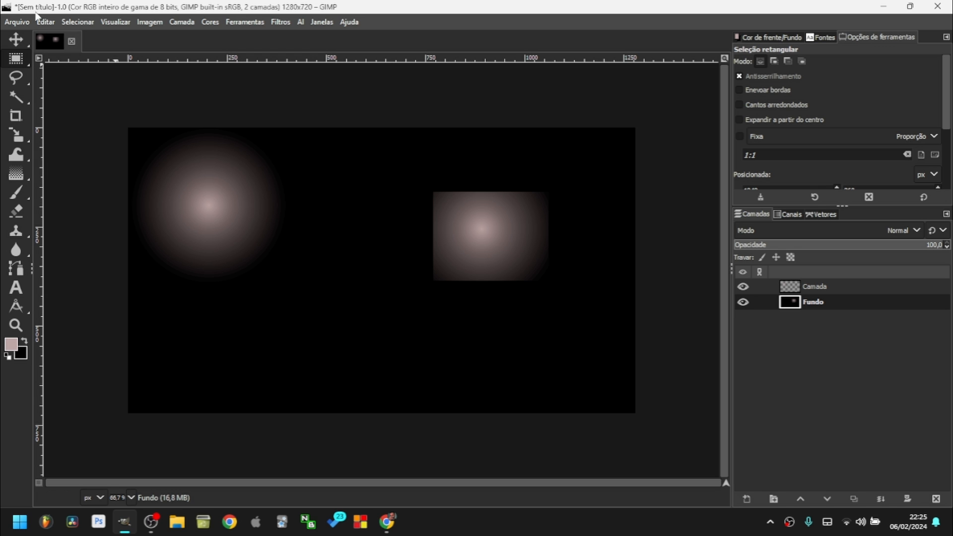
left_click(88, 21)
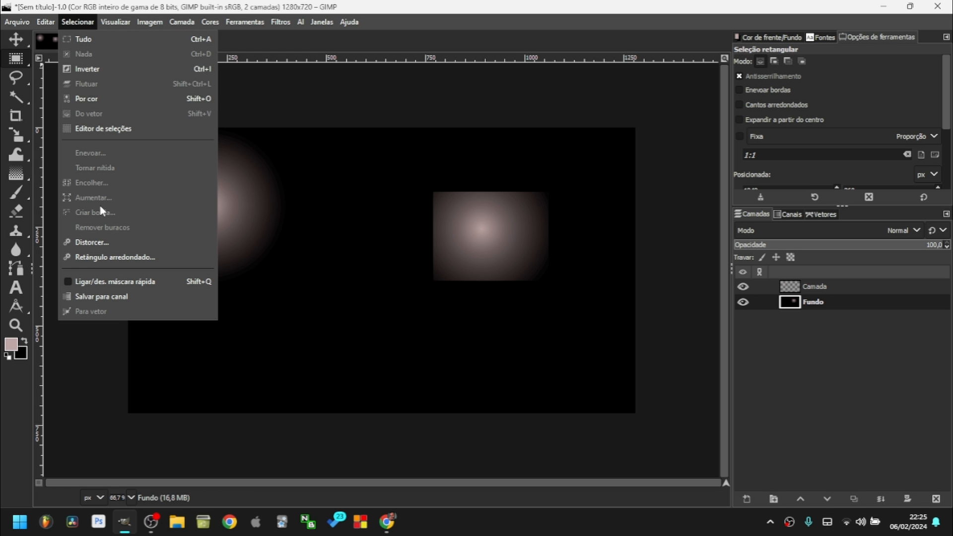
key("Escape")
Select a rectangle over the left glow and turn it into a border with Criar borda.
left_click_drag(185, 172, 312, 302)
left_click(77, 22)
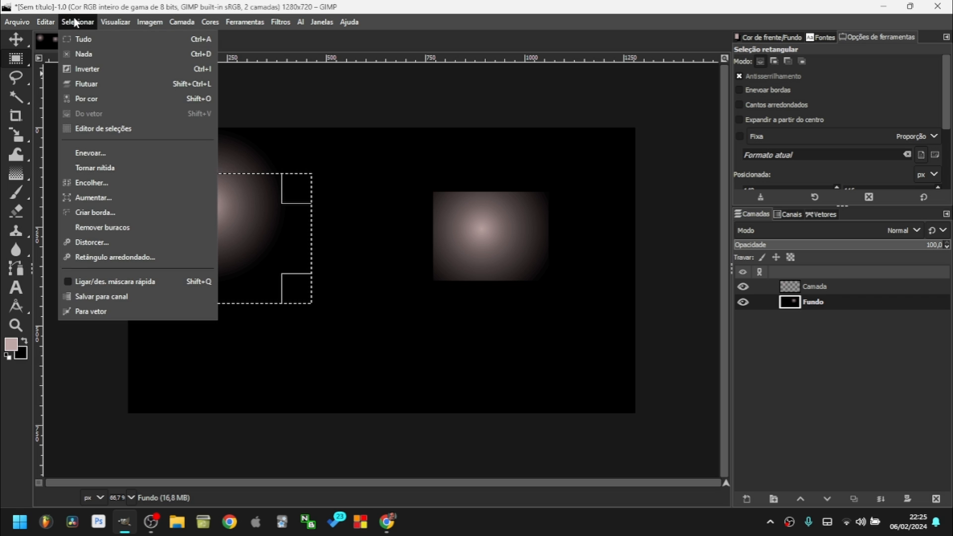
left_click(102, 213)
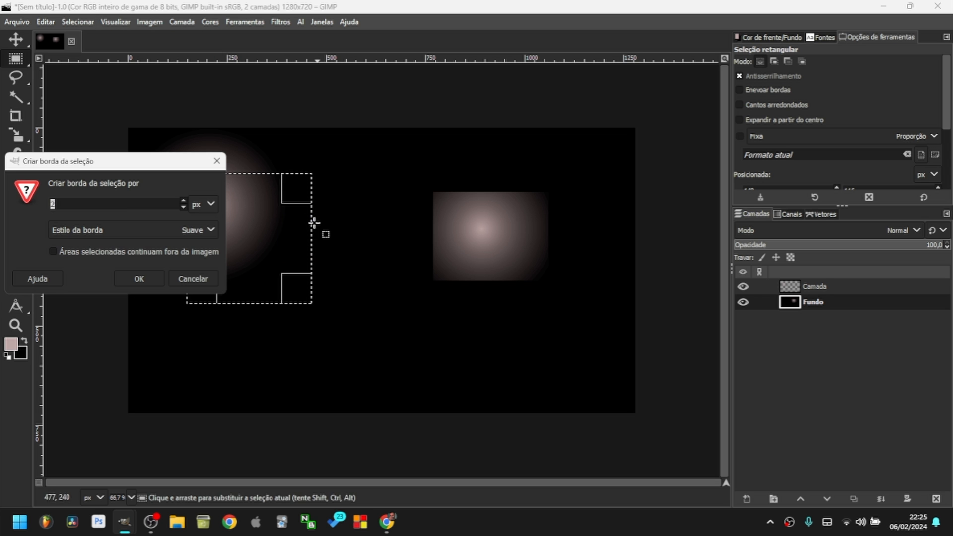
left_click_drag(81, 162, 429, 162)
left_click(487, 278)
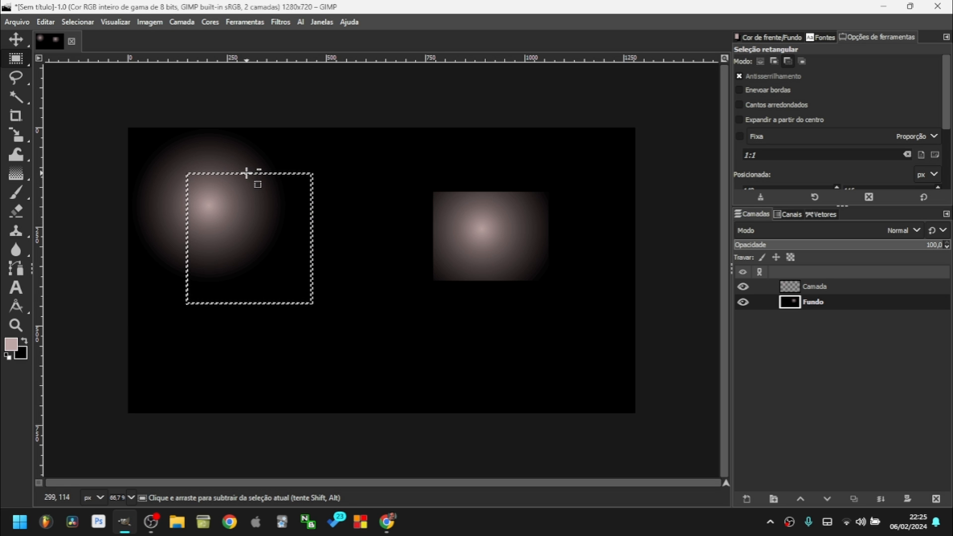
Zoom the view in and out with Ctrl+scroll to inspect the border selection.
scroll(248, 176, "up", 4)
scroll(251, 178, "down", 4)
left_click(77, 22)
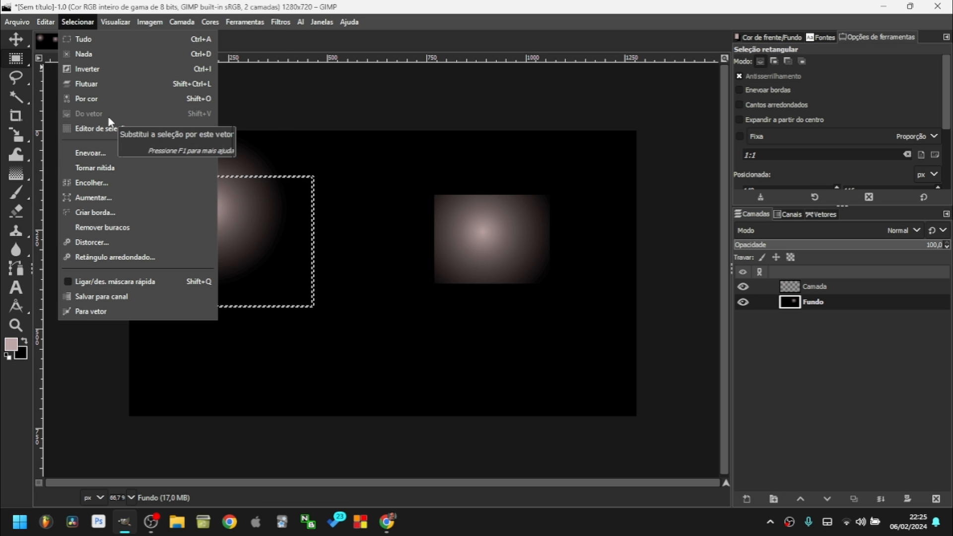
left_click(378, 229)
key("ctrl")
scroll(377, 230, "up", 1, "ctrl")
scroll(377, 204, "down", 2, "ctrl")
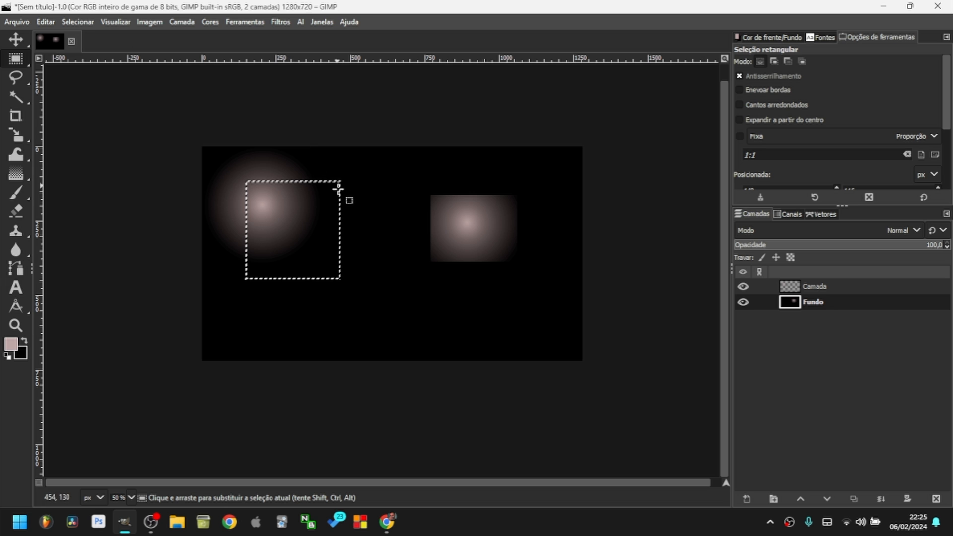
scroll(404, 229, "up", 2, "ctrl")
scroll(405, 233, "down", 4, "ctrl")
scroll(406, 237, "up", 6, "ctrl")
scroll(400, 243, "down", 5, "ctrl")
scroll(400, 242, "up", 1, "ctrl")
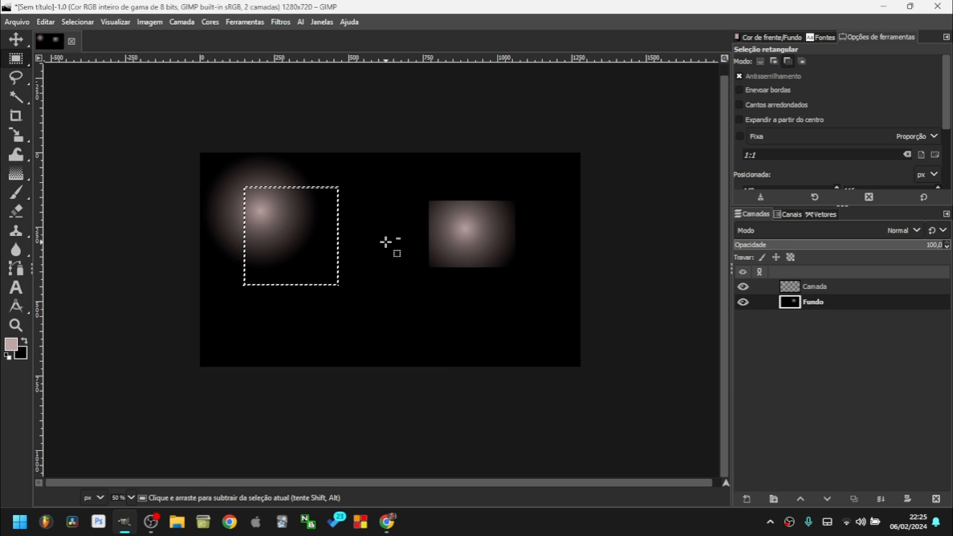
scroll(386, 242, "up", 1, "ctrl")
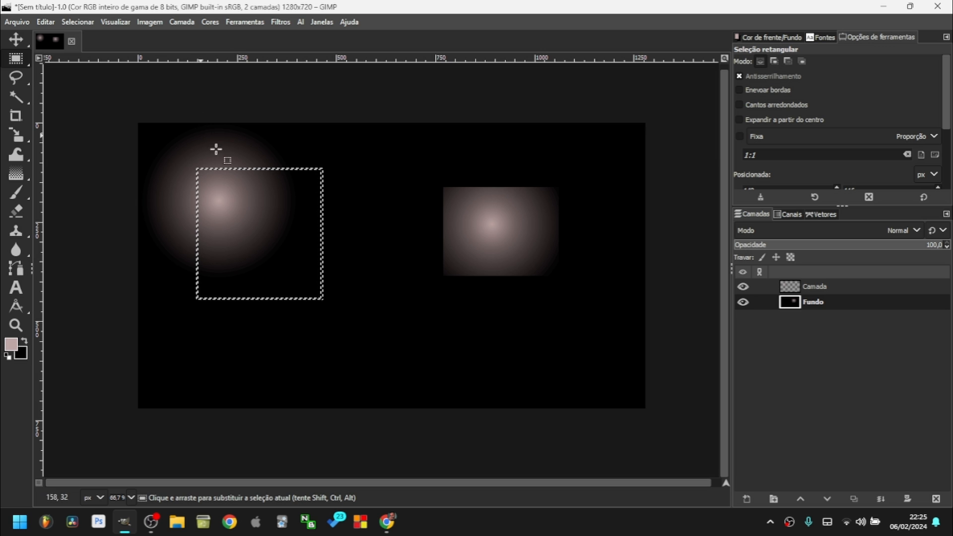
left_click(114, 22)
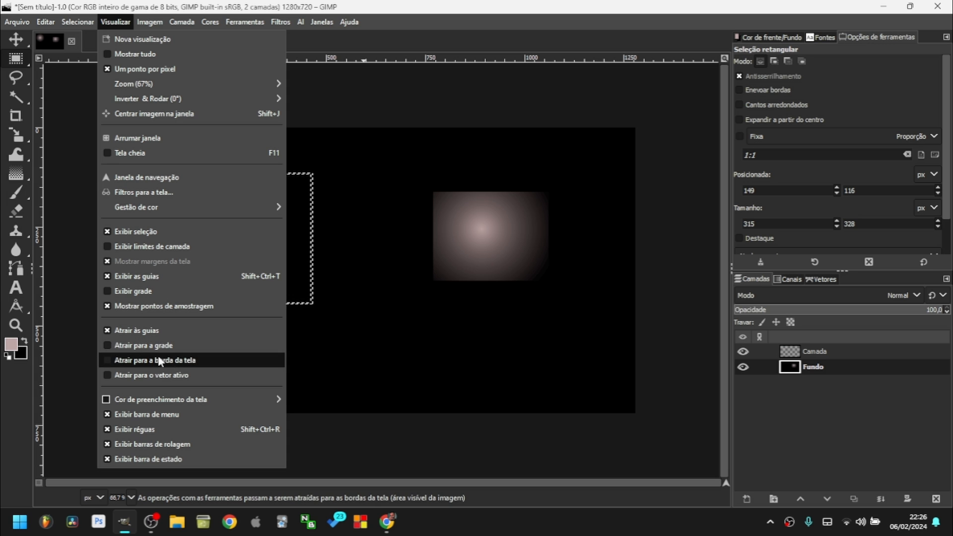
Toggle snapping to canvas edges and look over the View menu options.
left_click(189, 368)
left_click(115, 22)
left_click(144, 345)
left_click(114, 21)
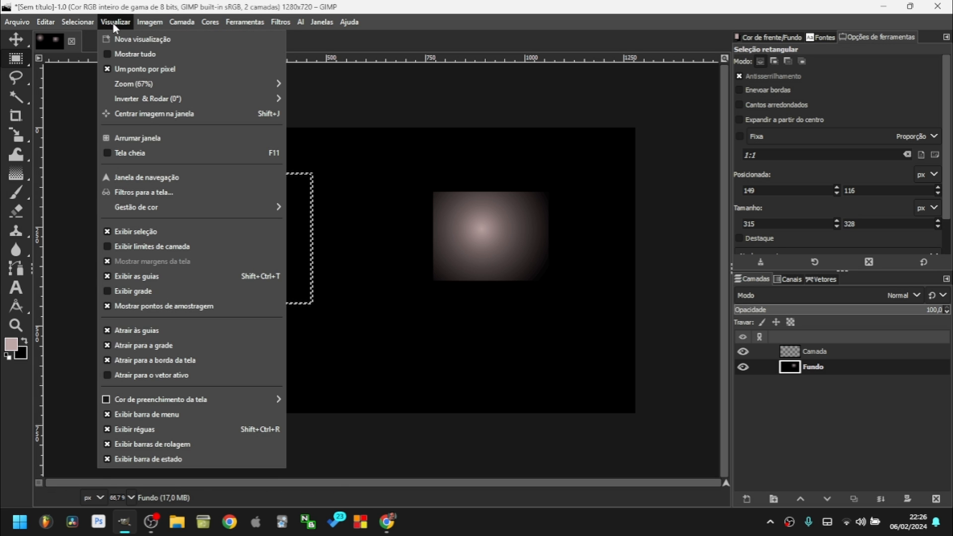
left_click(161, 365)
Clear the selection and drag the glowing sphere layer with the Move tool.
left_click(306, 247)
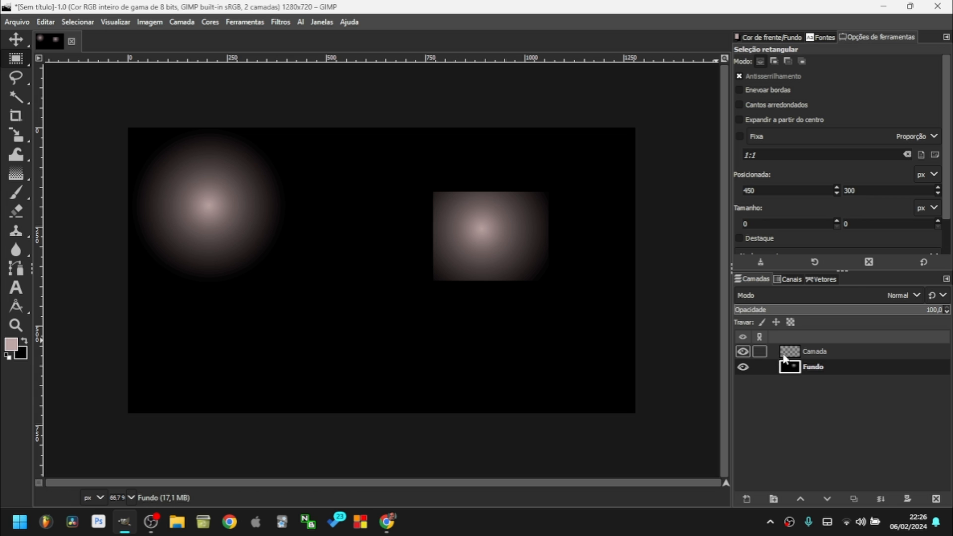
key("Page_Up")
key("m")
left_click_drag(223, 208, 260, 227)
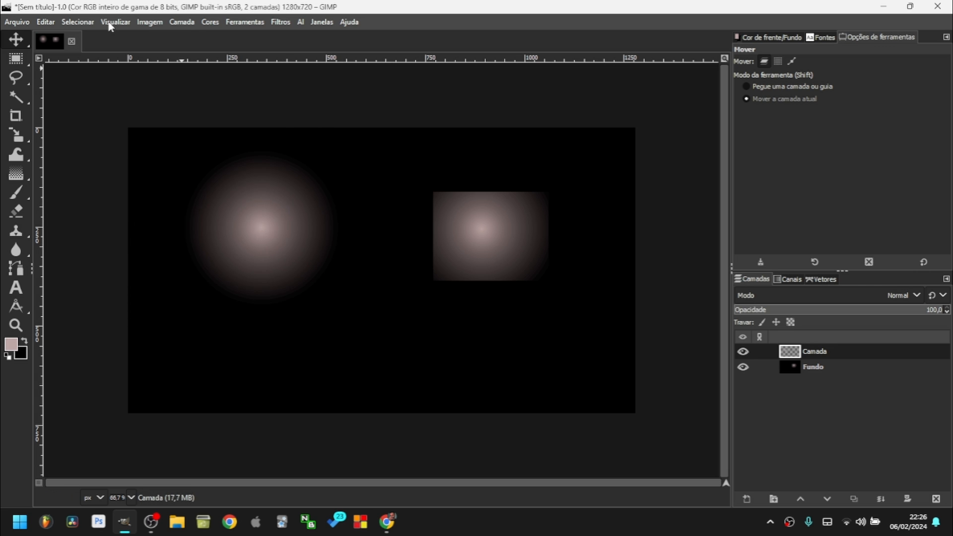
Show the canvas grid and move the glowing sphere down and to the left.
left_click(115, 22)
left_click(169, 291)
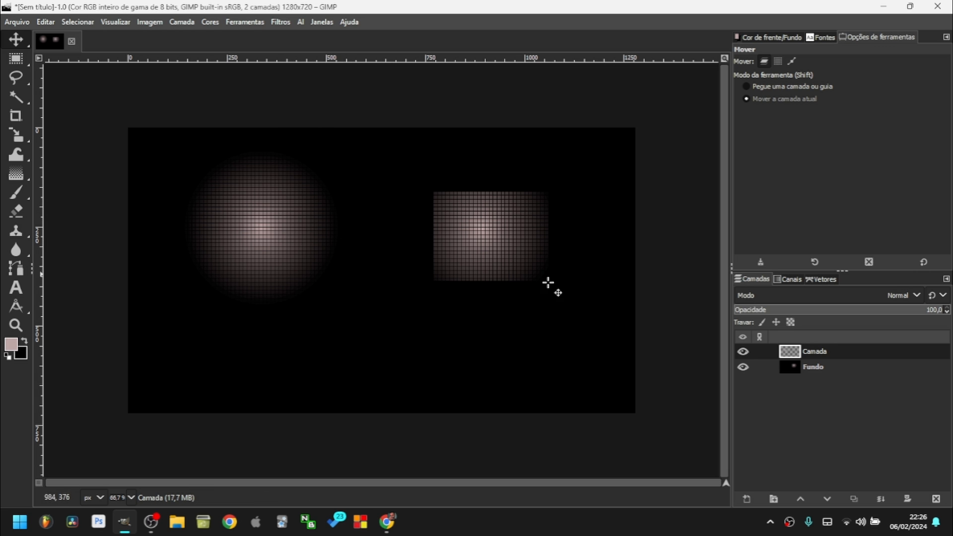
left_click_drag(323, 223, 247, 266)
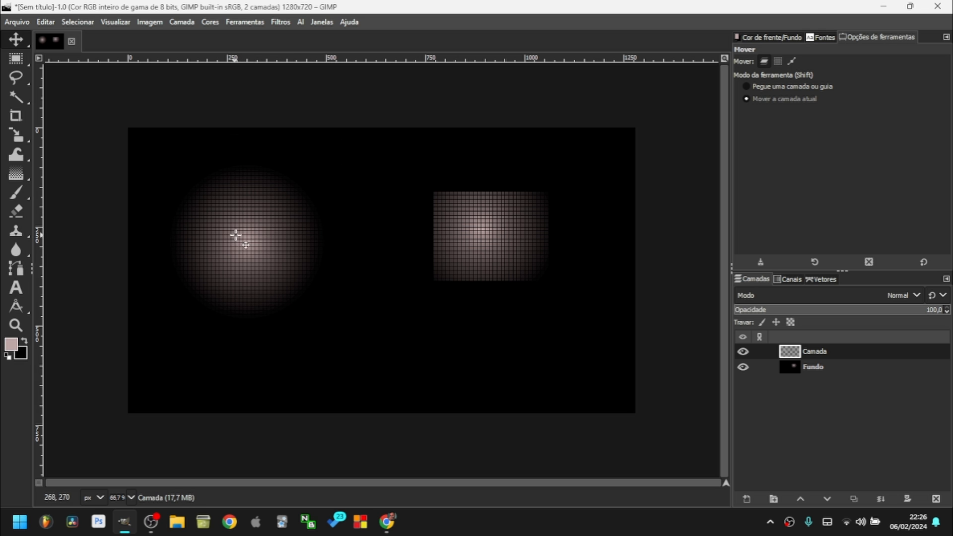
left_click(149, 22)
mouse_move(175, 63)
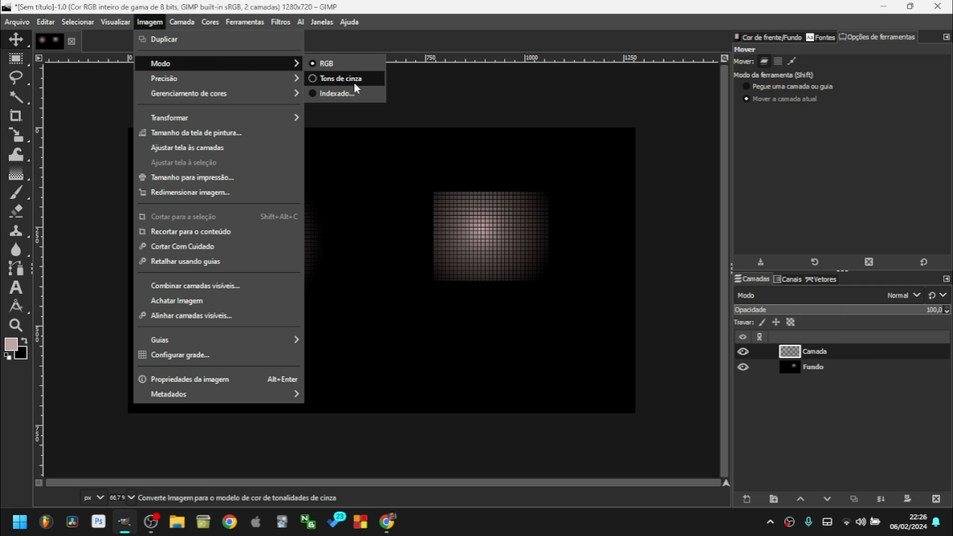
mouse_move(183, 82)
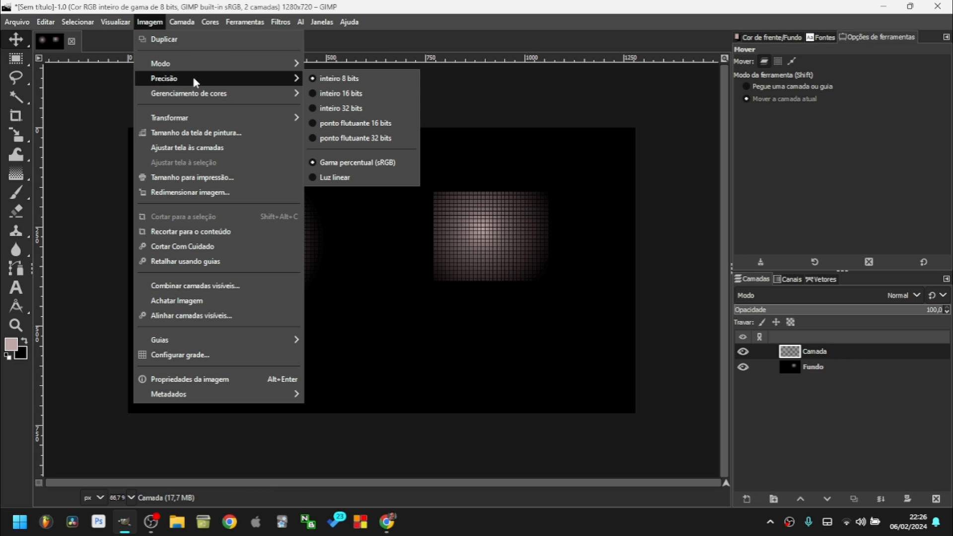
key("Escape")
key("Escape")
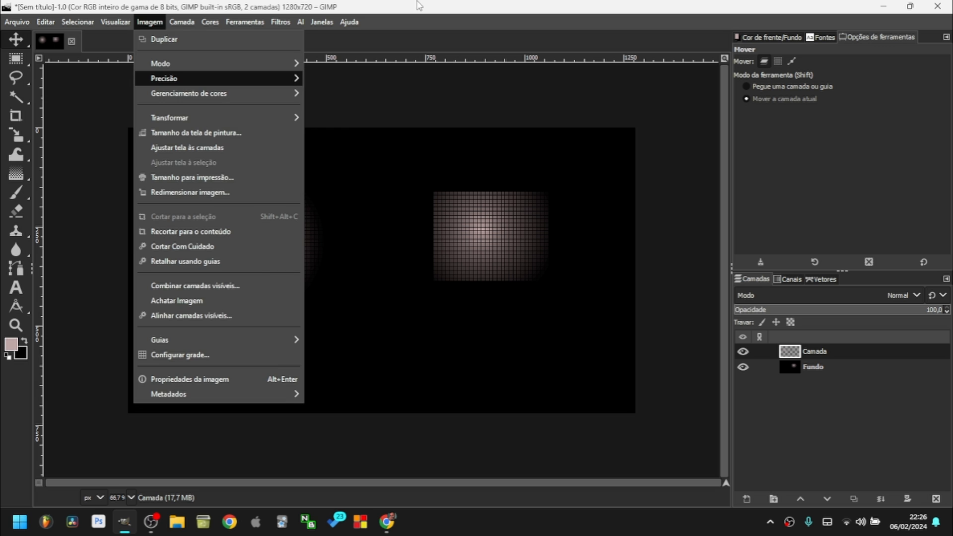
left_click(110, 21)
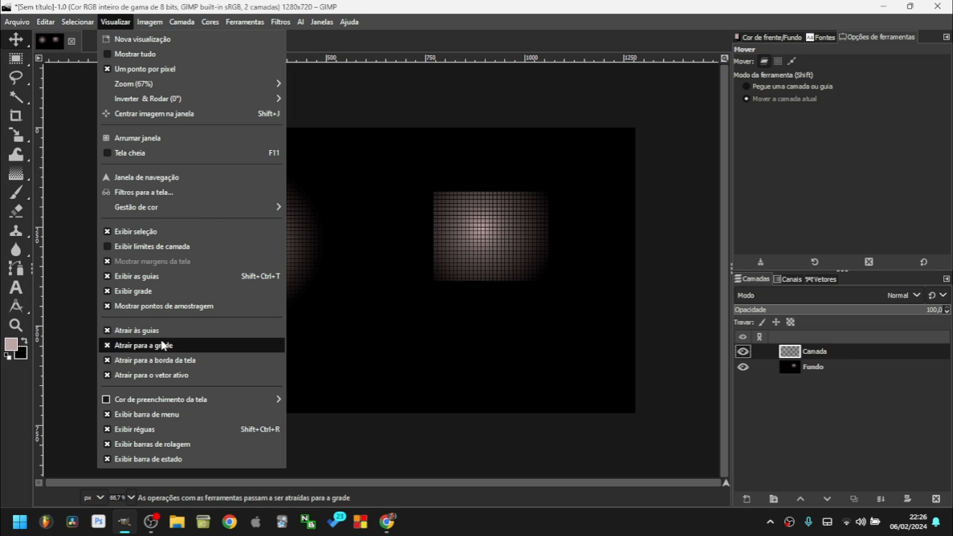
Hide the grid and zoom in and out to inspect the glow's gradient.
left_click(130, 291)
key("2")
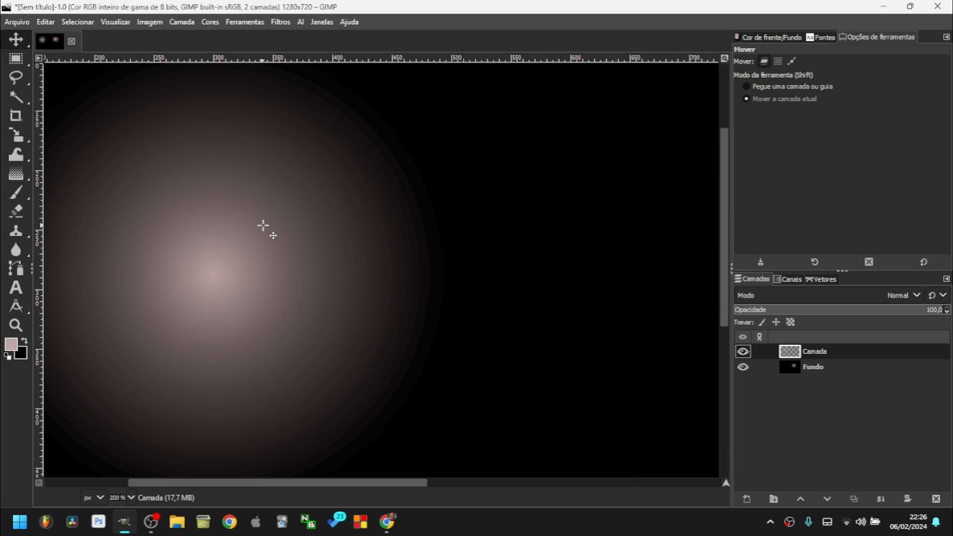
scroll(385, 185, "up", 3)
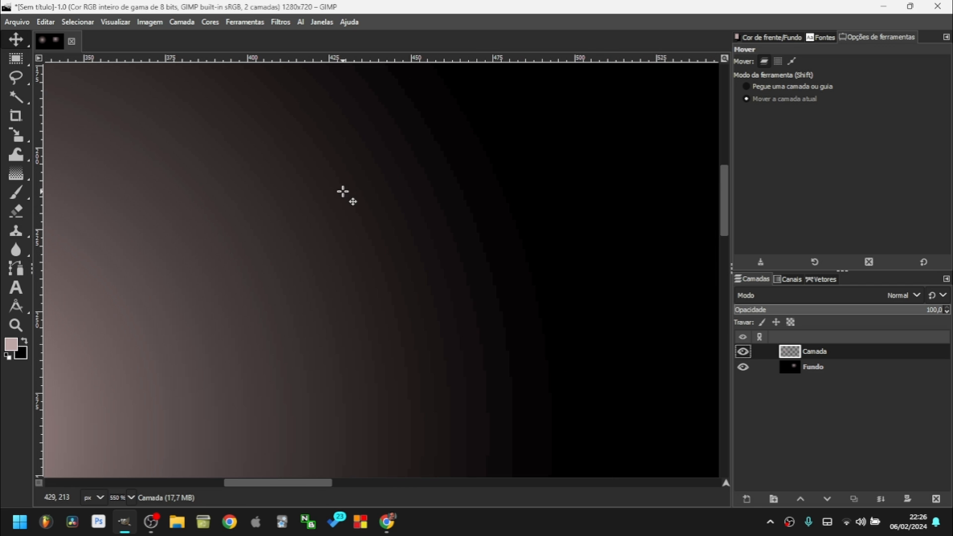
scroll(342, 191, "up", 2)
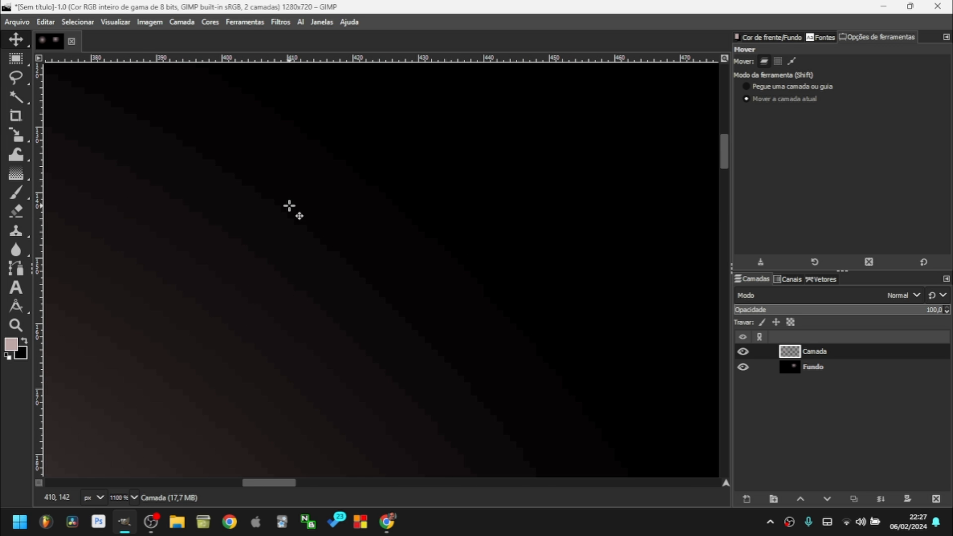
scroll(289, 209, "down", 3)
scroll(268, 218, "up", 2)
scroll(292, 230, "down", 6)
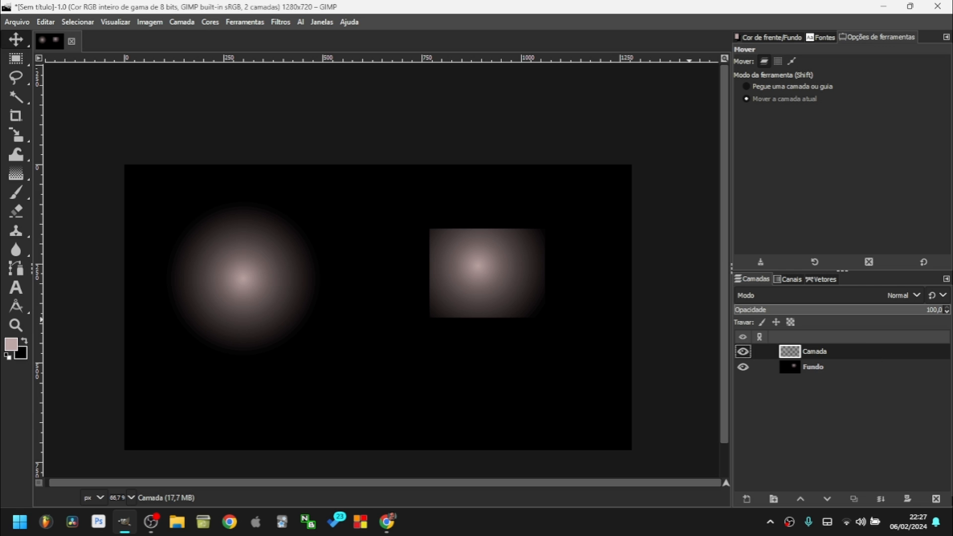
Delete the Camada layer and fill the canvas with the black swatch.
left_click(932, 502)
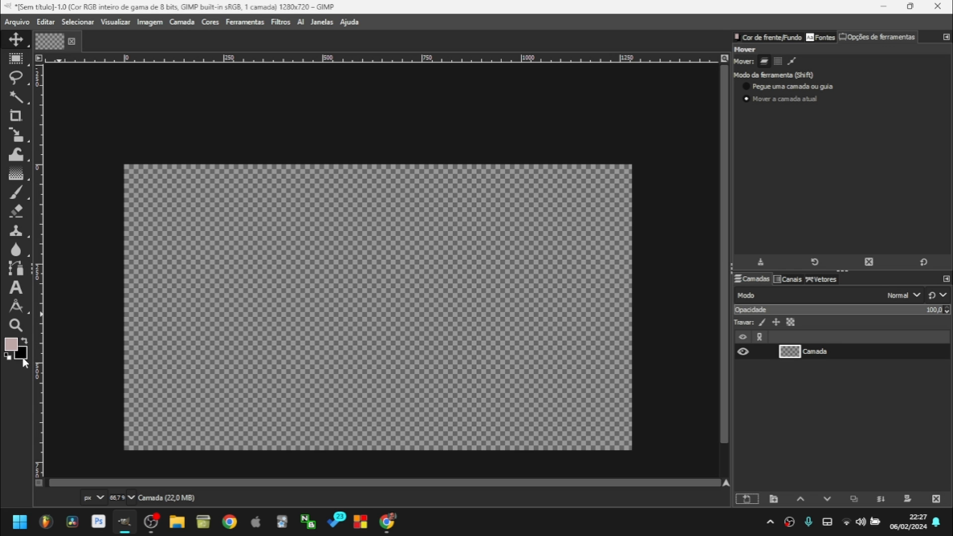
left_click_drag(22, 354, 376, 341)
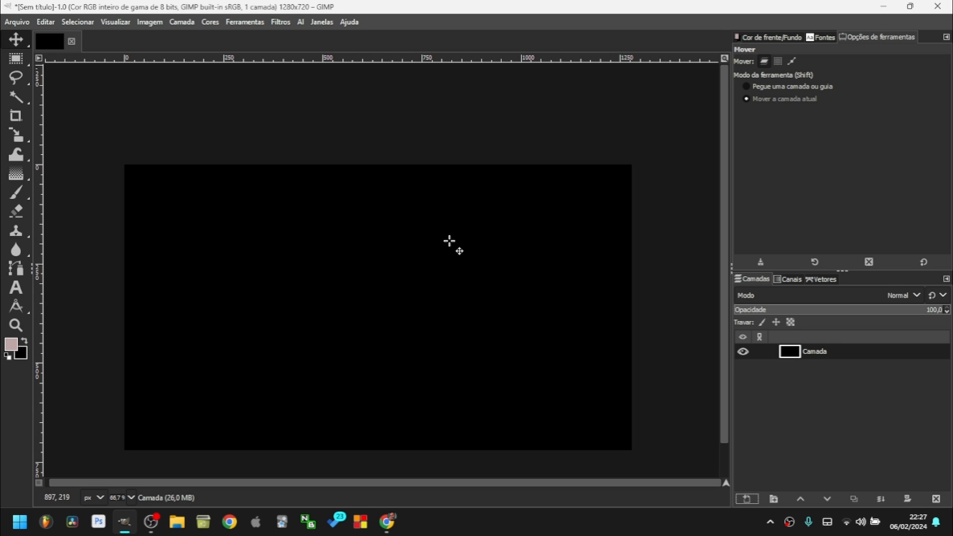
left_click(115, 22)
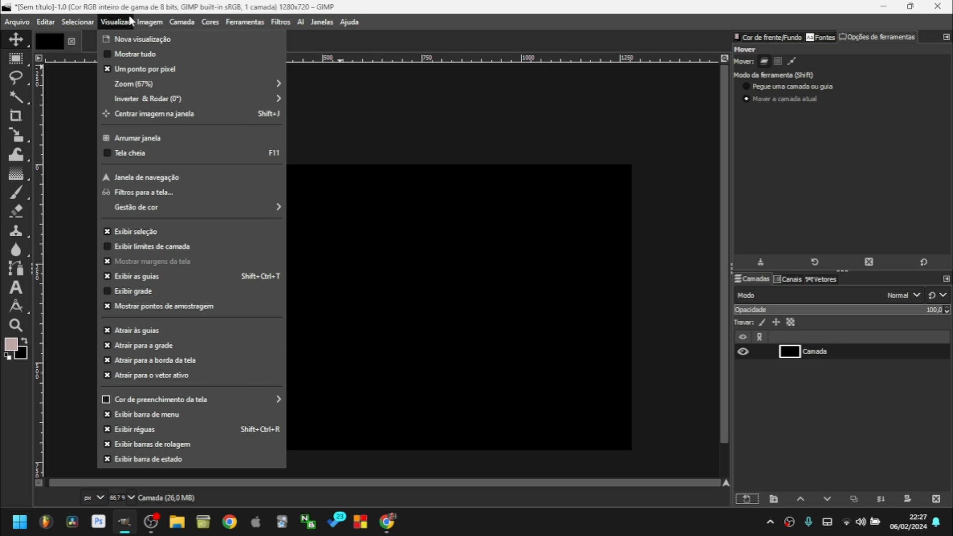
Convert the image to 16-bit integer precision.
mouse_move(149, 22)
mouse_move(164, 79)
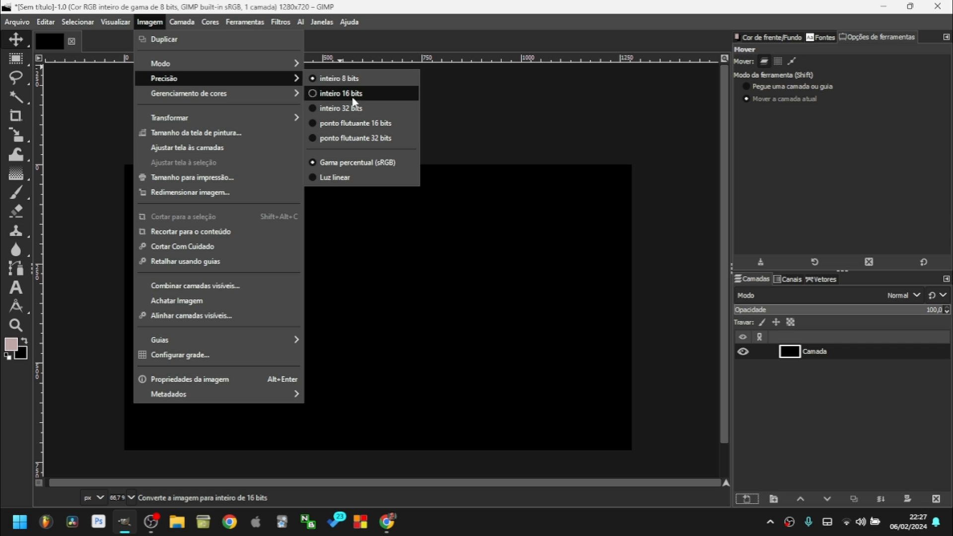
left_click(354, 97)
left_click(518, 314)
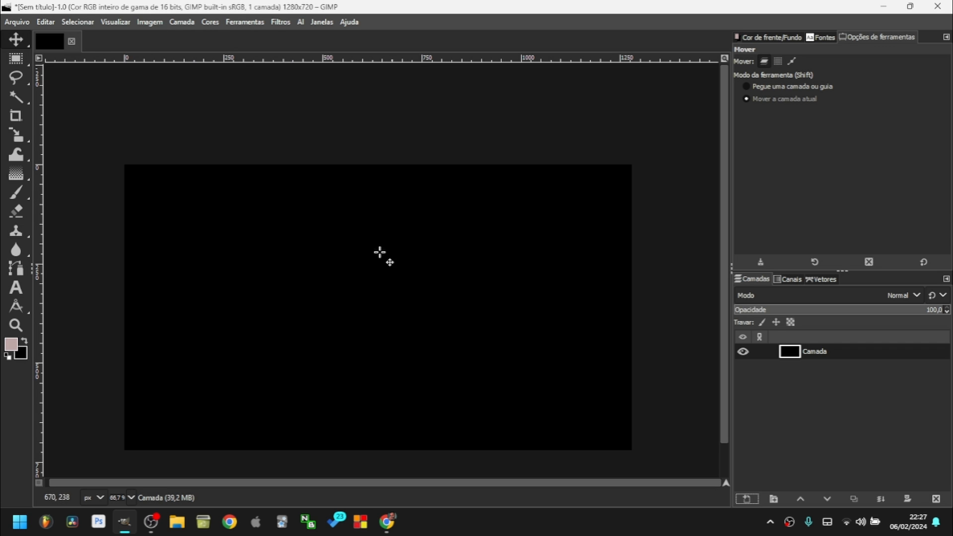
Add new layer Camada #1 with Shift+Ctrl+N and paint a soft pink glow on it.
key("shift+ctrl+n")
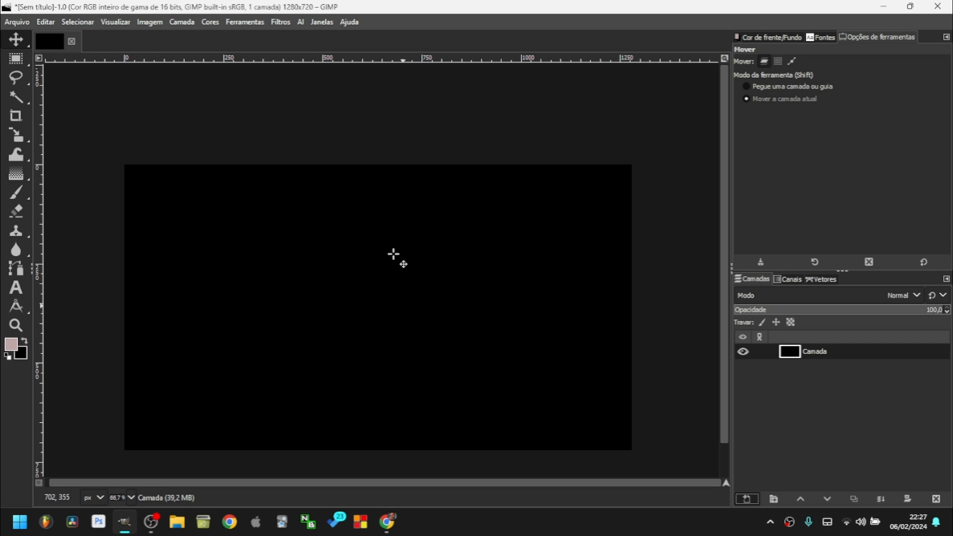
key("Return")
key("p")
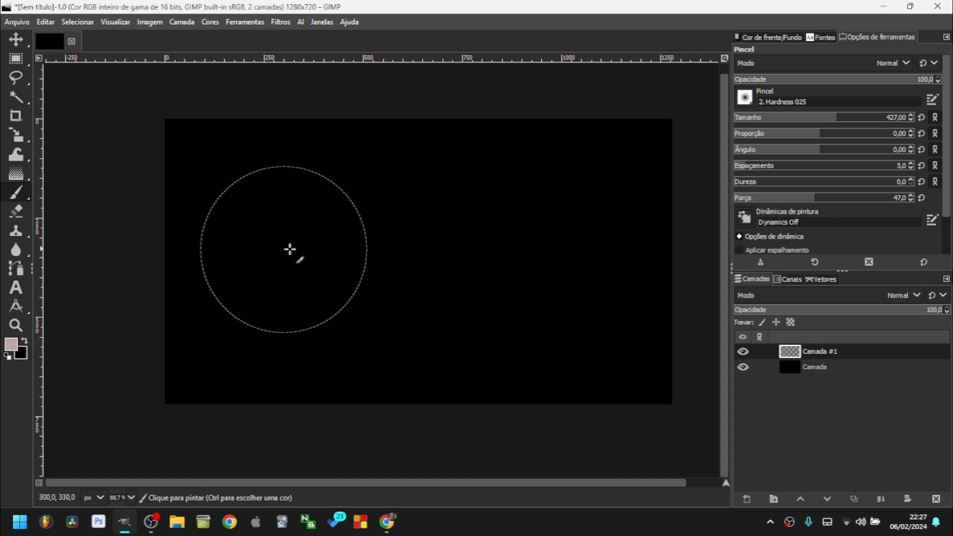
left_click(297, 254)
scroll(328, 206, "up", 8)
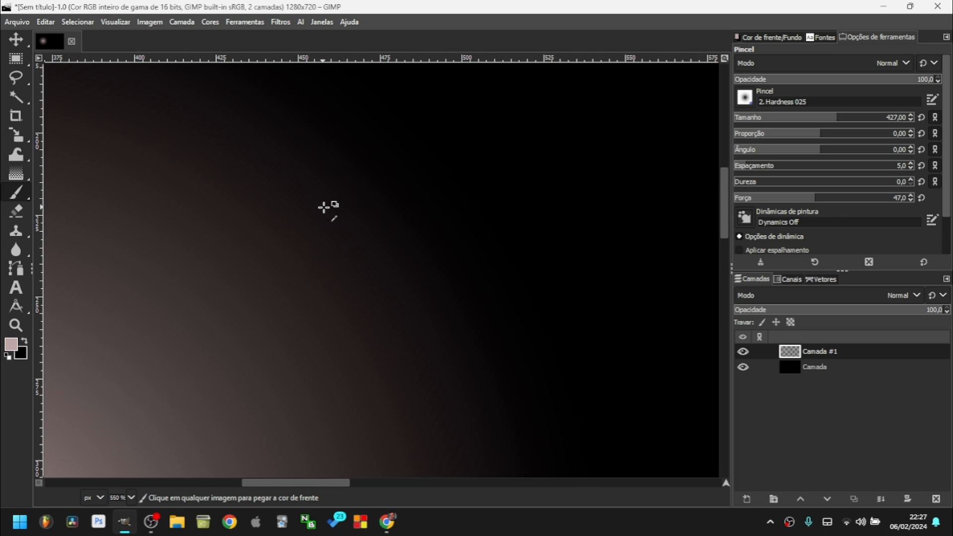
scroll(415, 196, "down", 7)
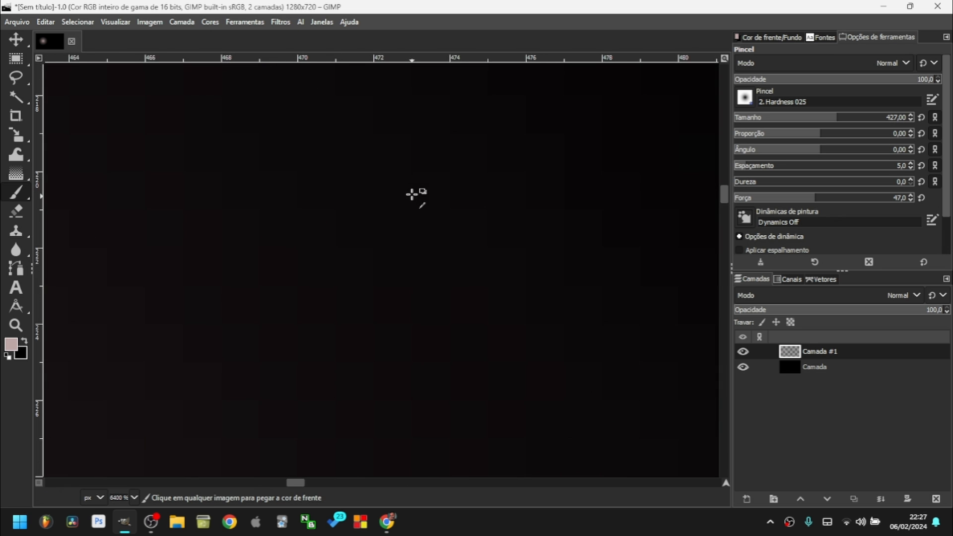
scroll(401, 200, "down", 1)
scroll(400, 202, "up", 5)
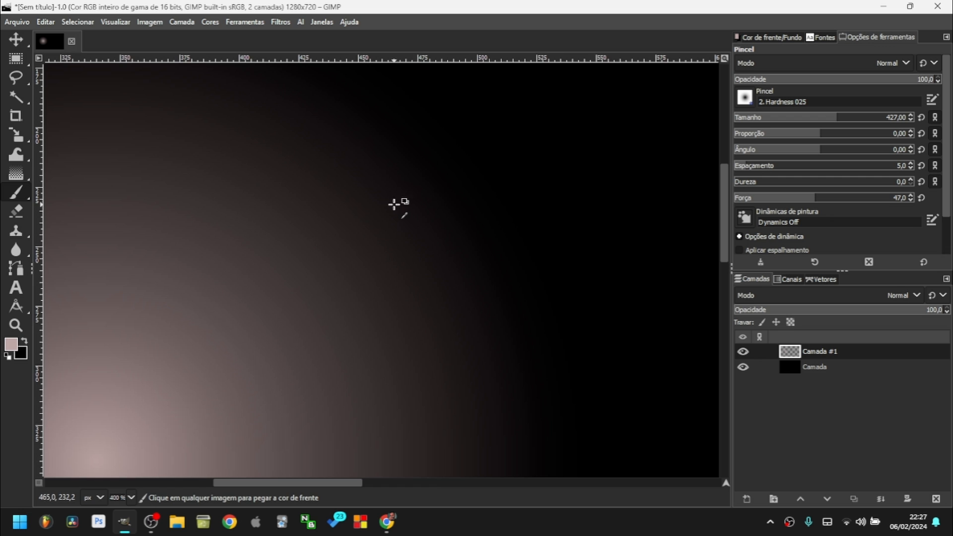
scroll(395, 206, "down", 2)
scroll(240, 149, "down", 2)
left_click(149, 21)
mouse_move(240, 92)
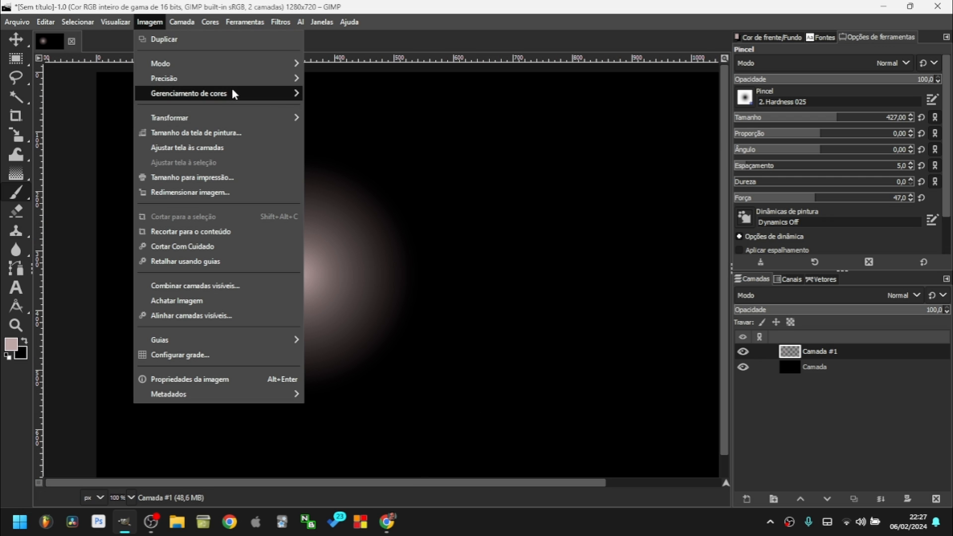
Flip the image horizontally and zoom out to 50%.
mouse_move(198, 117)
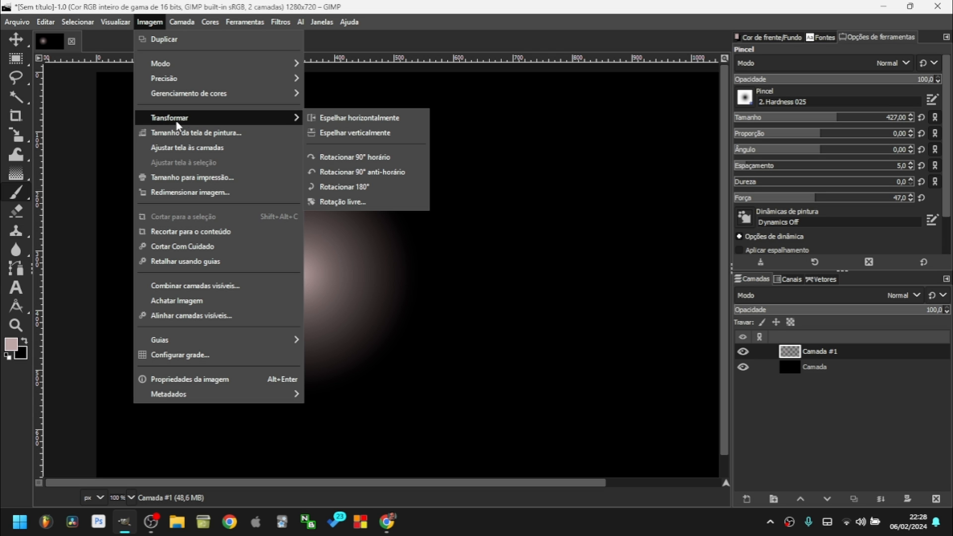
left_click(362, 117)
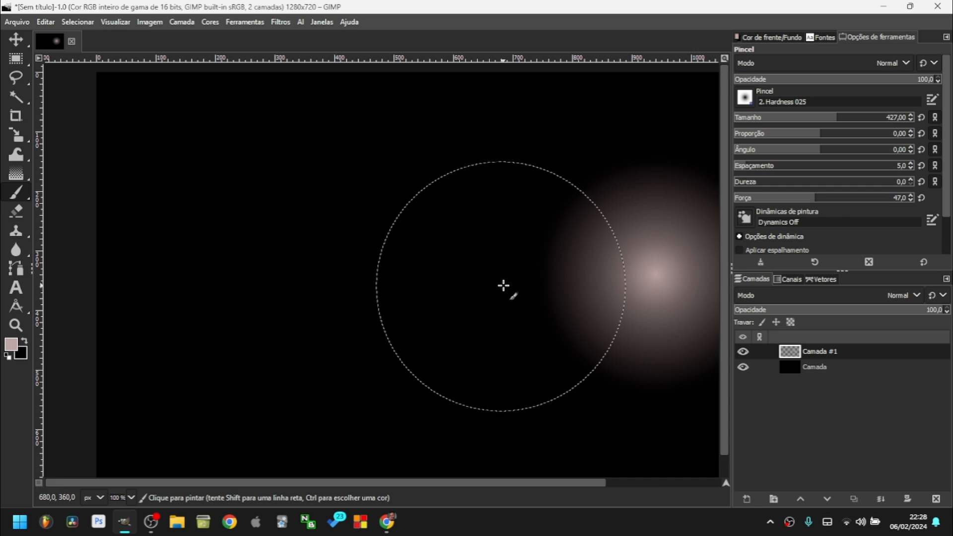
scroll(496, 275, "down", 2)
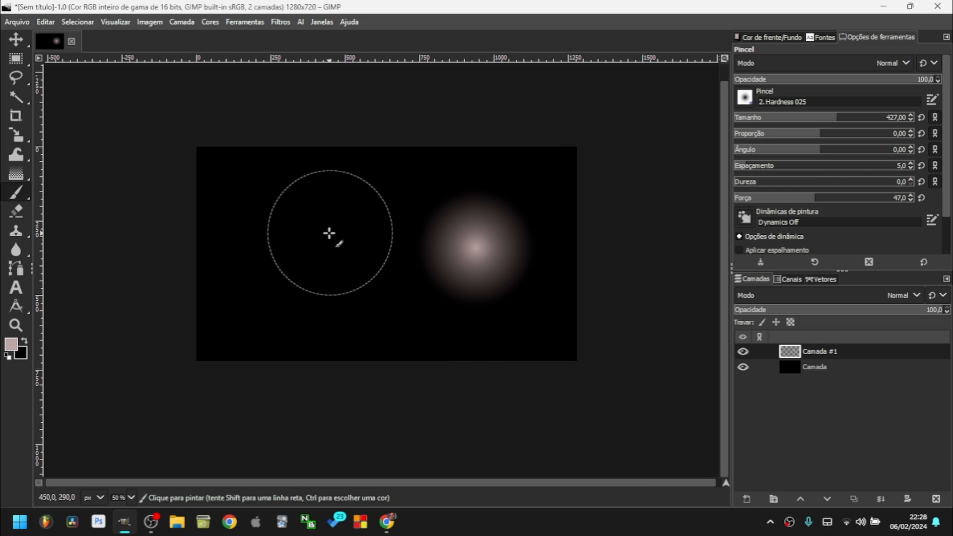
Browse the Image menu and then the Colors menu entries.
left_click(149, 22)
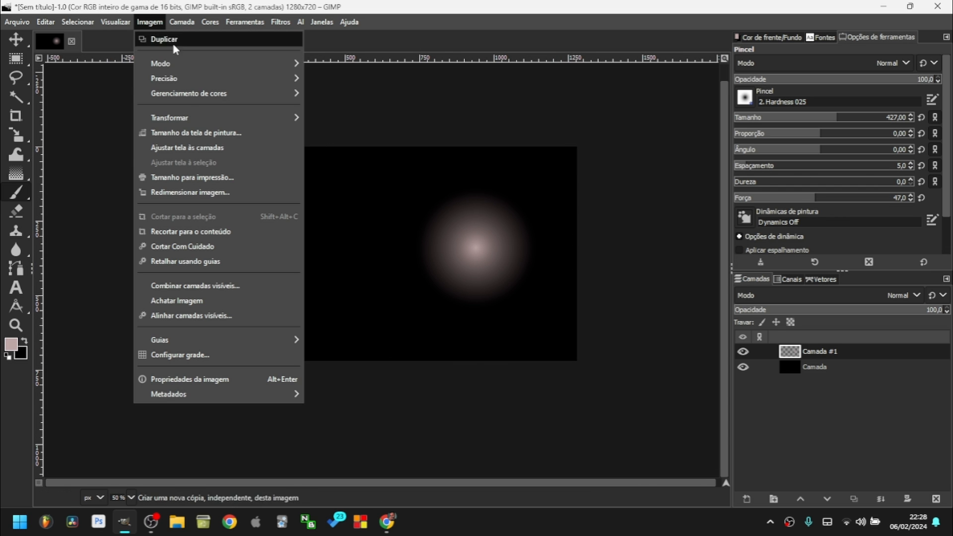
left_click(196, 152)
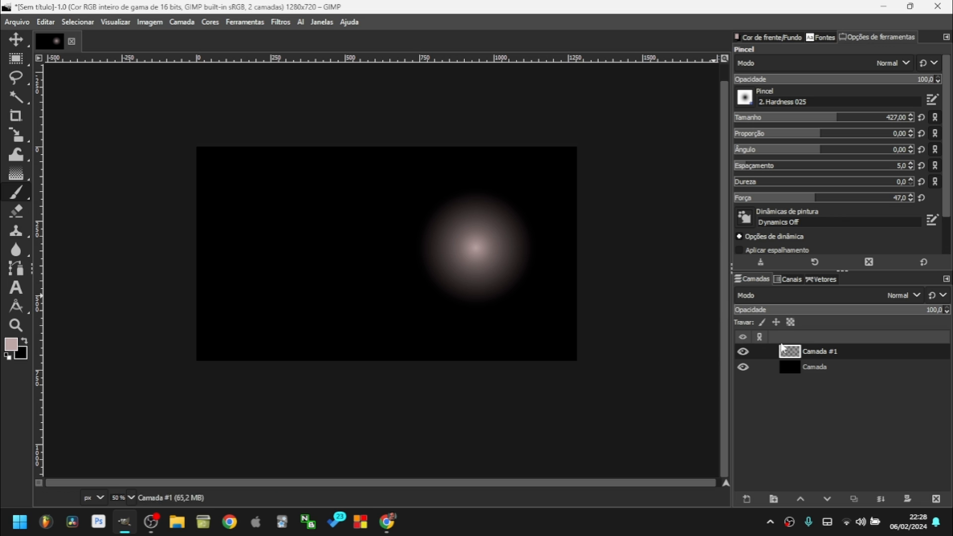
left_click(154, 20)
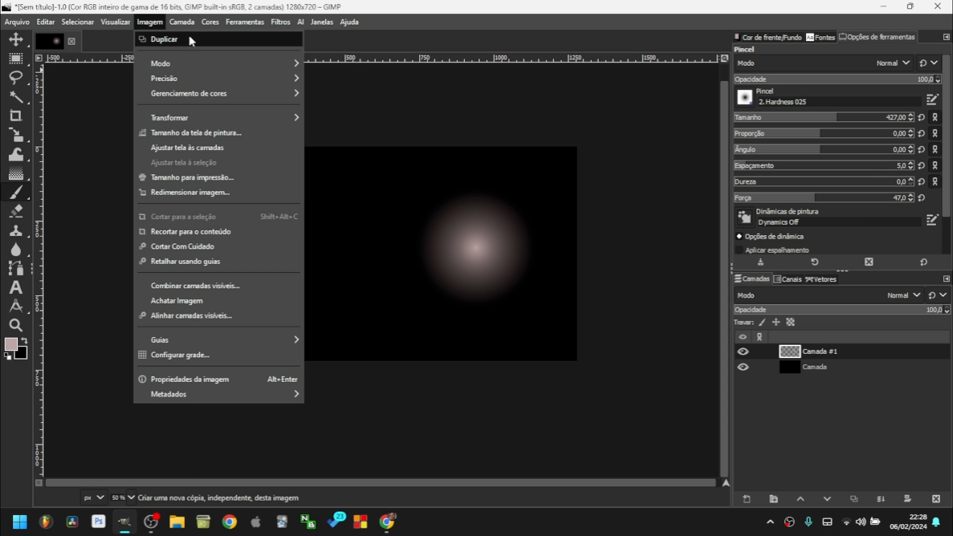
mouse_move(181, 22)
mouse_move(212, 25)
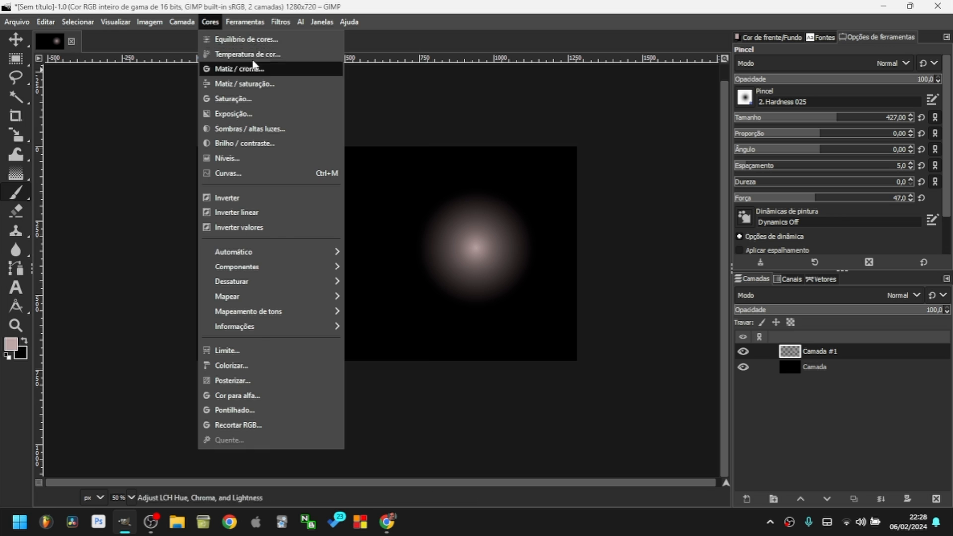
left_click(421, 243)
left_click(210, 21)
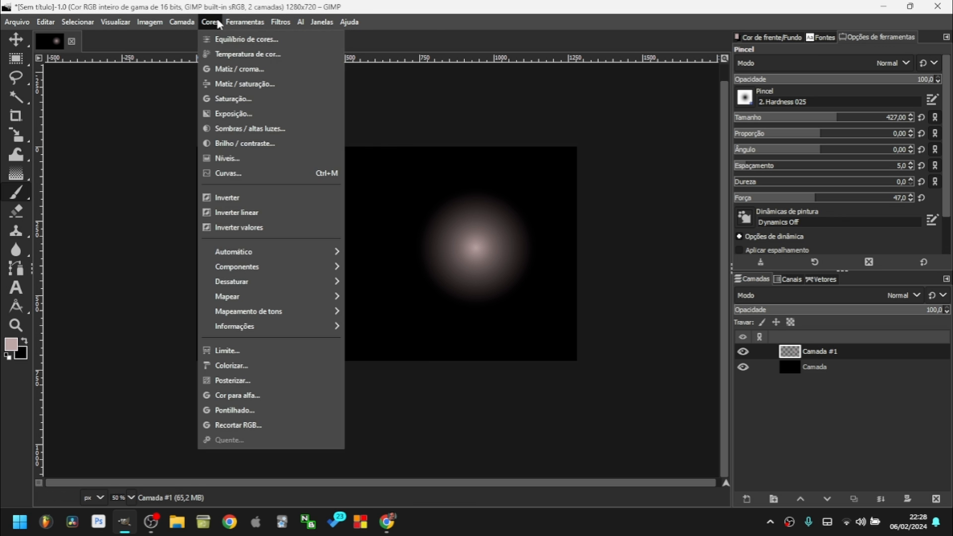
key("Escape")
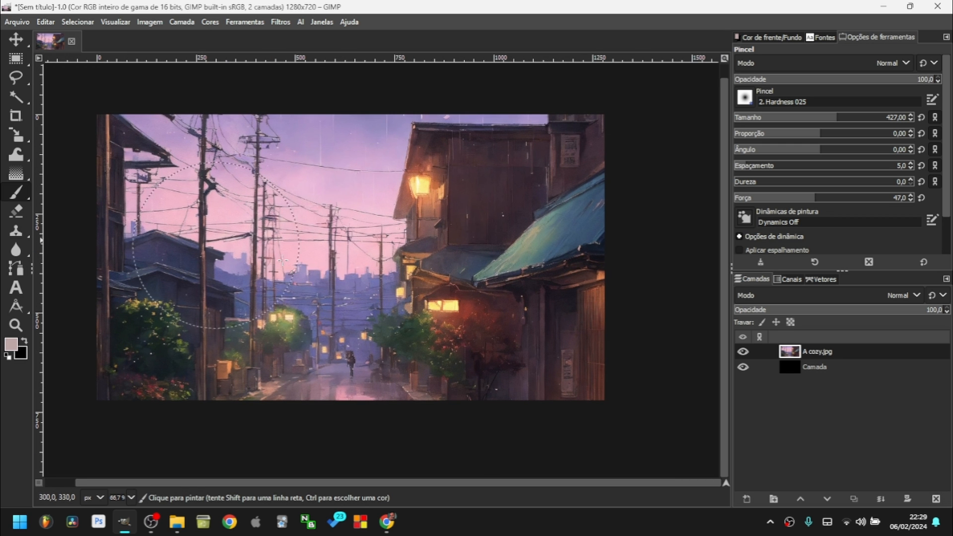
left_click(214, 24)
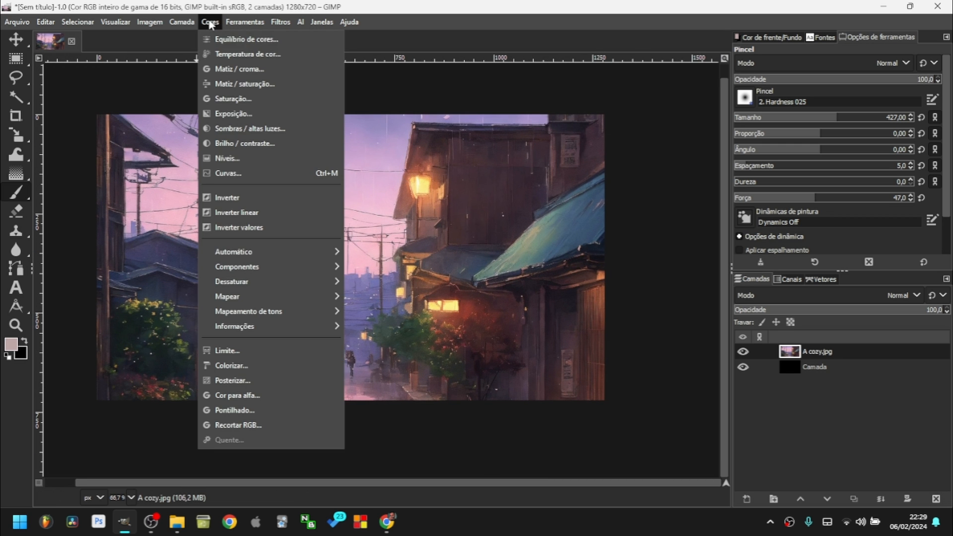
left_click(248, 37)
left_click_drag(558, 79, 605, 81)
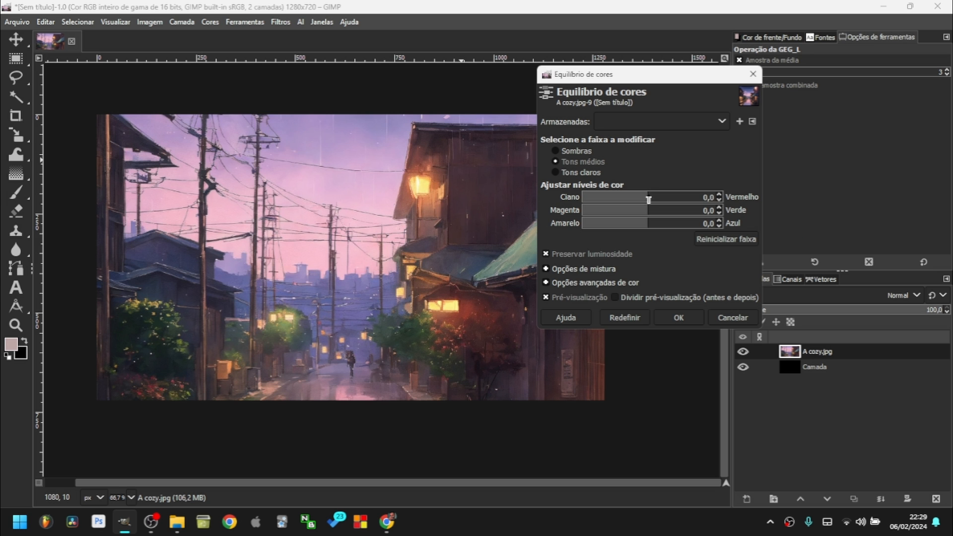
left_click_drag(645, 201, 667, 212)
left_click(584, 173)
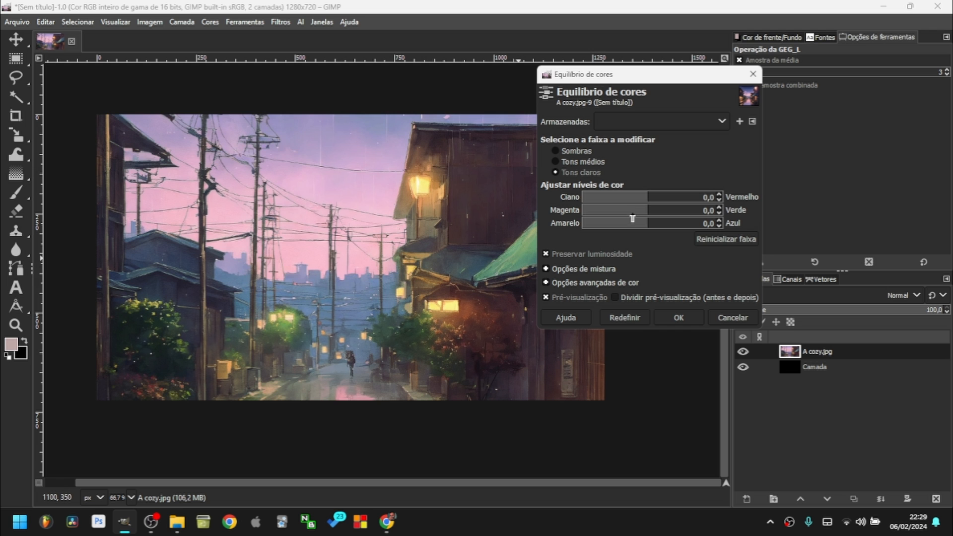
left_click_drag(649, 201, 683, 227)
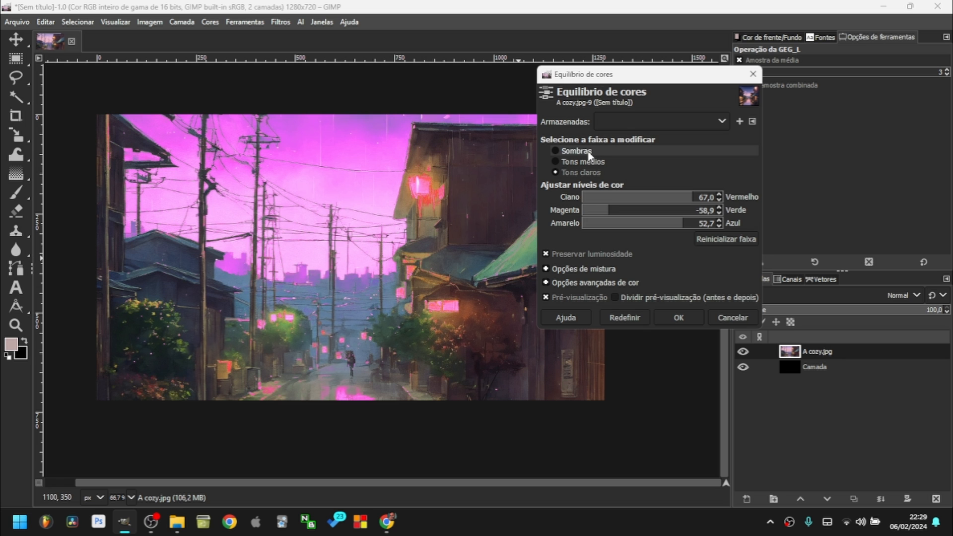
left_click(732, 318)
left_click(210, 22)
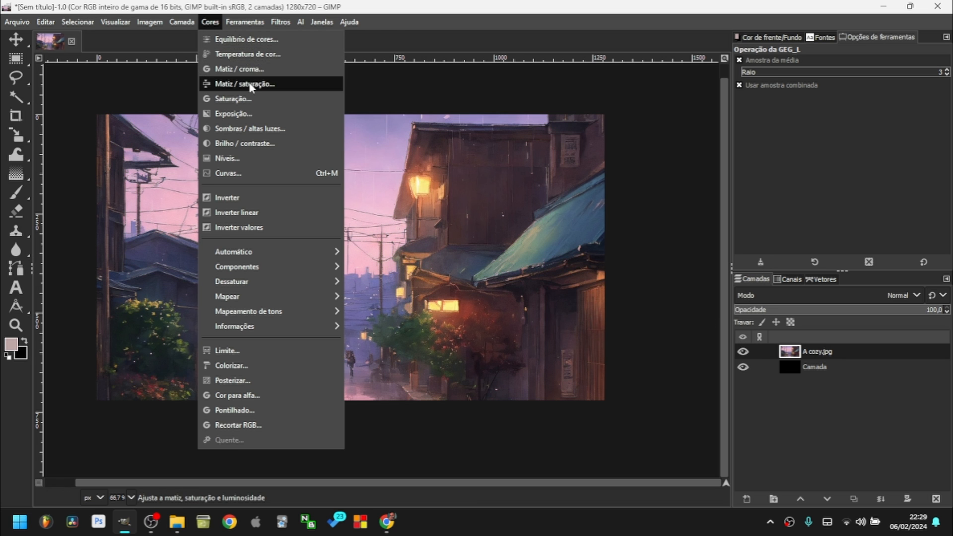
Try a hue shift of about -179 in Hue-Saturation, then cancel it.
left_click(245, 83)
left_click_drag(655, 272, 665, 299)
left_click(733, 381)
Add and drag Curves points to deepen the shadows of the cozy.jpg photo.
left_click(210, 21)
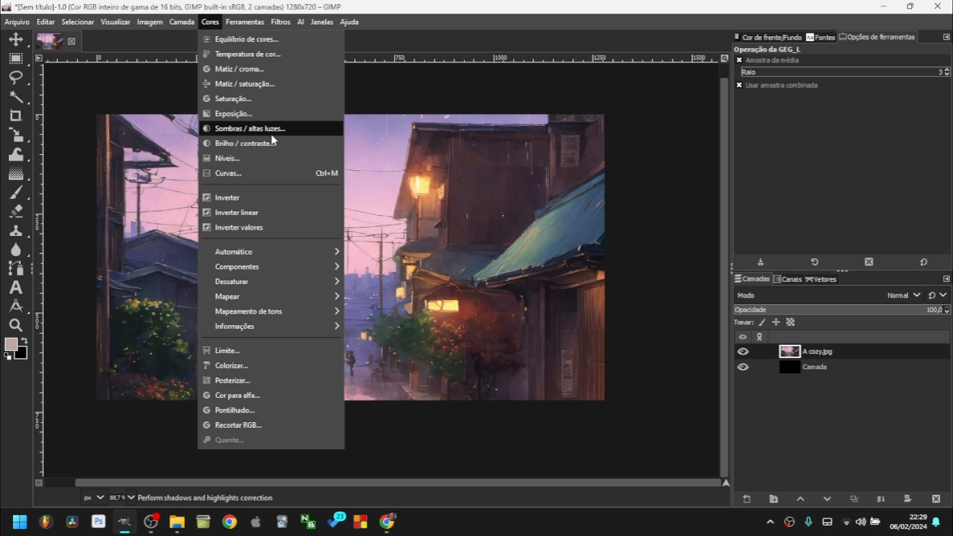
left_click(237, 173)
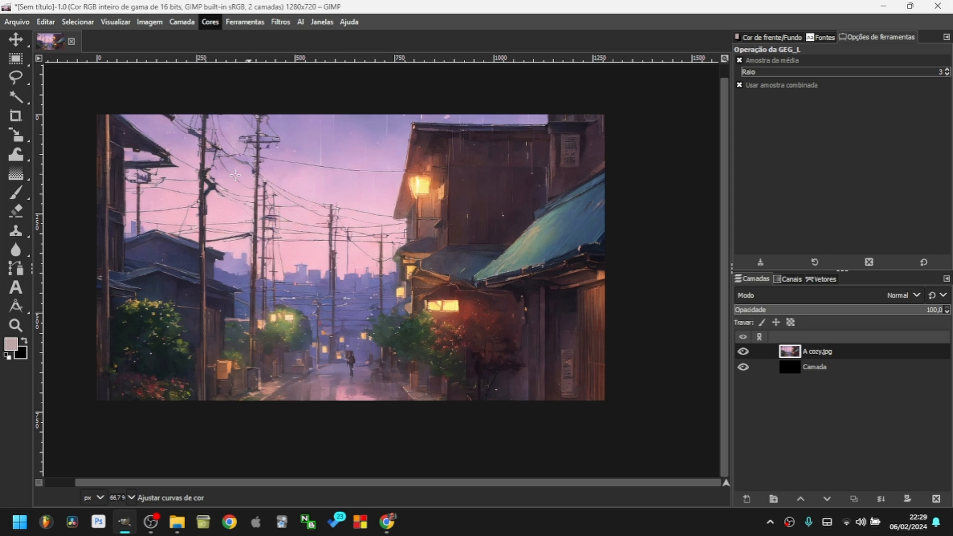
left_click_drag(813, 69, 638, 49)
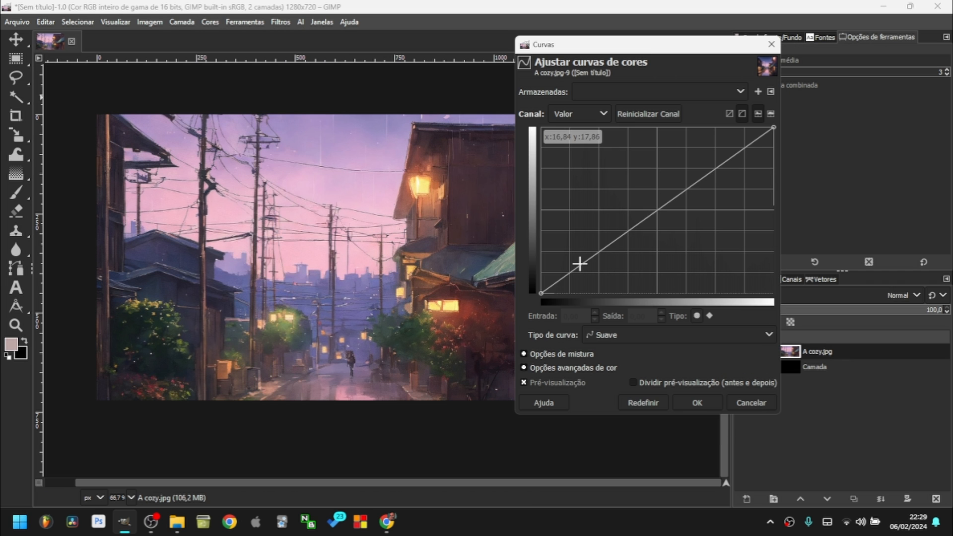
left_click(600, 269)
left_click_drag(666, 222, 659, 213)
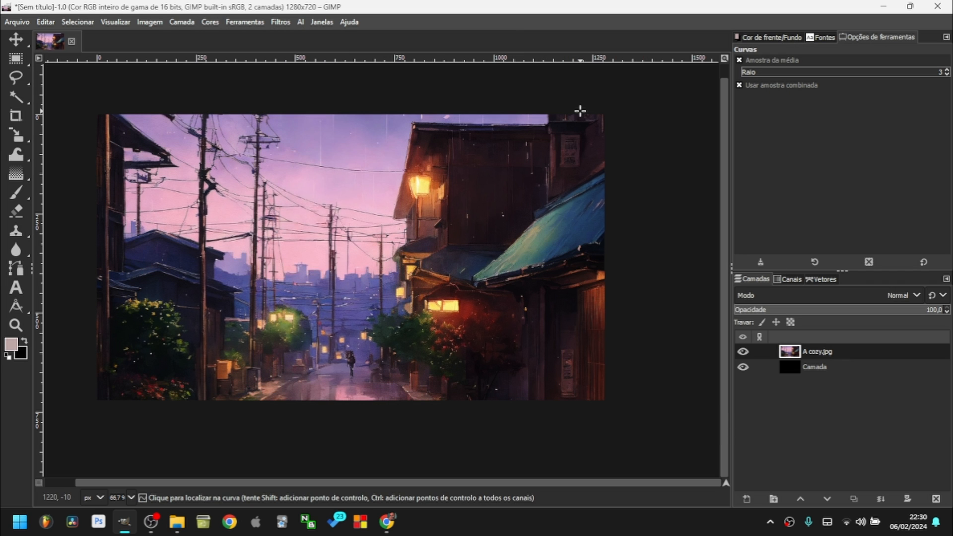
left_click(209, 22)
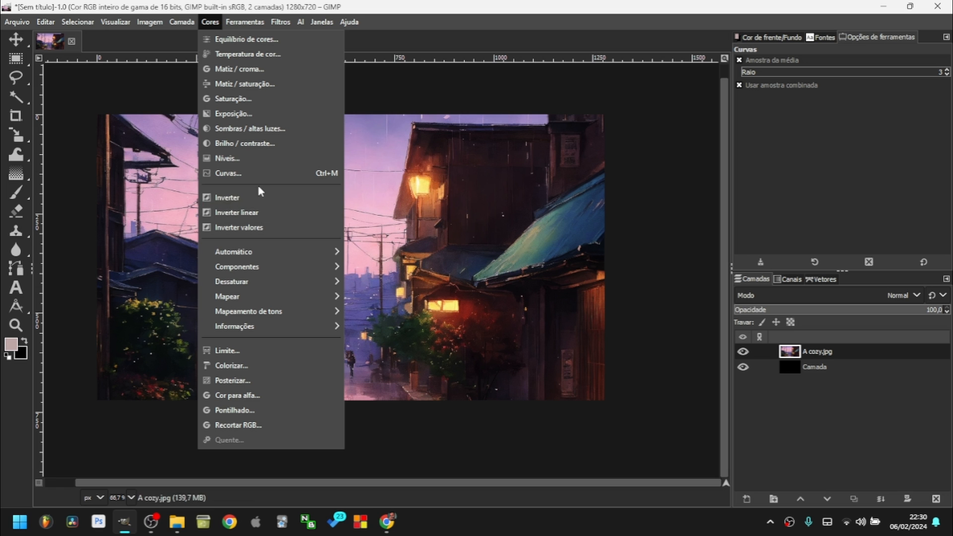
left_click(233, 198)
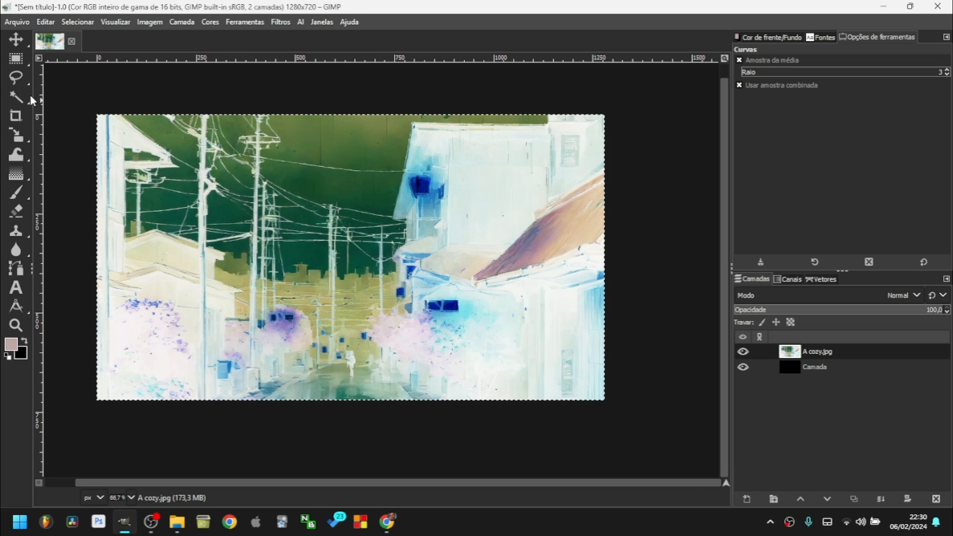
left_click(15, 61)
left_click(371, 94)
left_click(210, 22)
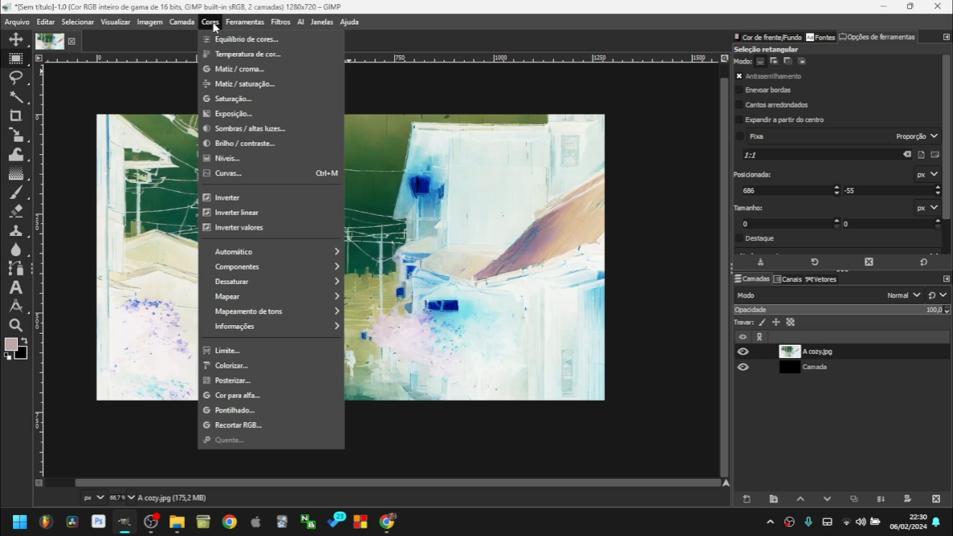
left_click(232, 197)
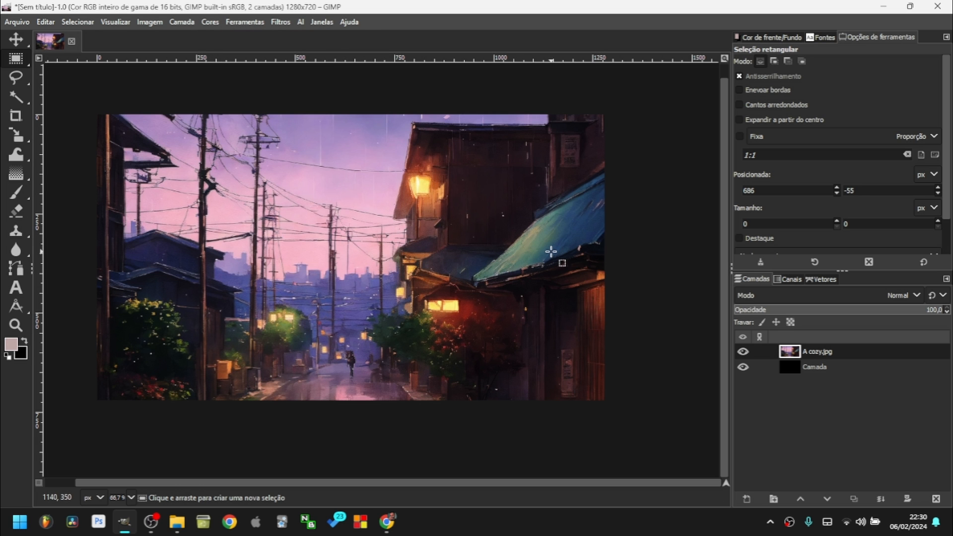
Search 'inverter' in Keyboard Shortcuts, reassign Ctrl+I to the Invert filter, and save.
left_click(46, 22)
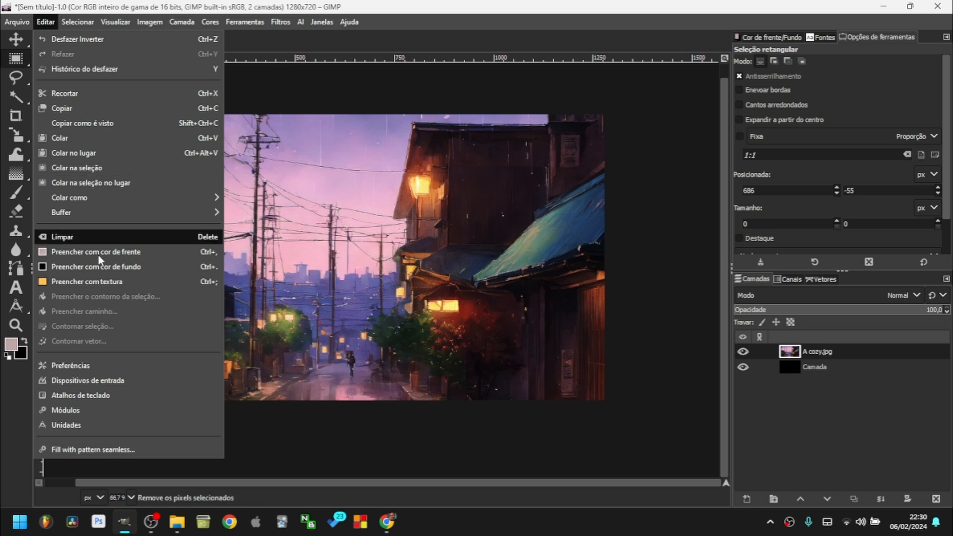
left_click(91, 400)
type("inver")
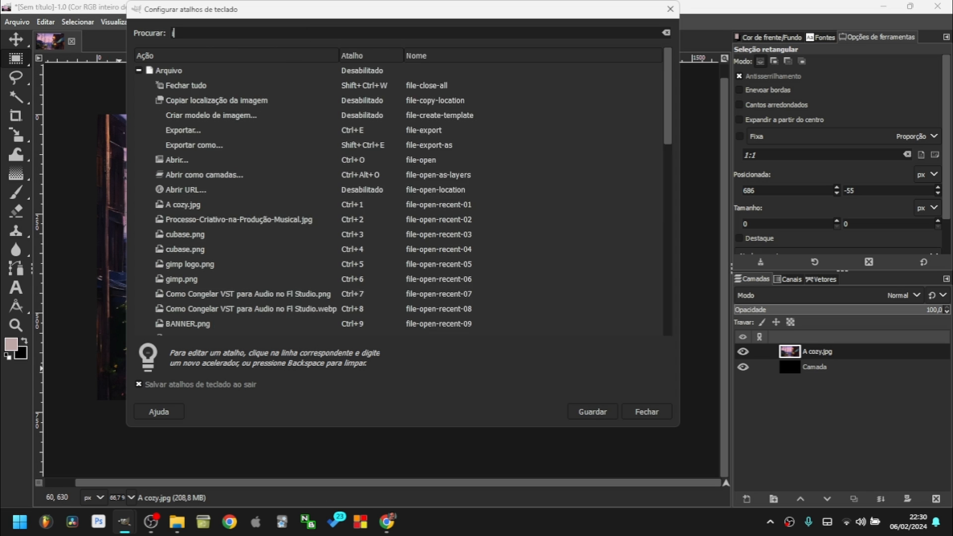
type("ter")
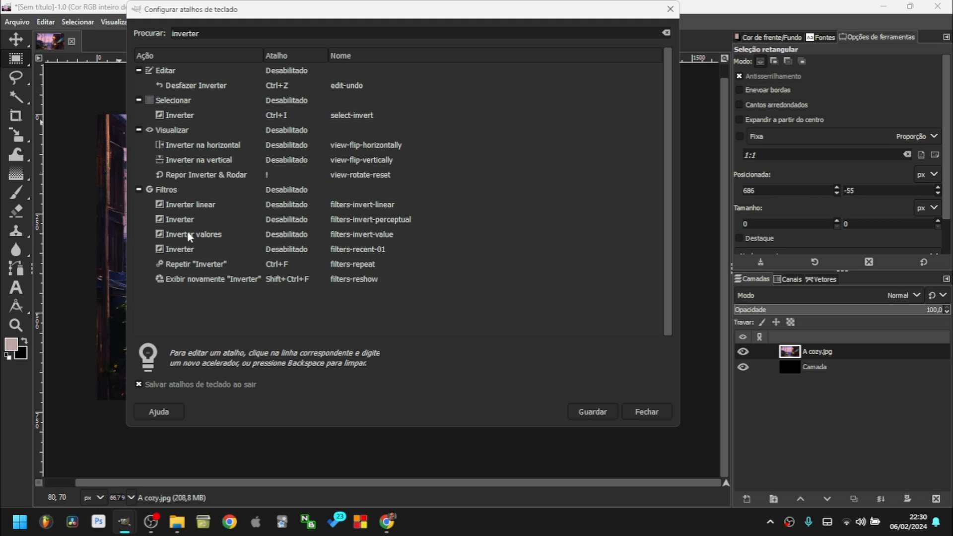
left_click(278, 253)
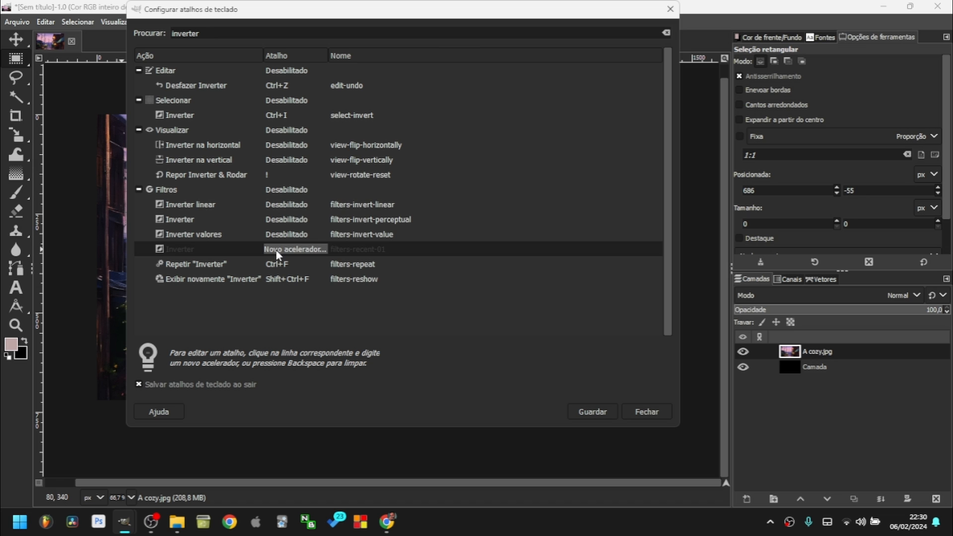
key("ctrl+i")
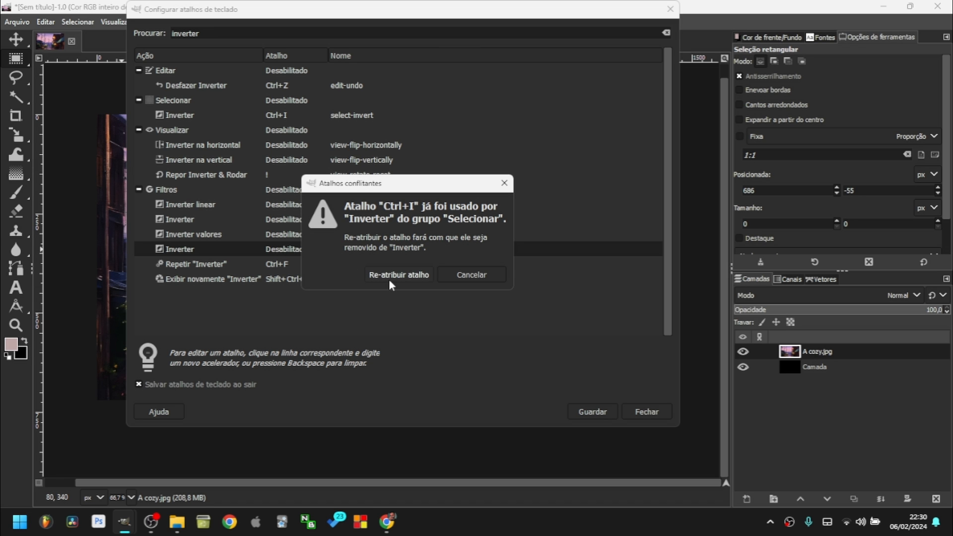
left_click(390, 275)
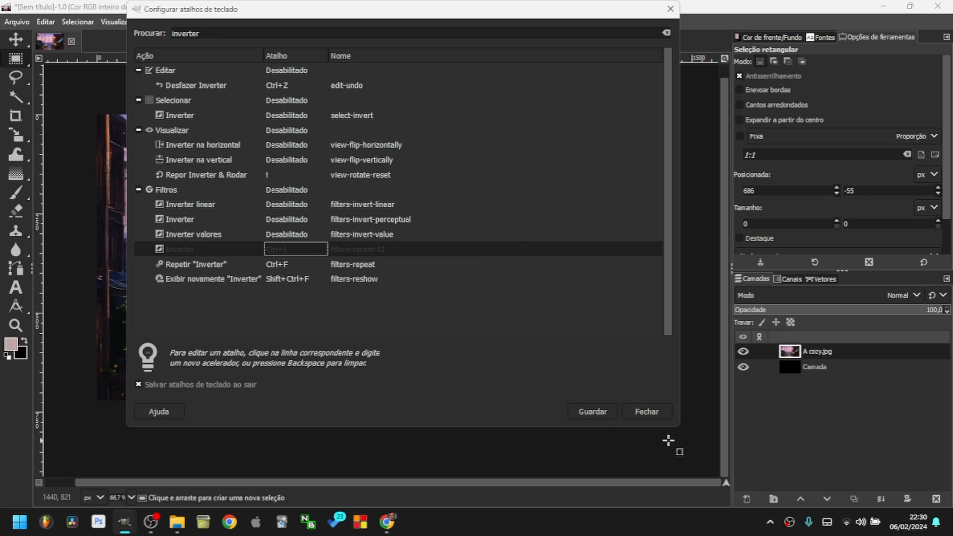
left_click(592, 411)
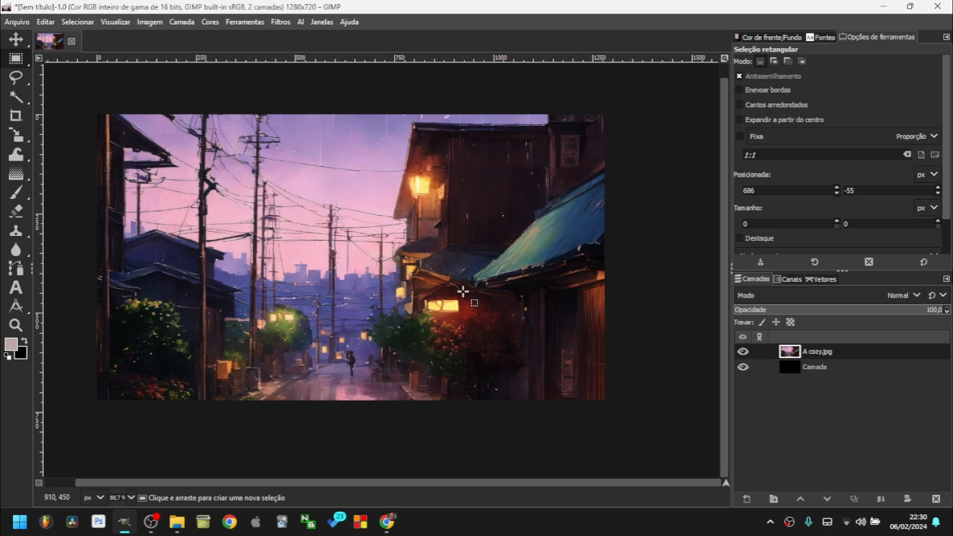
Test the new Ctrl+I invert shortcut on the photo.
key("ctrl+i")
key("ctrl+i")
left_click(210, 22)
left_click(3, 35)
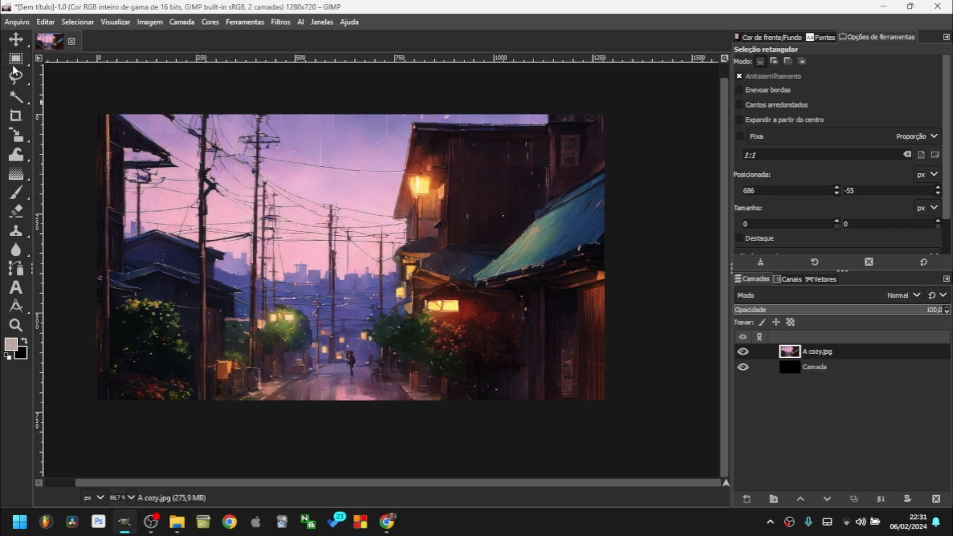
Move the A cozy.jpg layer slightly left with the Move tool.
left_click(17, 40)
left_click_drag(397, 237, 318, 243)
left_click_drag(345, 210, 387, 247)
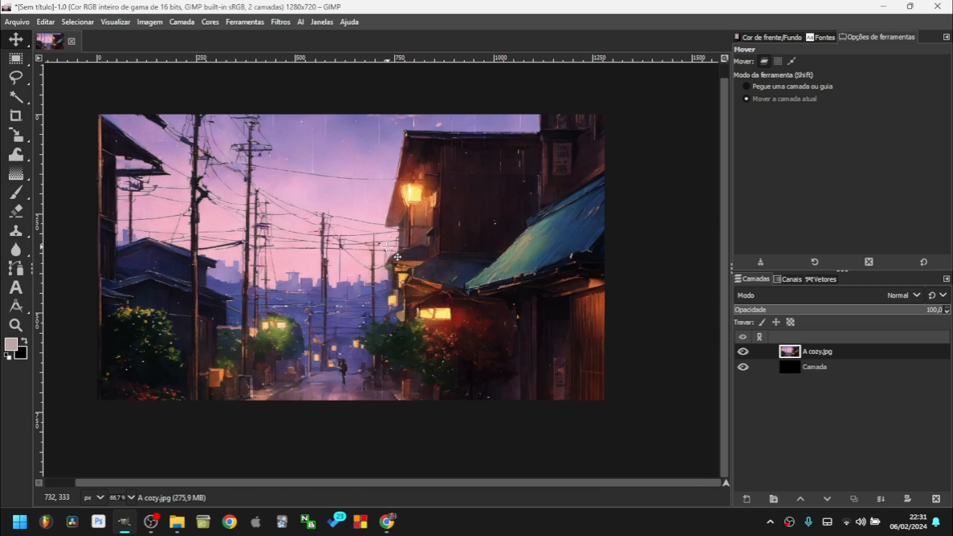
Trial-scale the A cozy.jpg layer through 694 and 1094 px, then apply a 76 px square scale.
key("shift+s")
left_click(426, 257)
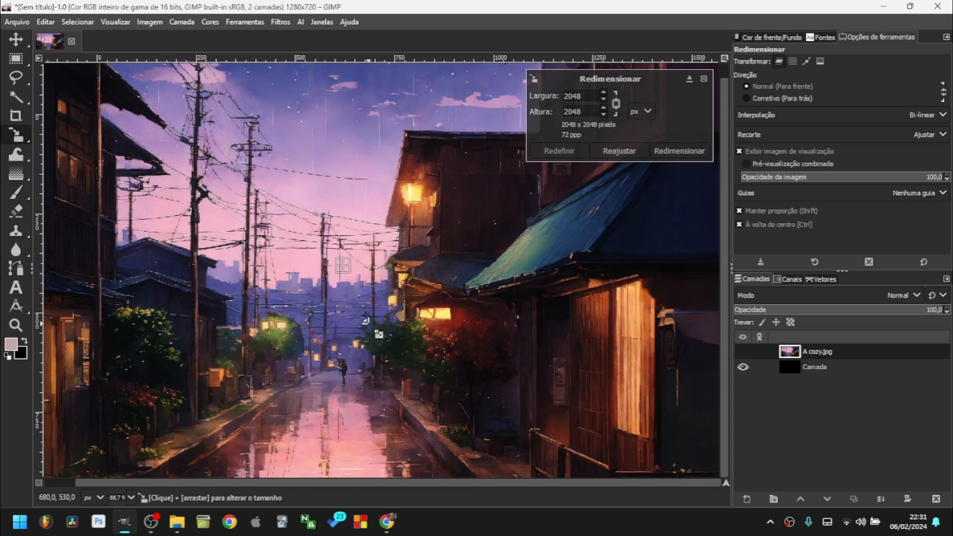
scroll(370, 325, "down", 6)
scroll(369, 325, "up", 3)
left_click_drag(506, 445, 492, 401)
left_click_drag(408, 326, 371, 316)
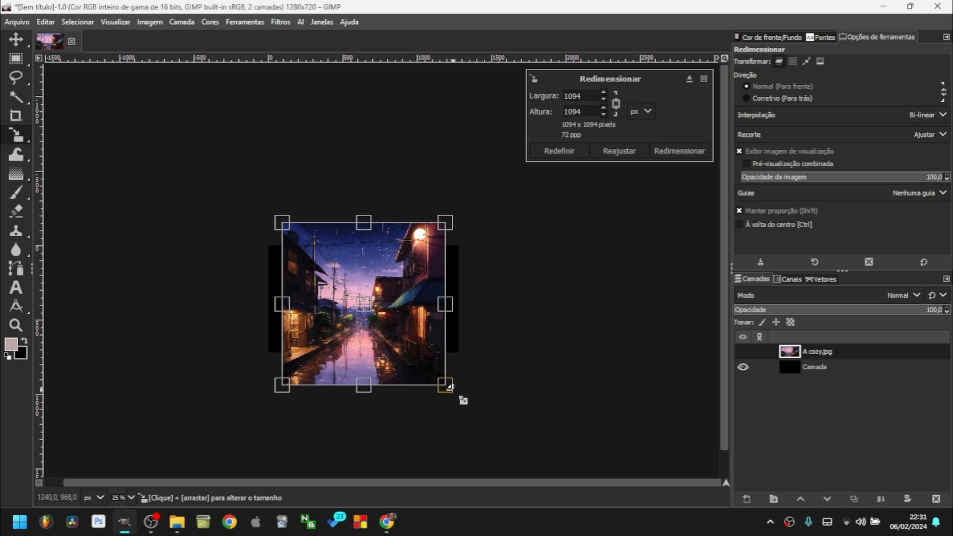
left_click_drag(454, 395, 304, 245)
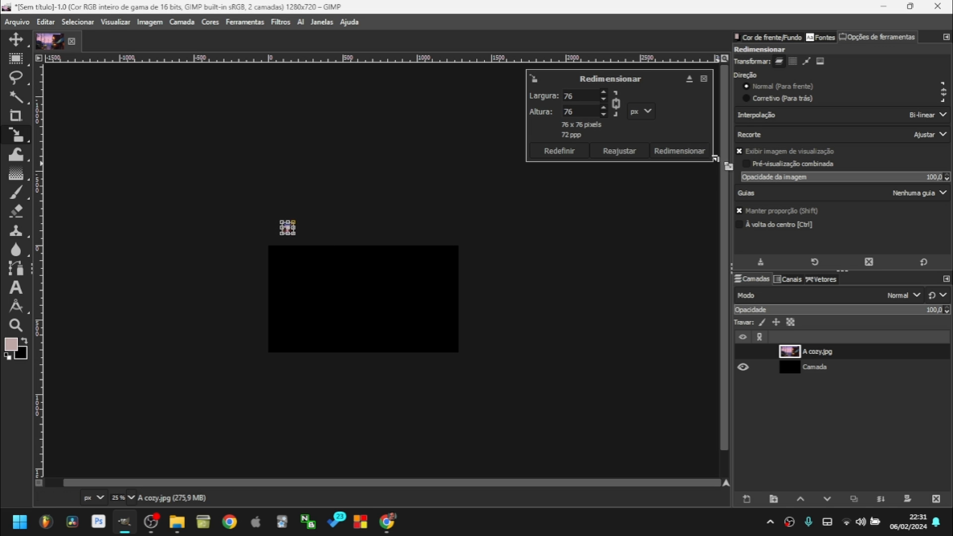
left_click(678, 151)
Upscale the tiny layer back, inspect it at 100%, and undo the blurry result.
left_click_drag(328, 285, 578, 468)
left_click(683, 152)
key("1")
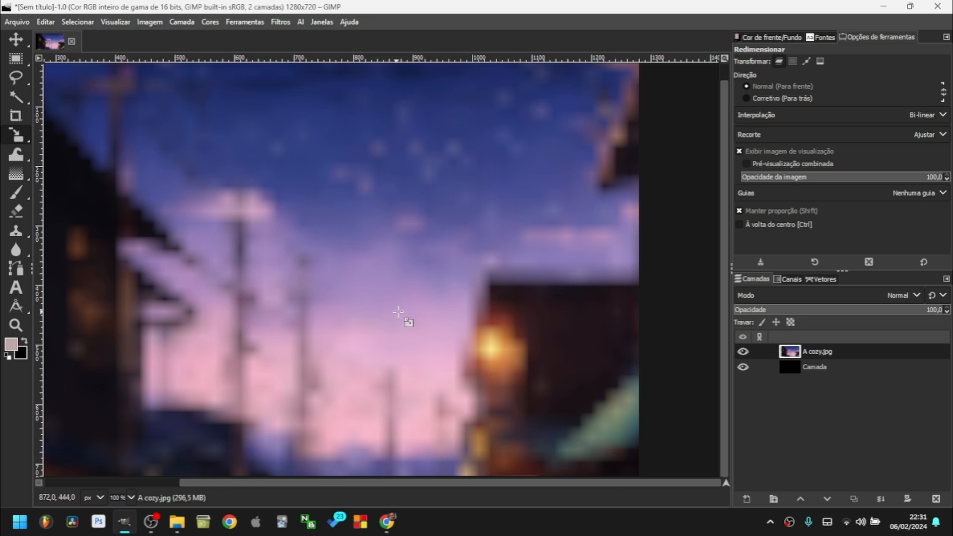
scroll(292, 295, "up", 3)
scroll(269, 302, "down", 3)
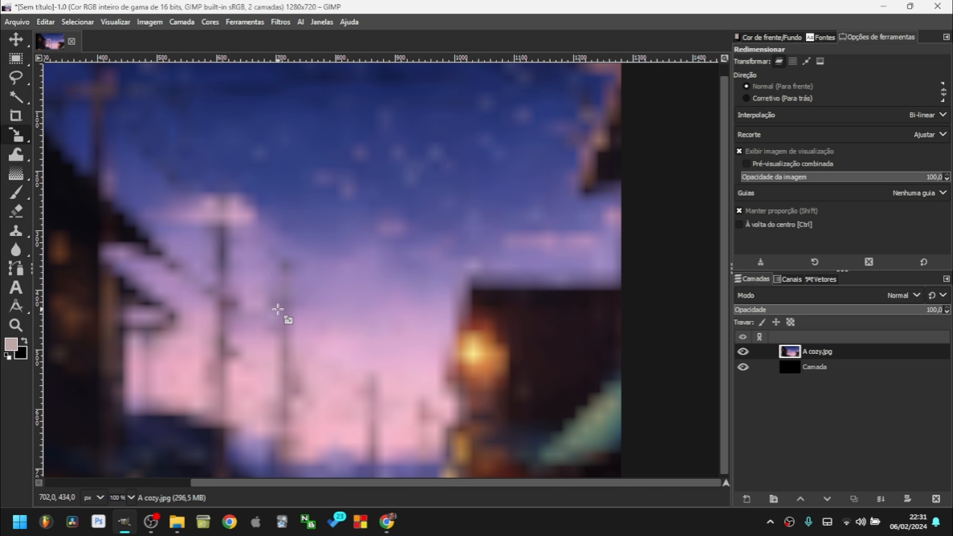
key("ctrl+z")
key("ctrl+z")
key("ctrl+z")
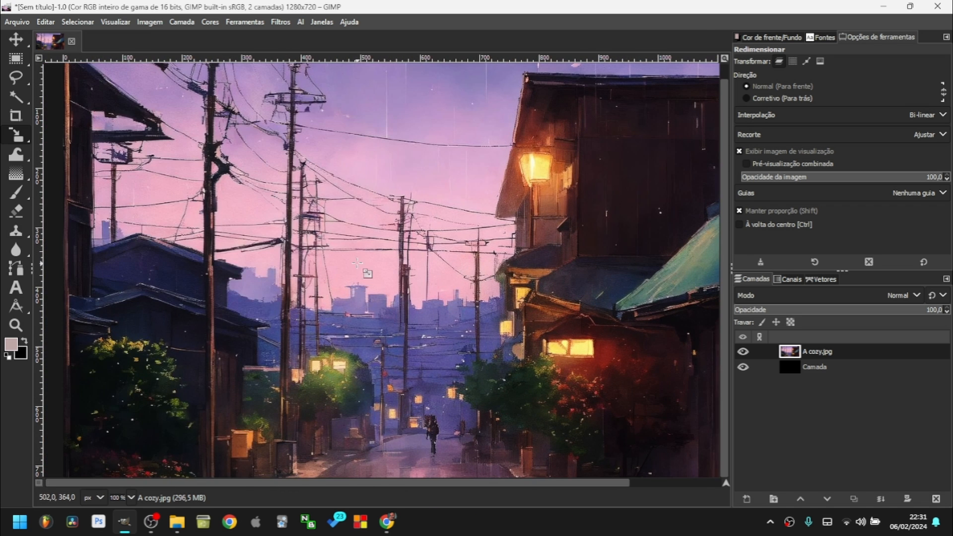
scroll(360, 264, "down", 2)
scroll(394, 272, "down", 1)
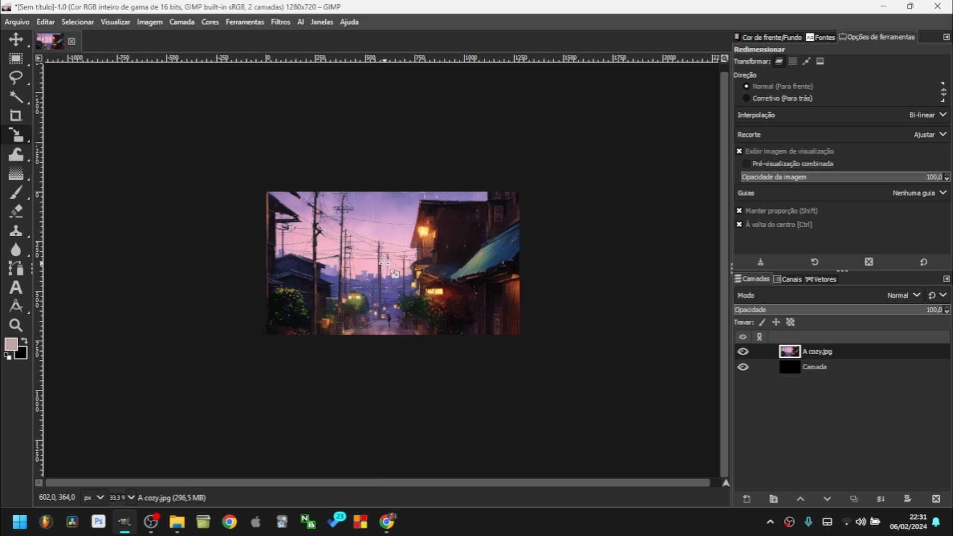
Scale the photo layer to 806×806 px and drag it out as a new image.
left_click(427, 285)
left_click_drag(596, 467, 389, 296)
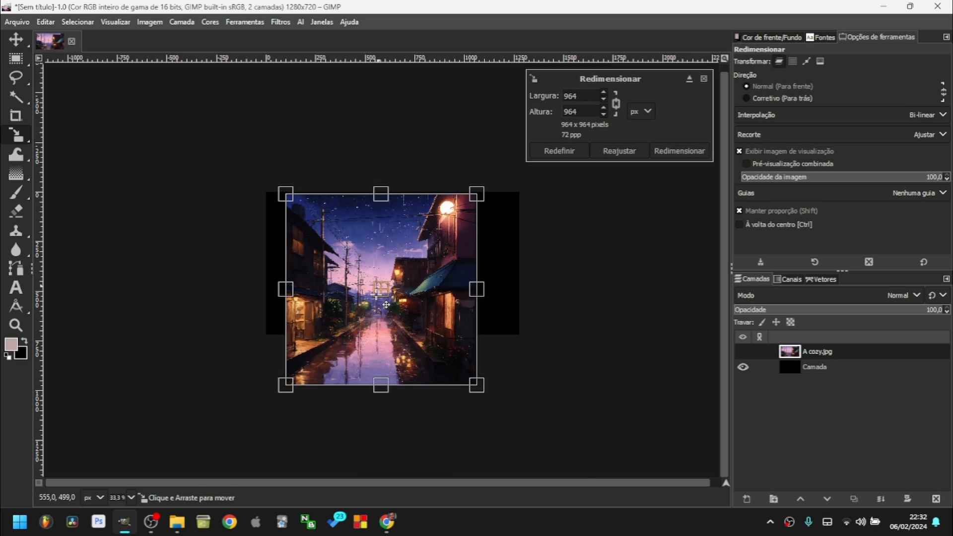
left_click_drag(475, 383, 436, 342)
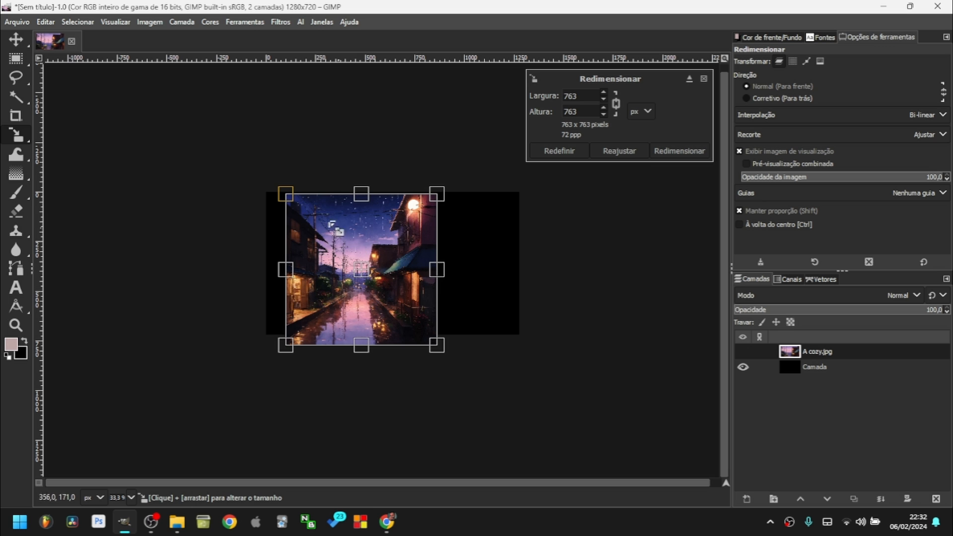
left_click_drag(281, 194, 277, 191)
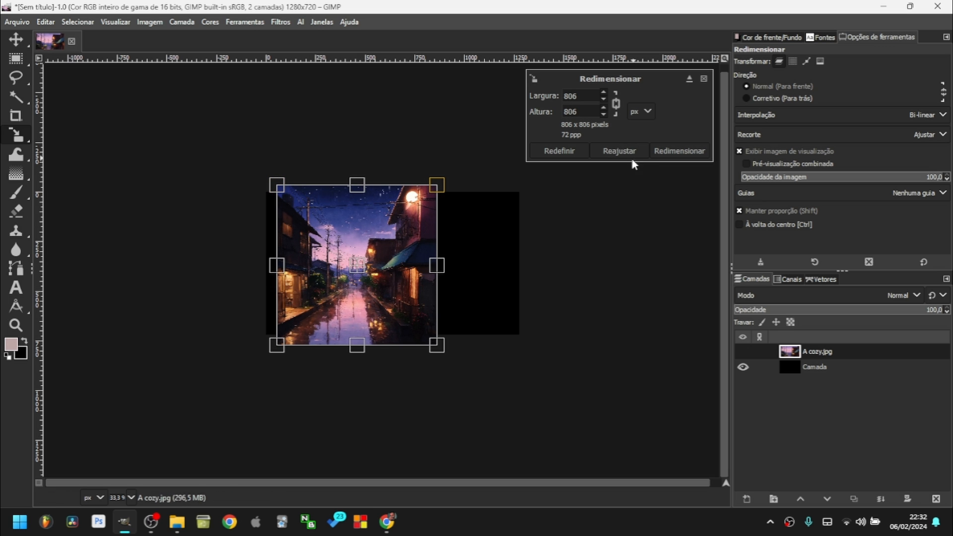
left_click_drag(358, 266, 340, 265)
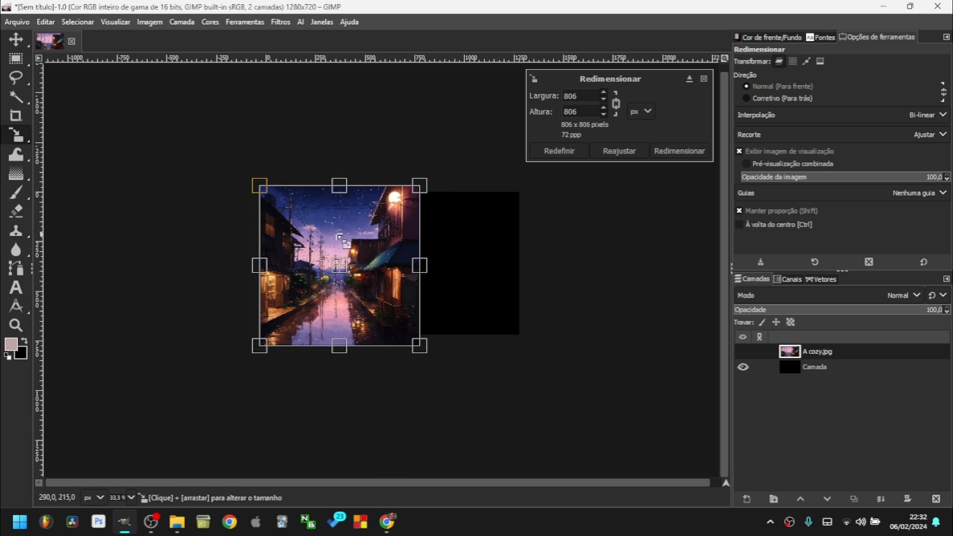
left_click(680, 150)
left_click_drag(817, 352, 76, 69)
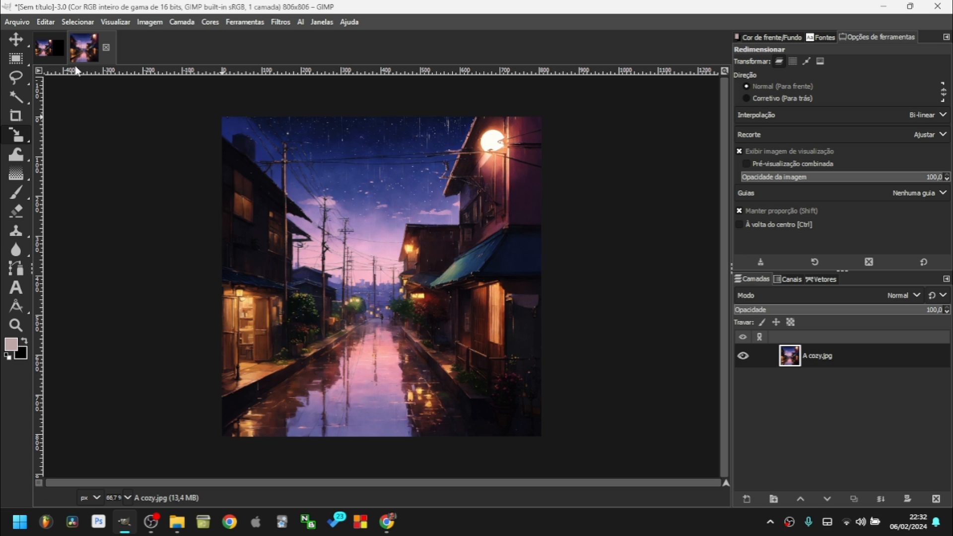
Remove the photo layers and fill the remaining layer with pure red.
left_click_drag(824, 359, 467, 250)
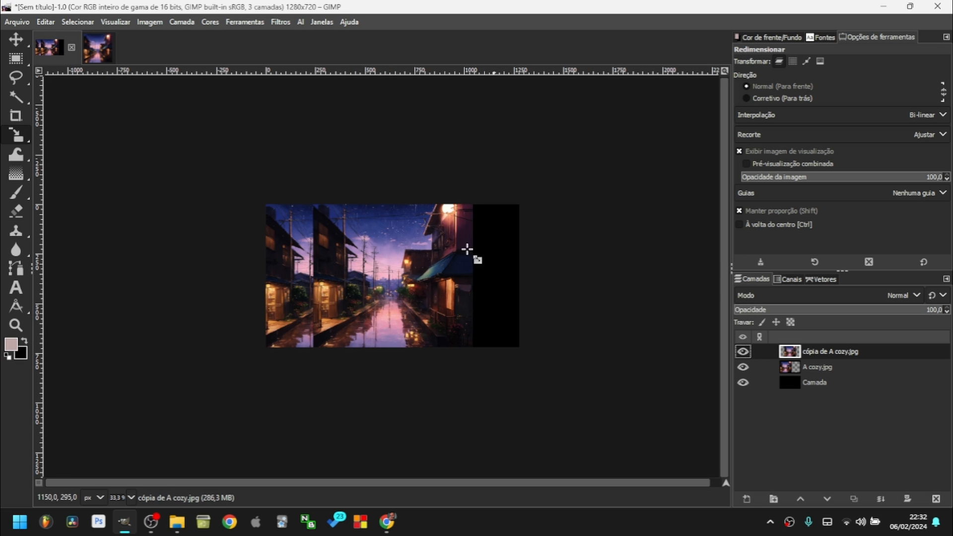
left_click(935, 499)
left_click(936, 499)
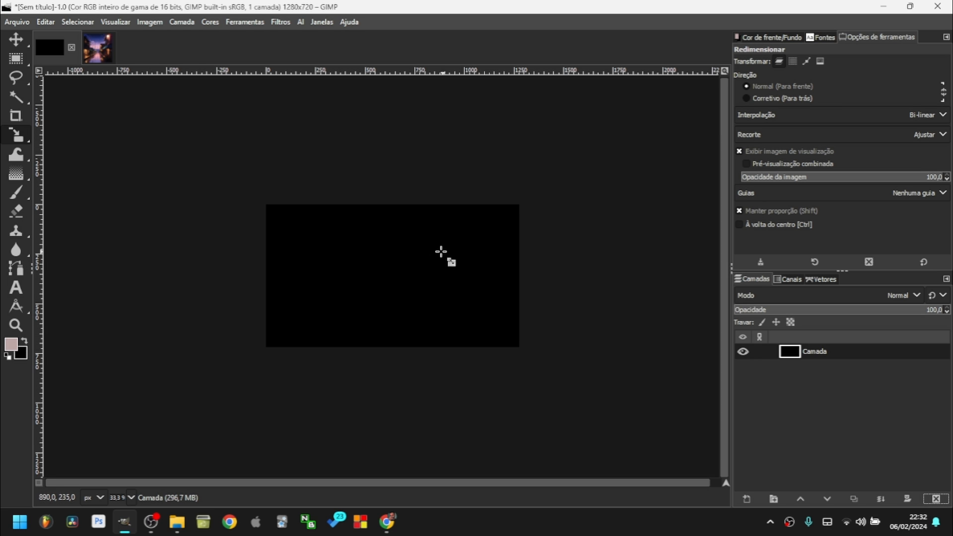
left_click(11, 344)
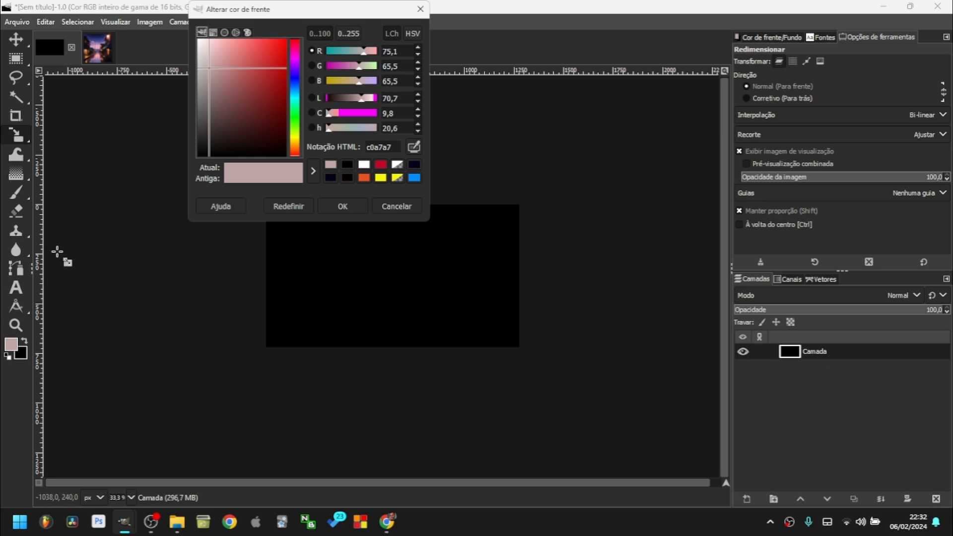
left_click_drag(228, 87, 286, 40)
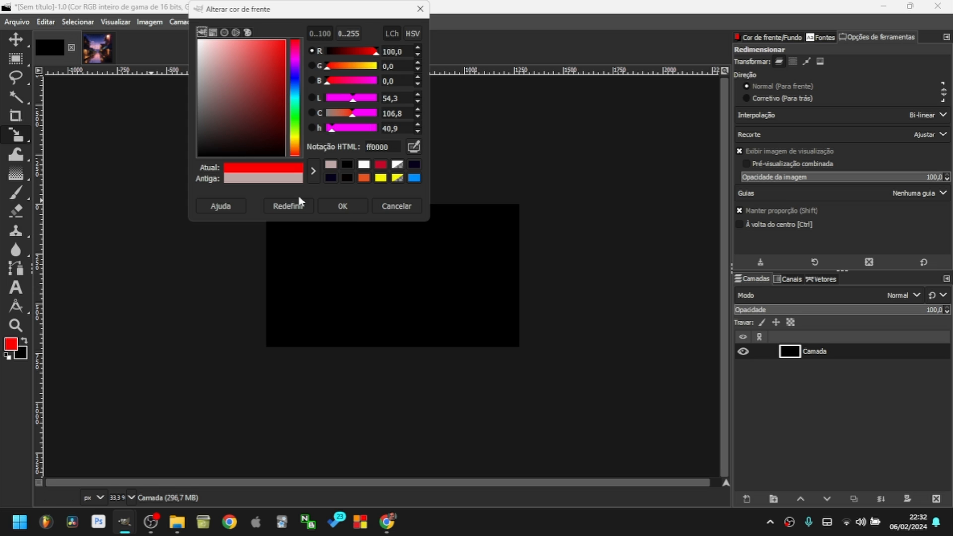
left_click(342, 206)
left_click_drag(18, 344, 310, 284)
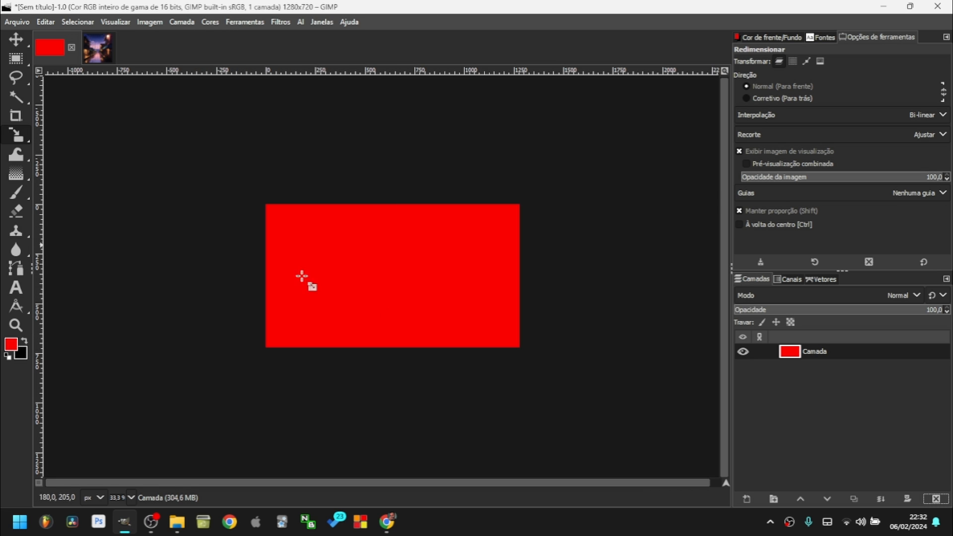
Add a transparent layer and fill a 630x370 rectangle selection on it with blue.
left_click(16, 59)
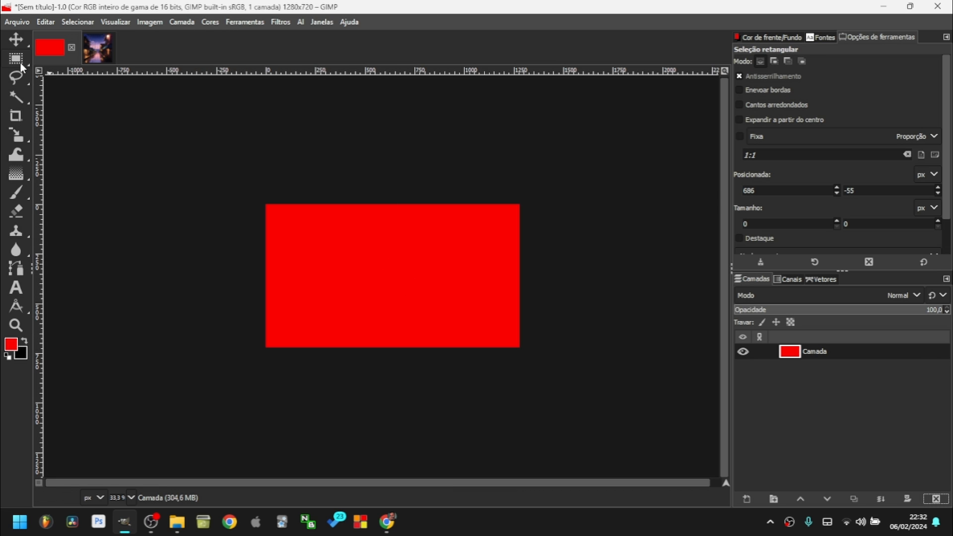
left_click(772, 499)
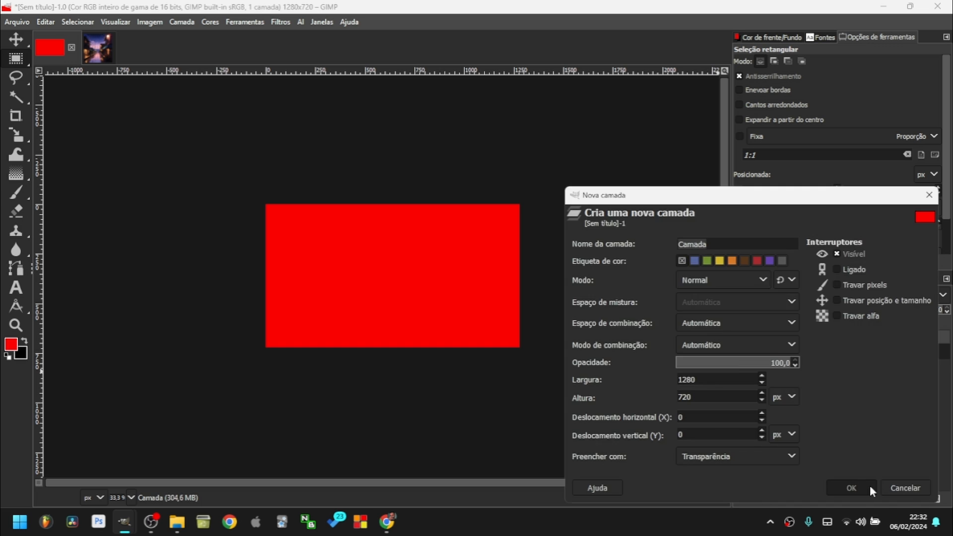
left_click(843, 489)
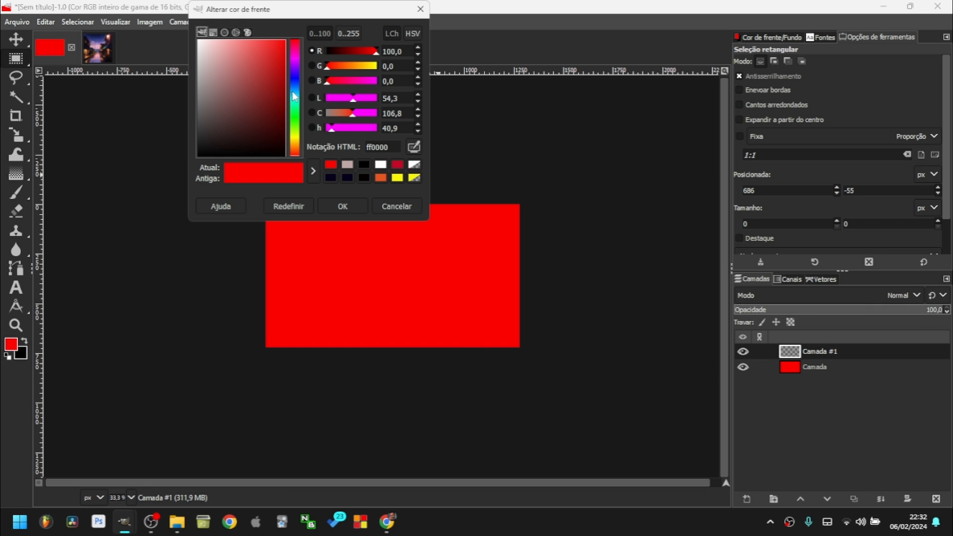
left_click(293, 95)
left_click(343, 206)
left_click_drag(317, 246, 442, 319)
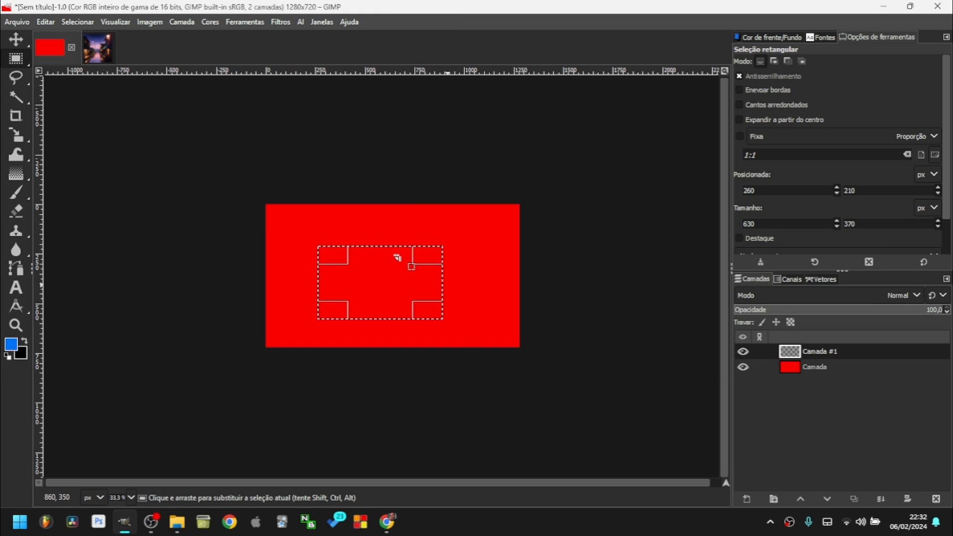
left_click_drag(11, 344, 323, 285)
left_click(341, 280)
Replace both layers with a new black-filled layer Camada and set the foreground to white.
key("1")
key("minus")
left_click(842, 366, "shift")
left_click(936, 498)
left_click(746, 498)
left_click(860, 487)
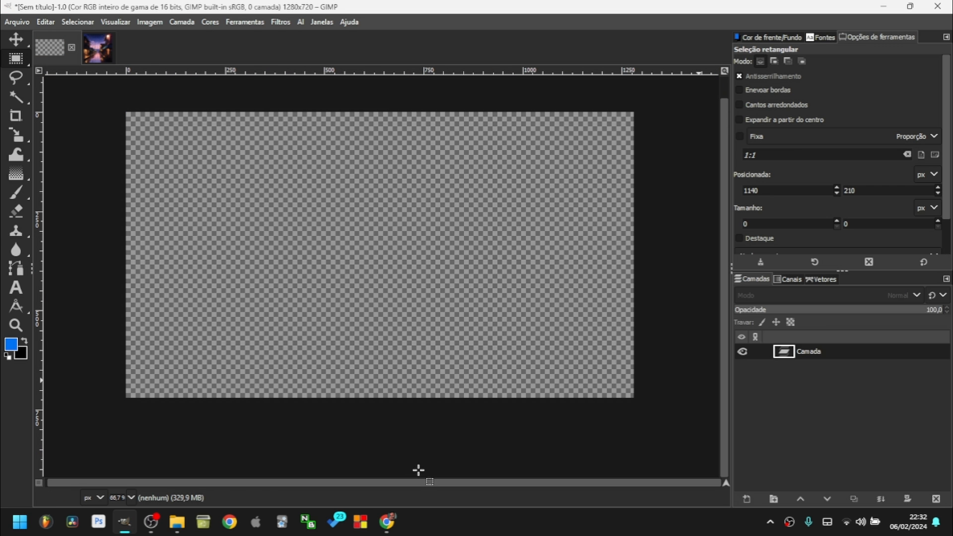
left_click_drag(21, 354, 47, 329)
left_click(11, 344)
left_click(396, 206)
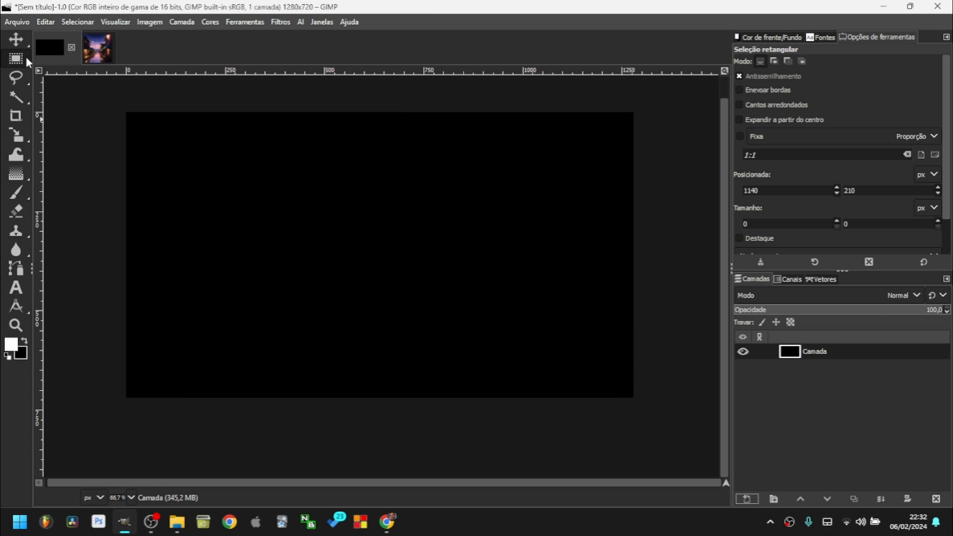
Select a rectangle near the centre with rounded corners (radius 24,9), fill it white, then deselect.
left_click_drag(277, 227, 447, 283)
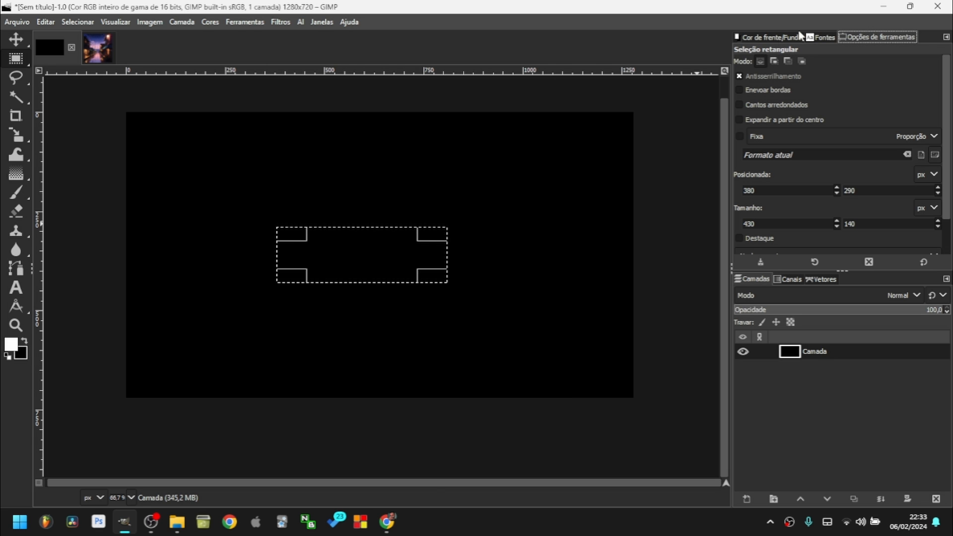
left_click(323, 24)
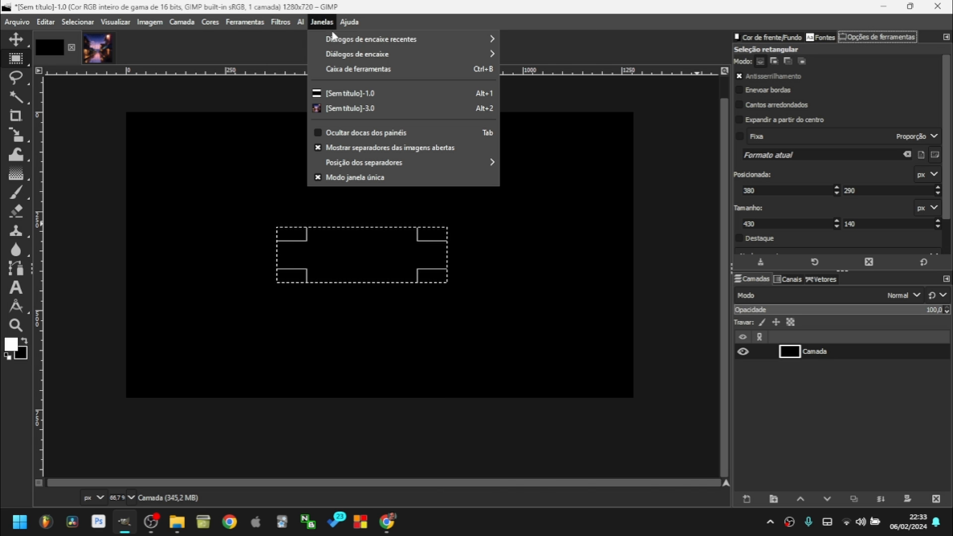
mouse_move(357, 58)
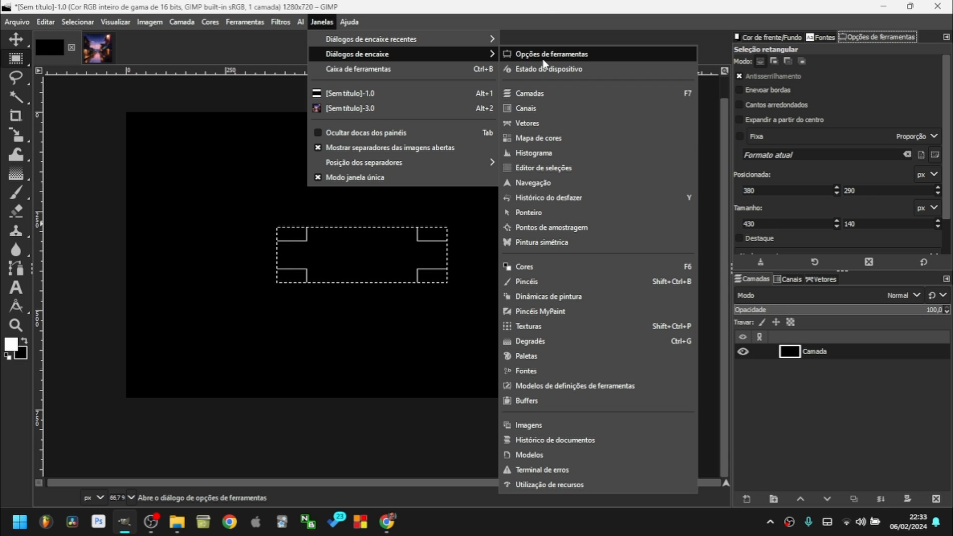
left_click(543, 2)
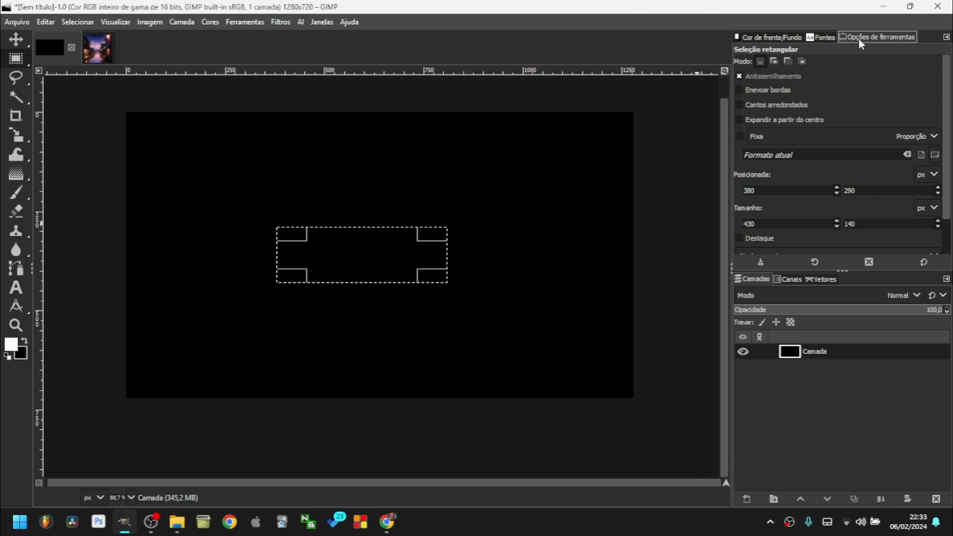
left_click(777, 105)
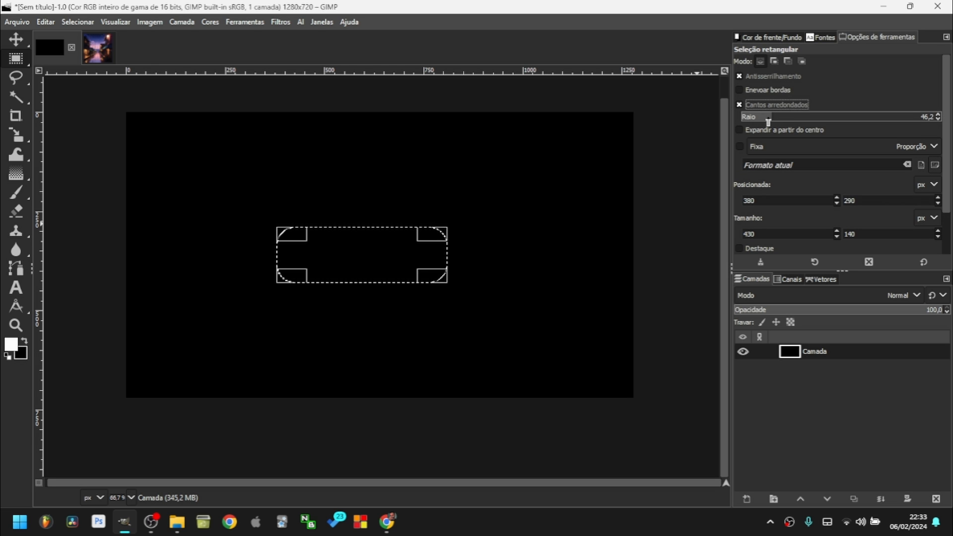
mouse_move(761, 122)
left_mouse_down()
mouse_move(814, 128)
mouse_move(755, 130)
left_mouse_up()
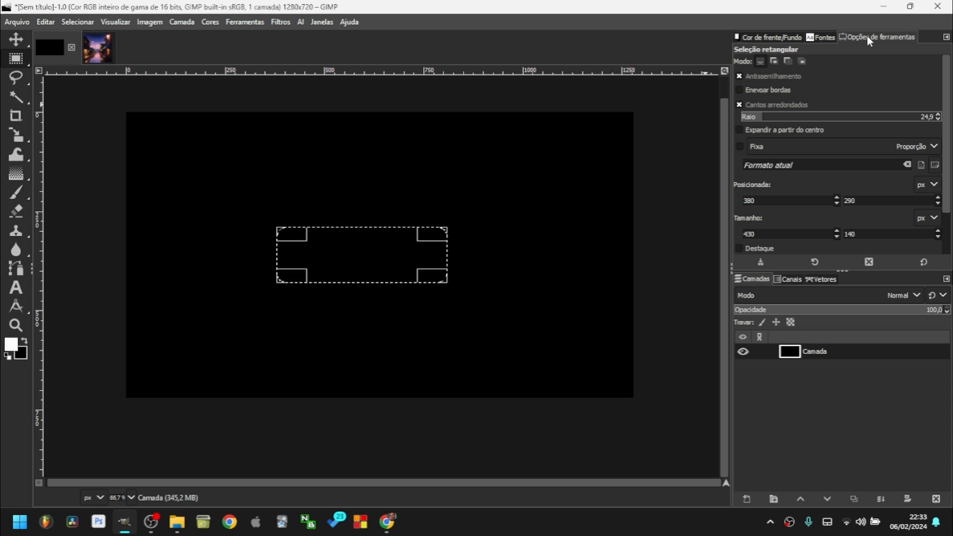
left_click_drag(11, 348, 346, 260)
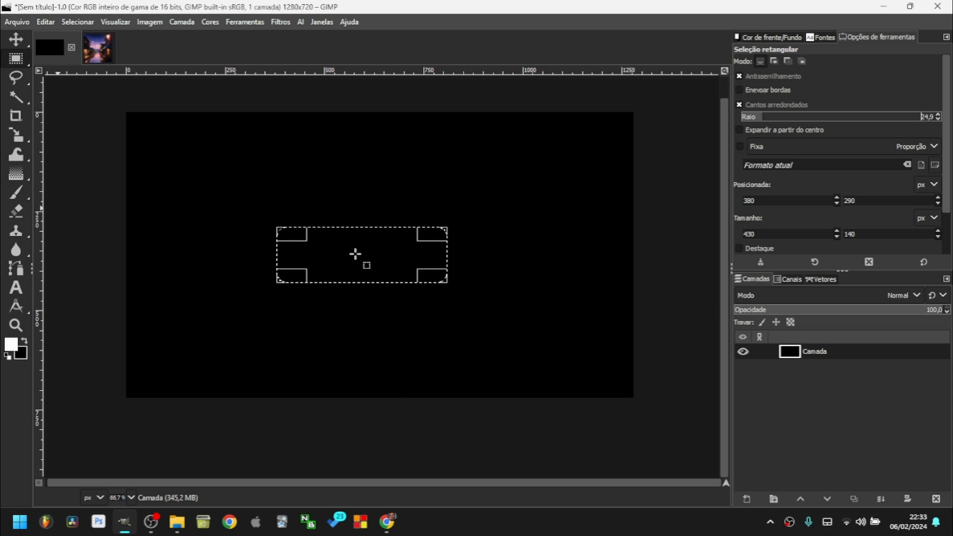
left_click(416, 245)
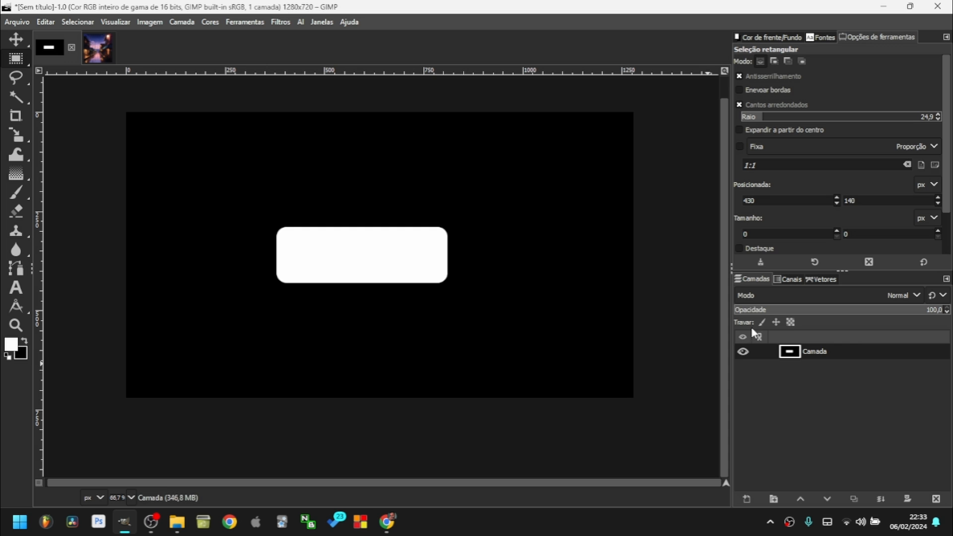
Try shifting the rounded rectangle layer with the Move tool.
left_click(15, 39)
left_click_drag(320, 239, 303, 258)
left_click_drag(392, 264, 406, 243)
Undo the fill, add layer Camada #1, fill the rounded selection white, and deselect.
left_click(18, 65)
key("ctrl+z")
key("ctrl+z")
left_click(748, 499)
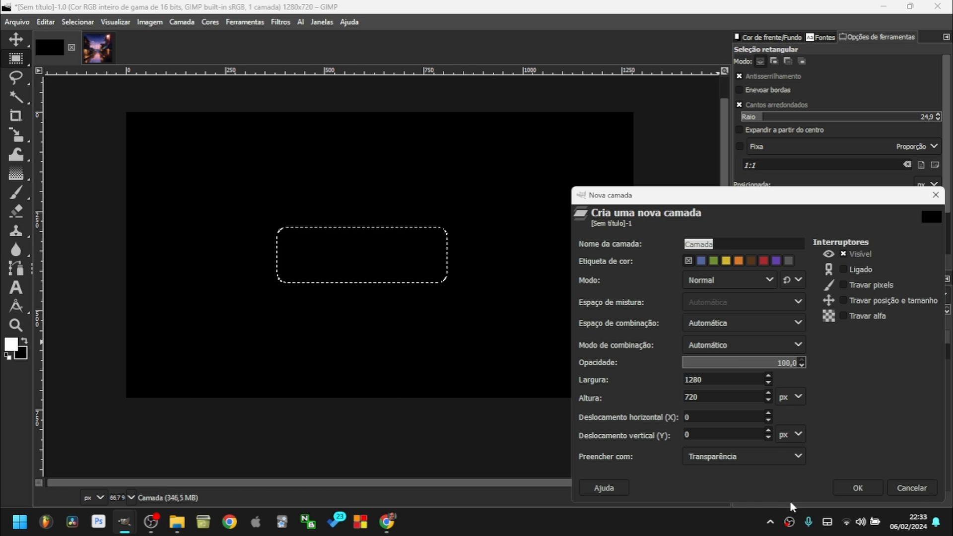
left_click(860, 489)
key("ctrl+comma")
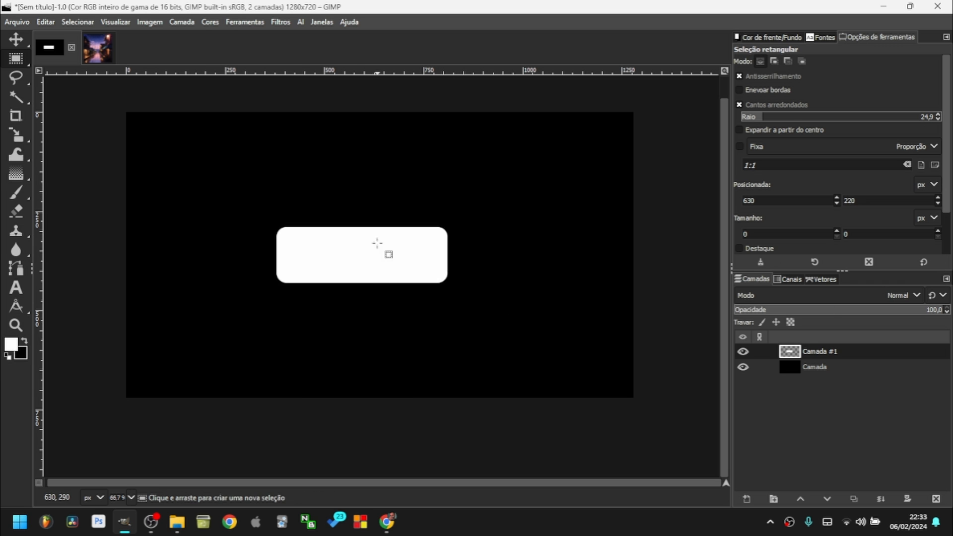
scroll(358, 261, "up", 3)
scroll(358, 262, "down", 3)
key("ctrl+shift+a")
Move the white rectangle on Camada #1 slightly up and left of centre.
key("m")
left_click_drag(373, 260, 417, 245)
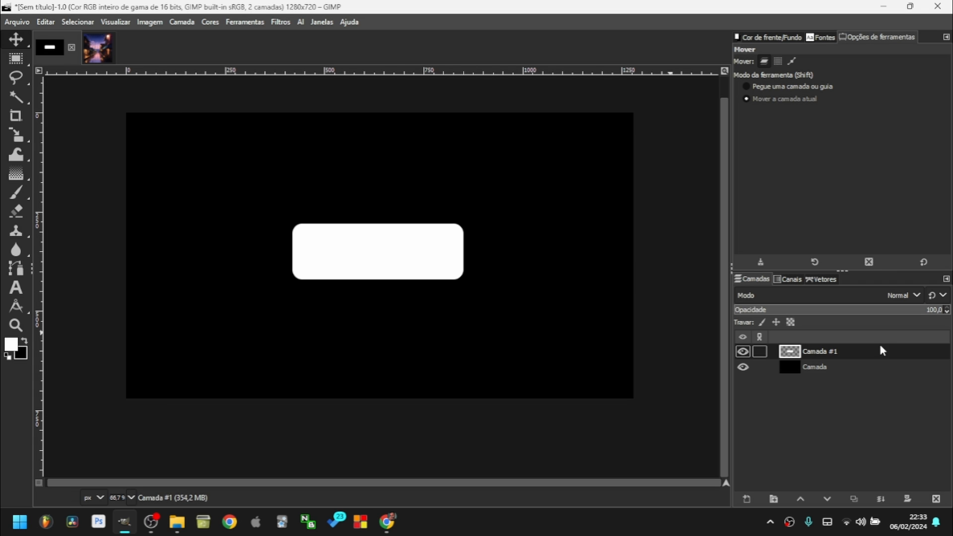
left_click_drag(359, 255, 344, 243)
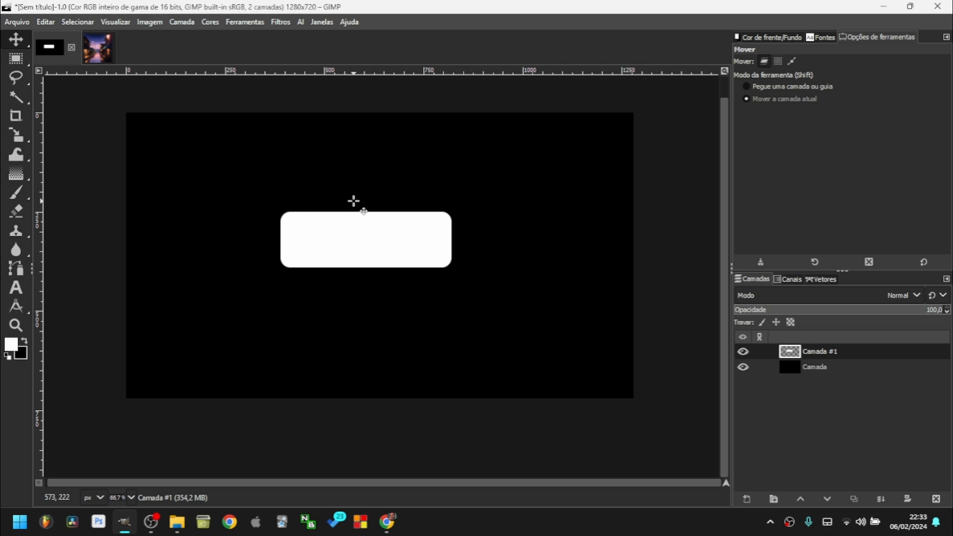
left_click(149, 22)
left_click(117, 23)
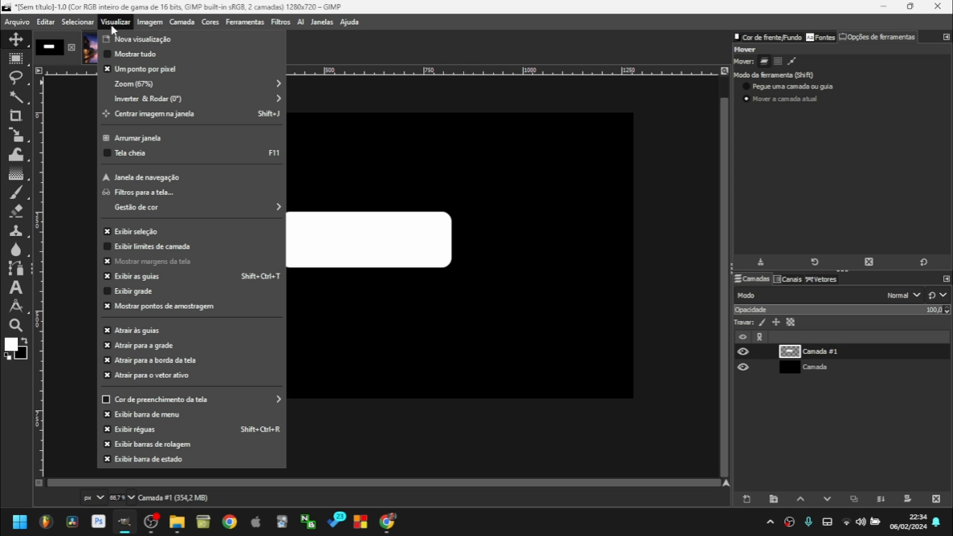
Show layer boundaries, lower the rectangle ~32 px, undo a trial 981x552 scale, then Crop to Content.
left_click(143, 246)
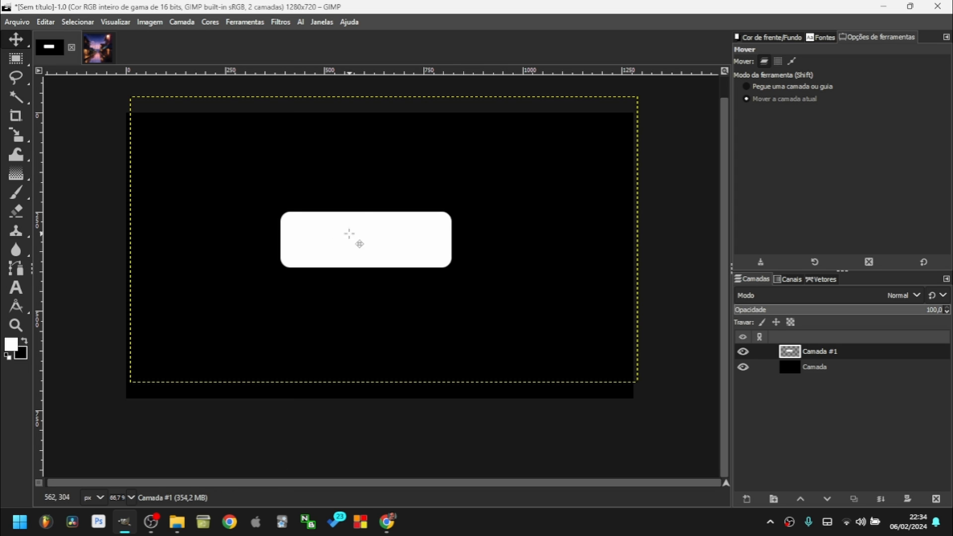
left_click_drag(316, 182, 318, 202)
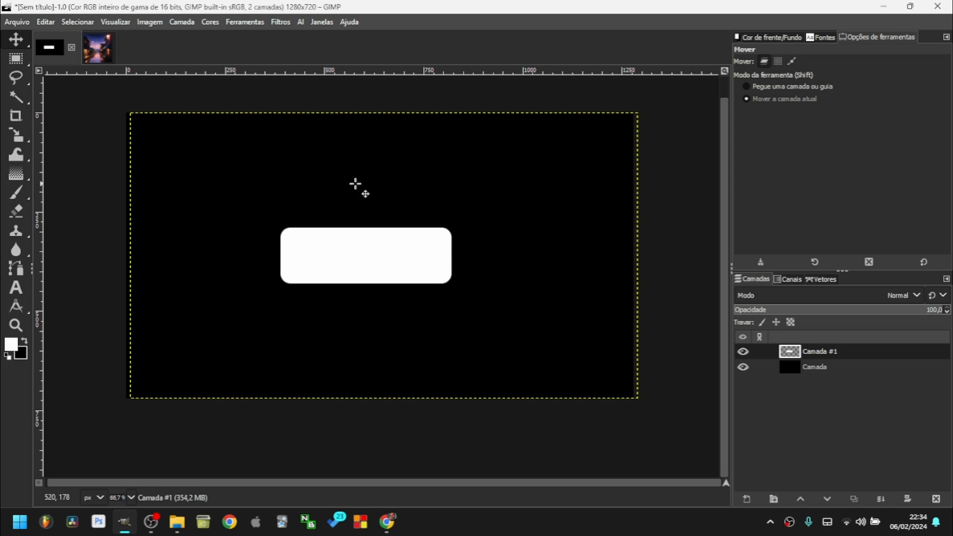
key("shift+s")
left_click(343, 205)
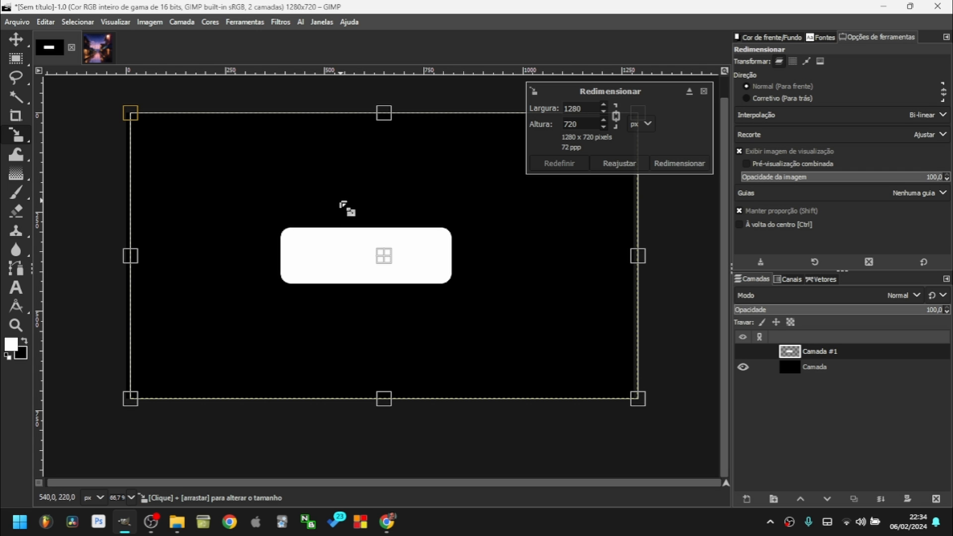
left_click_drag(133, 115, 248, 182)
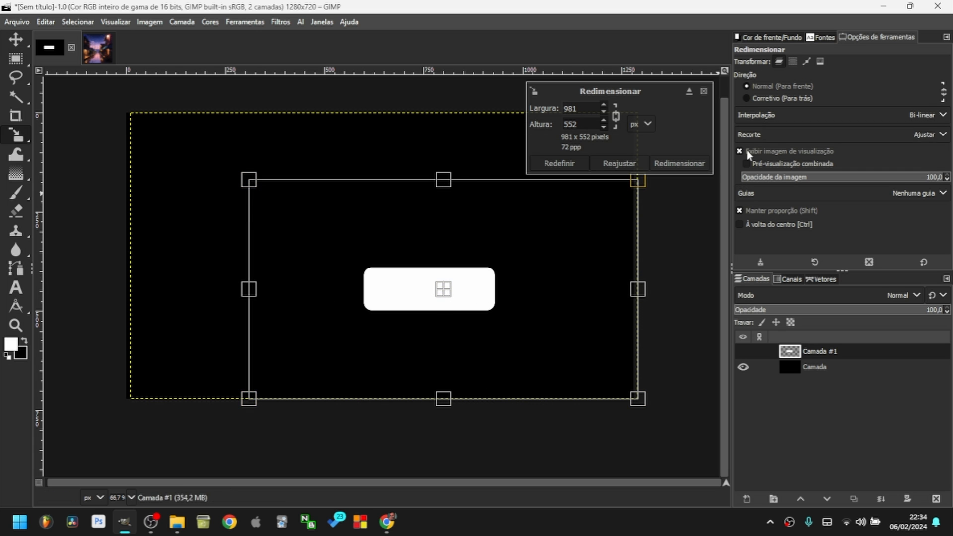
left_click(674, 164)
key("ctrl+z")
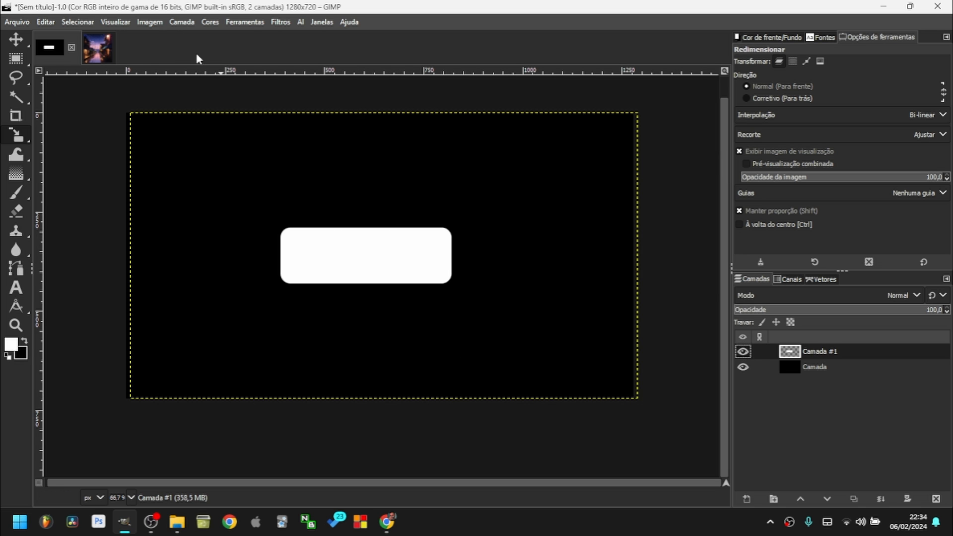
left_click(181, 22)
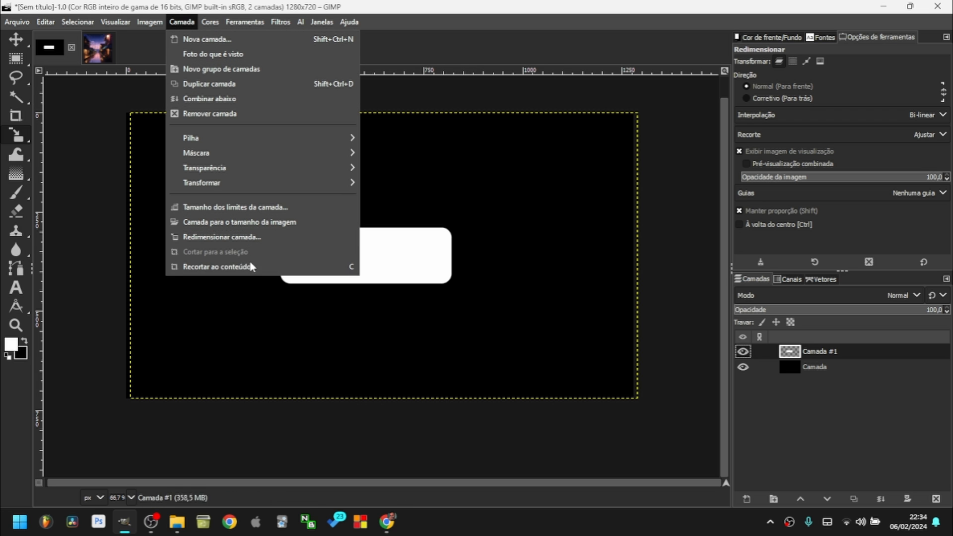
left_click(235, 268)
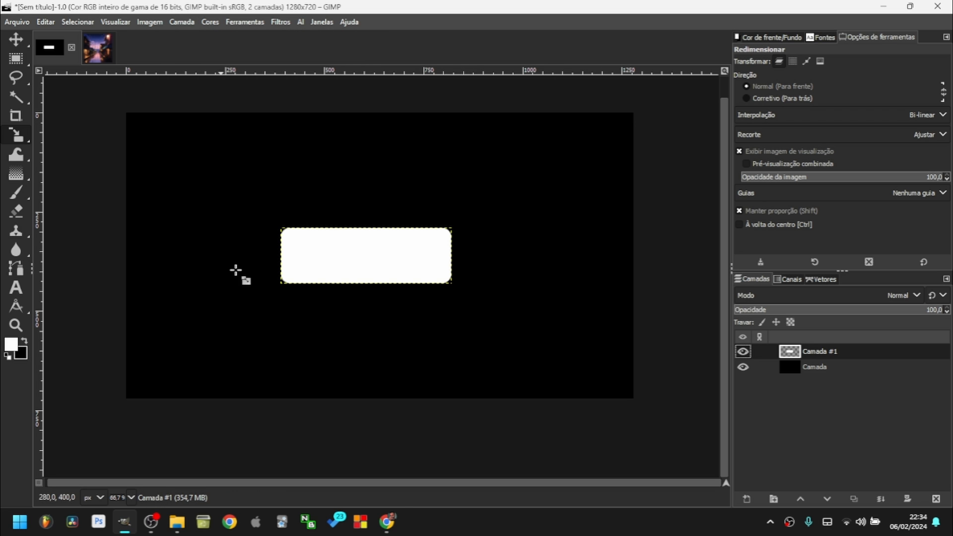
Move the white rectangle up and right, after trying and cancelling a corner resize.
left_click(20, 24)
left_click(403, 2)
left_click(16, 40)
left_click_drag(385, 266, 355, 276)
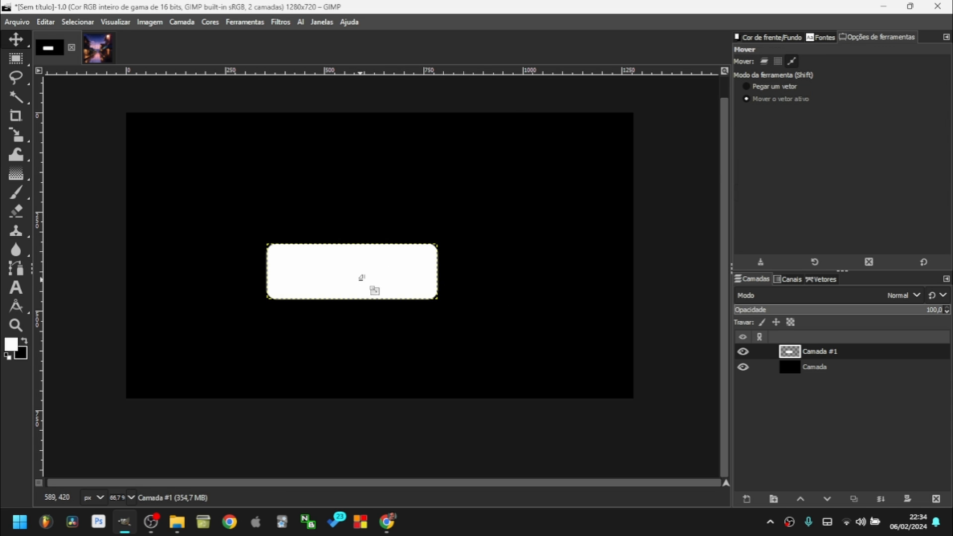
key("shift+s")
left_click(366, 284)
left_click_drag(445, 298, 508, 324)
key("r")
key("ctrl+z")
key("m")
left_click_drag(361, 278, 395, 262)
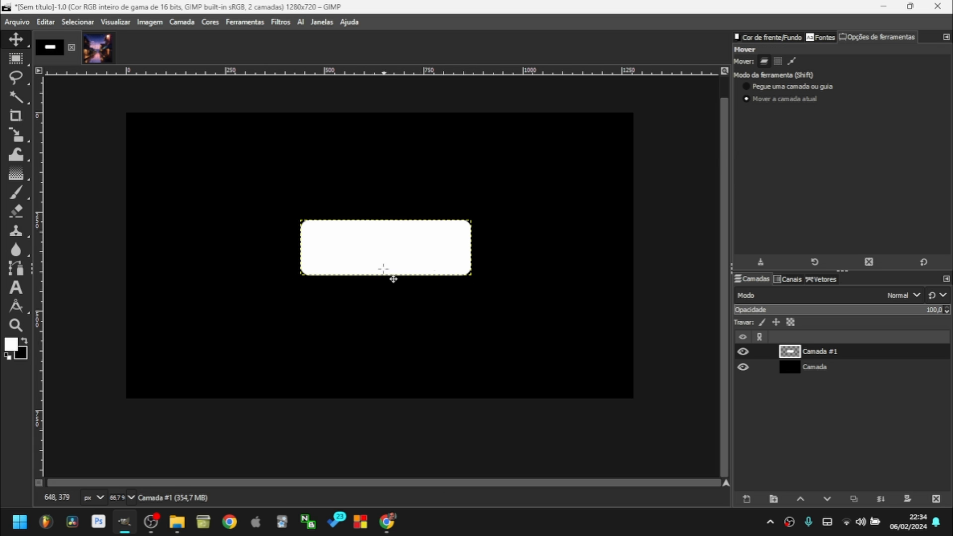
mouse_move(16, 41)
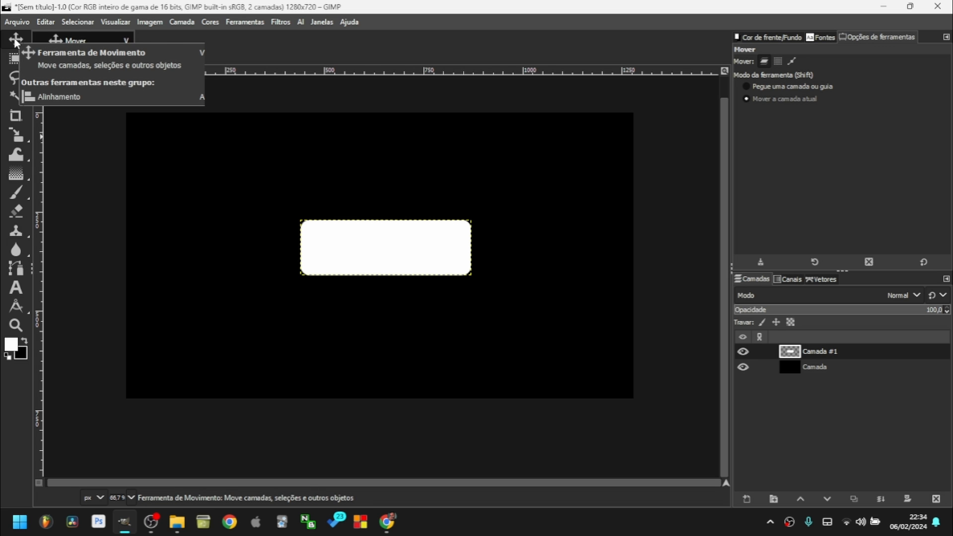
Target the white rectangle with the Alignment tool, aligning relative to Selection.
left_click(72, 66)
left_click_drag(254, 180, 527, 313)
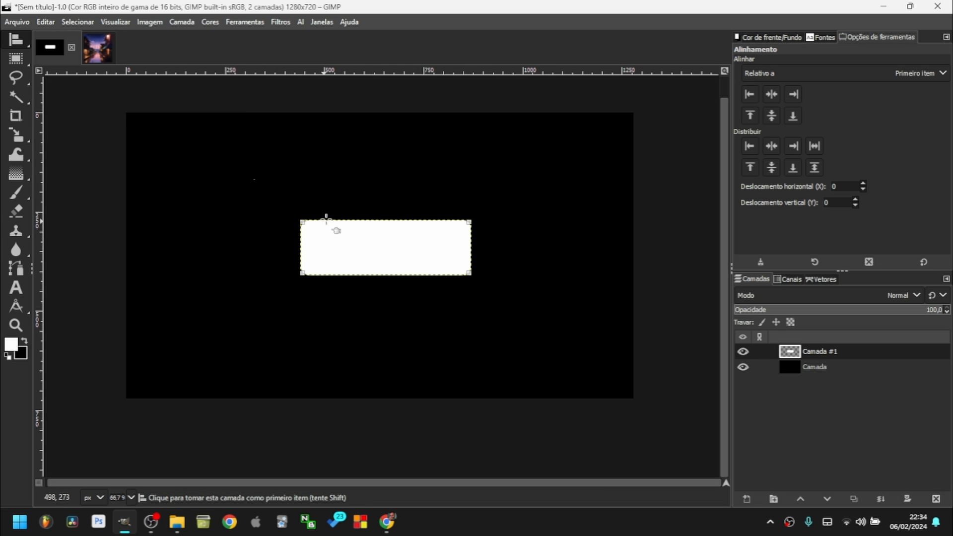
scroll(288, 228, "up", 8, "ctrl")
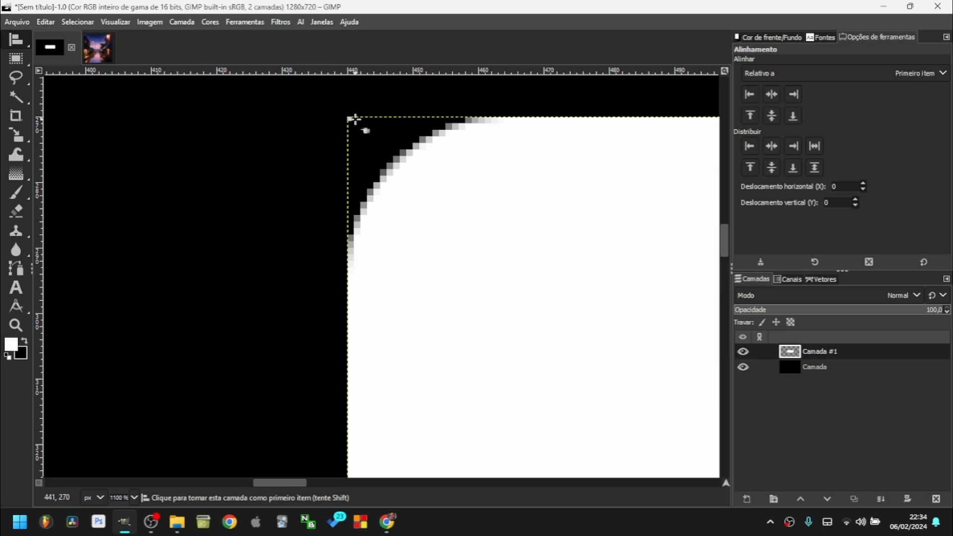
scroll(353, 122, "down", 5, "ctrl")
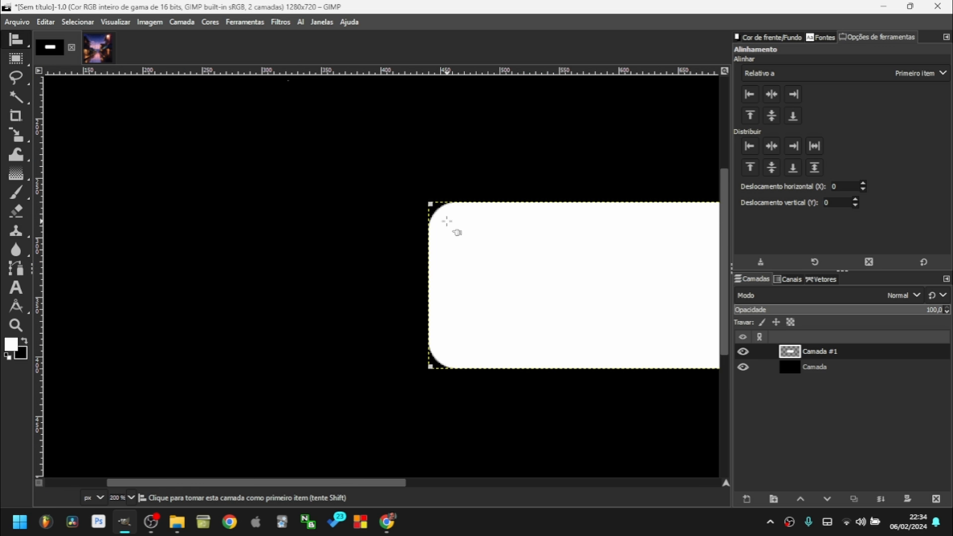
scroll(544, 255, "down", 3, "ctrl")
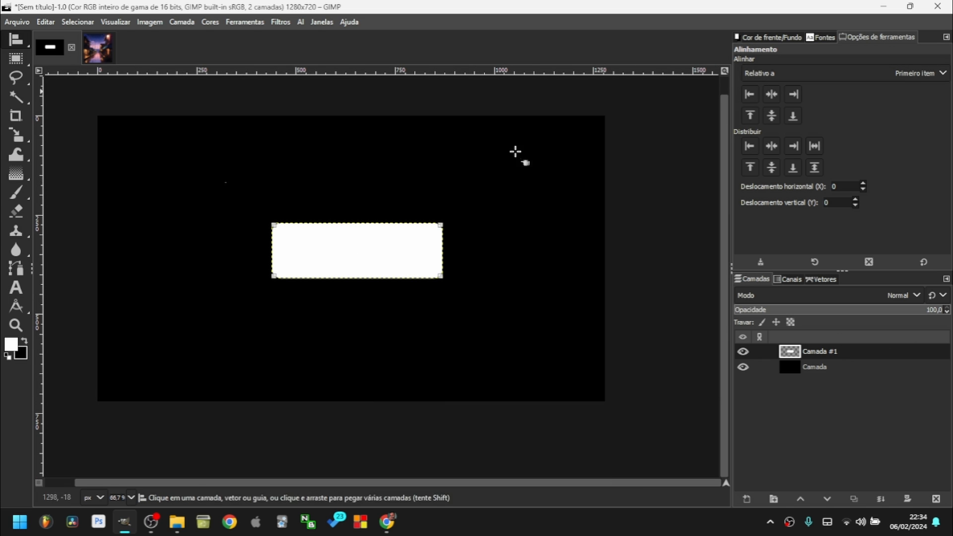
left_click(772, 75)
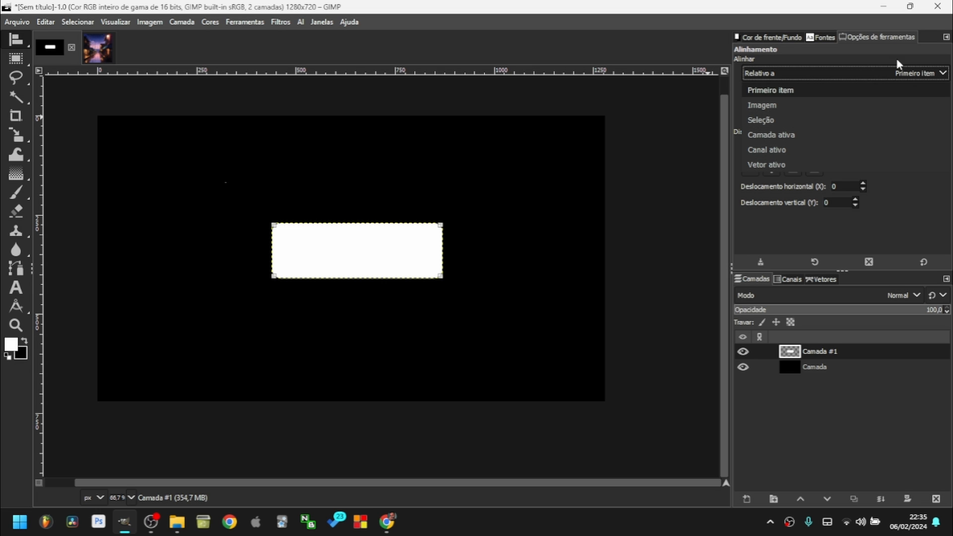
left_click(772, 120)
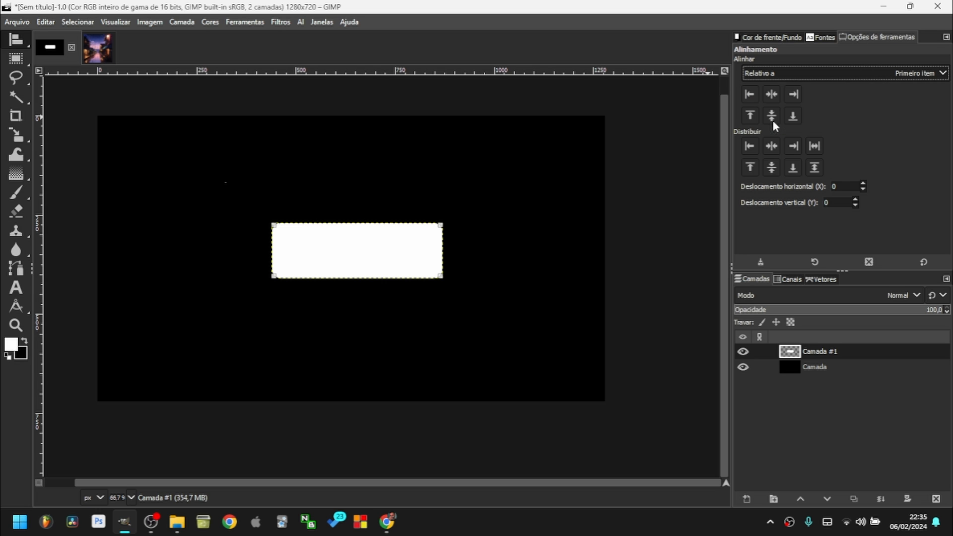
Select a full-width 1280 px band along the top and centre the rectangle within it.
left_click(17, 59)
left_click_drag(94, 113, 610, 187)
mouse_move(490, 153)
left_mouse_down()
mouse_move(498, 166)
mouse_move(494, 157)
left_mouse_up()
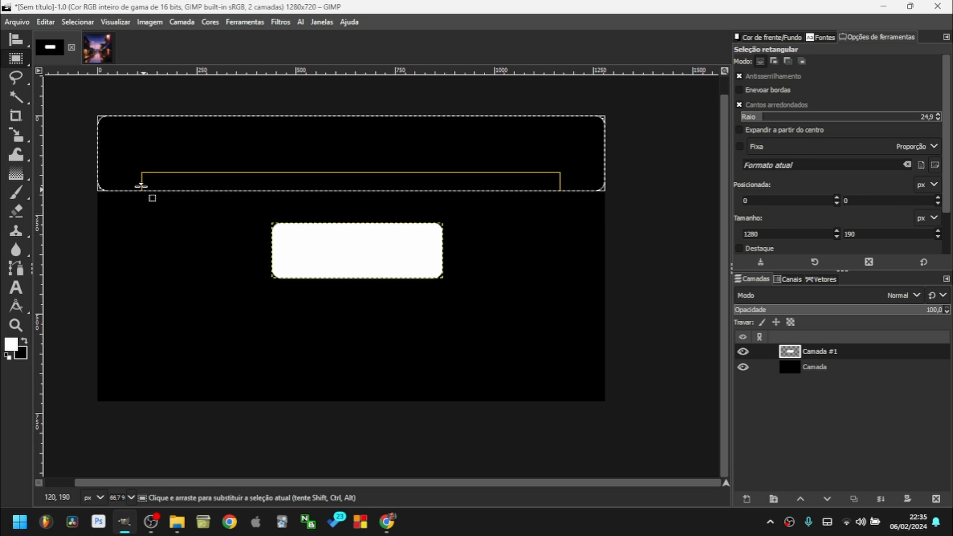
key("q")
left_click_drag(255, 208, 478, 318)
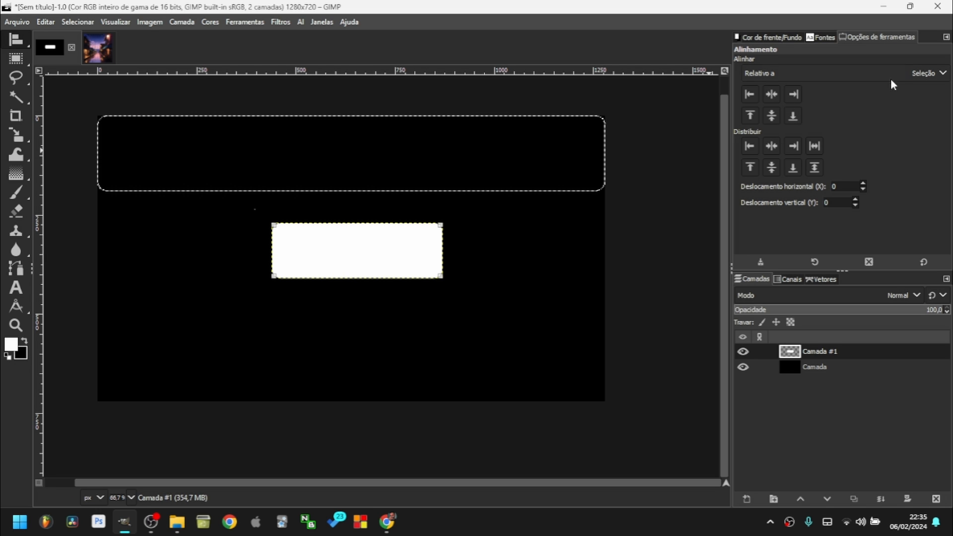
left_click(771, 94)
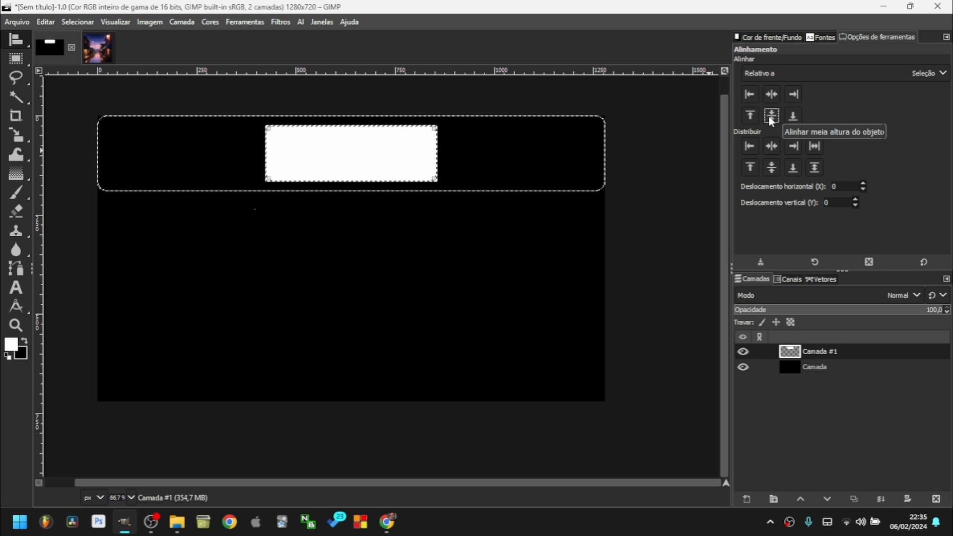
left_click(769, 117)
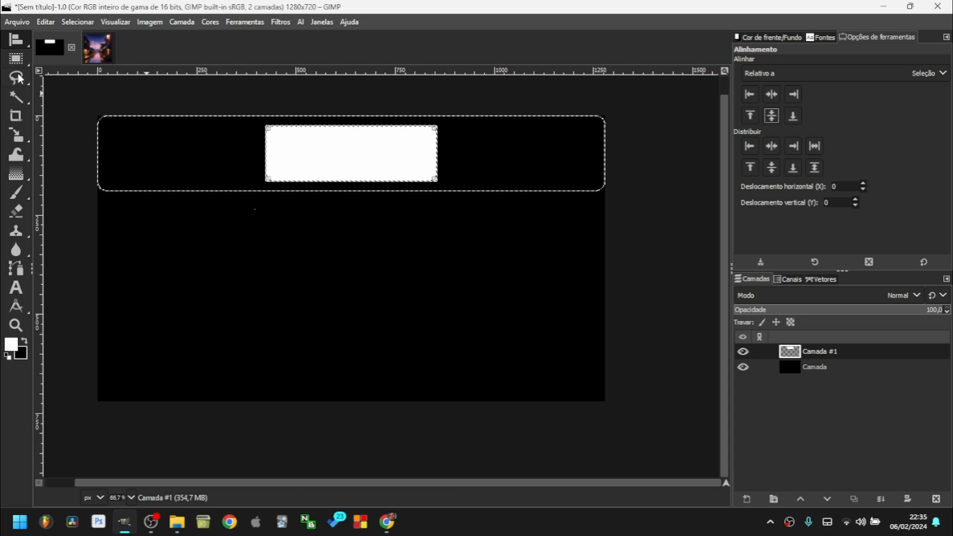
key("r")
left_click(369, 308)
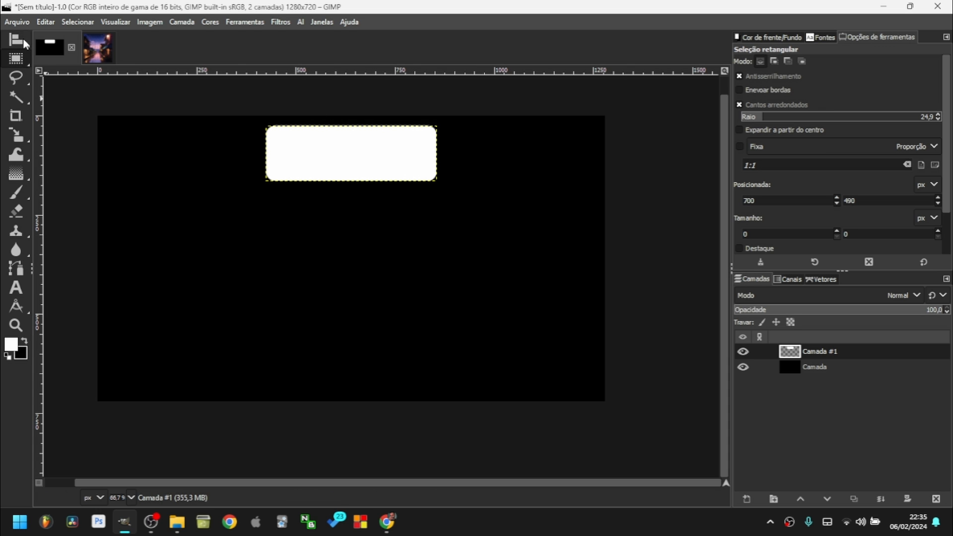
Switch alignment to Relative to Image and centre the rectangle horizontally and vertically.
key("q")
left_click_drag(244, 117, 536, 236)
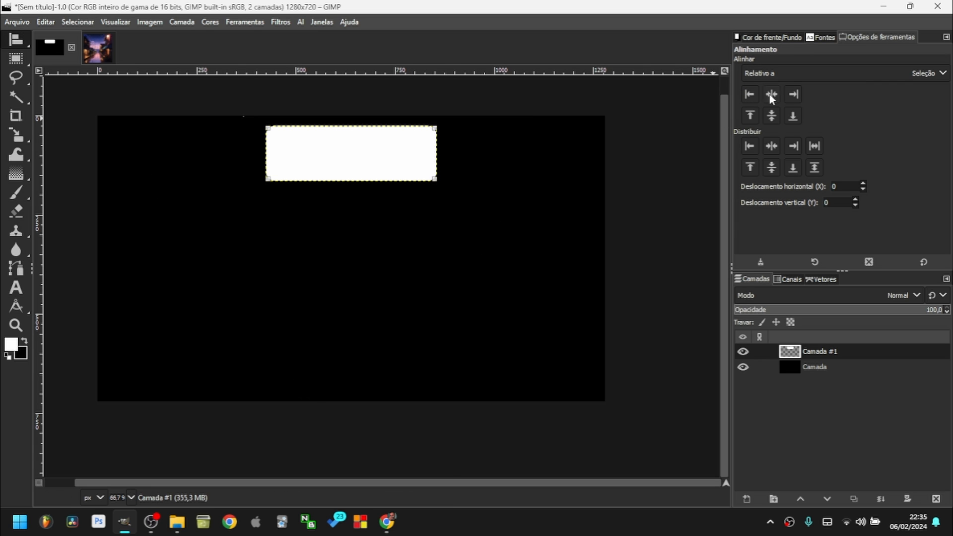
left_click(796, 73)
left_click(762, 106)
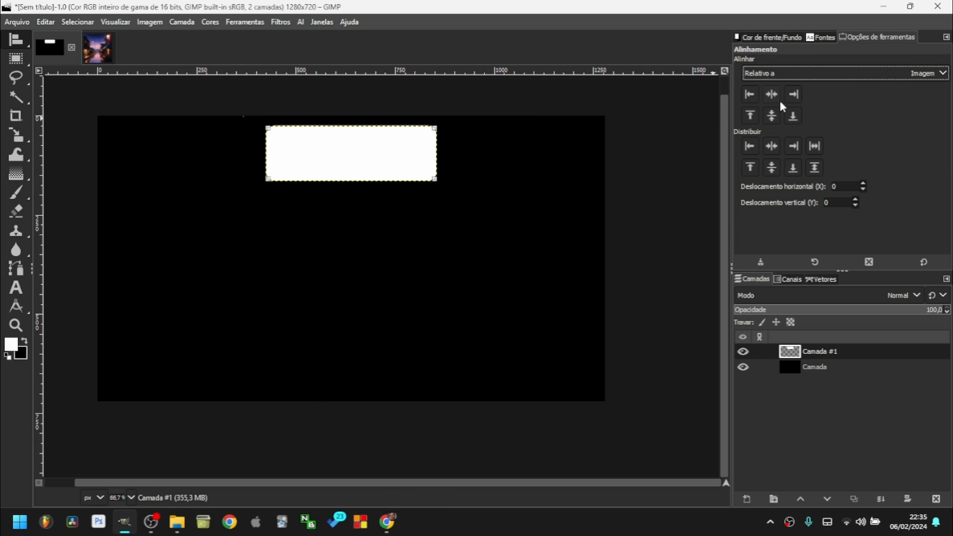
left_click(771, 94)
left_click(773, 120)
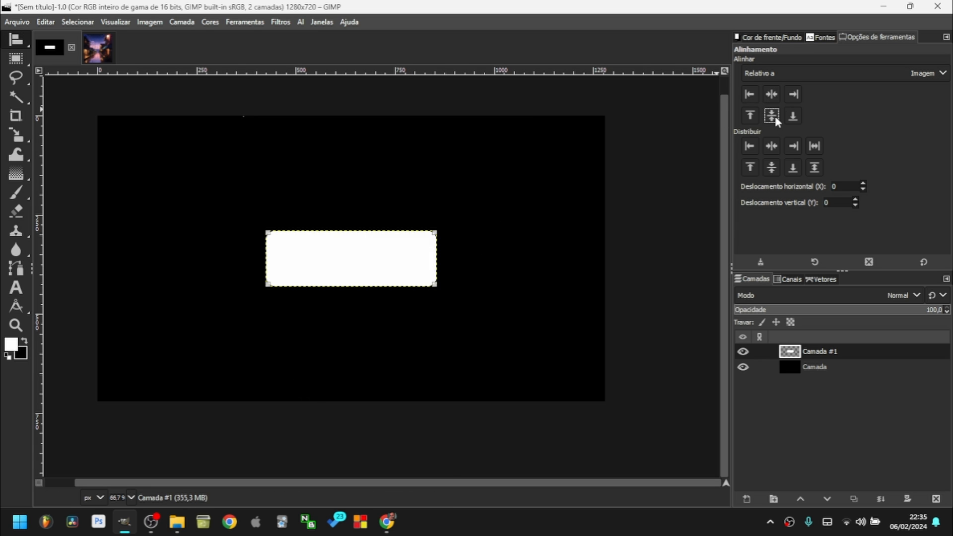
Push the rectangle to the left, right, bottom and top edges, then re-centre it.
key("r")
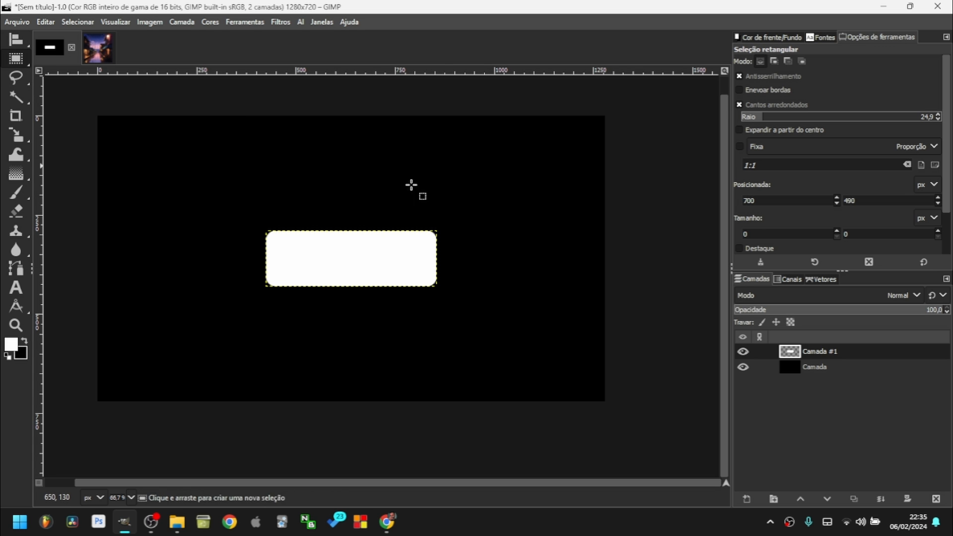
key("q")
left_click_drag(191, 185, 514, 297)
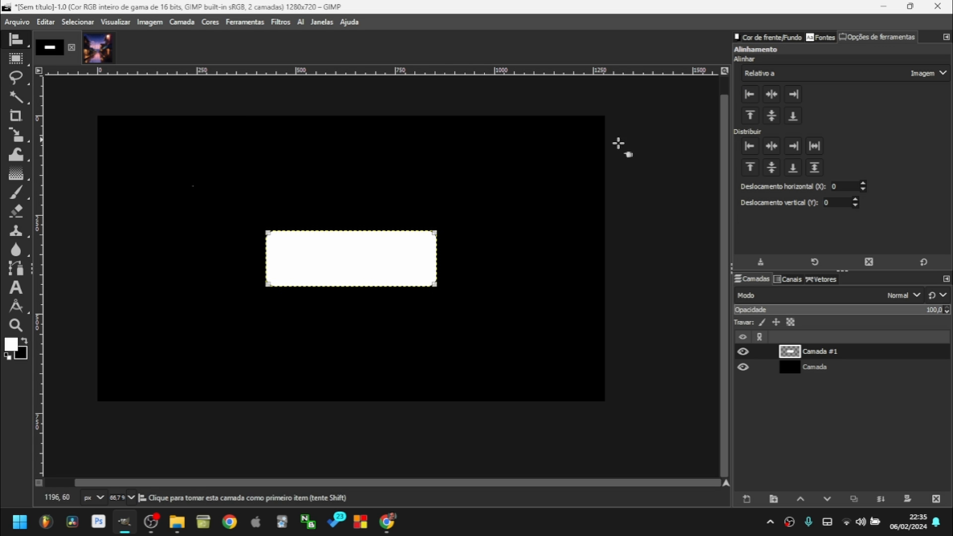
left_click(751, 94)
left_click(793, 95)
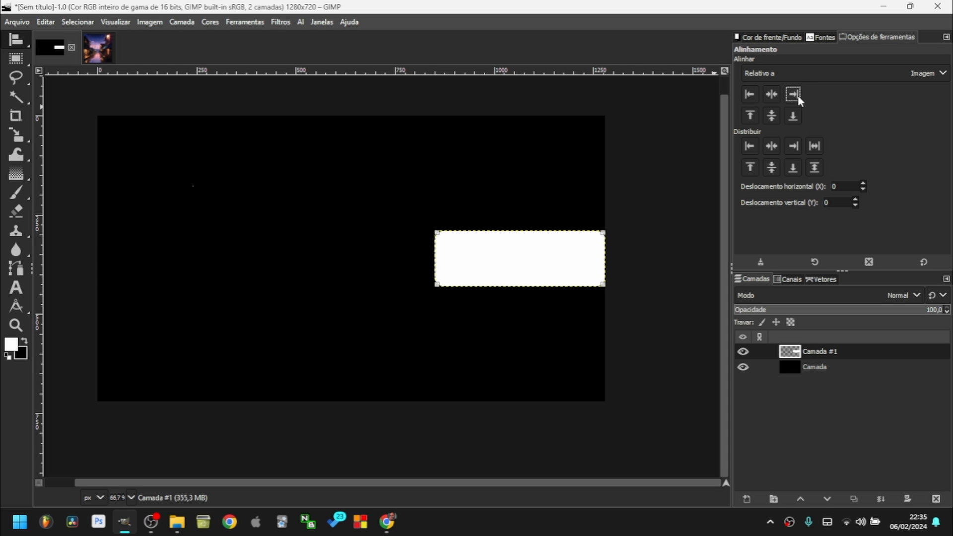
left_click(793, 115)
left_click(750, 116)
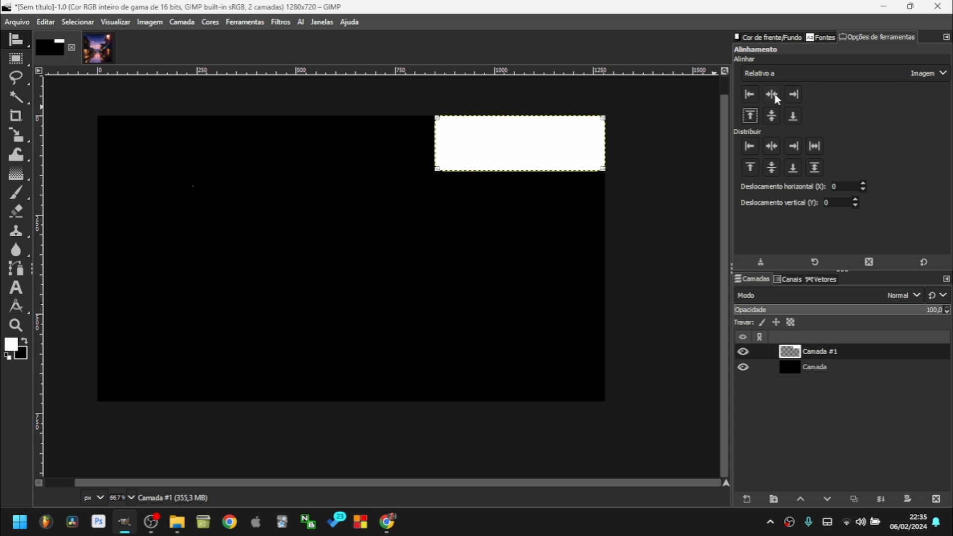
left_click(771, 94)
left_click(771, 115)
key("r")
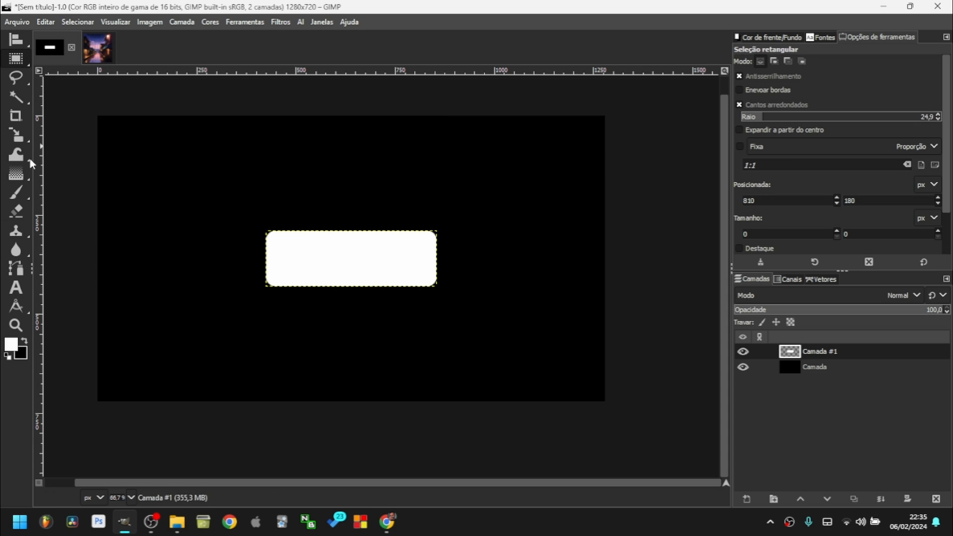
Set the Text tool to Roboto font with black colour.
left_click(15, 292)
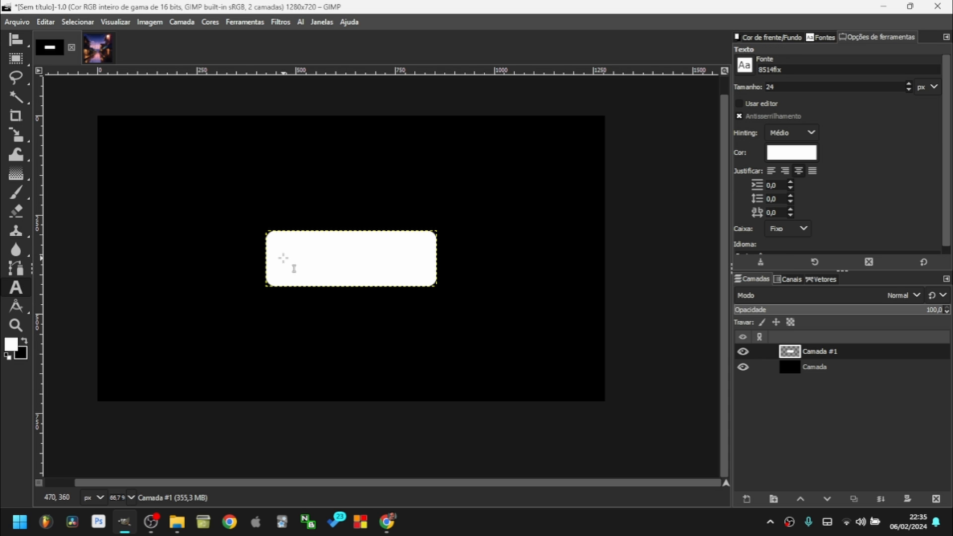
left_click(282, 254)
left_click_drag(346, 222, 126, 221)
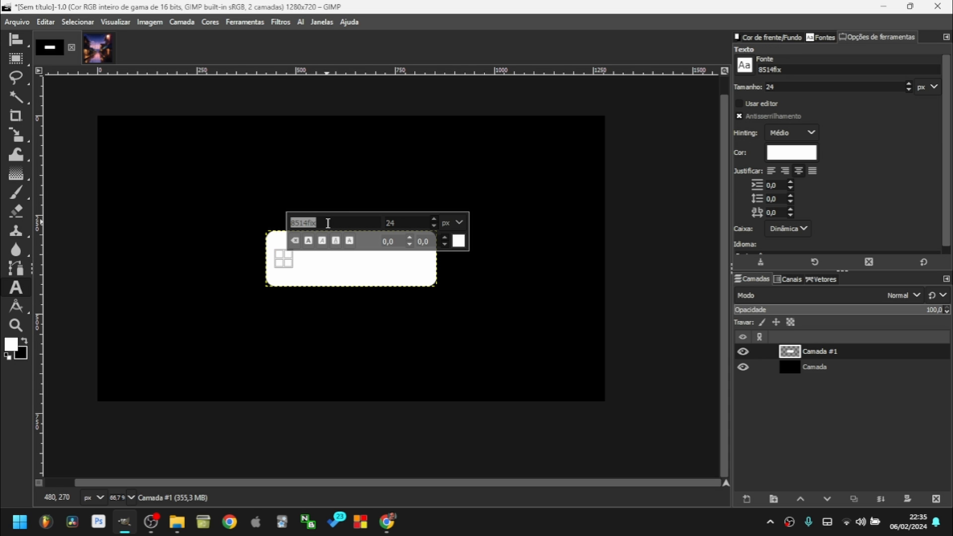
type("rd")
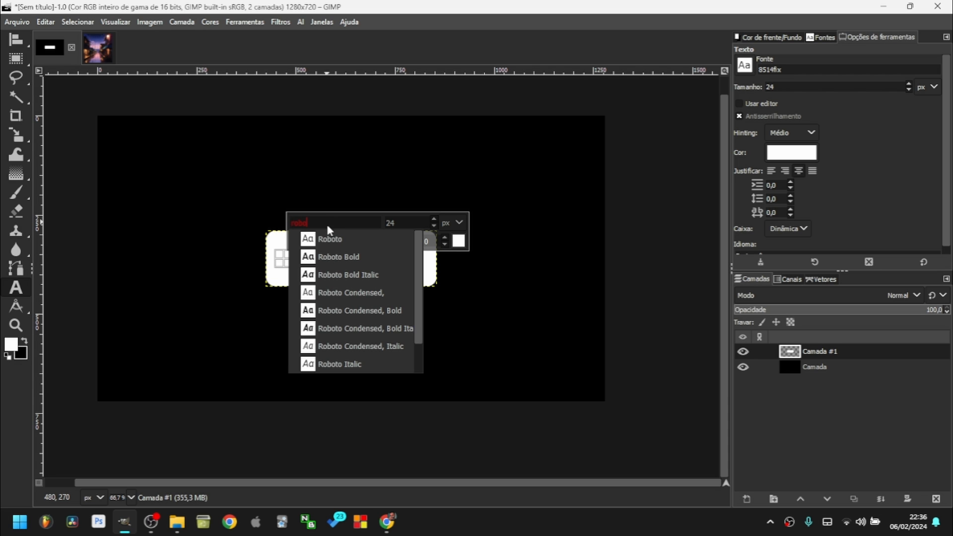
left_click(328, 239)
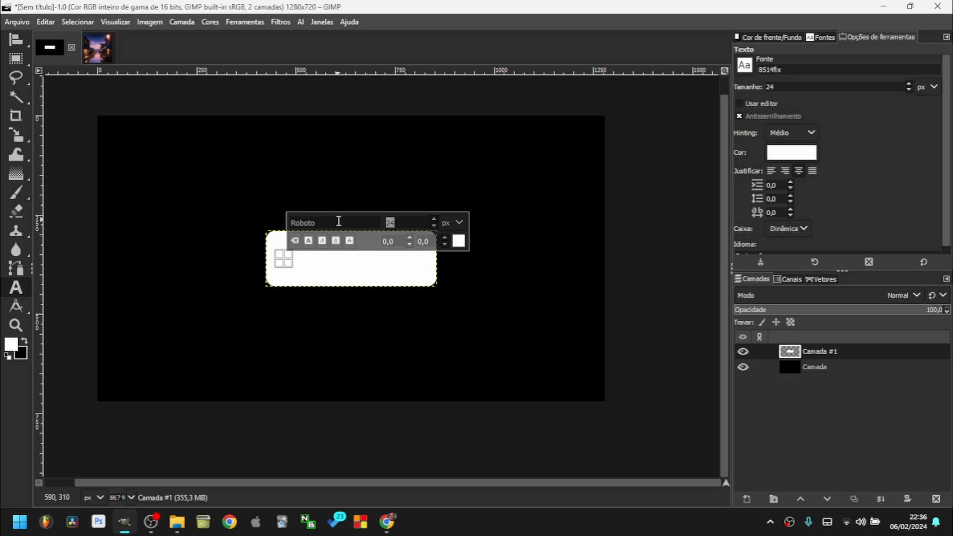
left_click(459, 241)
left_click_drag(445, 155, 588, 138)
left_click(645, 287)
left_click(642, 327)
Paste the name at 48 px into a text box and centre it in the rectangle.
left_click_drag(278, 254, 375, 279)
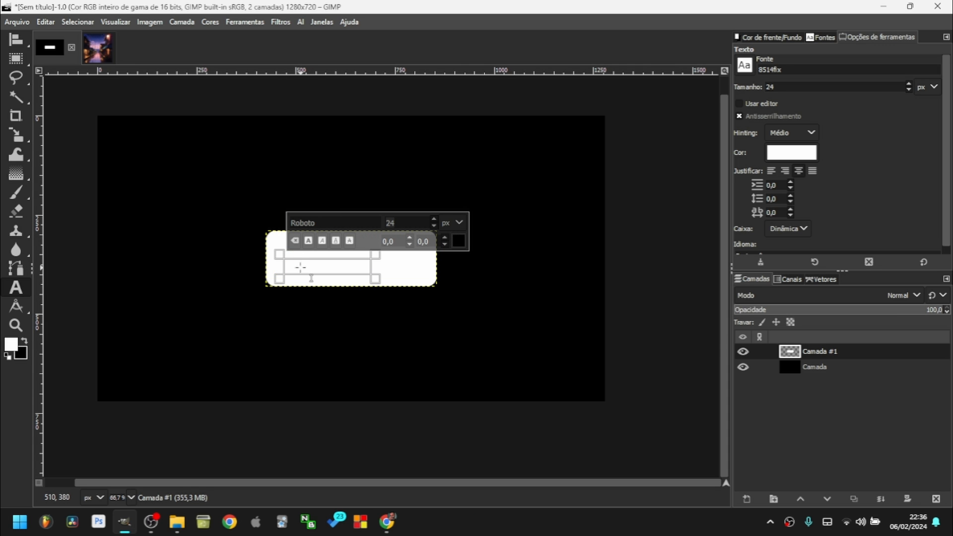
key("ctrl+v")
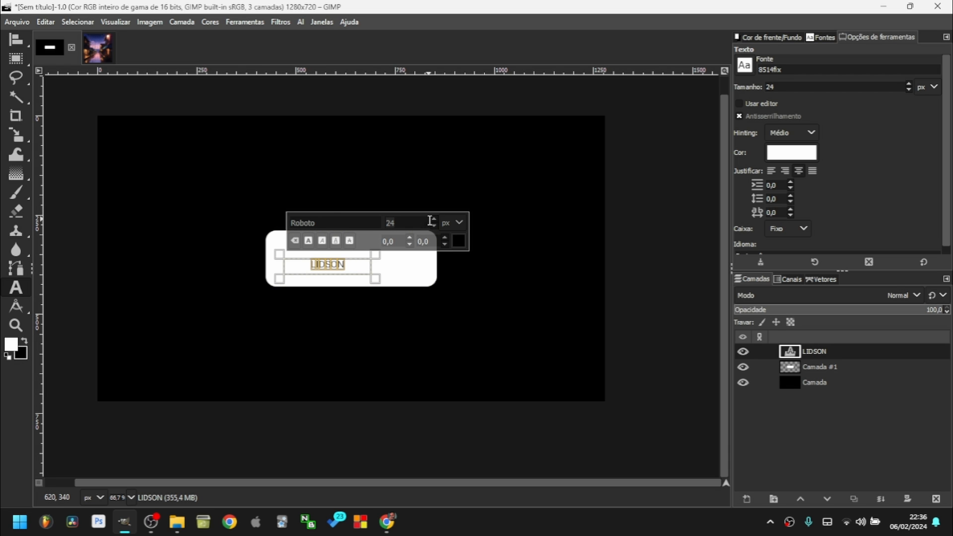
key("Return")
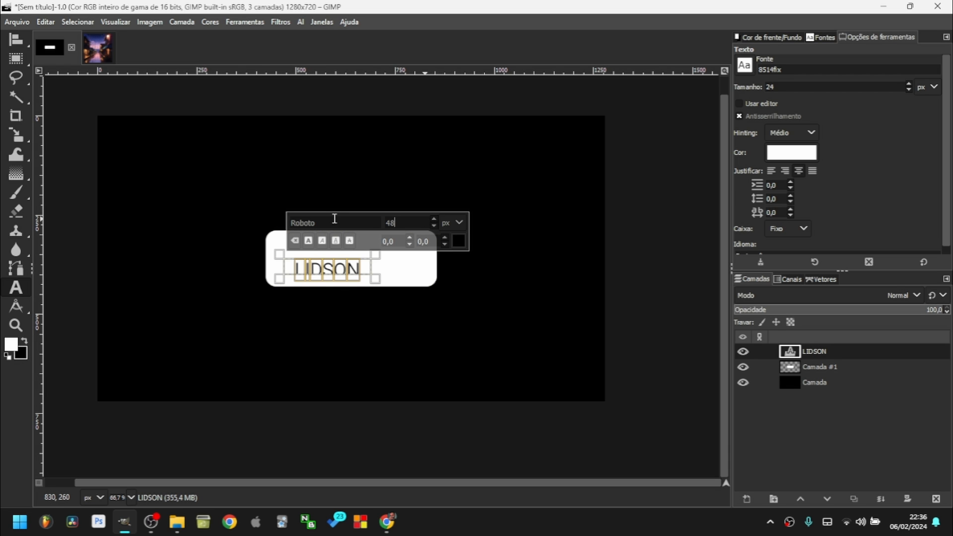
key("m")
left_click_drag(362, 273, 378, 264)
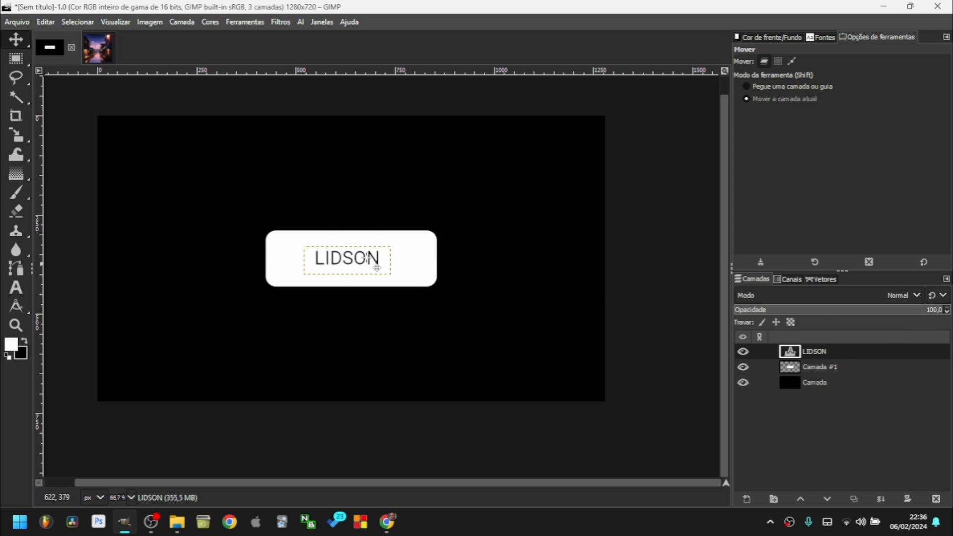
Align the name text centre and middle, relative to the selection, inside the white box.
left_click(797, 369)
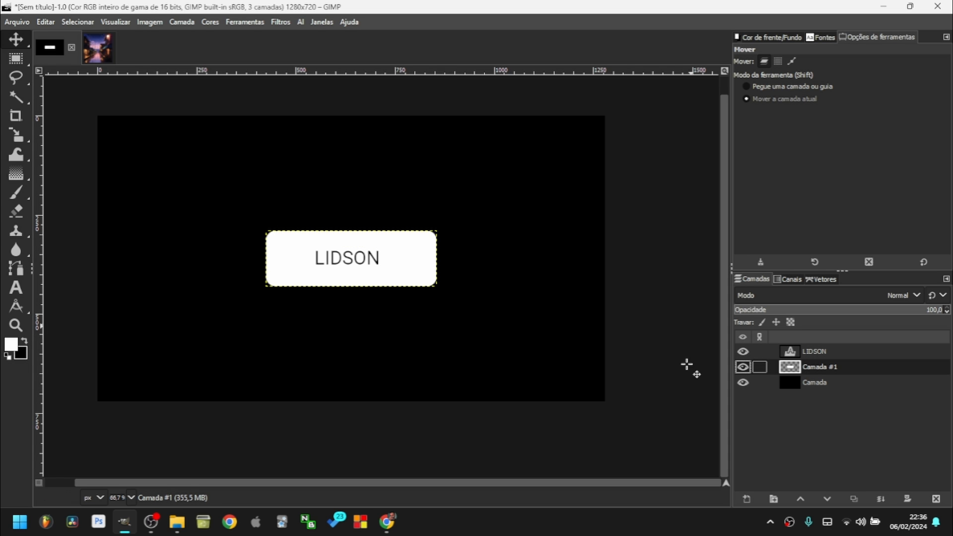
key("minus")
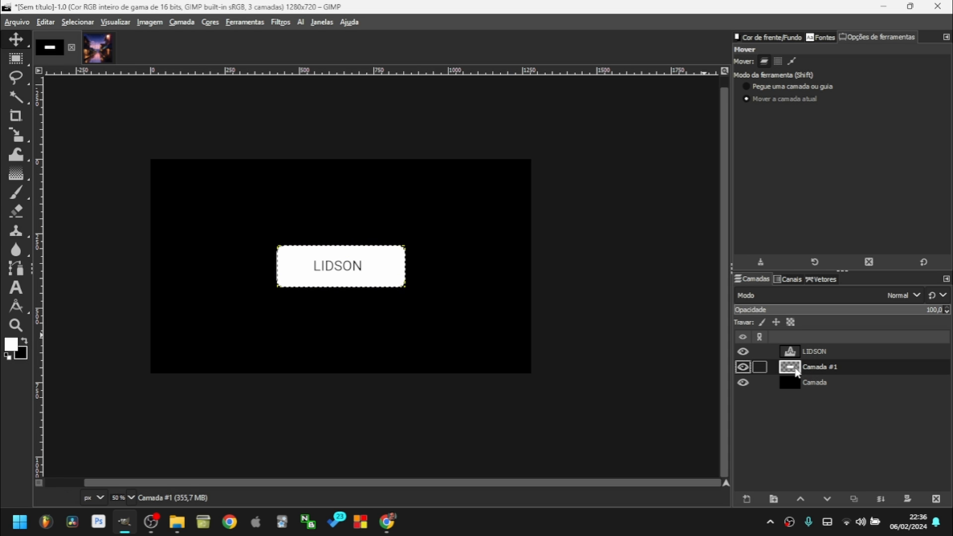
left_click(809, 356)
key("q")
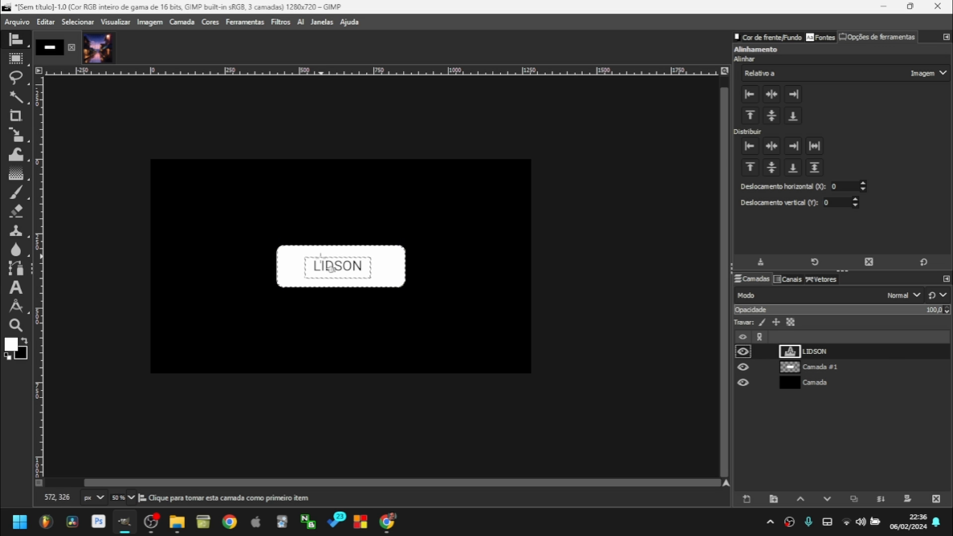
key("plus")
key("plus")
key("plus")
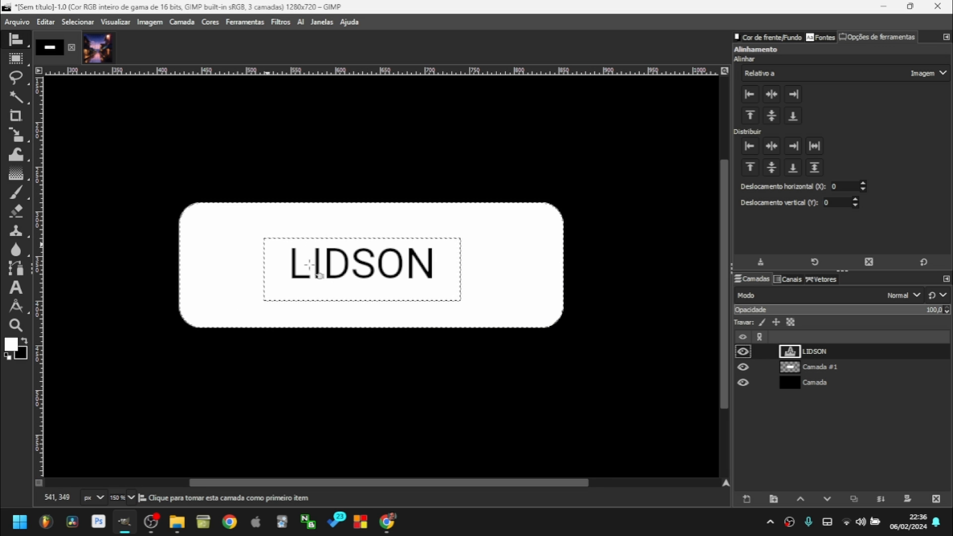
left_click_drag(235, 216, 504, 334)
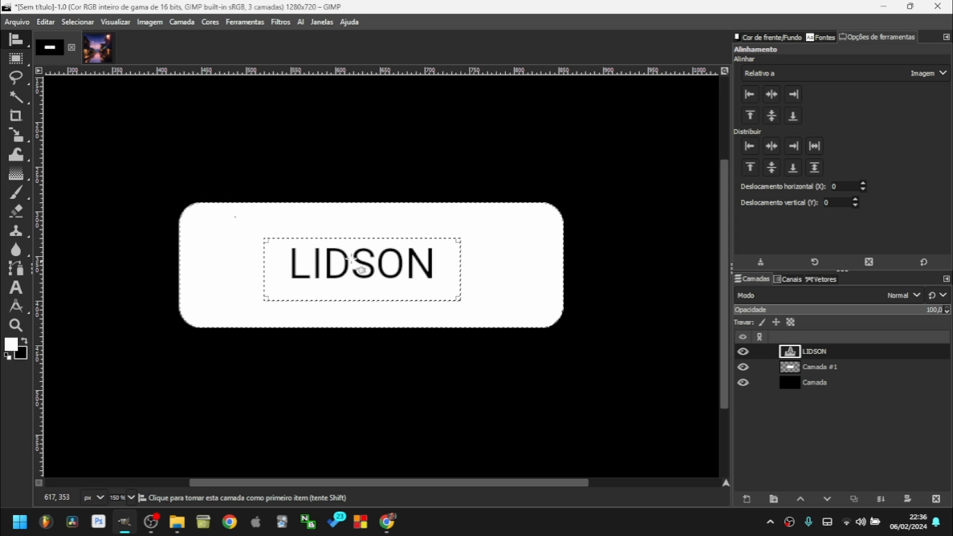
left_click(778, 73)
left_click(760, 121)
left_click(778, 97)
left_click(775, 115)
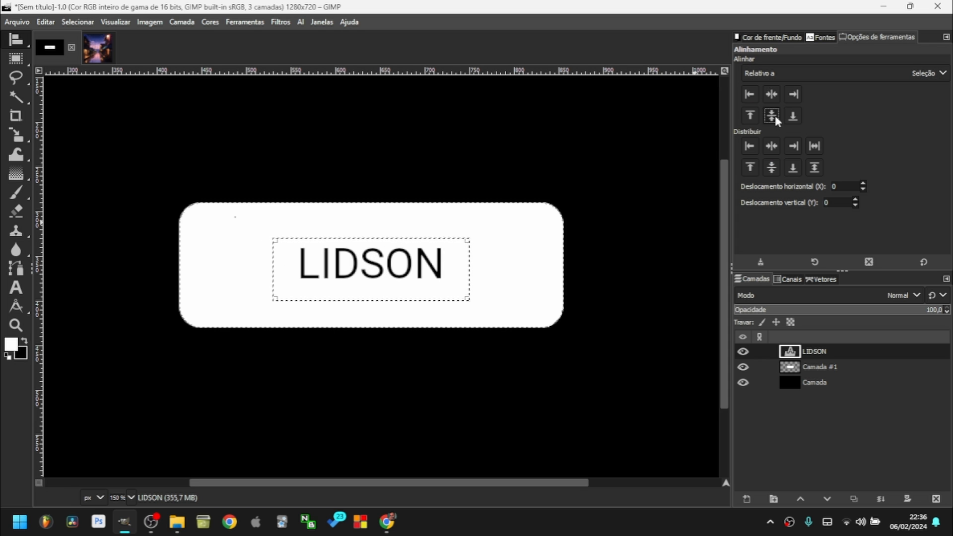
Re-pick the name text as the Align target and bring up the Layer menu.
key("r")
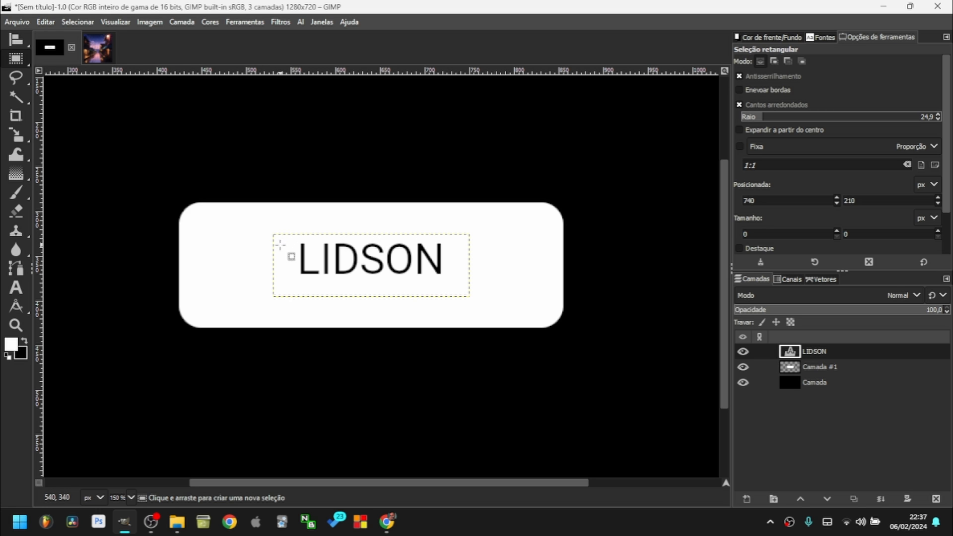
scroll(302, 251, "up", 4)
scroll(323, 249, "down", 6)
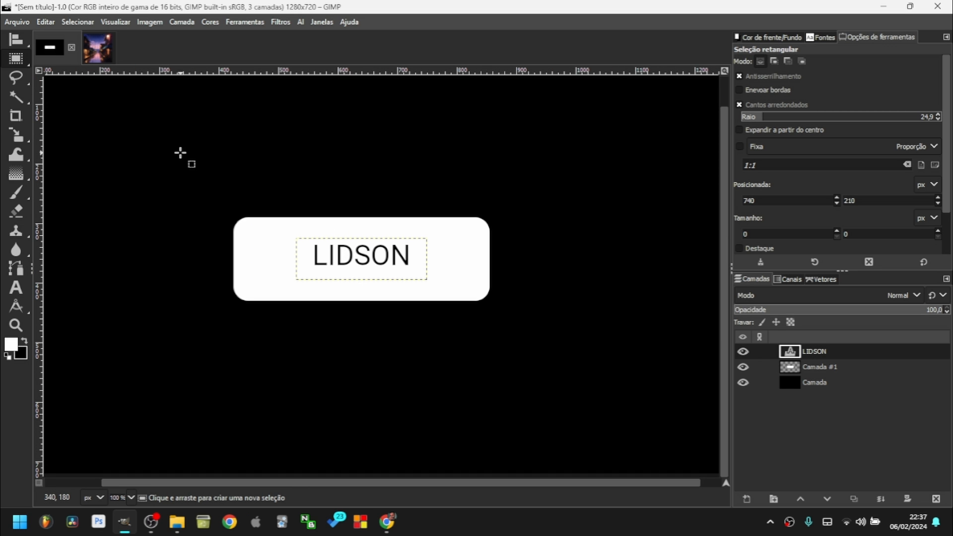
key("q")
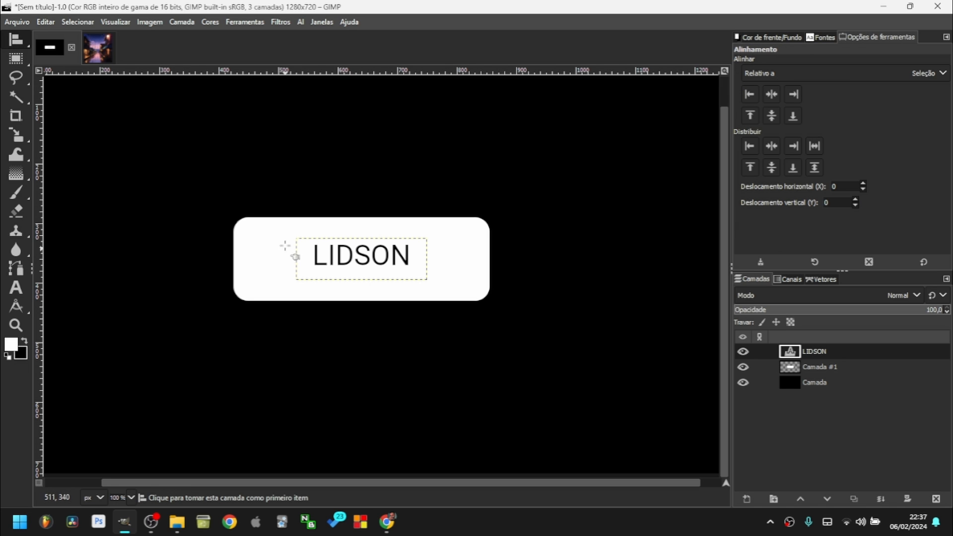
left_click_drag(282, 227, 430, 283)
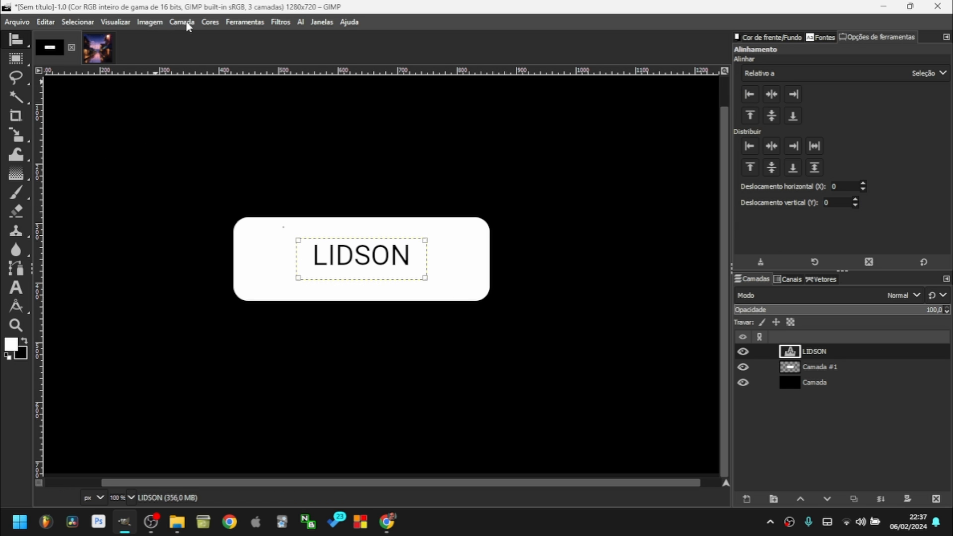
left_click(149, 21)
mouse_move(191, 25)
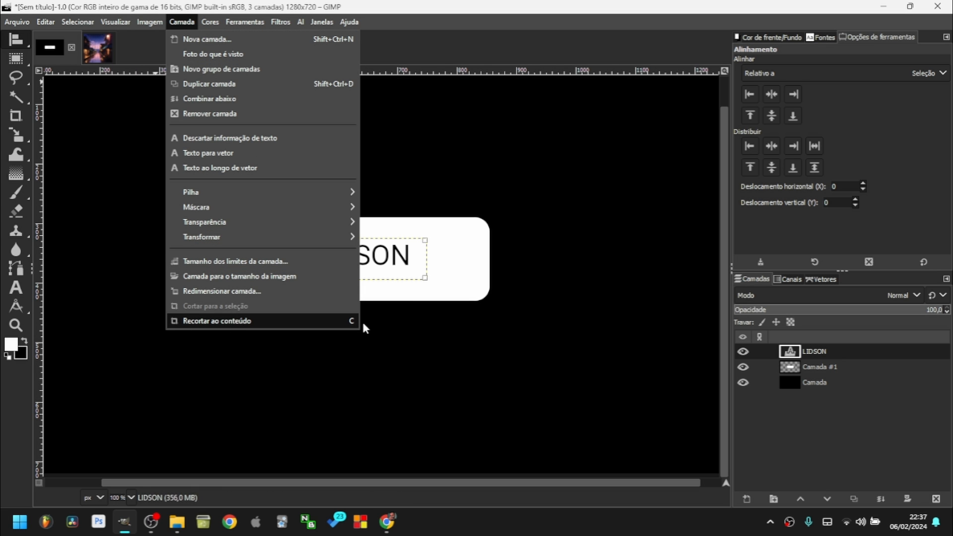
Crop the name text layer to its content and recentre it in the box.
key("Return")
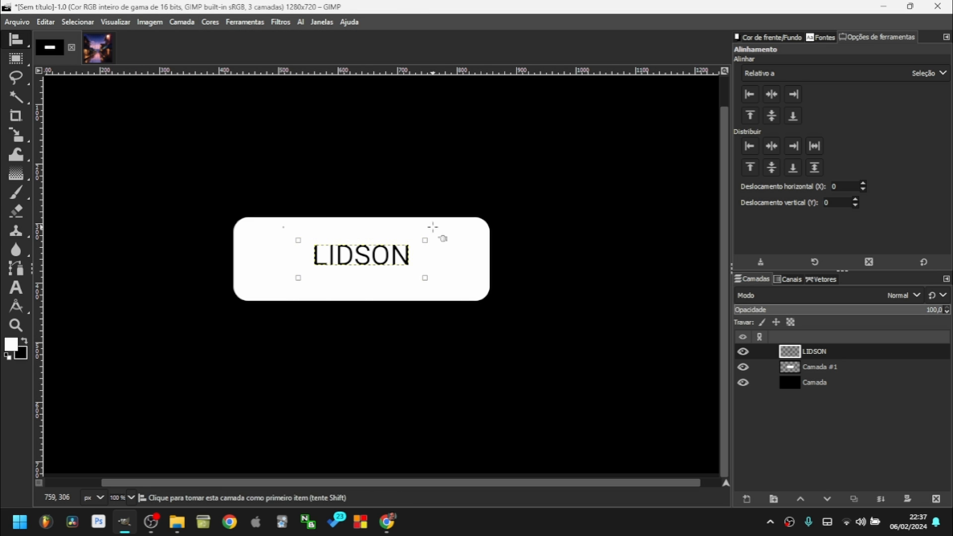
scroll(361, 258, "up", 4)
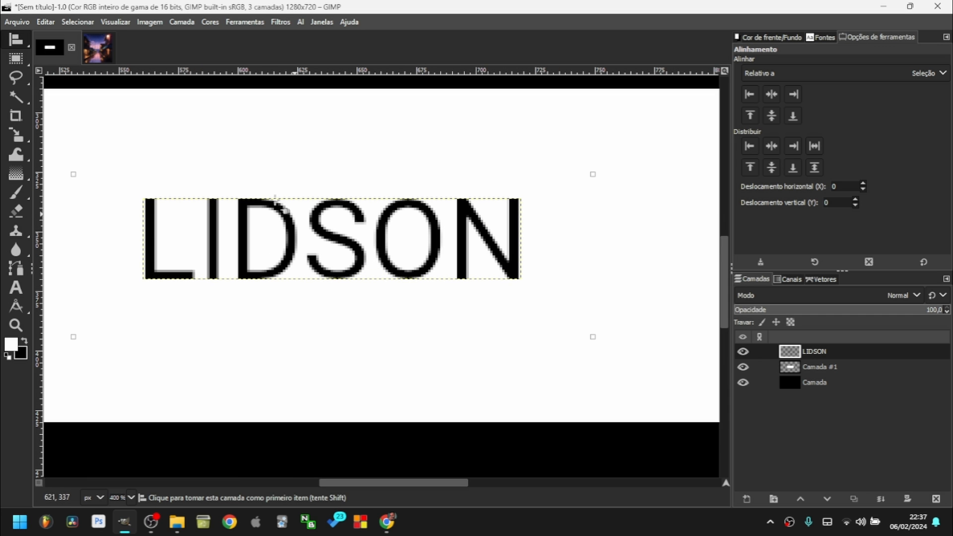
scroll(334, 244, "down", 2)
left_click(772, 96)
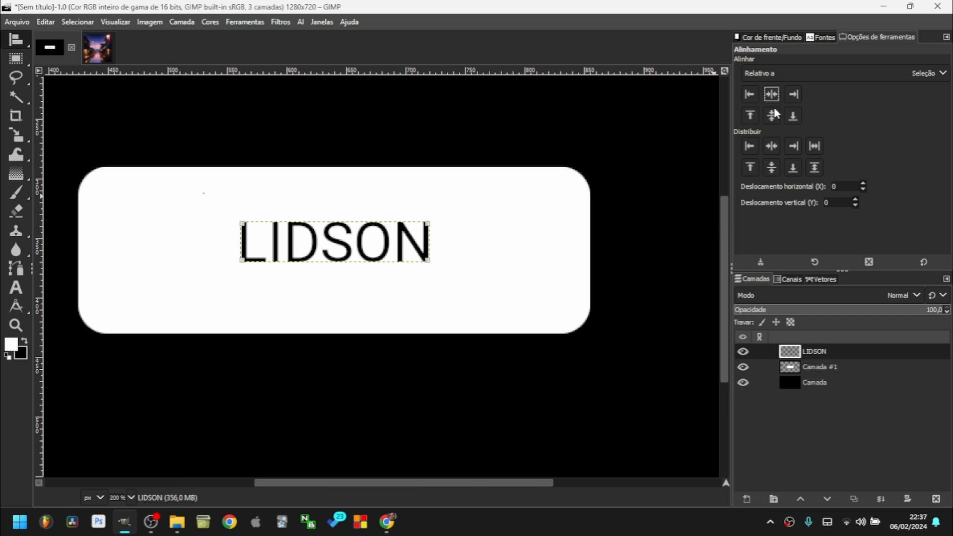
left_click(772, 115)
Edit the name text, enlarge its text box, then undo to remove the text layer.
left_click(16, 61)
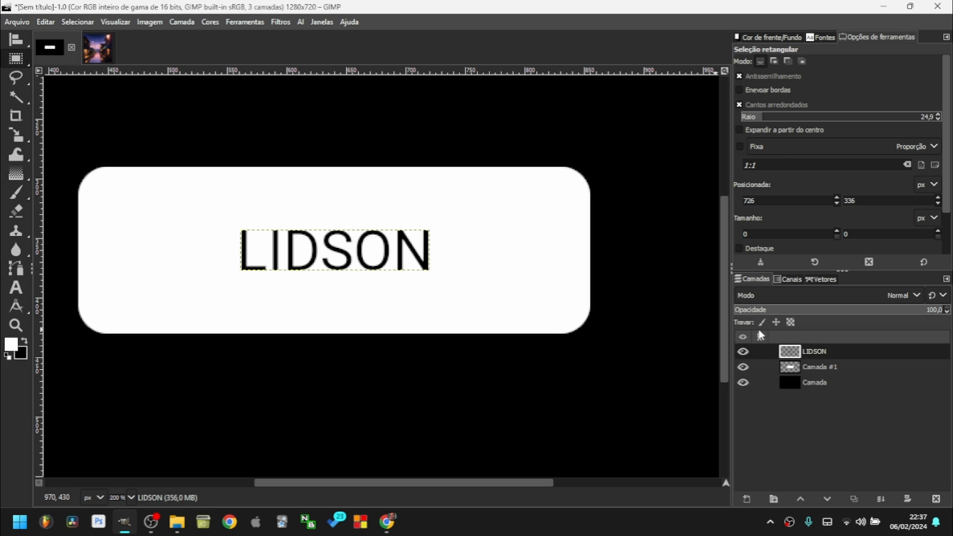
key("t")
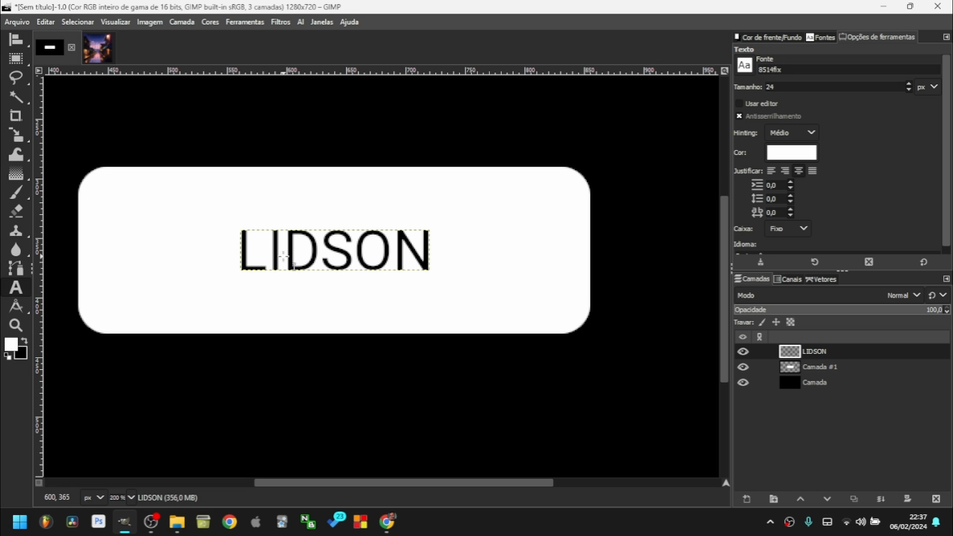
left_click(291, 255)
left_click(296, 323)
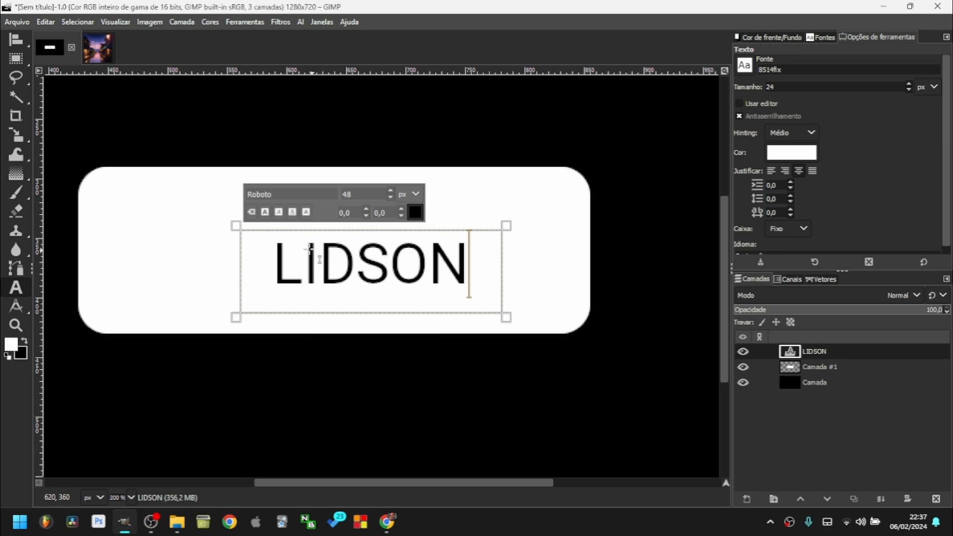
double_click(442, 276)
left_click(512, 320)
left_click(445, 284)
scroll(513, 317, "down", 4)
scroll(513, 318, "up", 2)
left_click_drag(452, 307, 529, 340)
key("r")
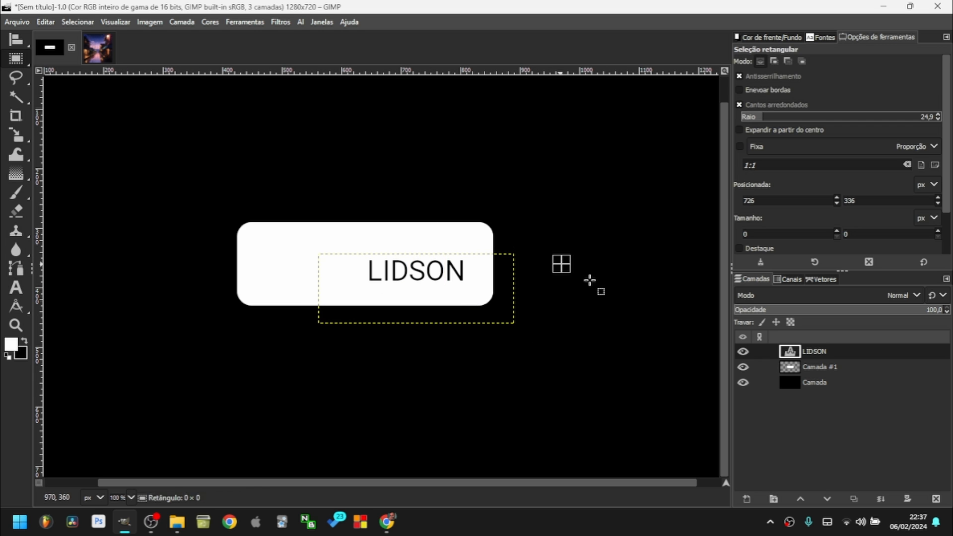
key("ctrl+z")
key("ctrl+z")
left_click(12, 291)
left_click(250, 251)
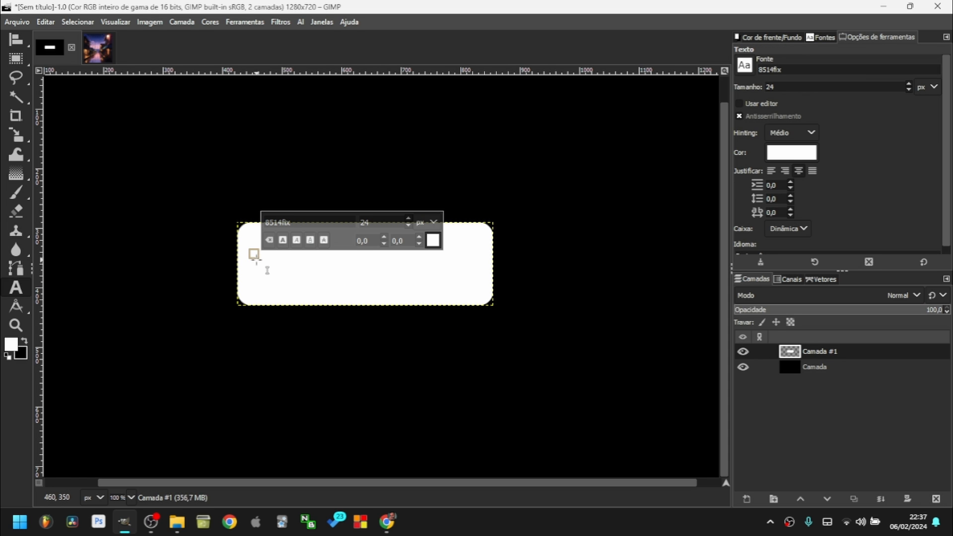
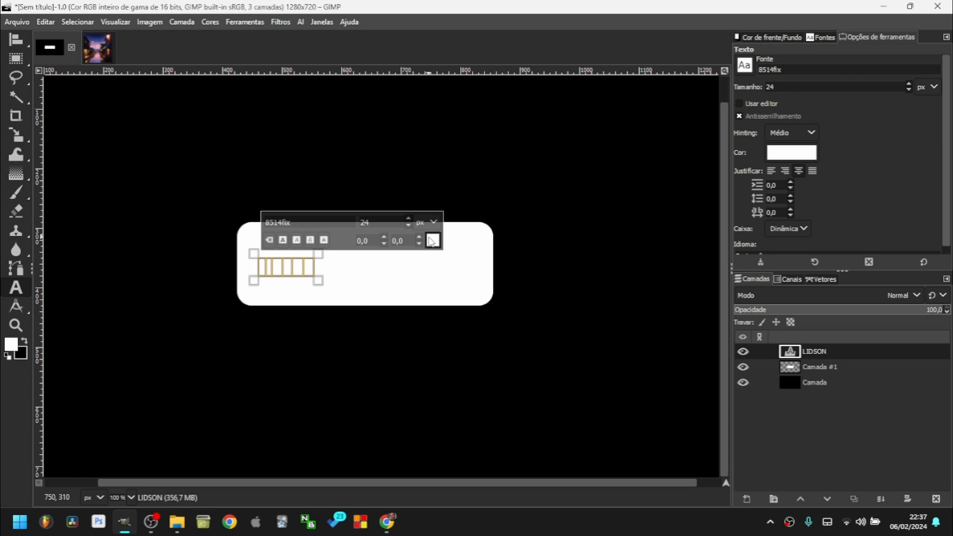
left_click(431, 241)
left_click(407, 285)
left_click(479, 339)
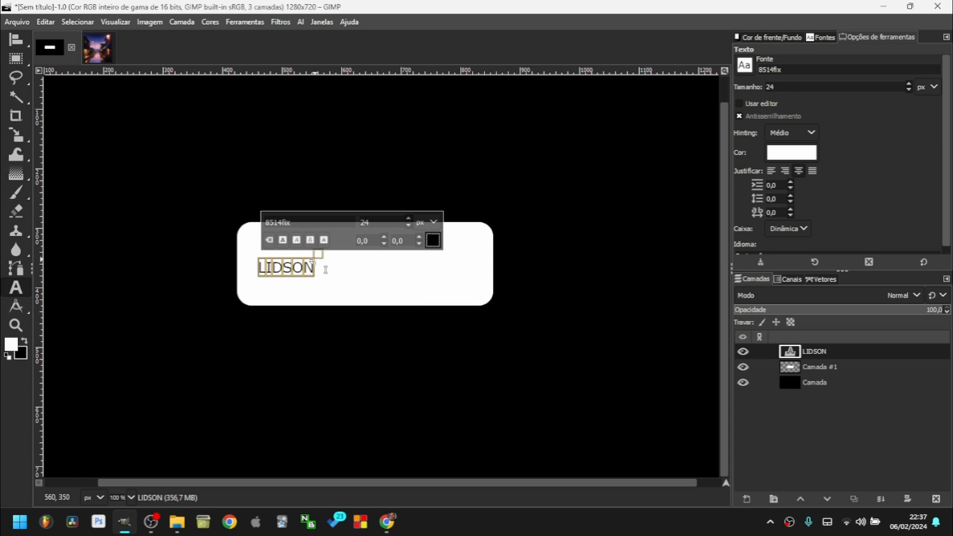
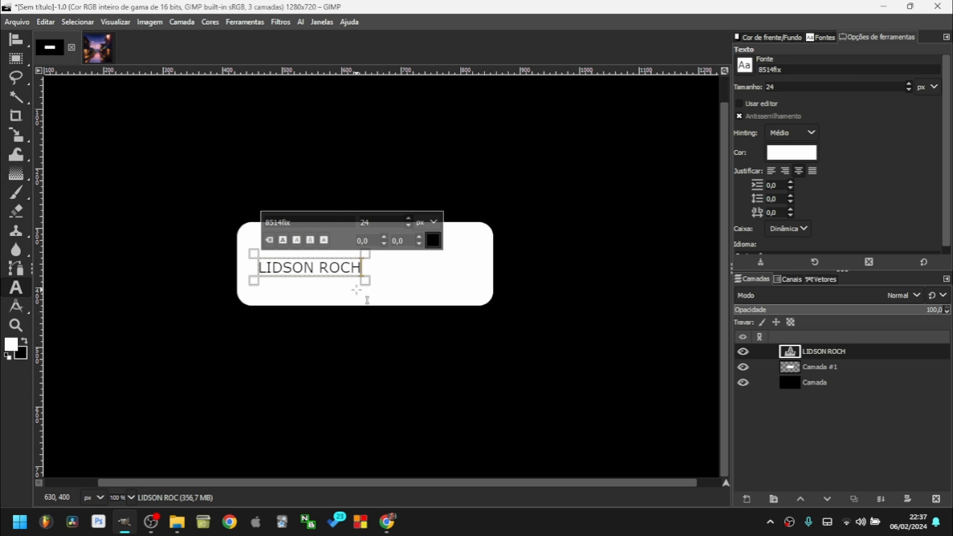
left_click(17, 40)
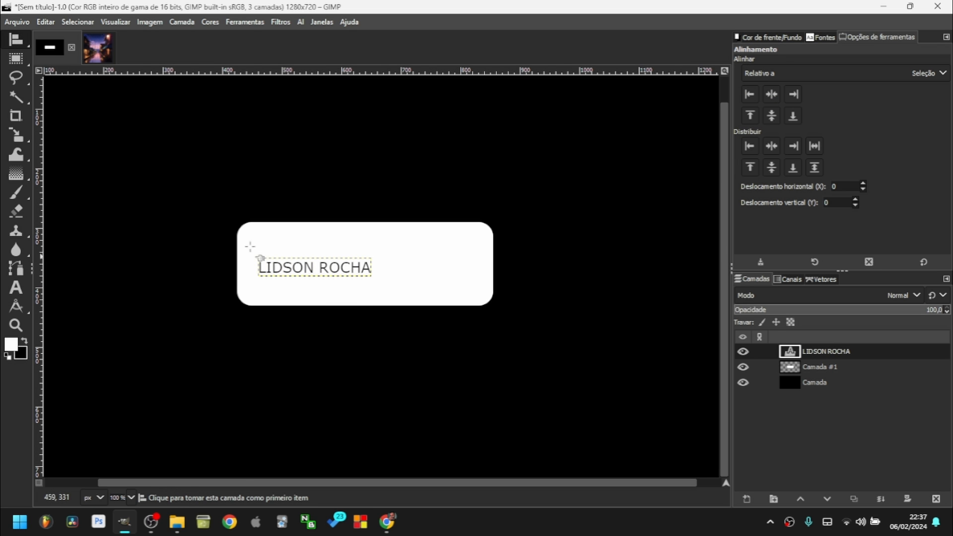
scroll(306, 272, "up", 3)
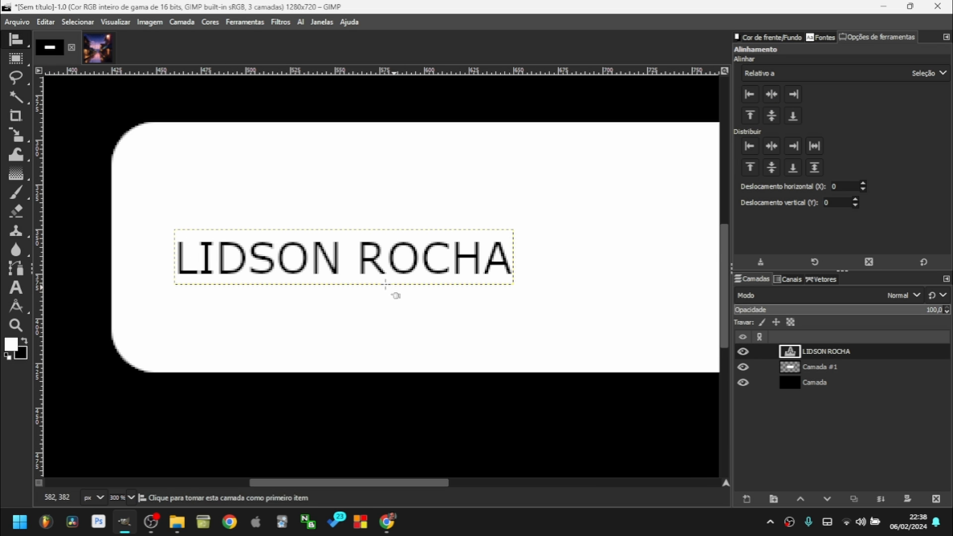
scroll(392, 293, "down", 2)
left_click_drag(228, 242, 479, 329)
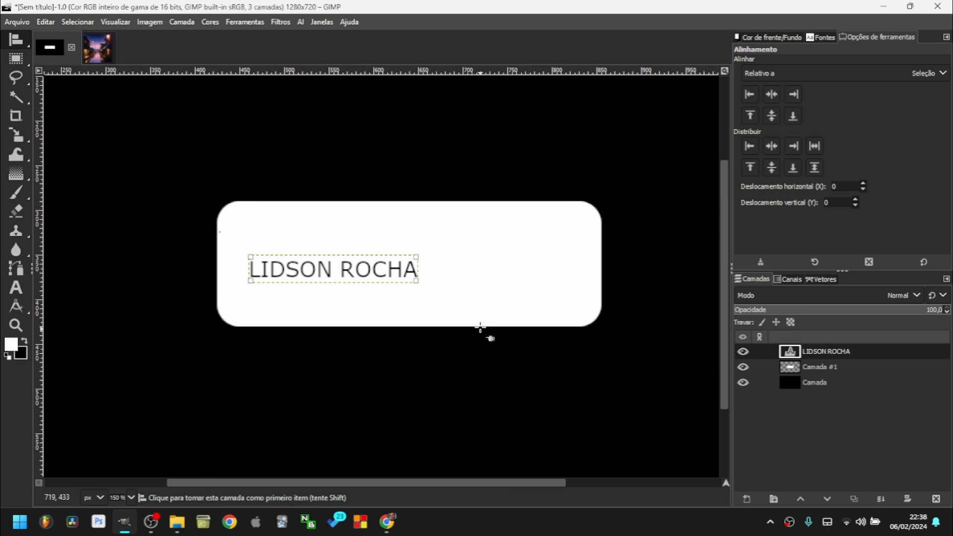
left_click(770, 94)
left_click(771, 115)
key("r")
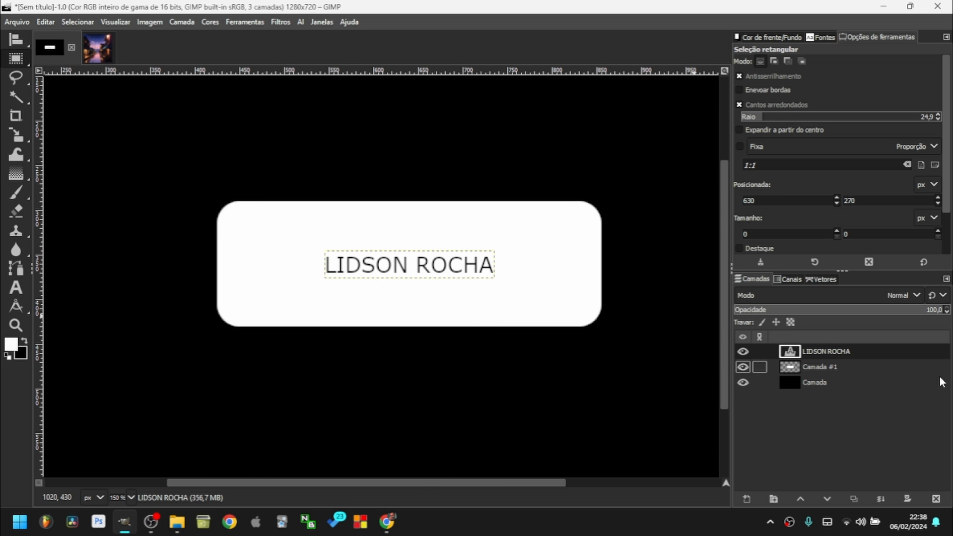
left_click(935, 499)
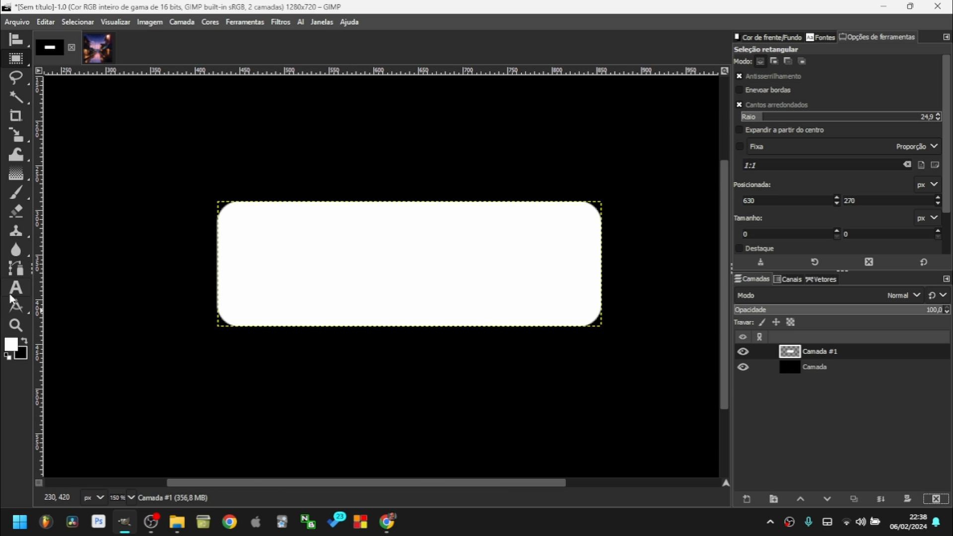
key("t")
mouse_move(240, 202)
left_mouse_down()
mouse_move(349, 265)
mouse_move(579, 327)
left_mouse_up()
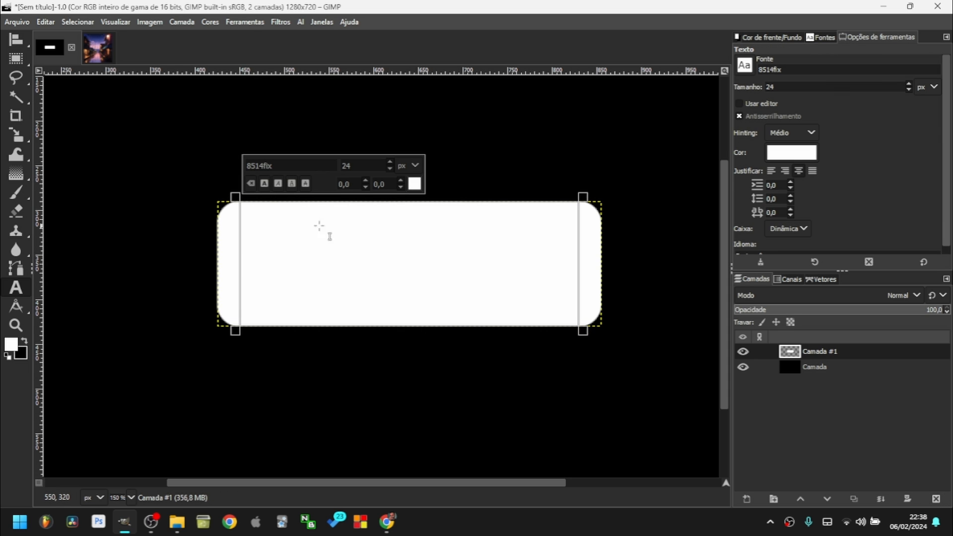
key("ctrl+a")
left_click(414, 184)
left_click(461, 297)
key("BackSpace")
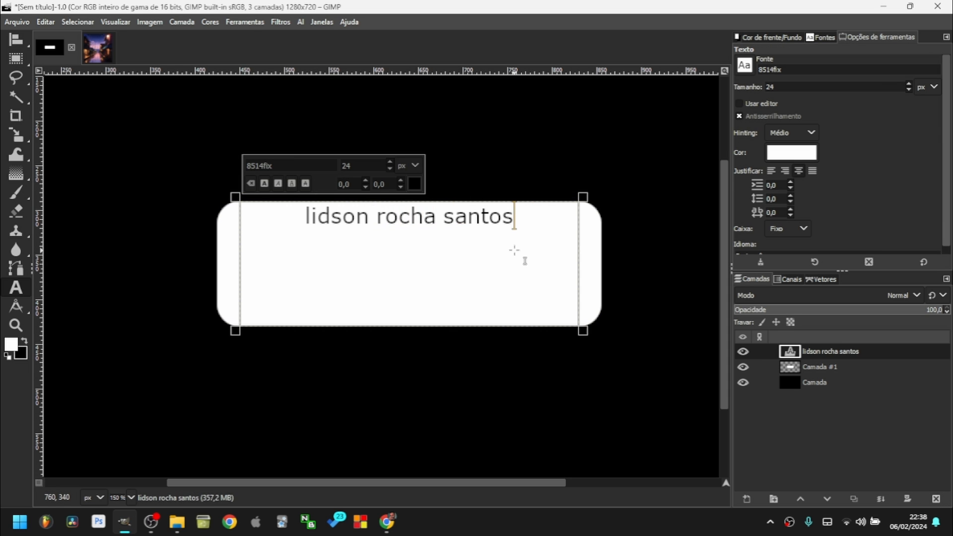
left_click_drag(236, 197, 320, 237)
key("q")
left_click_drag(264, 189, 731, 413)
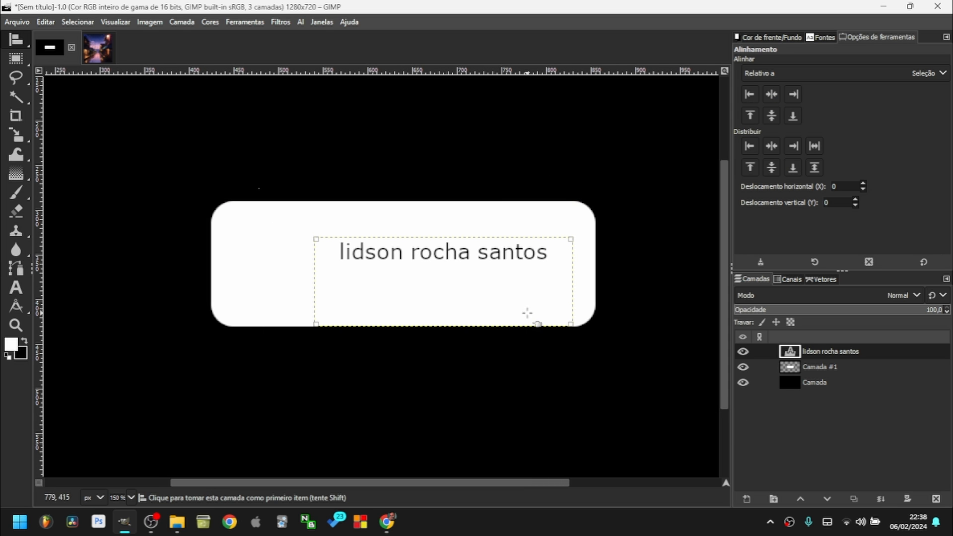
left_click(771, 94)
left_click(771, 115)
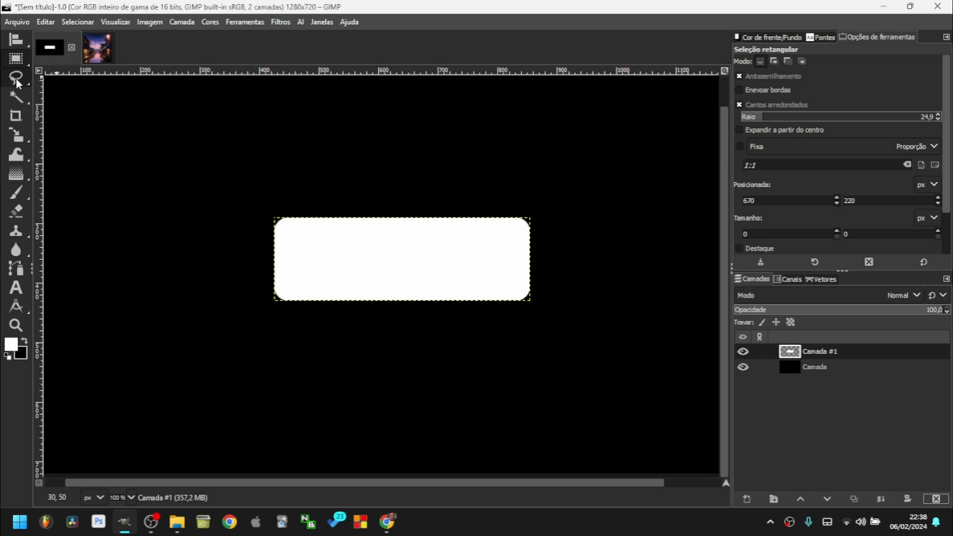
Draw a freehand blob in the upper-left and fill it white on a new layer.
left_click(16, 78)
mouse_move(263, 152)
left_mouse_down()
mouse_move(288, 125)
mouse_move(172, 123)
mouse_move(218, 193)
mouse_move(265, 152)
left_mouse_up()
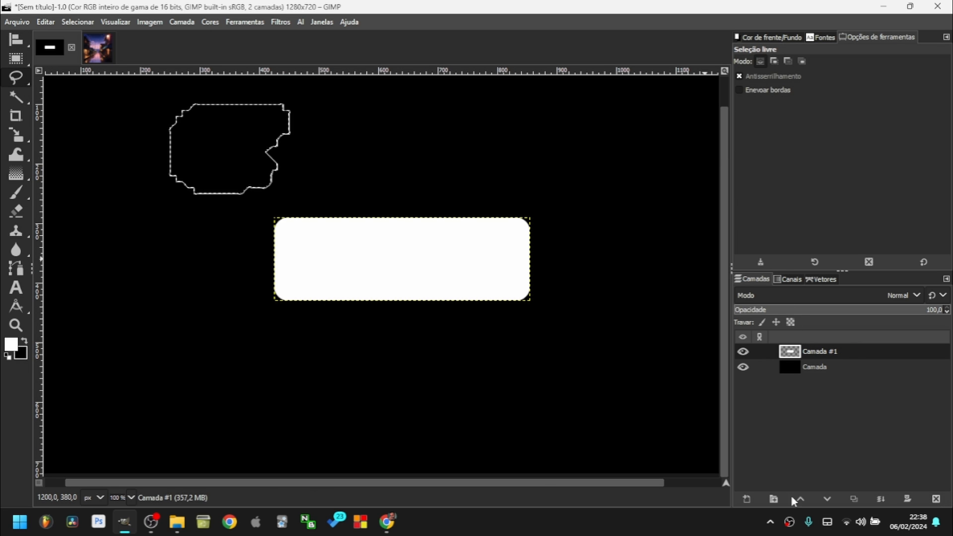
left_click(746, 498)
key("Return")
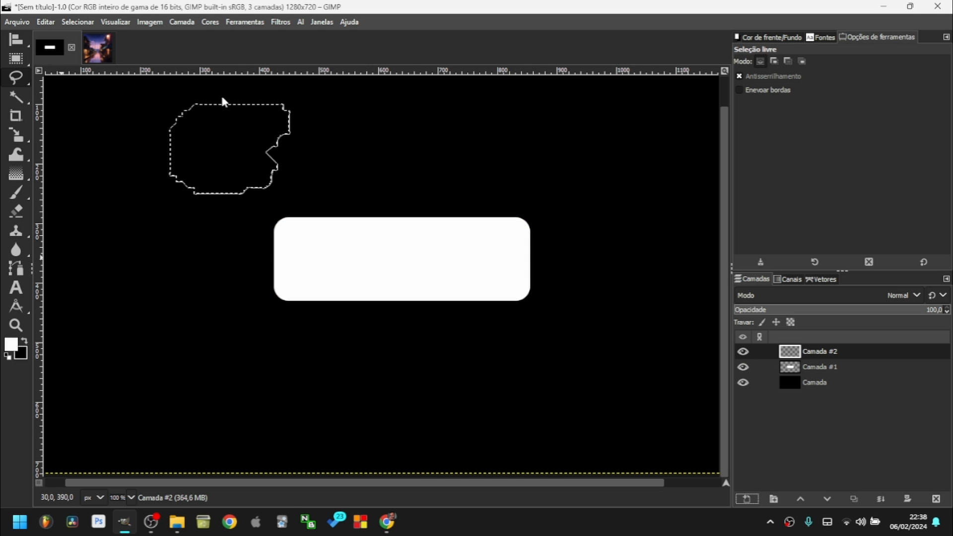
key("ctrl+comma")
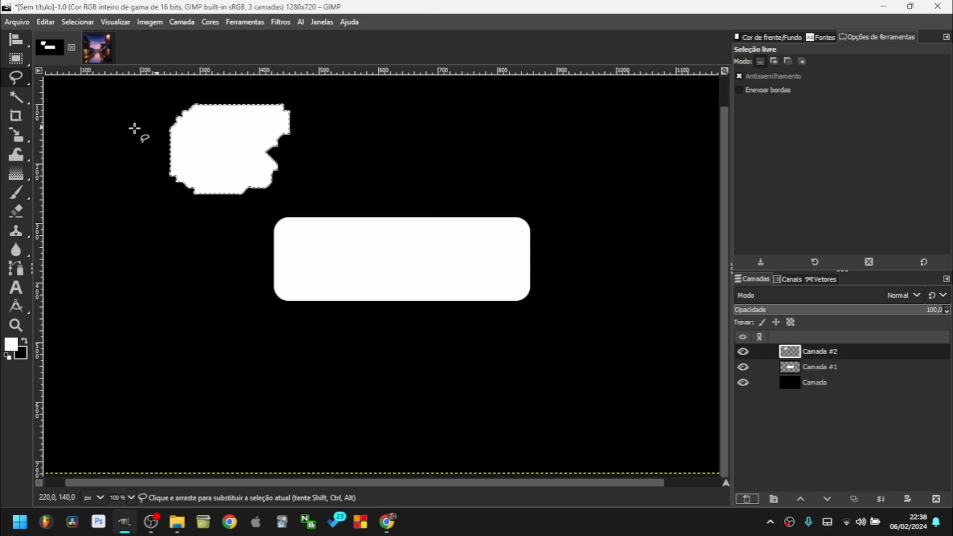
Set the foreground colour to bright blue 006fff and fill the blob with it.
left_click(11, 343)
left_click_drag(295, 118, 312, 19)
left_click(342, 203)
left_click_drag(11, 344, 191, 154)
left_click(21, 60)
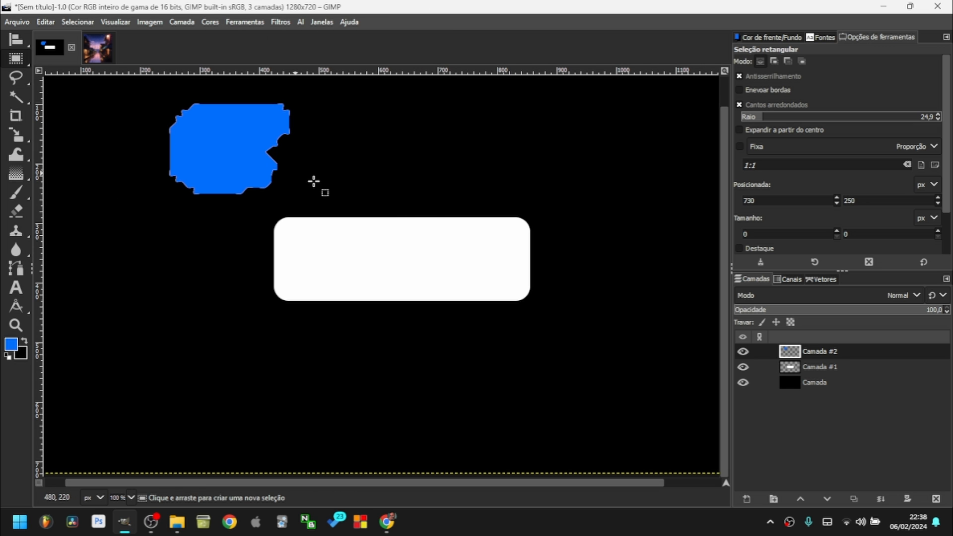
scroll(258, 160, "up", 2, "ctrl")
scroll(255, 160, "down", 3, "ctrl")
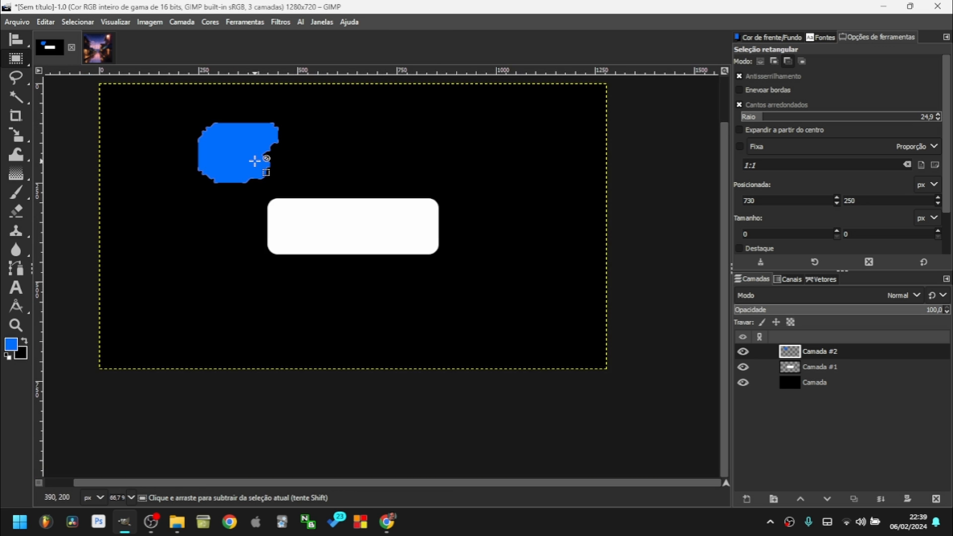
mouse_move(17, 83)
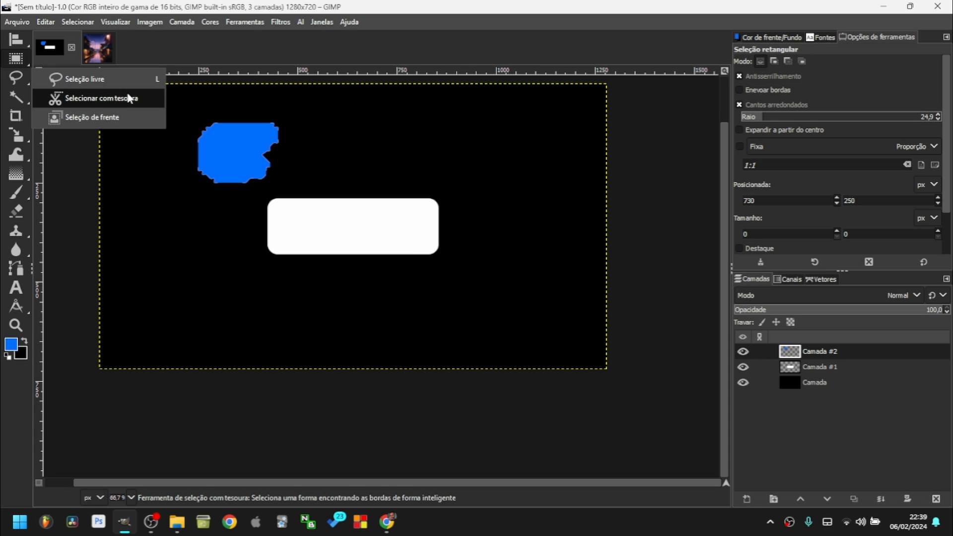
Try Scissors Select, then use Select by Color on the blue blob.
left_click(91, 100)
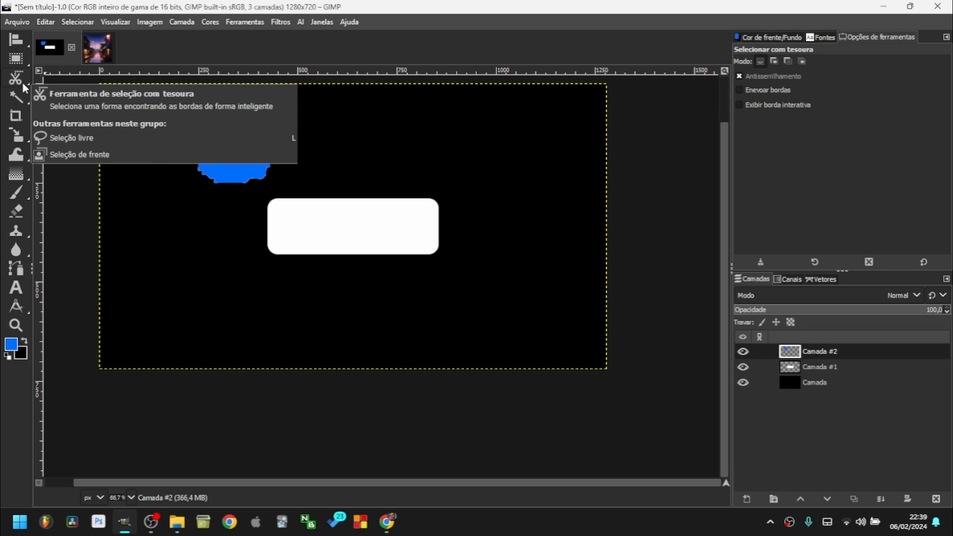
mouse_move(20, 78)
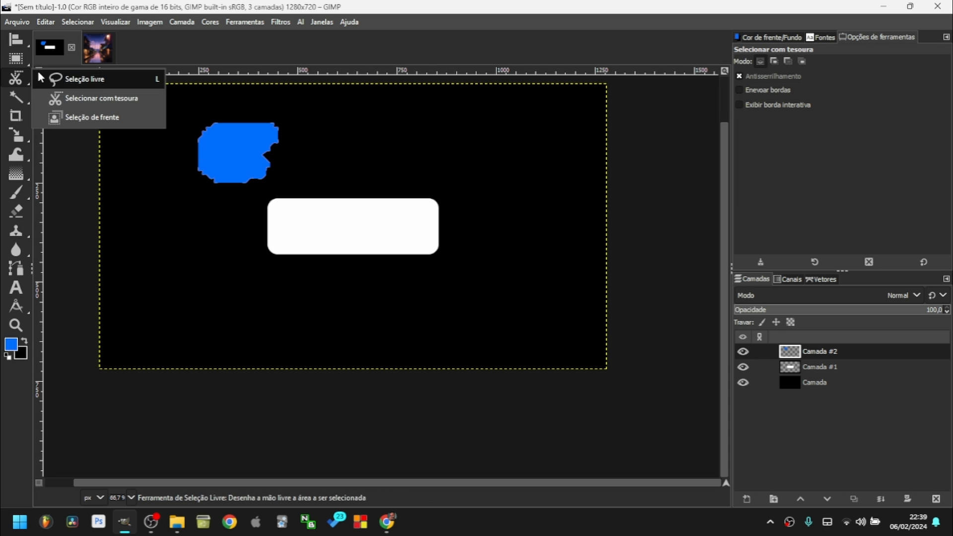
mouse_move(17, 98)
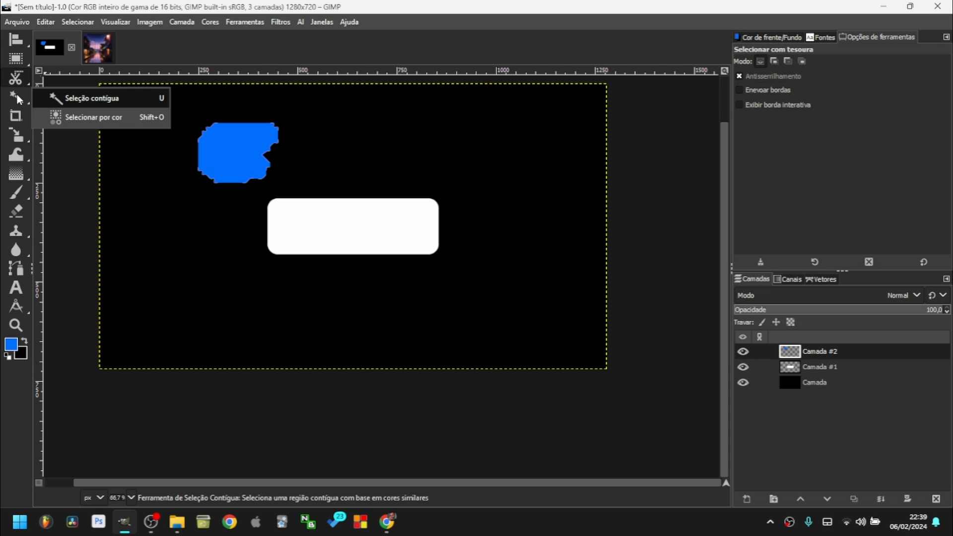
left_click(96, 120)
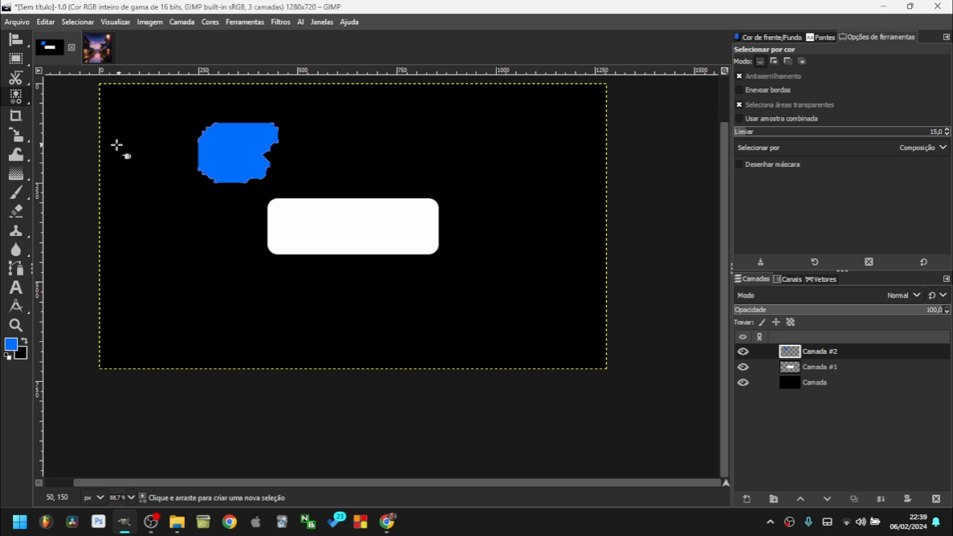
left_click(223, 155)
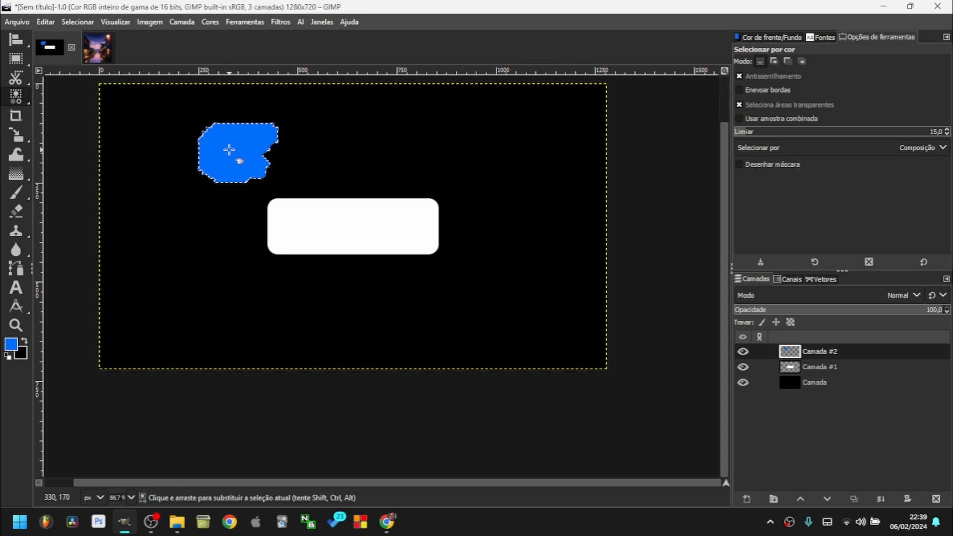
scroll(233, 149, "up", 5)
scroll(238, 149, "down", 2)
Outline a rounded square over the blob and select the red square and blue blob by colour.
left_click(16, 59)
left_click_drag(255, 105, 444, 332)
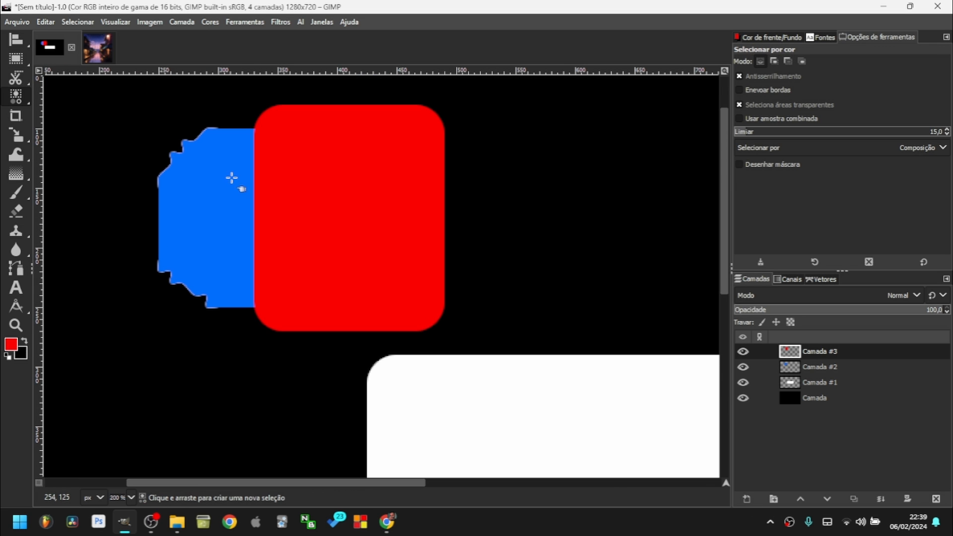
left_click(258, 180)
left_click(833, 369)
left_click(215, 215)
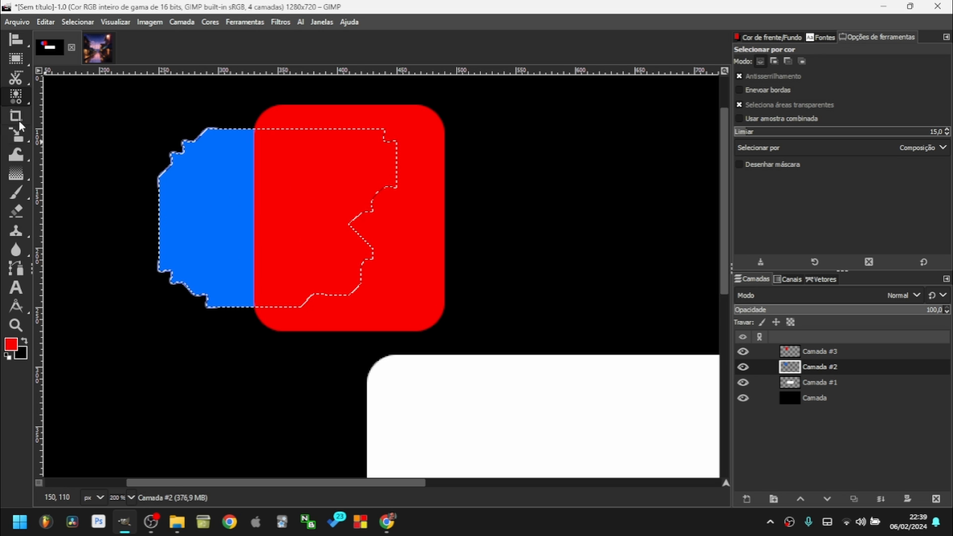
Make Camada #3 active and merge it down into Camada #2.
left_click(16, 58)
key("Page_Up")
left_click(560, 233)
left_click(823, 370)
left_click(829, 353)
left_click(882, 501)
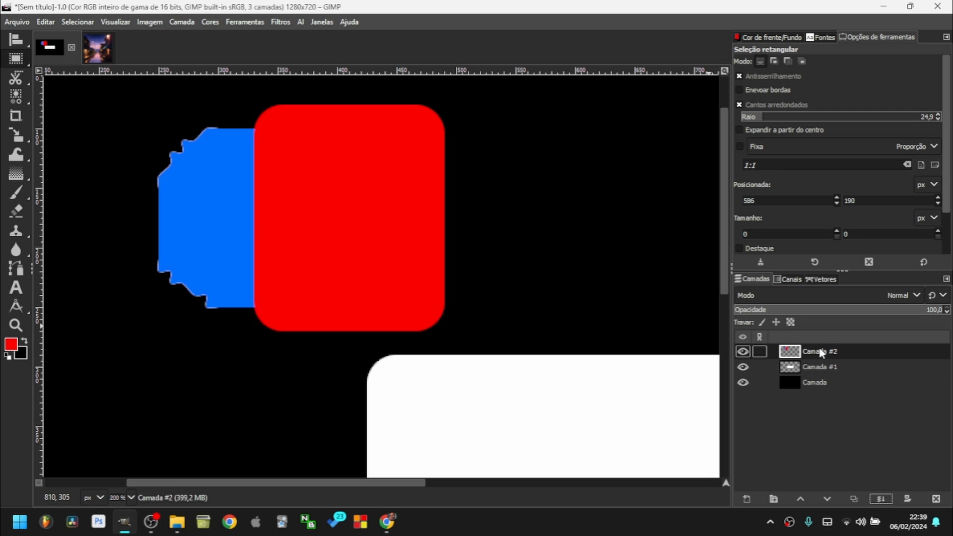
Select the blue blob and red square by colour, then clear the selection.
left_click(16, 96)
left_click(219, 187)
left_click(304, 198)
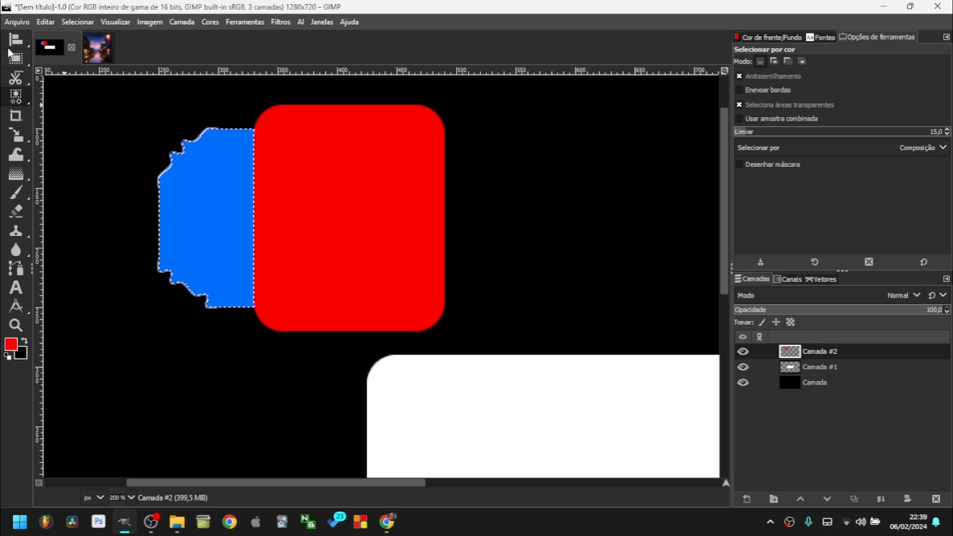
key("r")
left_click(482, 231)
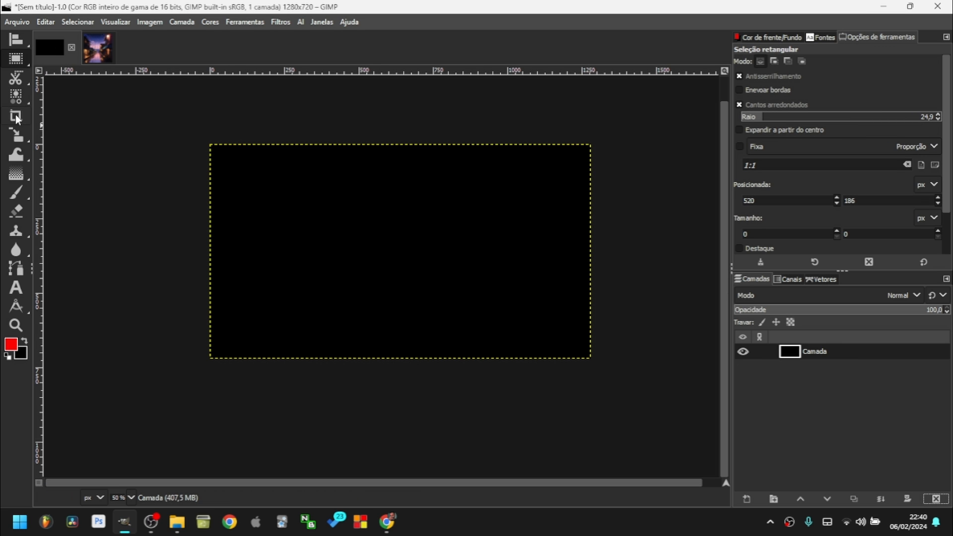
key("shift+c")
mouse_move(234, 169)
left_mouse_down()
mouse_move(281, 201)
mouse_move(521, 301)
left_mouse_up()
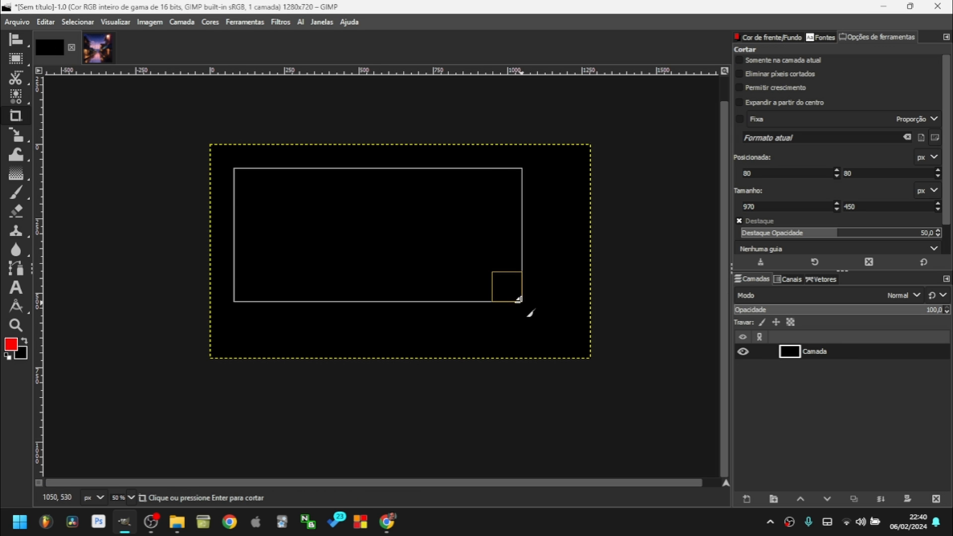
left_click_drag(413, 239, 436, 251)
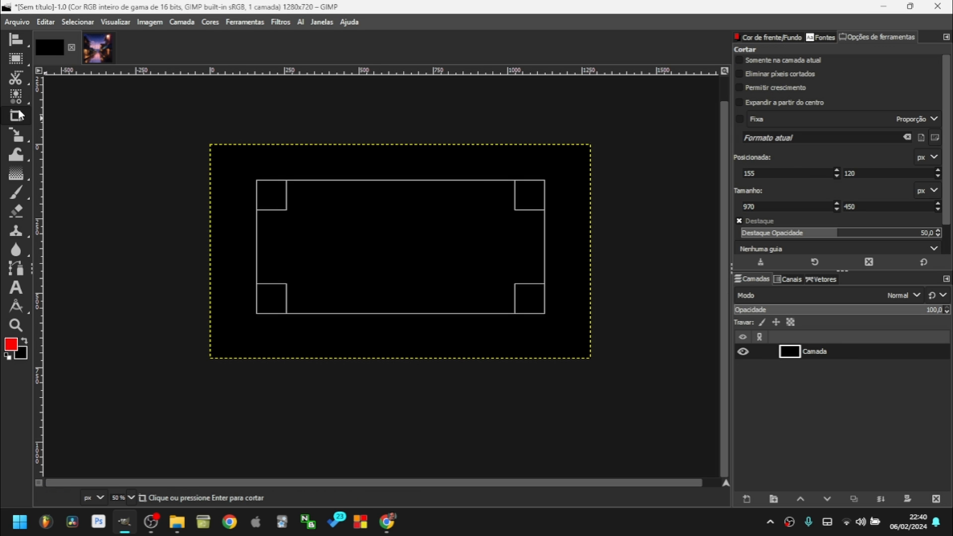
left_click_drag(527, 243, 454, 240)
left_click(454, 236)
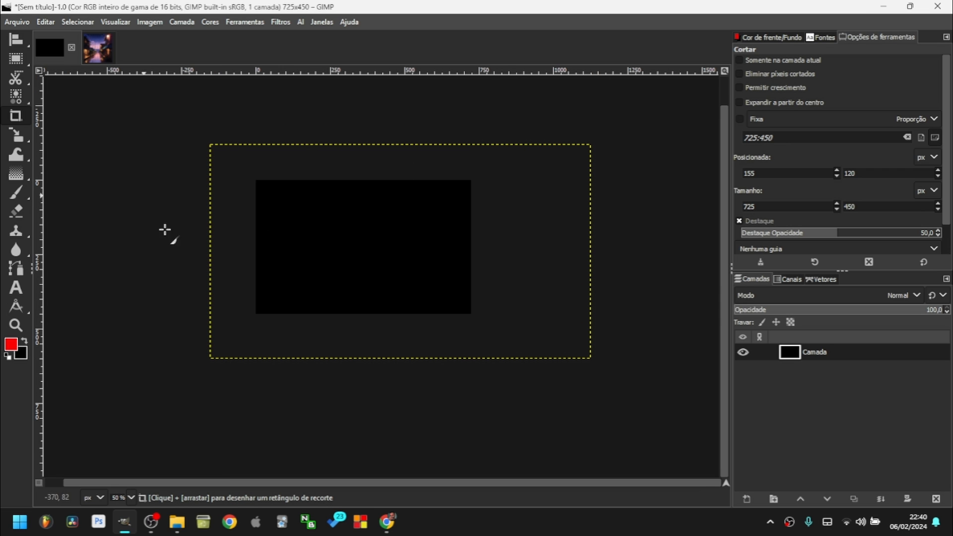
key("ctrl+z")
left_click(16, 141)
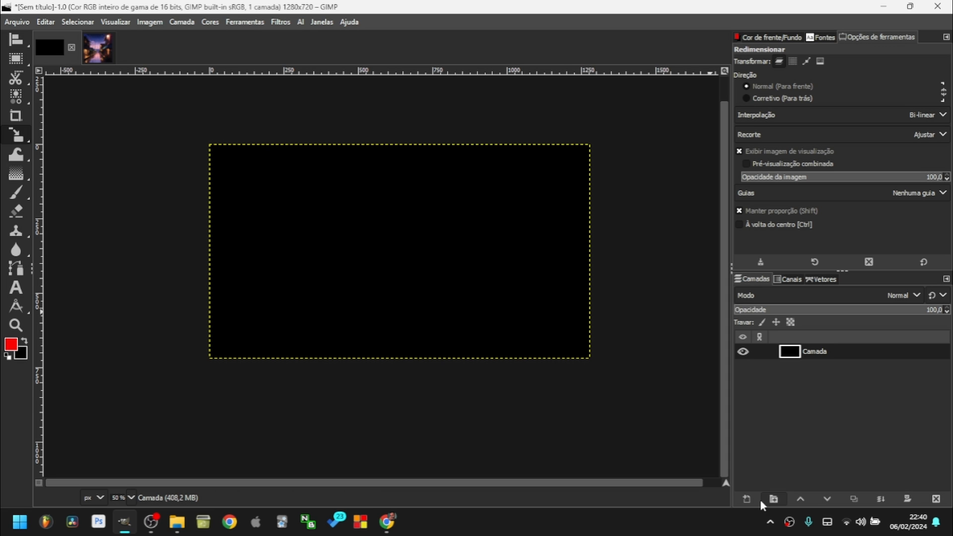
Add layer Camada #1, drop the selection, and start scaling the red rectangle to 566x182 px.
key("shift+ctrl+n")
left_click(729, 489)
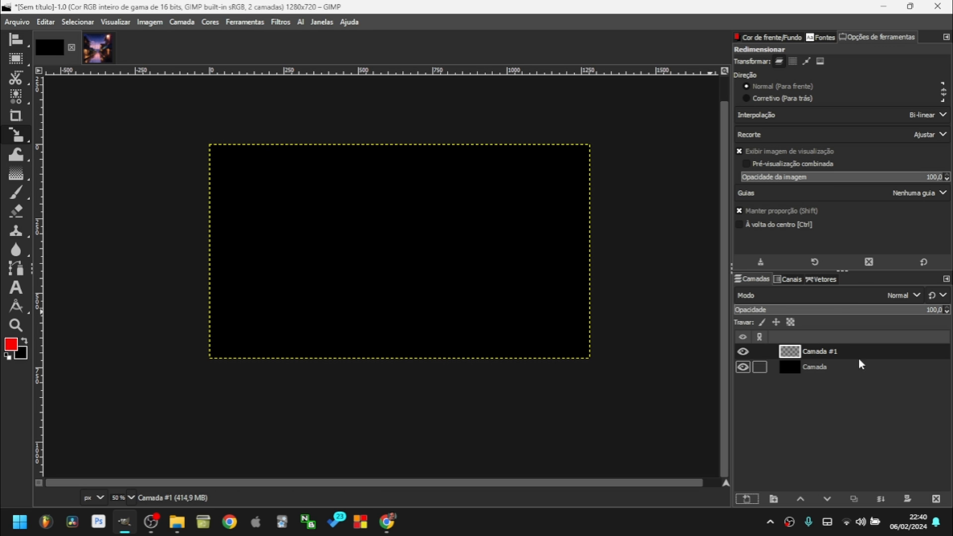
left_click(21, 62)
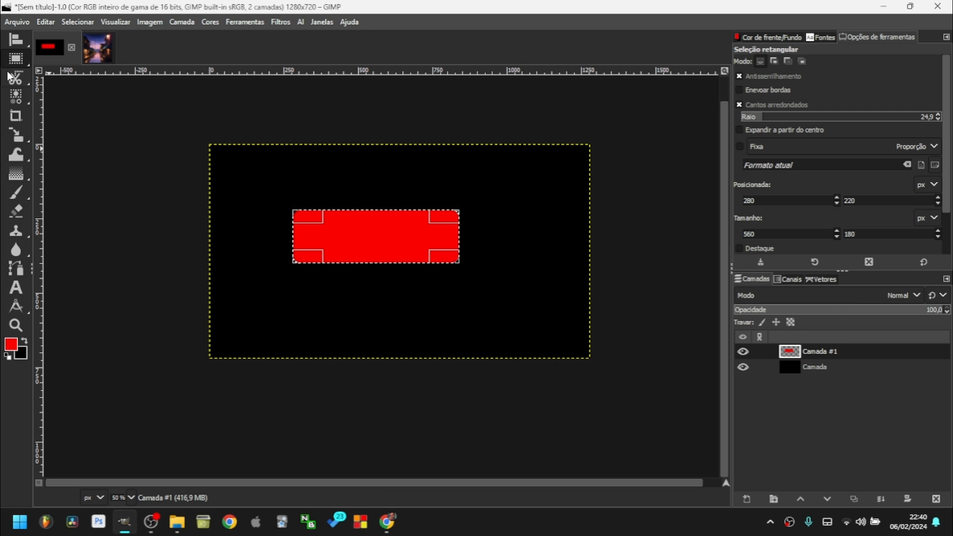
left_click(501, 217)
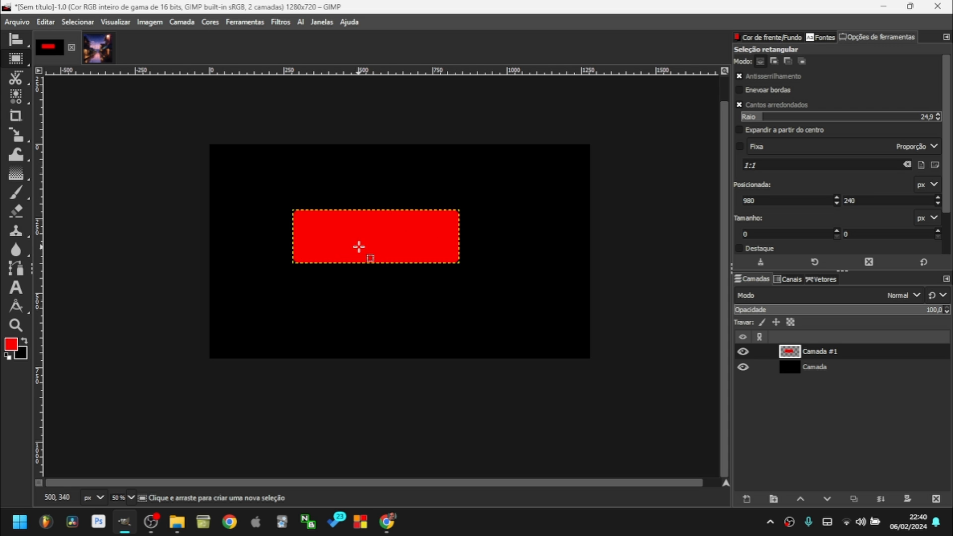
key("shift+s")
left_click(387, 257)
mouse_move(486, 279)
left_mouse_down()
mouse_move(394, 229)
mouse_move(542, 308)
mouse_move(502, 304)
mouse_move(473, 256)
mouse_move(485, 285)
left_mouse_up()
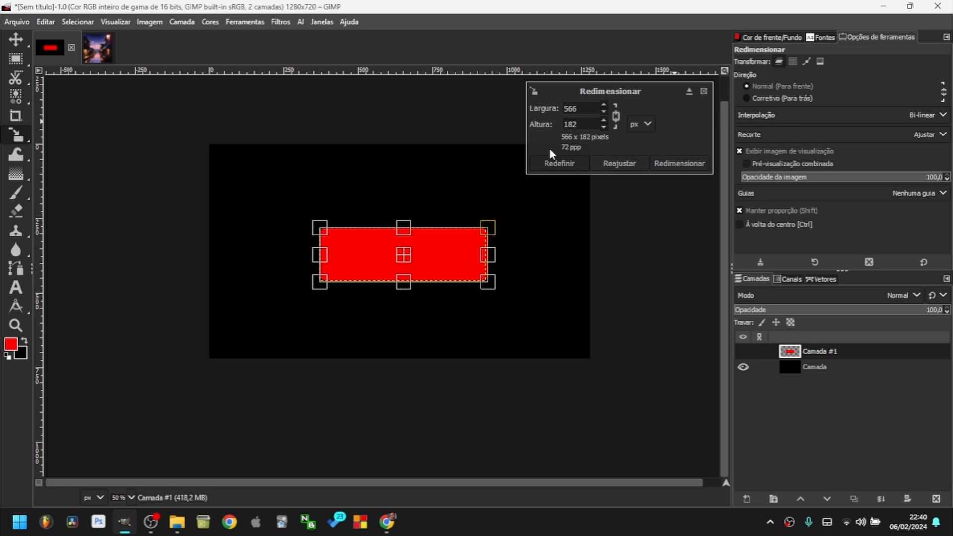
Rotate the red bar to about -38° around its centre.
mouse_move(20, 142)
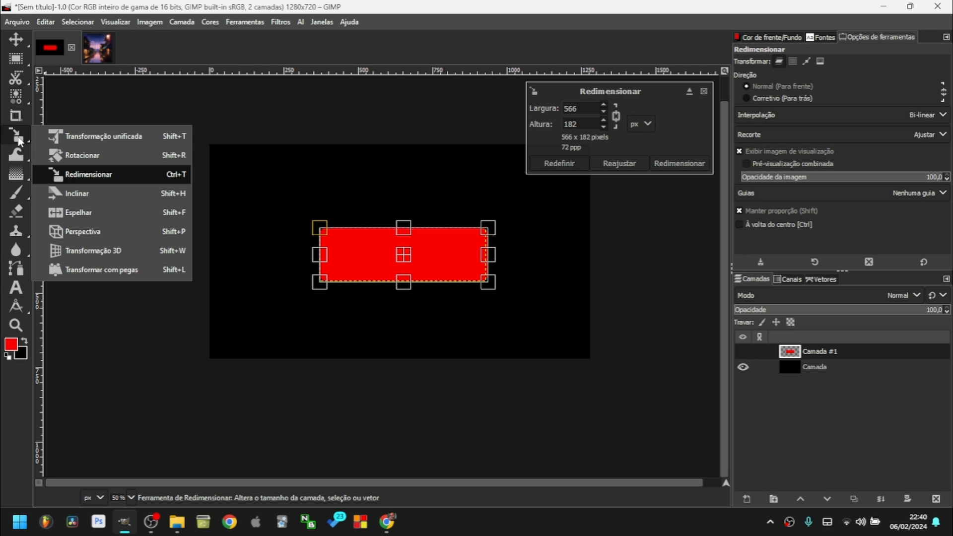
left_click(84, 157)
left_click_drag(489, 276, 507, 236)
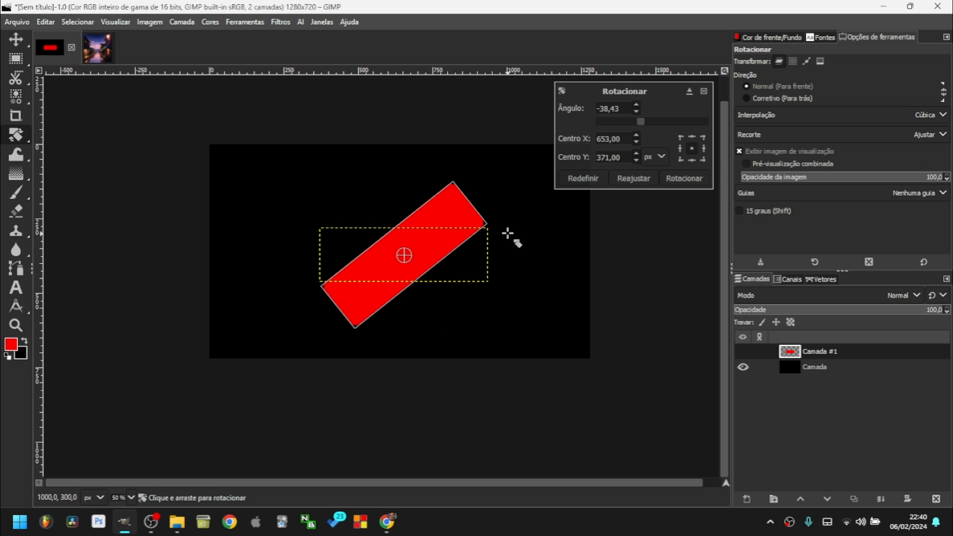
Skew and shrink the bar with Unified Transform, apply it, then undo.
mouse_move(22, 140)
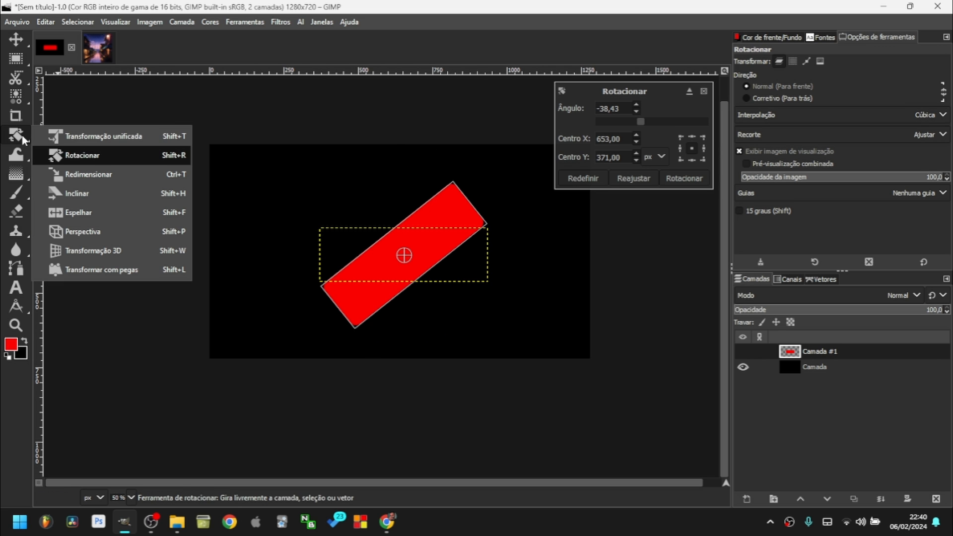
left_click(95, 138)
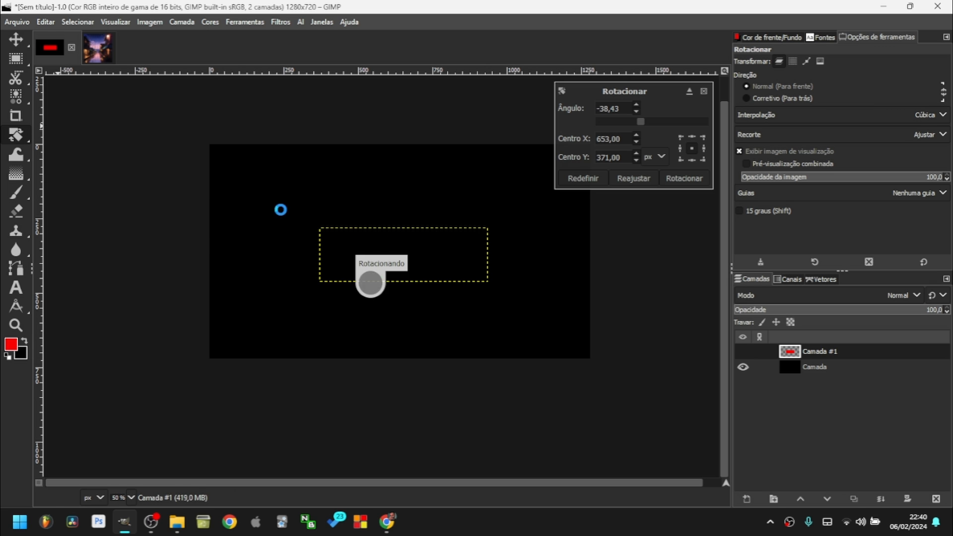
left_click(446, 284)
left_click_drag(438, 178, 471, 233)
left_click_drag(345, 184, 466, 164)
left_click(683, 149)
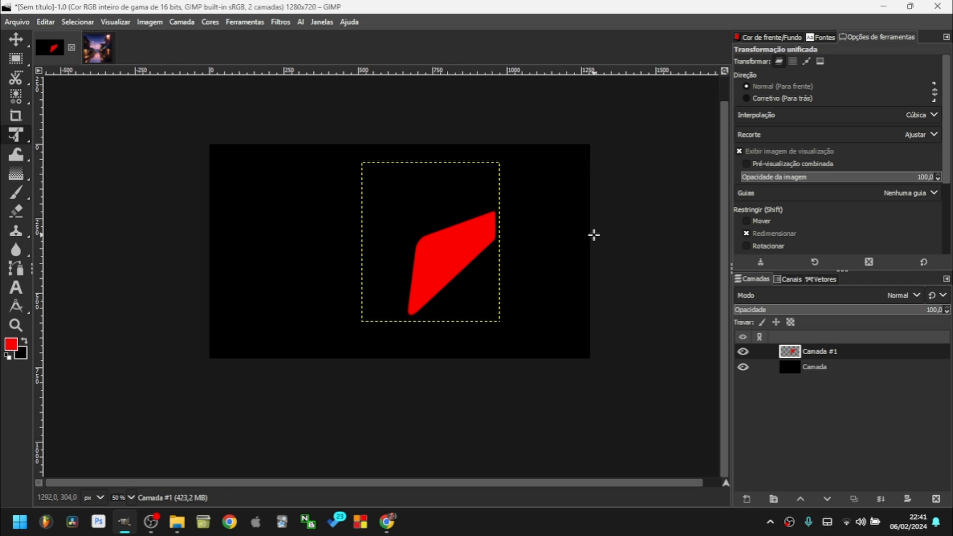
key("ctrl+z")
Shear the red bar into a parallelogram, then set Flip direction horizontal and then vertical.
mouse_move(15, 134)
left_click(90, 192)
left_click_drag(405, 253, 427, 251)
mouse_move(16, 134)
left_click(124, 213)
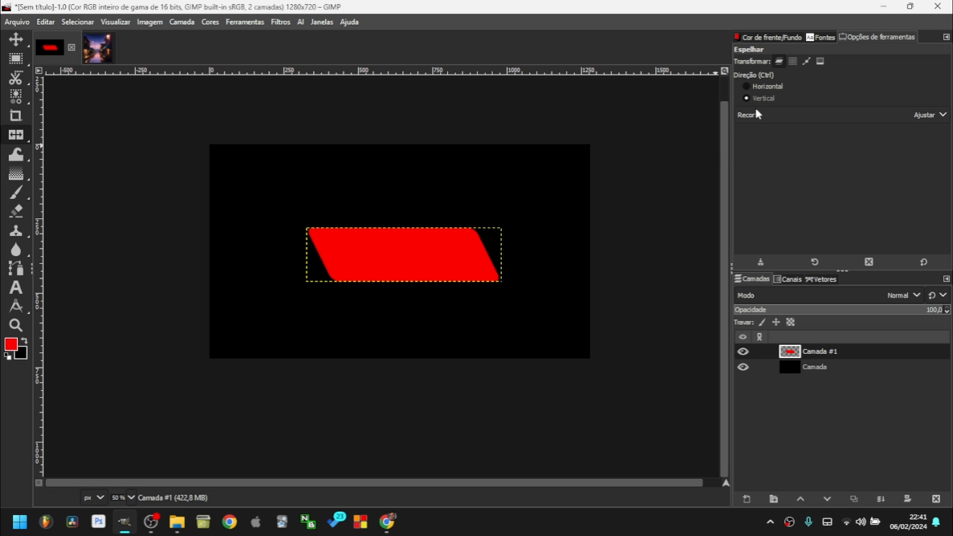
left_click(763, 88)
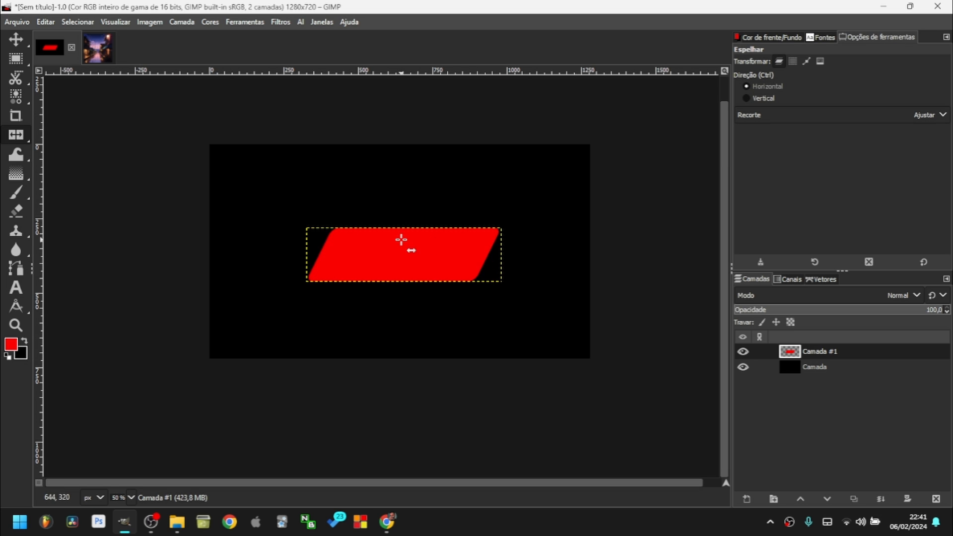
left_click(780, 98)
Shift the red shape left and pull its top-left corner with the Perspective tool.
mouse_move(20, 137)
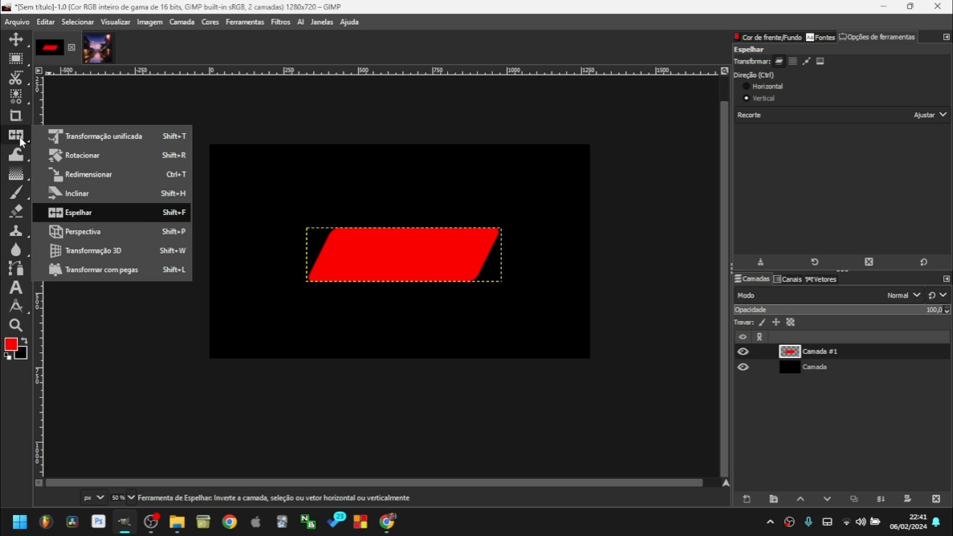
left_click(66, 231)
left_click_drag(403, 259, 353, 250)
left_click_drag(256, 218, 275, 174)
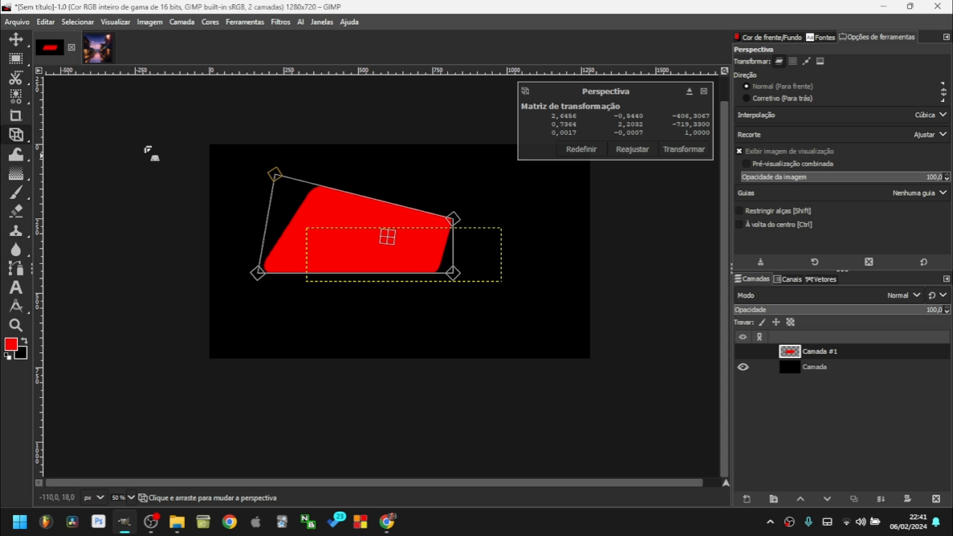
Move the shape down-right and shear its left edge with Unified Transform.
mouse_move(16, 134)
left_click(104, 136)
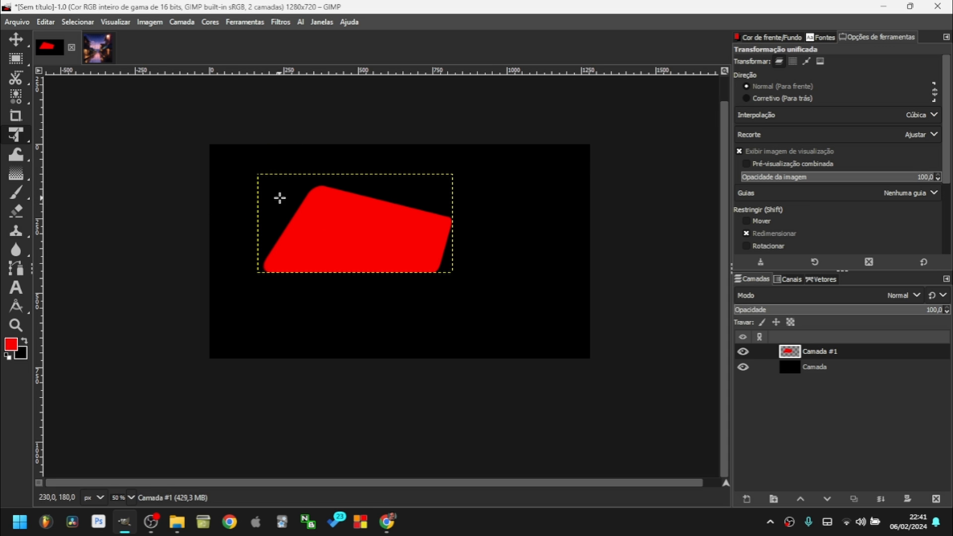
left_click_drag(217, 169, 248, 211)
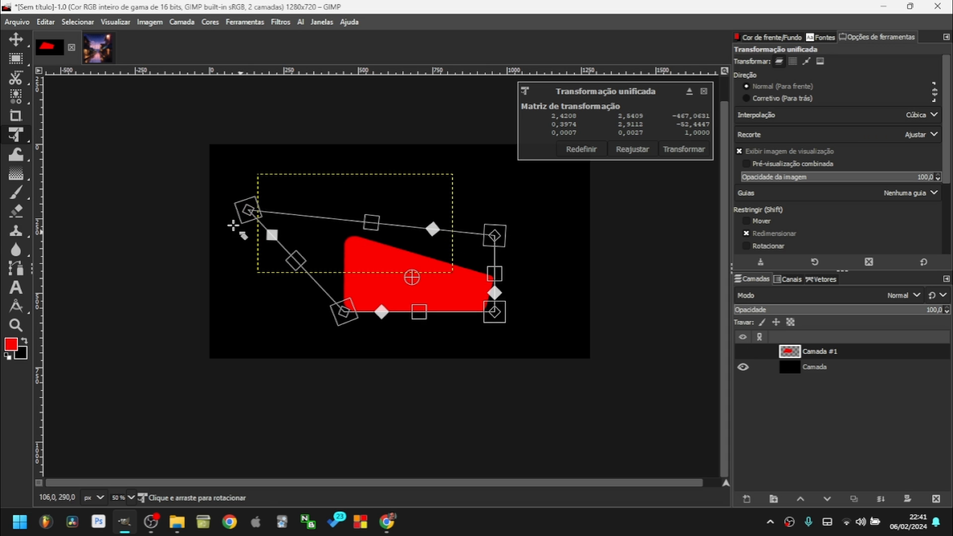
mouse_move(23, 139)
left_click(99, 141)
left_click_drag(272, 235, 246, 284)
mouse_move(15, 134)
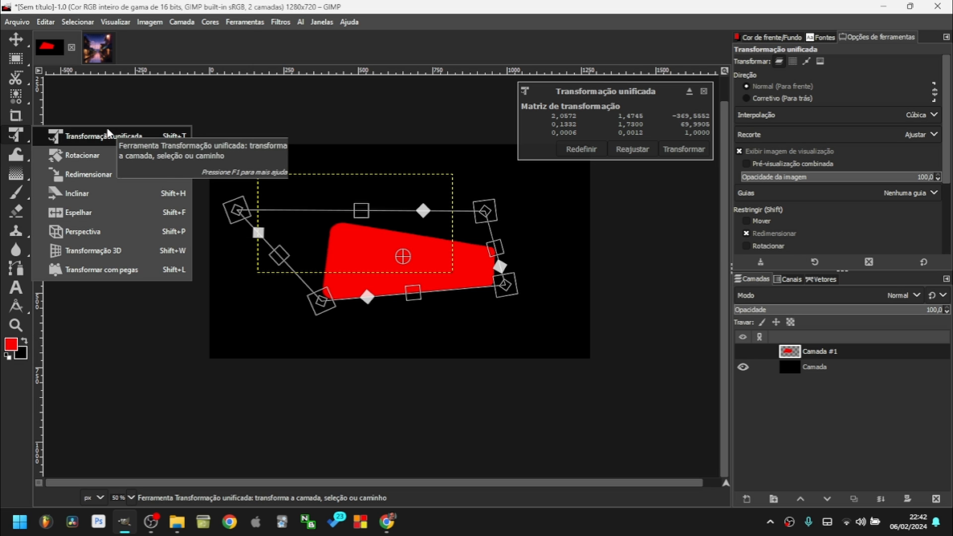
left_click(98, 142)
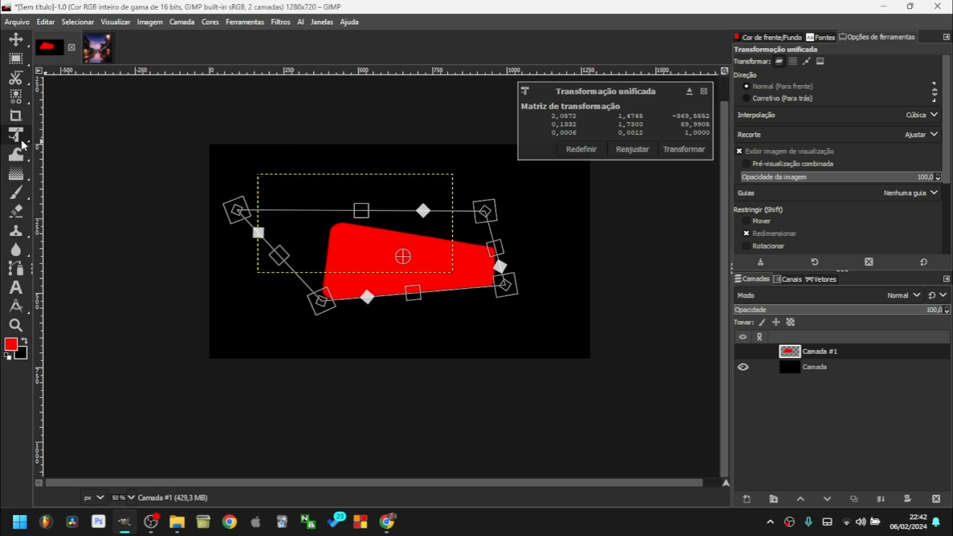
Rotate the red shape in 3D, then warp it into a thin sliver with Handle Transform.
left_click(85, 249)
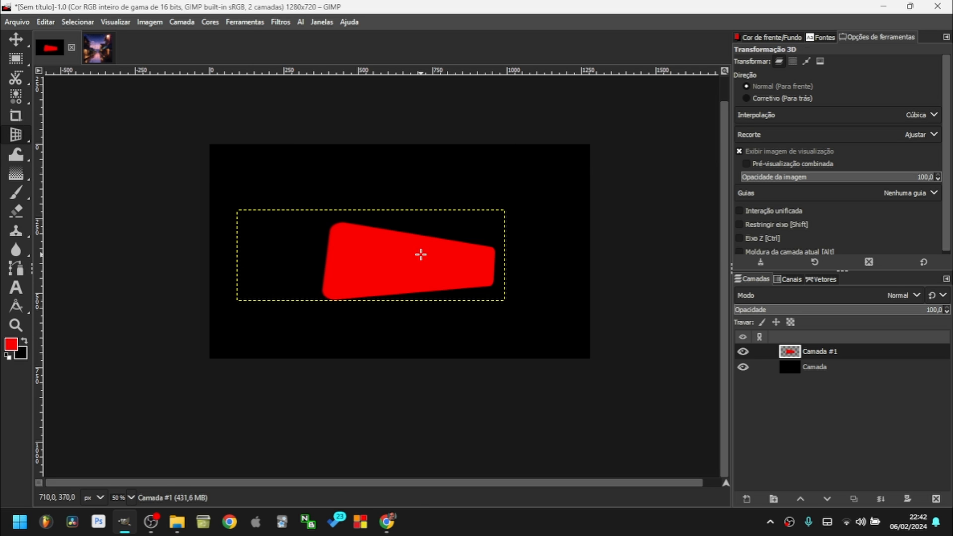
left_click_drag(354, 223, 382, 255)
key("Return")
key("shift+l")
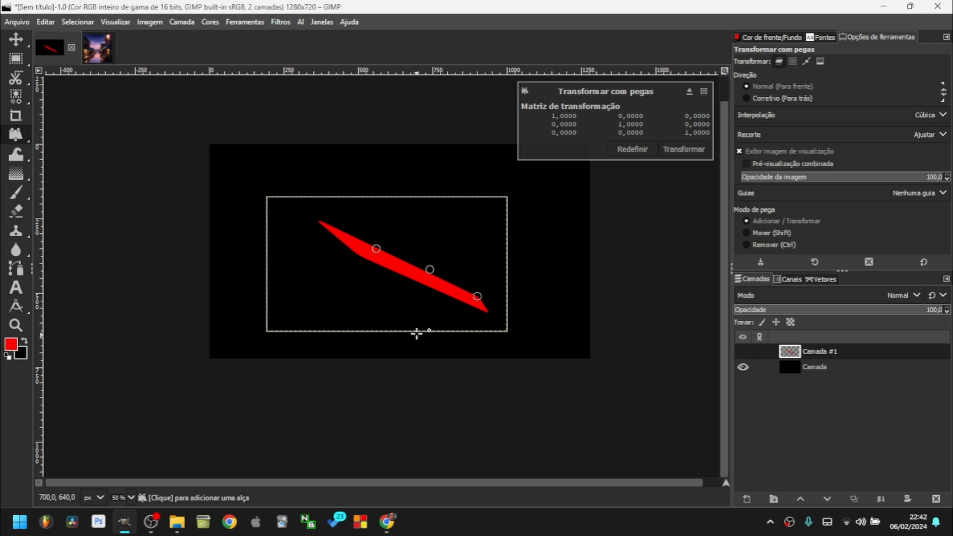
mouse_move(376, 248)
left_mouse_down()
mouse_move(351, 253)
mouse_move(389, 262)
mouse_move(392, 247)
mouse_move(407, 254)
mouse_move(361, 265)
mouse_move(388, 254)
left_mouse_up()
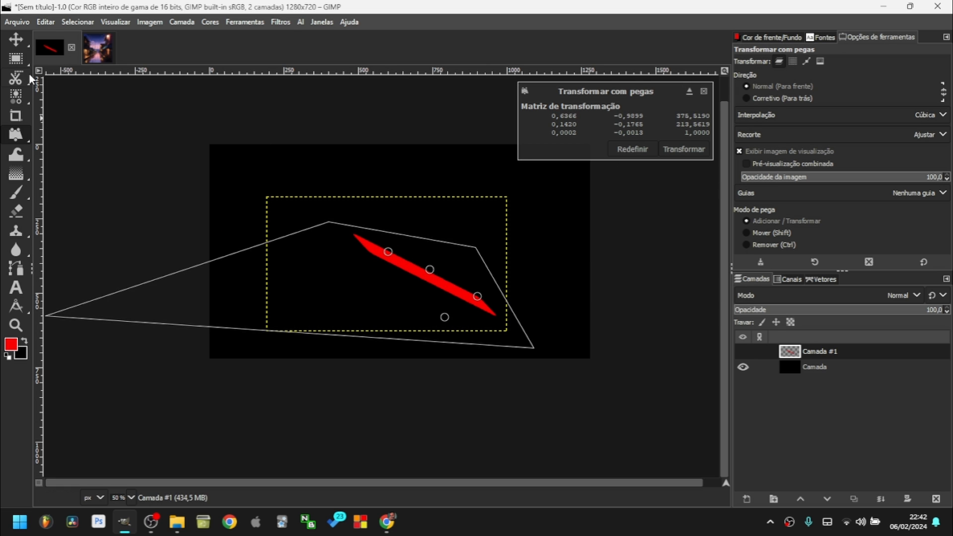
left_click(16, 59)
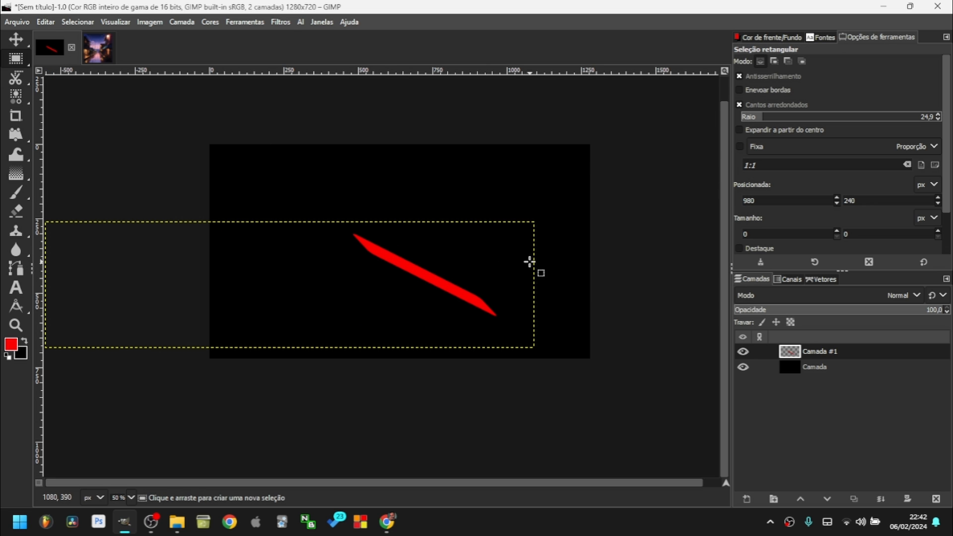
Undo the selection and warp a bite into the red rectangle with Warp Transform.
key("ctrl+z")
key("ctrl+z")
left_click(17, 154)
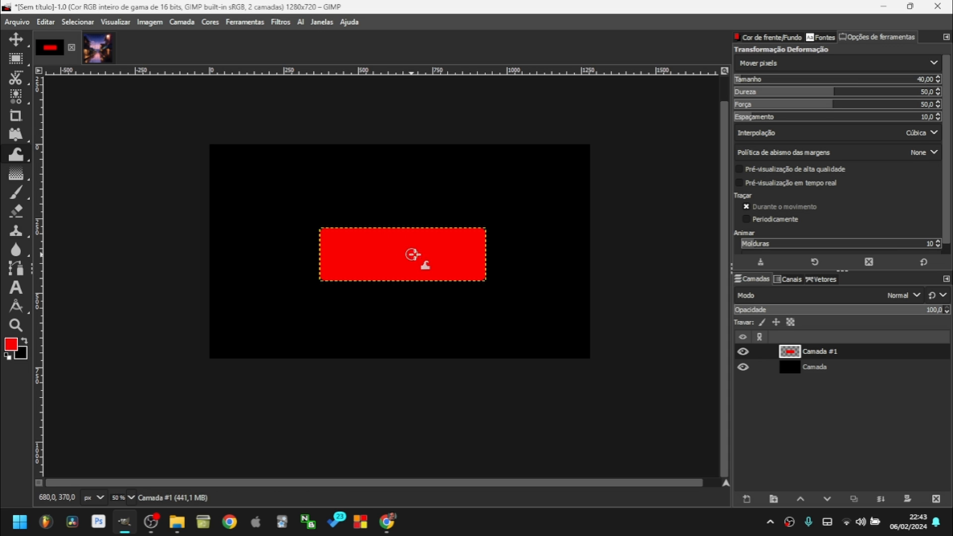
mouse_move(529, 213)
left_mouse_down()
mouse_move(380, 288)
mouse_move(435, 228)
mouse_move(346, 236)
mouse_move(377, 301)
mouse_move(373, 200)
mouse_move(420, 293)
mouse_move(340, 275)
mouse_move(346, 235)
mouse_move(407, 249)
mouse_move(316, 253)
mouse_move(432, 268)
mouse_move(385, 291)
left_mouse_up()
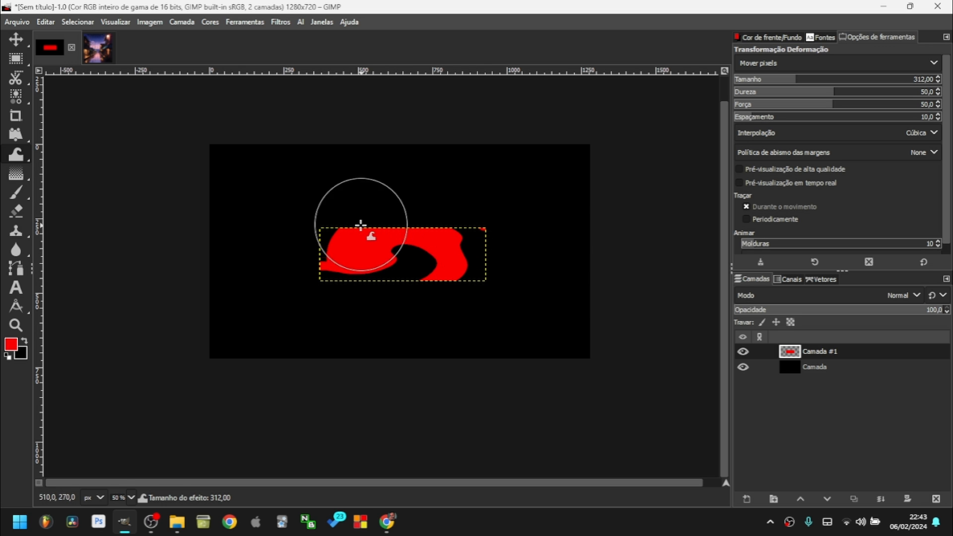
scroll(361, 226, "up", 8)
scroll(279, 289, "down", 7)
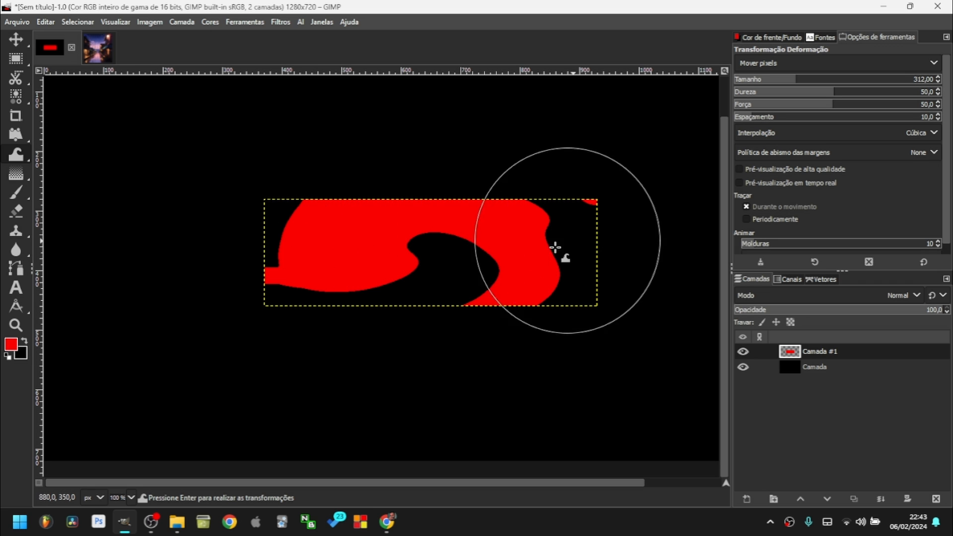
scroll(387, 261, "down", 2)
Pull black into the red shape to form an S, then undo the warp strokes.
mouse_move(579, 204)
left_mouse_down()
mouse_move(432, 244)
mouse_move(484, 243)
left_mouse_up()
scroll(491, 208, "up", 2)
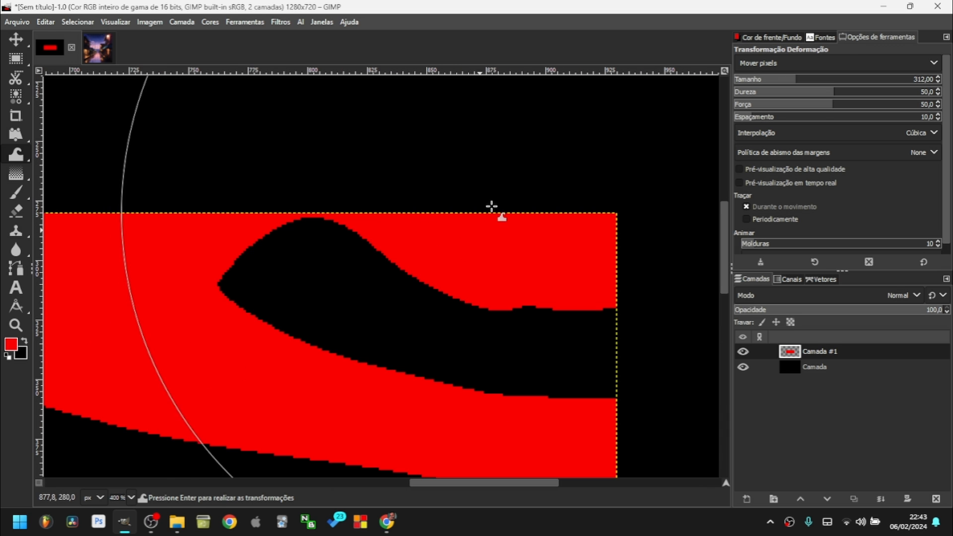
scroll(434, 230, "down", 3)
scroll(386, 248, "up", 2)
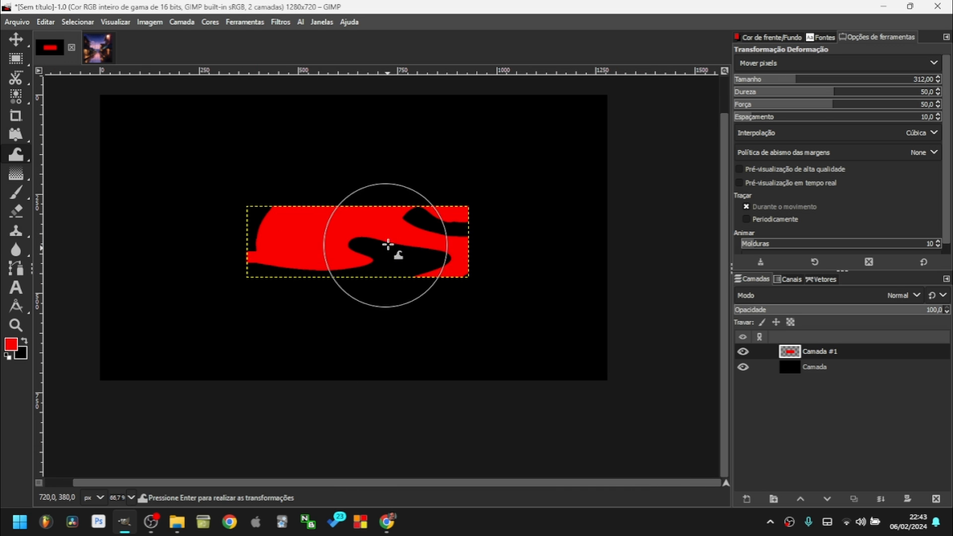
key("ctrl+z")
key("ctrl+z")
key("ctrl+z")
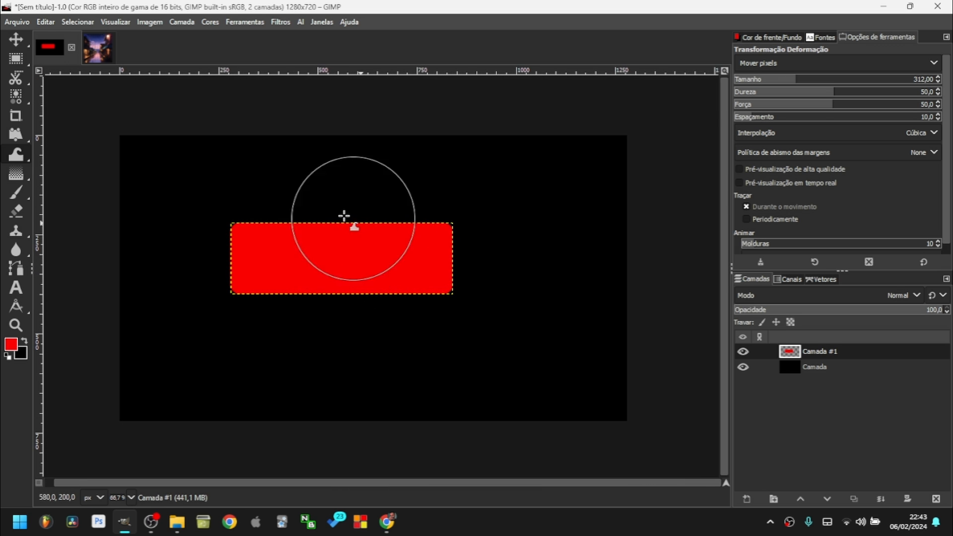
Expand the red layer to the full image size with Layer to Image Size.
left_click(149, 22)
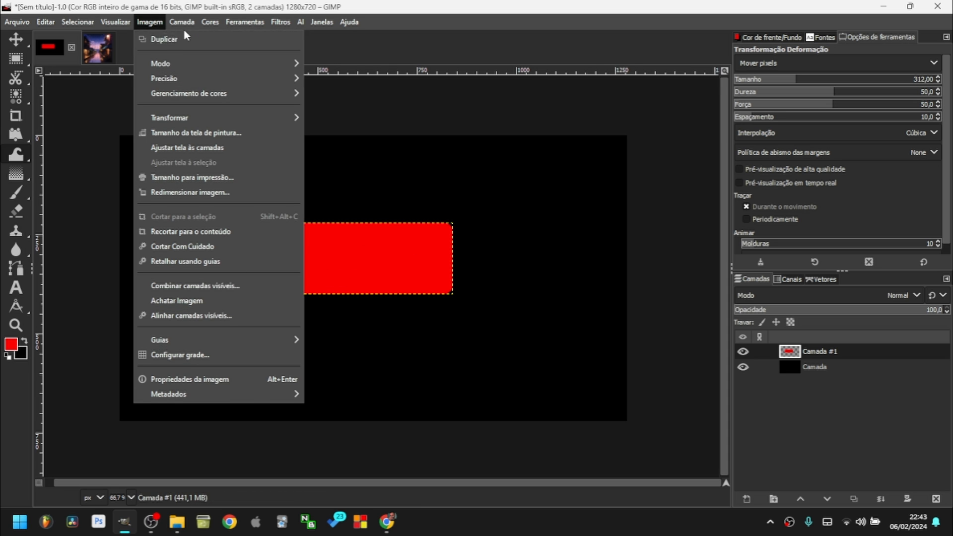
mouse_move(182, 22)
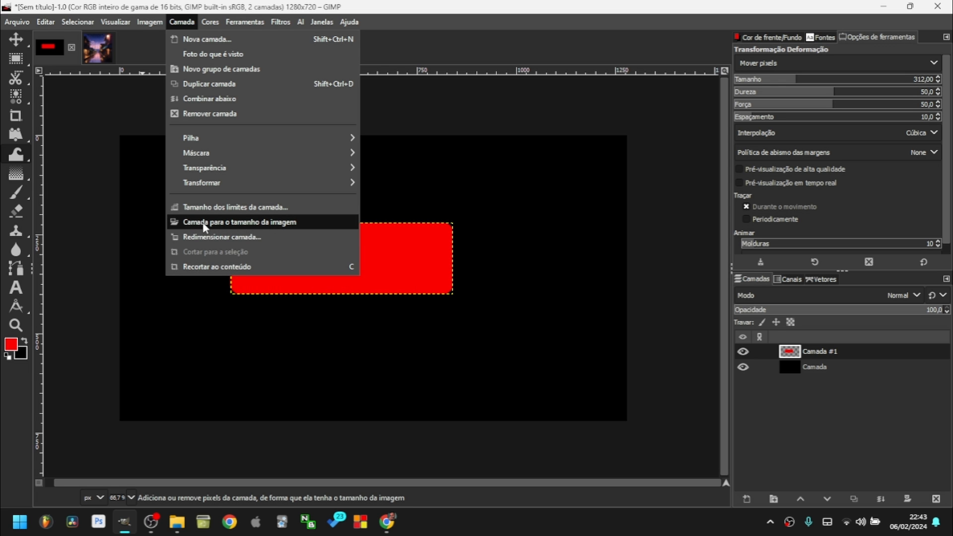
left_click(258, 224)
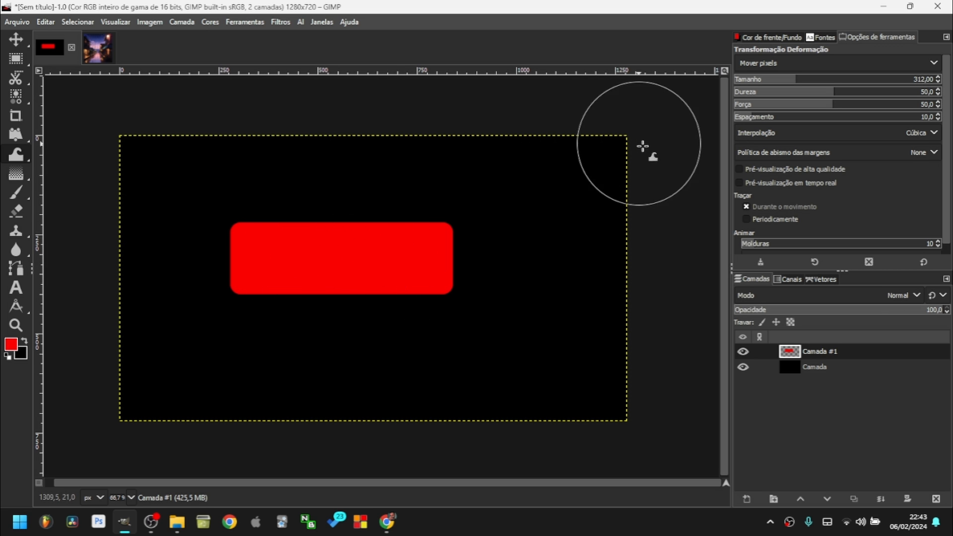
Warp the rectangle's top, bottom and left edges into a lumpy blob with a raised hump.
mouse_move(254, 253)
left_mouse_down()
mouse_move(177, 186)
mouse_move(281, 210)
mouse_move(476, 211)
mouse_move(417, 243)
mouse_move(548, 235)
mouse_move(495, 305)
mouse_move(354, 332)
mouse_move(204, 285)
mouse_move(270, 375)
mouse_move(158, 328)
mouse_move(219, 407)
left_mouse_up()
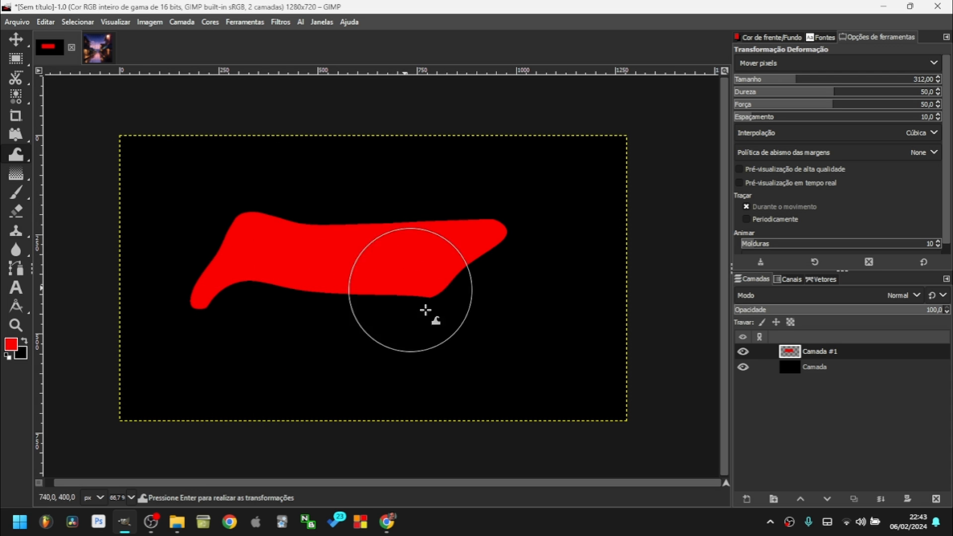
left_click_drag(425, 313, 451, 384)
left_click_drag(305, 213, 306, 173)
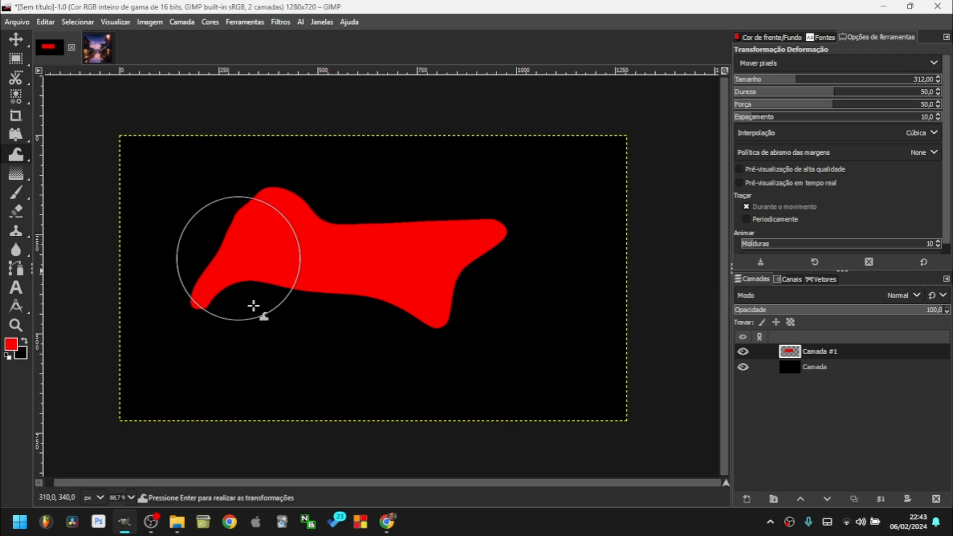
mouse_move(16, 153)
left_click(99, 174)
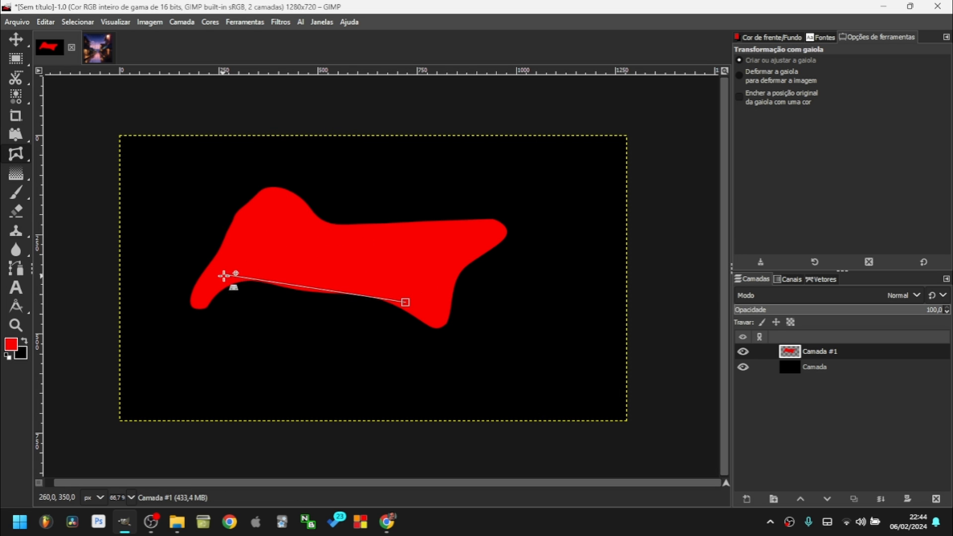
Close a cage around the blob and drag its corners into a pointed wedge, with Fill original position on.
left_click(477, 228)
key("Return")
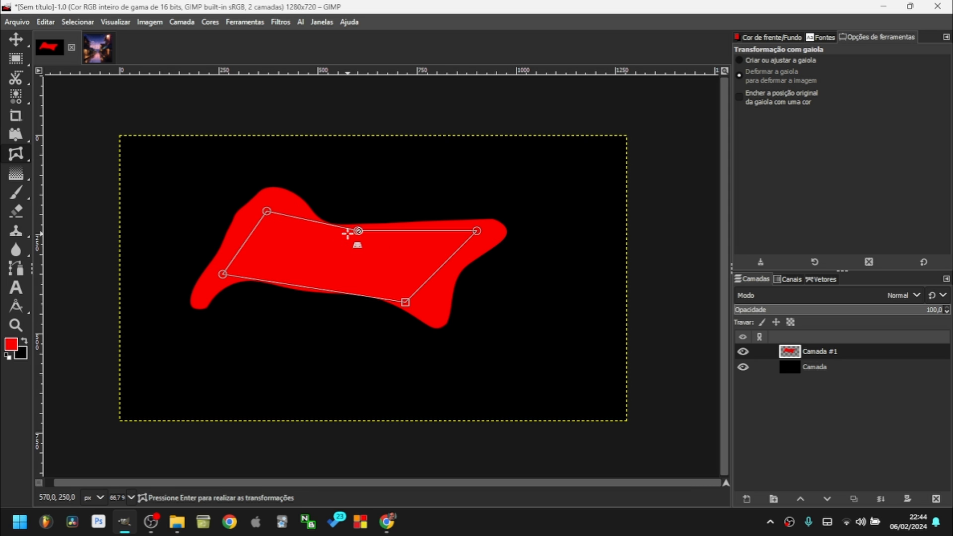
left_click_drag(373, 196, 425, 149)
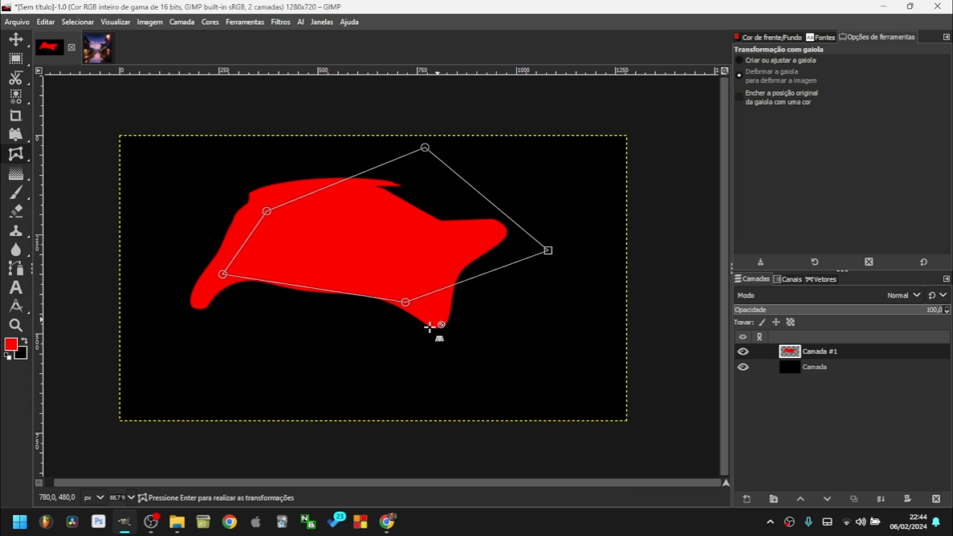
left_click_drag(405, 301, 389, 357)
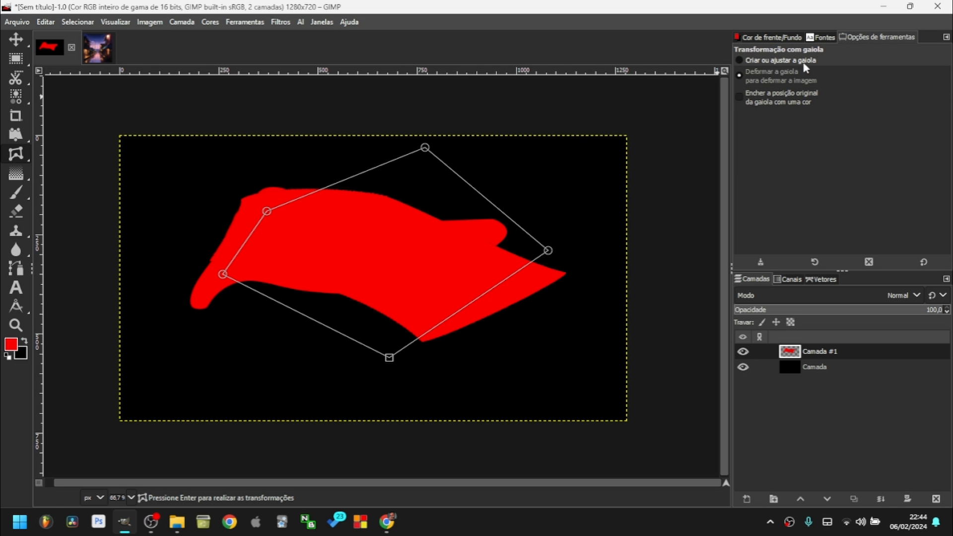
left_click(762, 62)
left_click(770, 75)
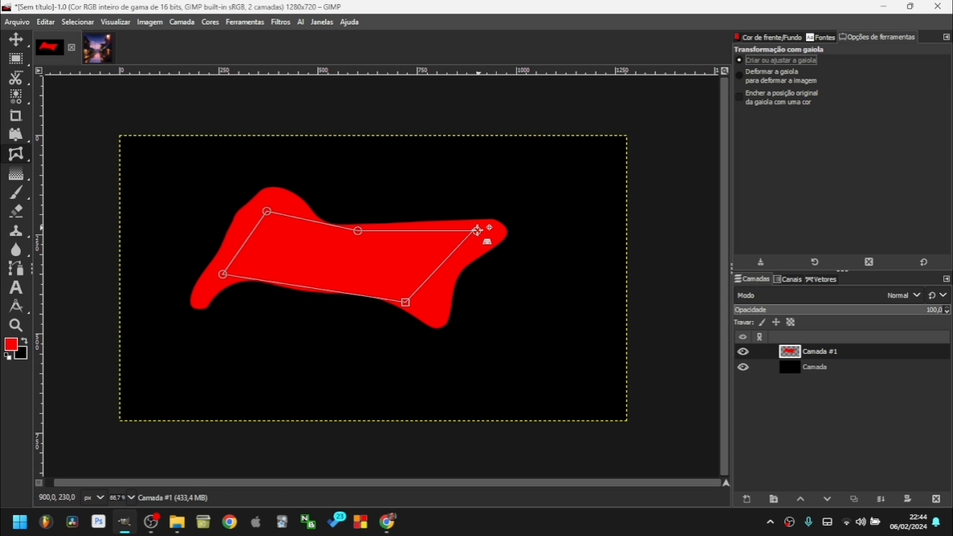
left_click(777, 103)
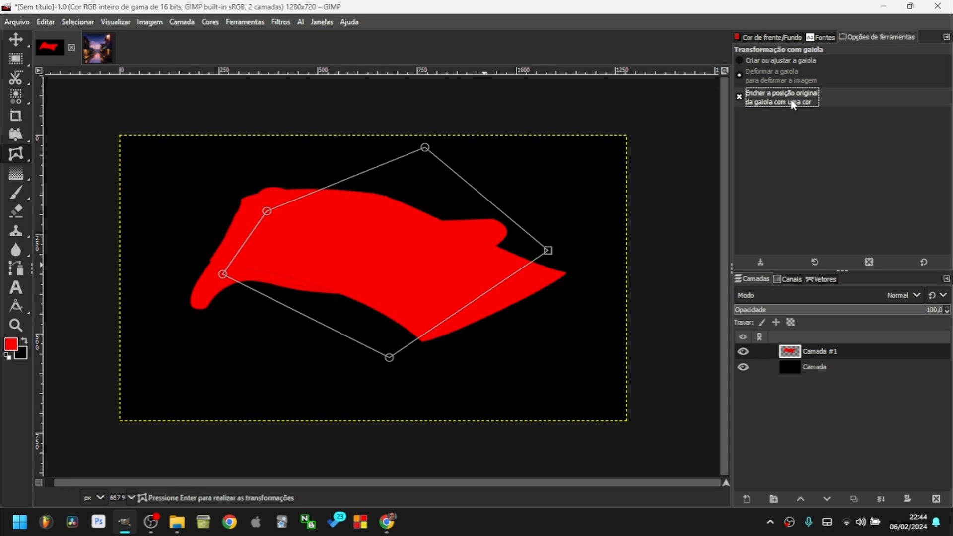
left_click_drag(425, 148, 385, 230)
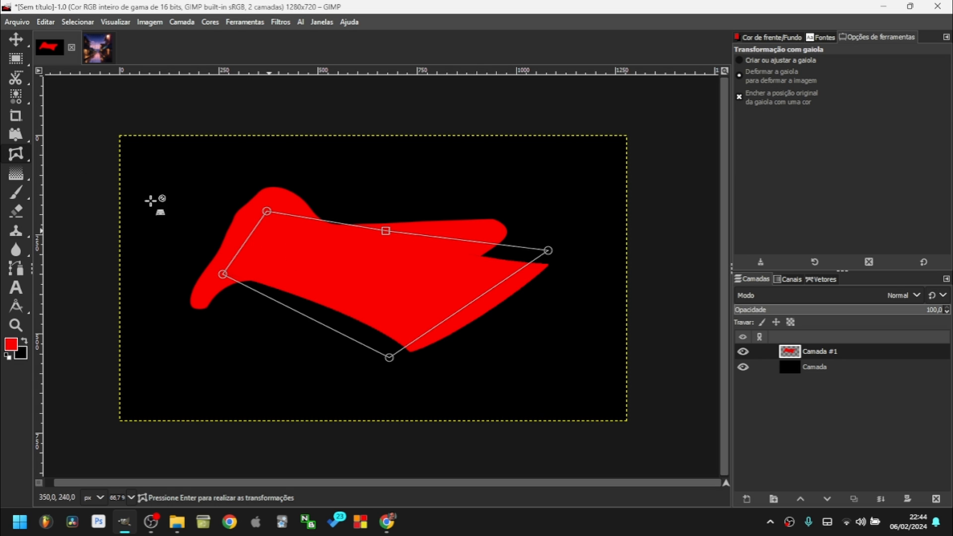
left_click(16, 59)
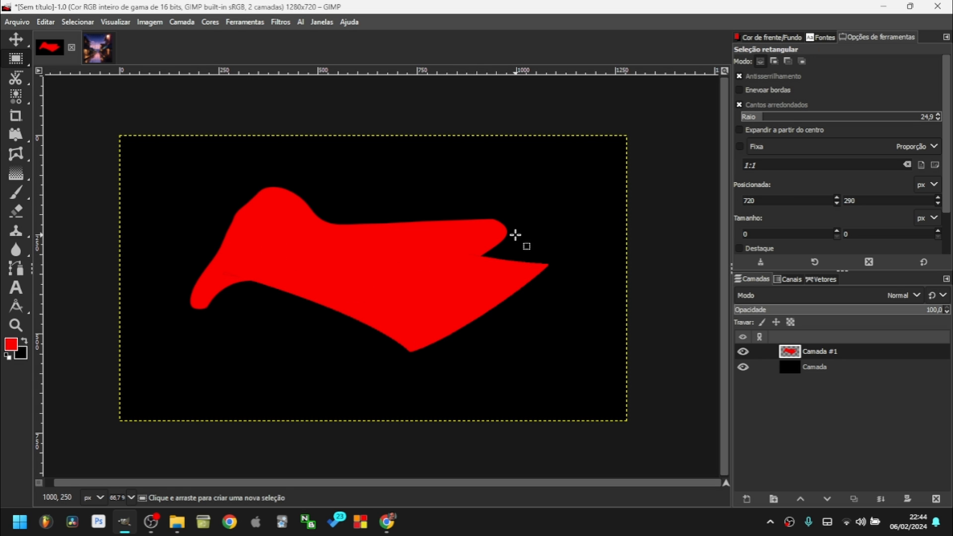
Undo the cage deformation, add layer Camada #2, and draw a gradient across the canvas.
key("ctrl+z")
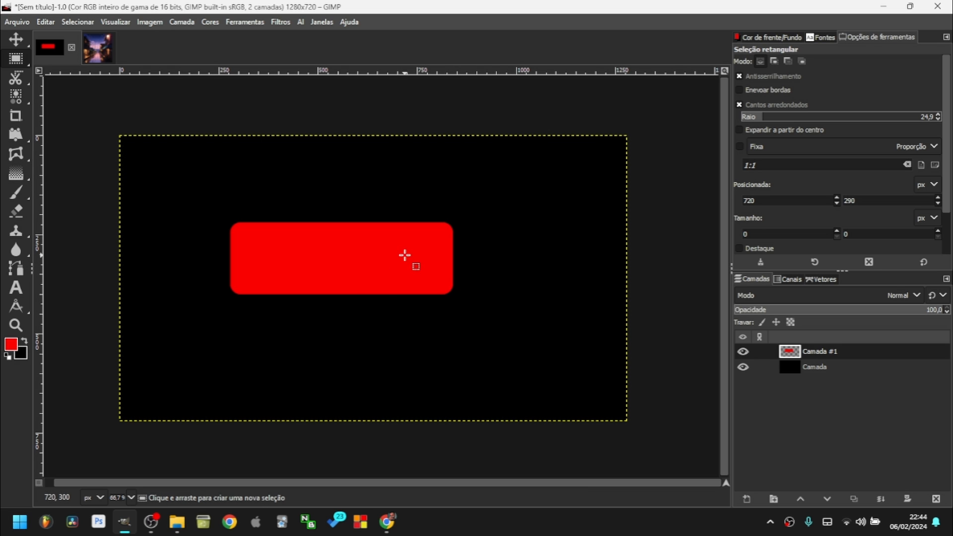
left_click(746, 498)
left_click(842, 485)
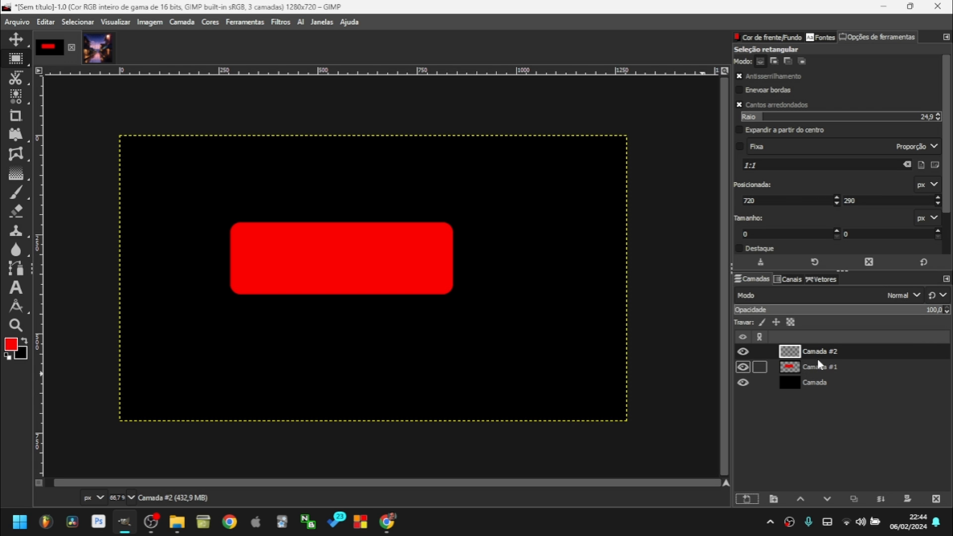
left_click(15, 174)
left_click_drag(254, 183, 182, 313)
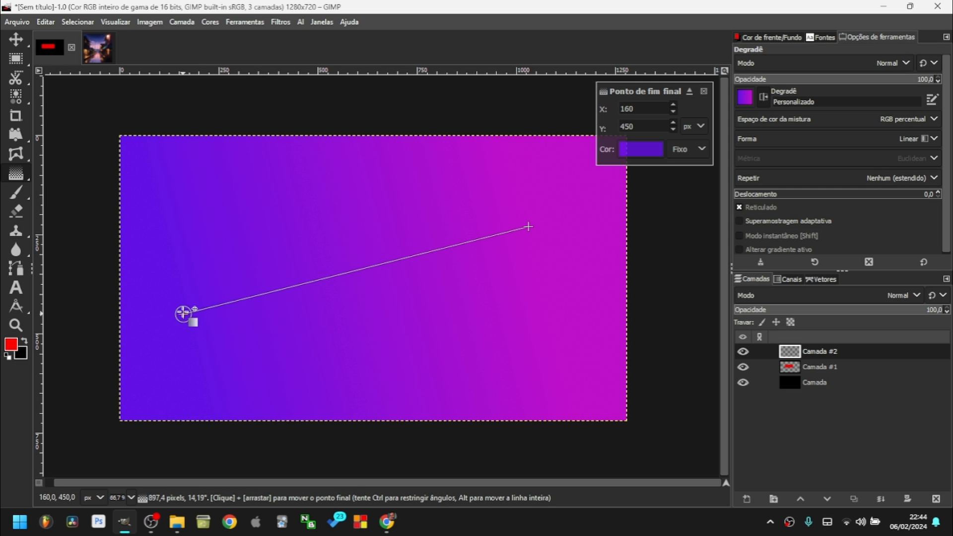
Set the gradient's end point colours to bright magenta and blue.
left_click(627, 146)
mouse_move(578, 186)
left_mouse_down()
mouse_move(516, 184)
mouse_move(625, 150)
left_mouse_up()
left_click_drag(619, 96, 621, 69)
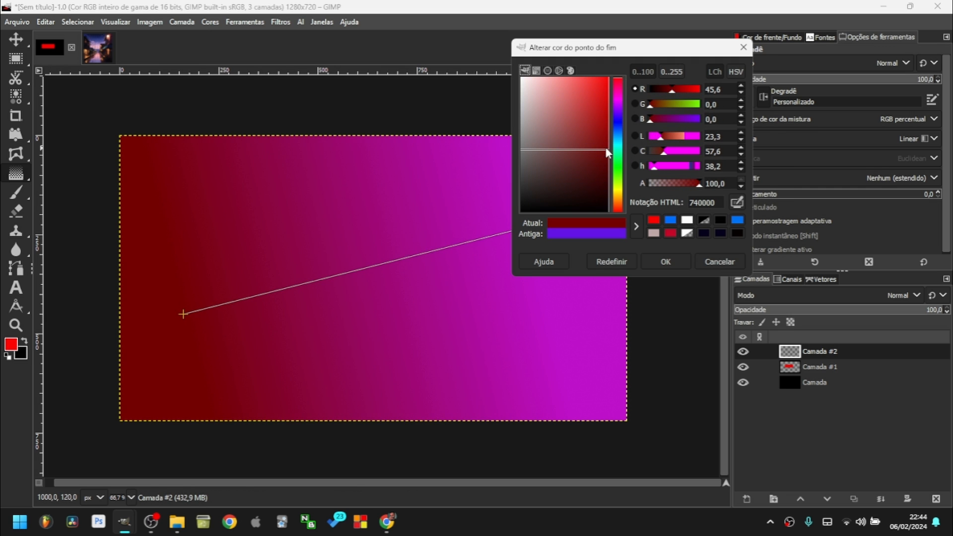
mouse_move(611, 99)
left_mouse_down()
mouse_move(595, 79)
mouse_move(617, 101)
left_mouse_up()
left_click(678, 265)
left_click(528, 227)
left_click(641, 151)
left_click(633, 151)
left_click(680, 263)
Change the gradient shape and reposition its midpoint and endpoints into an asymmetric conical gradient.
mouse_move(356, 270)
left_mouse_down()
mouse_move(261, 297)
mouse_move(436, 255)
mouse_move(341, 274)
left_mouse_up()
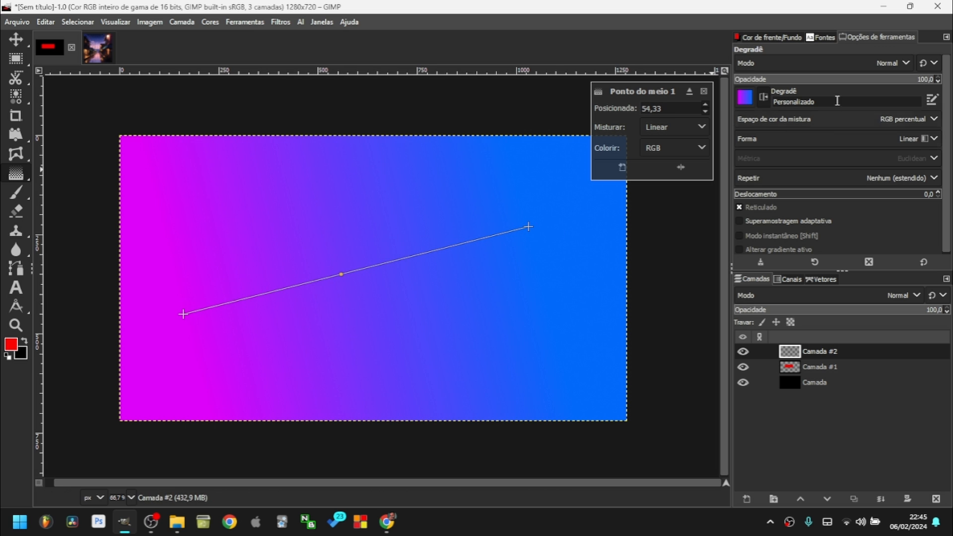
left_click(892, 134)
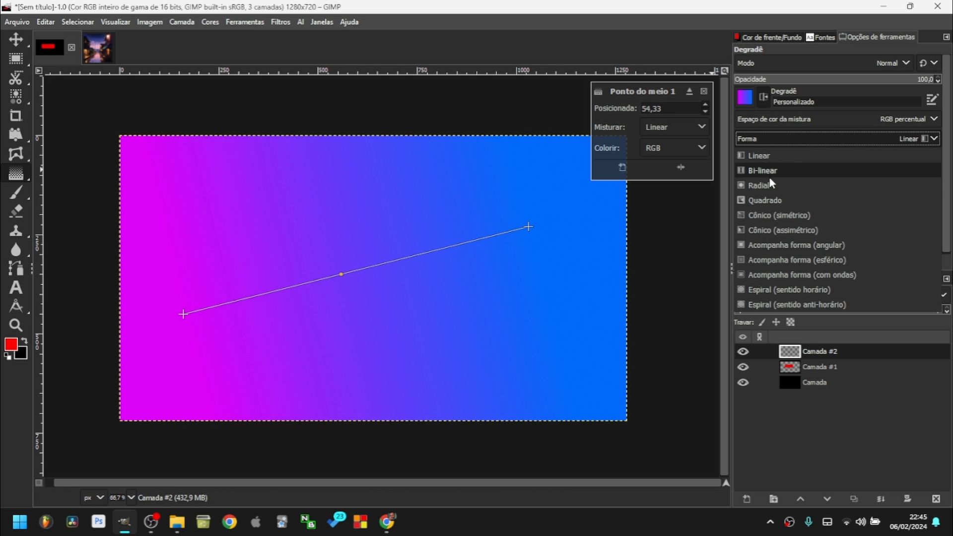
key("Escape")
left_click(893, 138)
left_click(876, 199)
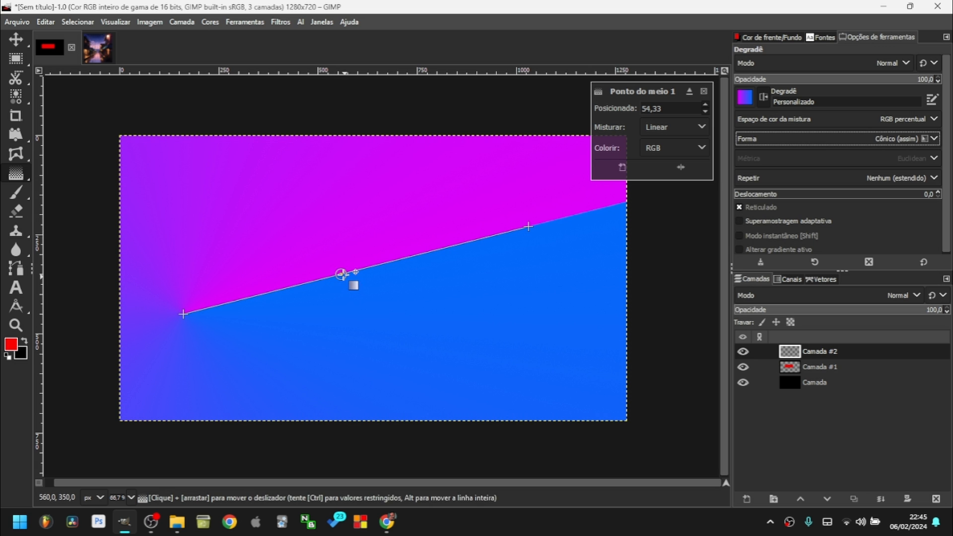
left_click_drag(341, 275, 415, 235)
left_click_drag(528, 226, 496, 187)
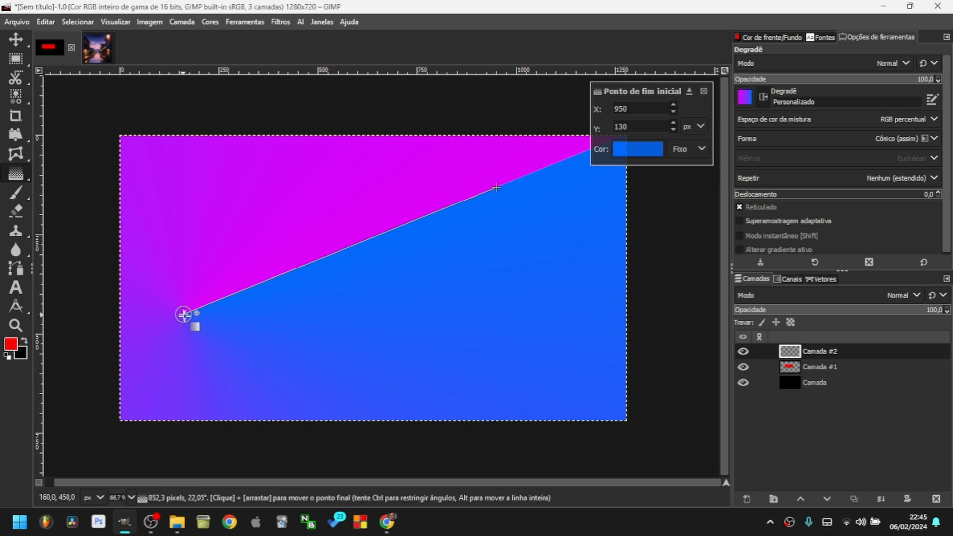
left_click_drag(185, 315, 382, 254)
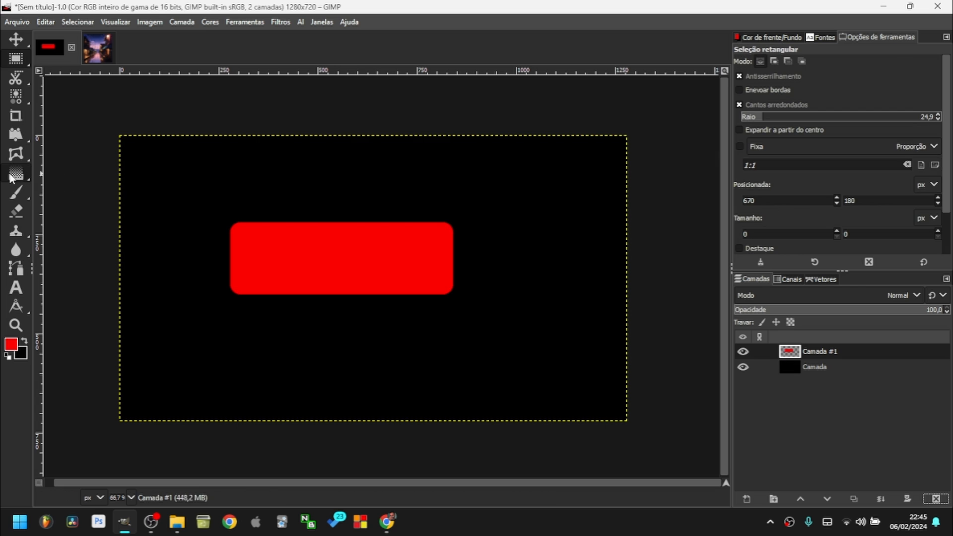
Try a red Bucket Fill on the canvas and undo it.
mouse_move(16, 173)
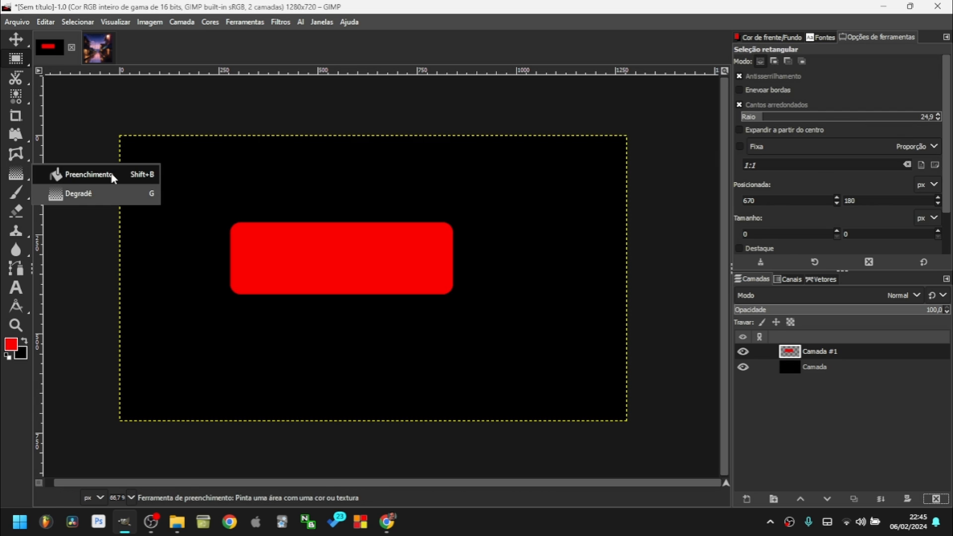
left_click(110, 179)
left_click(437, 277)
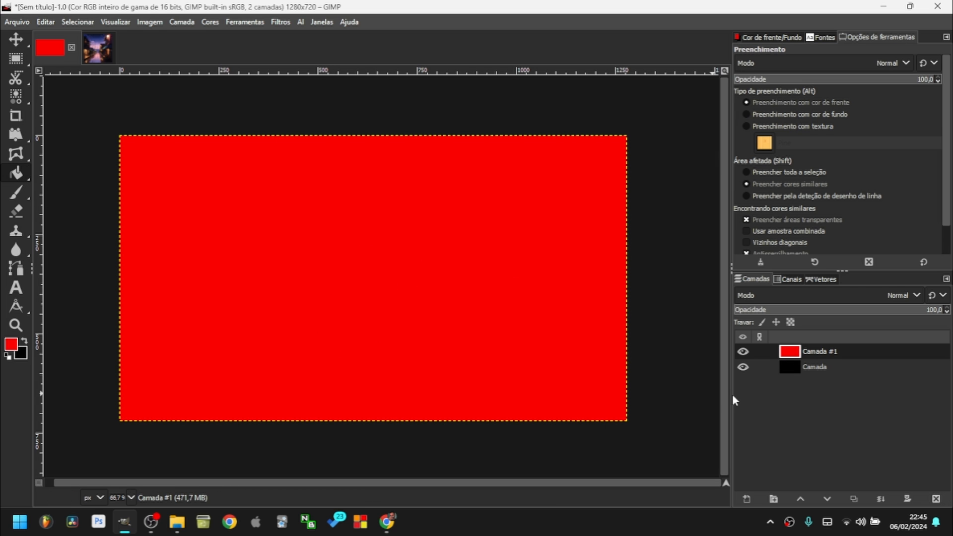
key("ctrl+z")
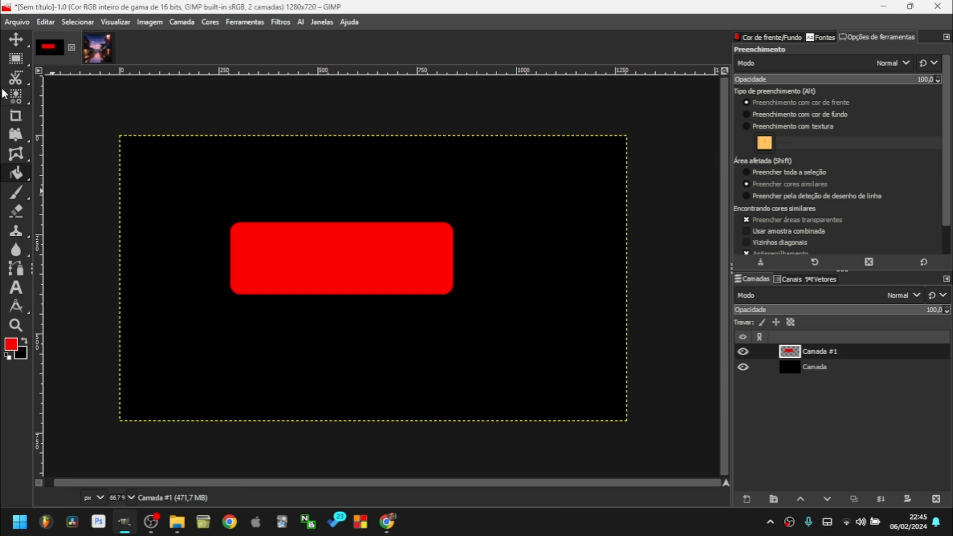
Select the whole canvas and set the foreground colour to magenta ff00b3.
key("r")
left_click_drag(79, 103, 691, 453)
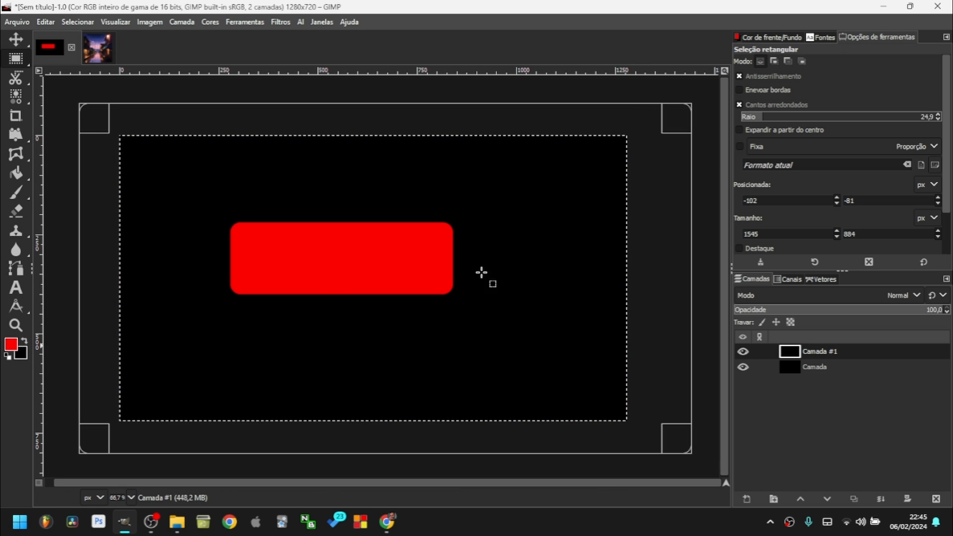
left_click(11, 344)
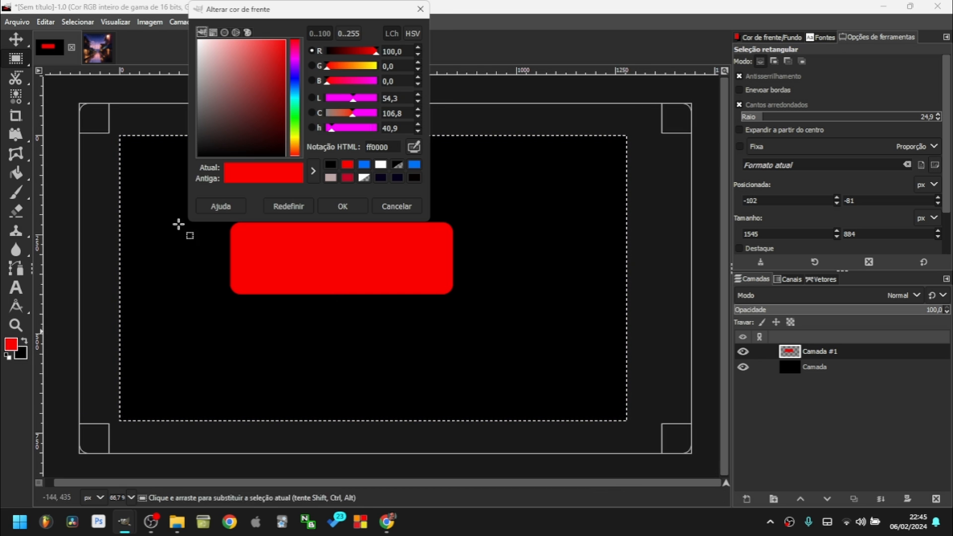
left_click_drag(270, 95, 278, 65)
left_click(295, 52)
left_click(276, 40)
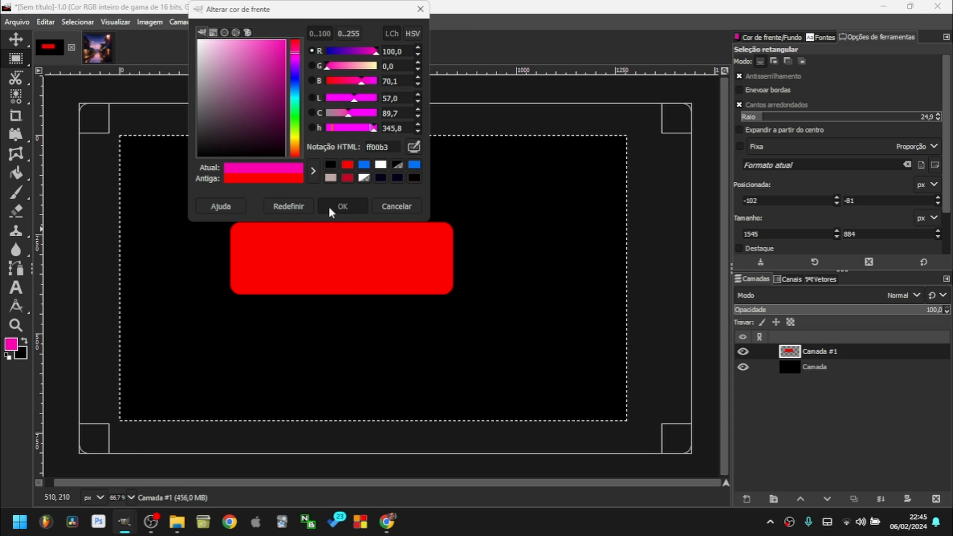
left_click(328, 207)
Test a magenta fill, undo it, deselect, and add a new transparent layer Camada #2.
left_click_drag(298, 270, 293, 265)
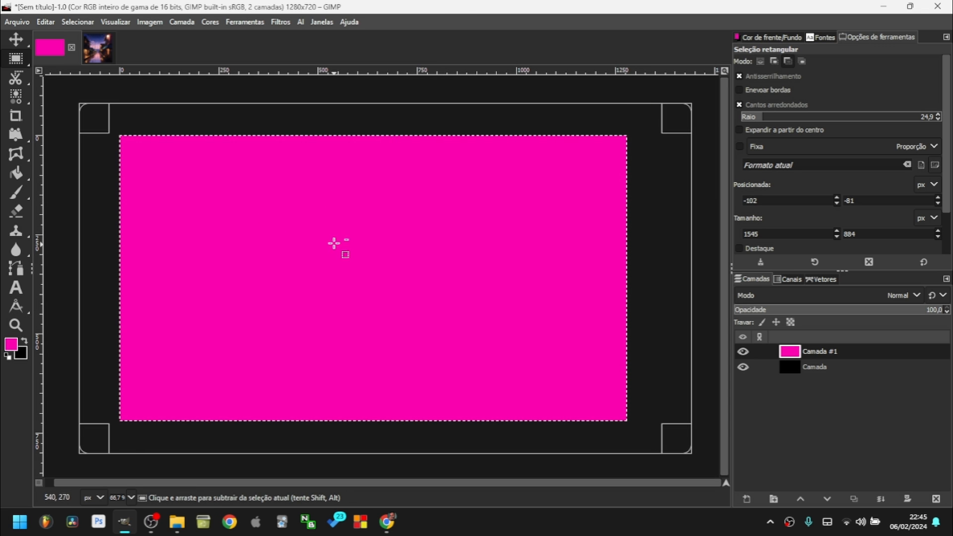
key("ctrl+z")
left_click(352, 96)
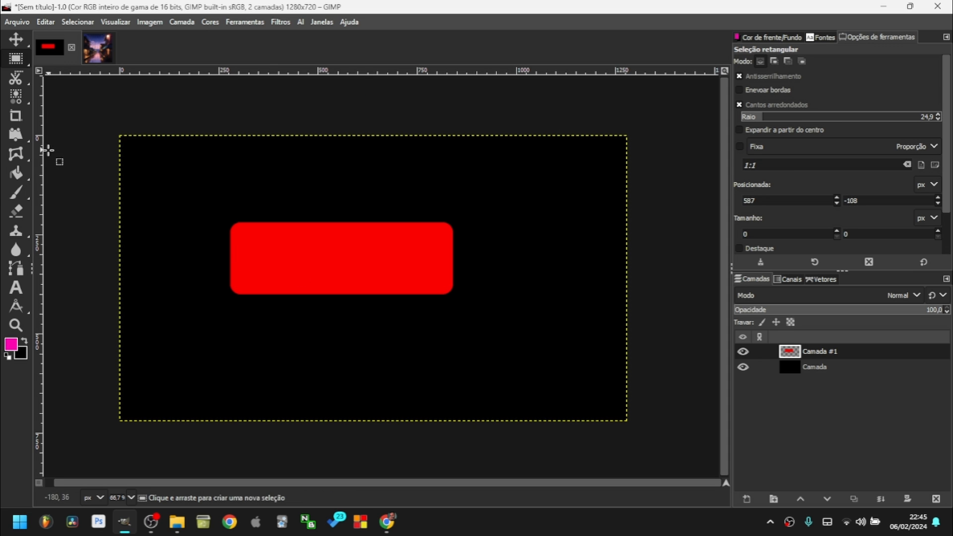
key("p")
key("shift+ctrl+n")
left_click(323, 351)
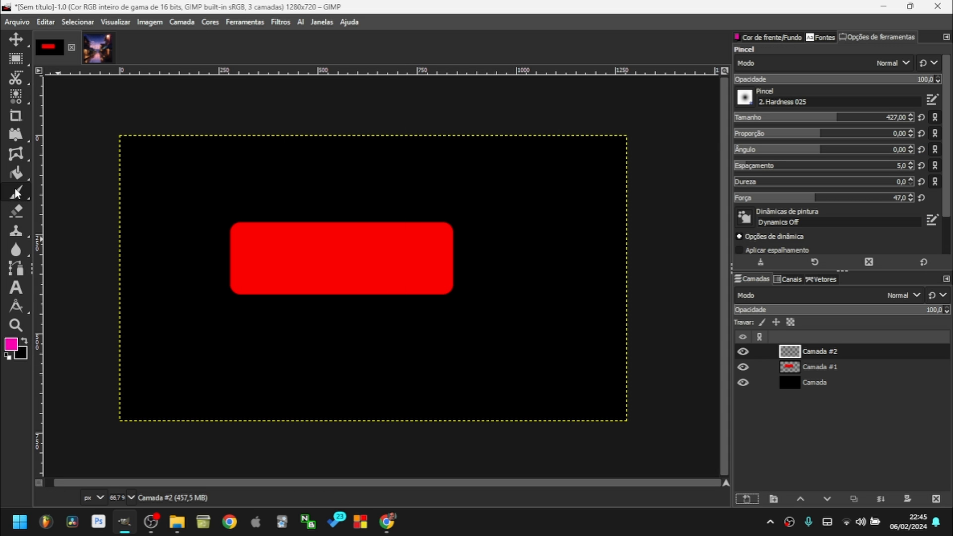
Test magenta Paintbrush strokes, shrink the brush size from 427 to 29, and undo the strokes.
mouse_move(16, 192)
mouse_move(571, 297)
left_mouse_down()
mouse_move(388, 293)
mouse_move(500, 317)
mouse_move(259, 211)
mouse_move(389, 271)
left_mouse_up()
key("ctrl+z")
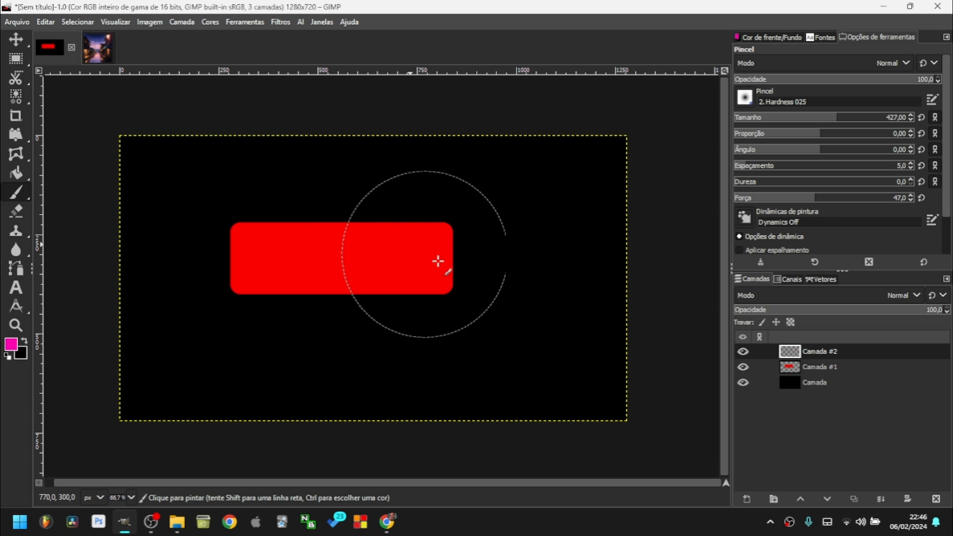
left_click_drag(838, 117, 751, 117)
mouse_move(459, 258)
left_mouse_down()
mouse_move(535, 223)
mouse_move(543, 255)
mouse_move(509, 278)
mouse_move(520, 294)
mouse_move(476, 357)
mouse_move(531, 341)
left_mouse_up()
key("ctrl+z")
key("ctrl+z")
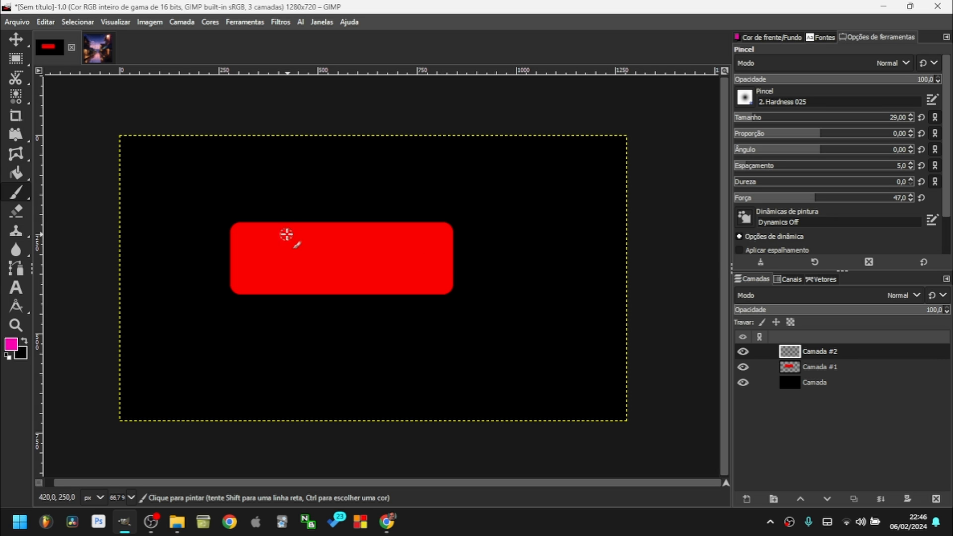
Open Edit > Preferences at Input Controllers and select the Main Mouse Wheel controller.
left_click(54, 24)
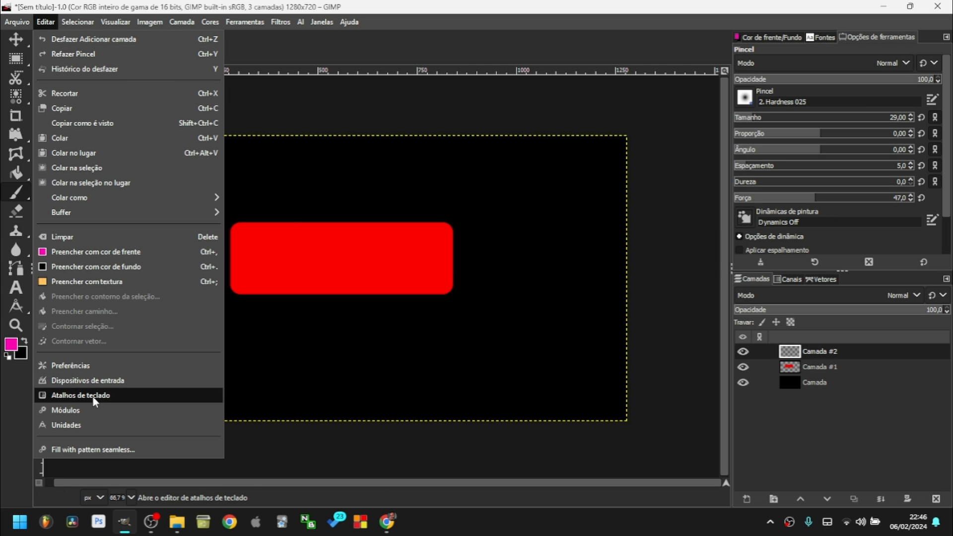
left_click(98, 381)
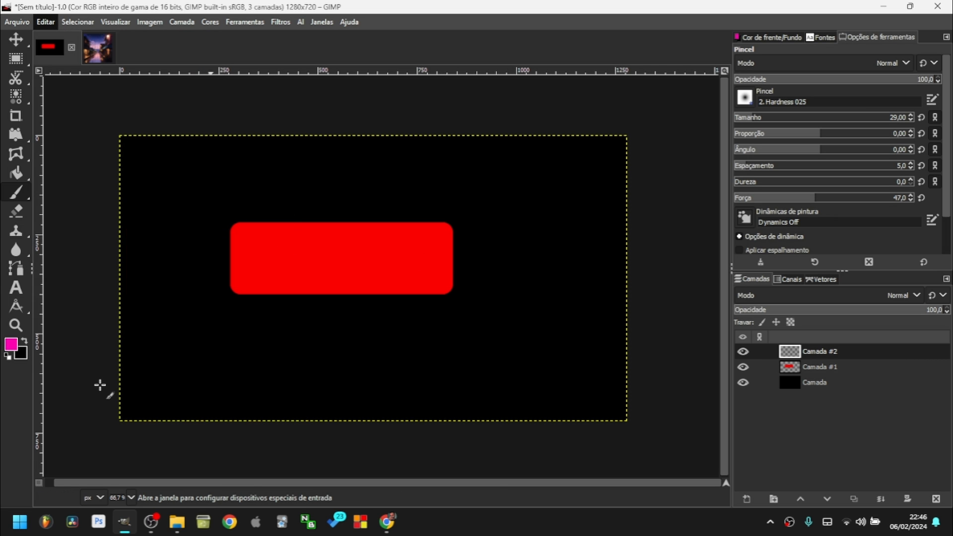
key("Escape")
left_click(46, 22)
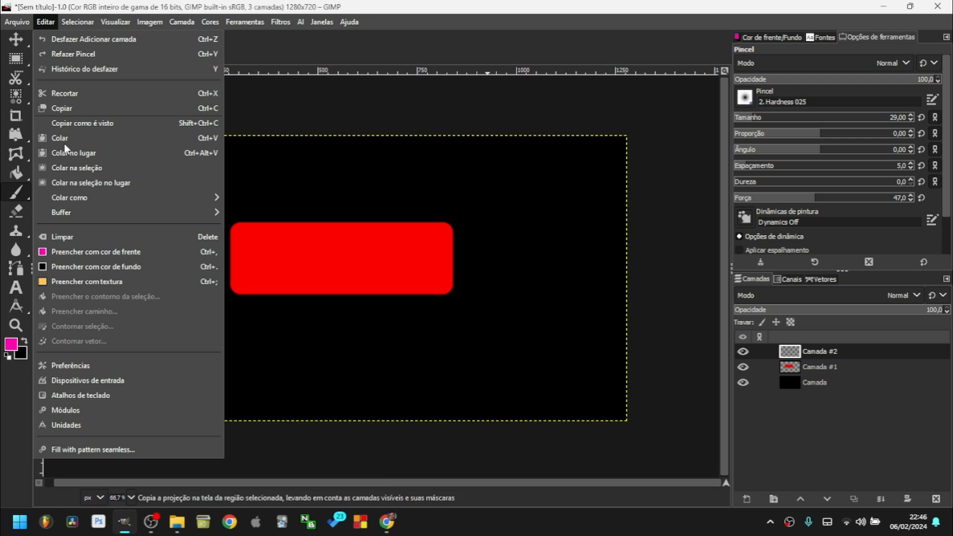
left_click(108, 369)
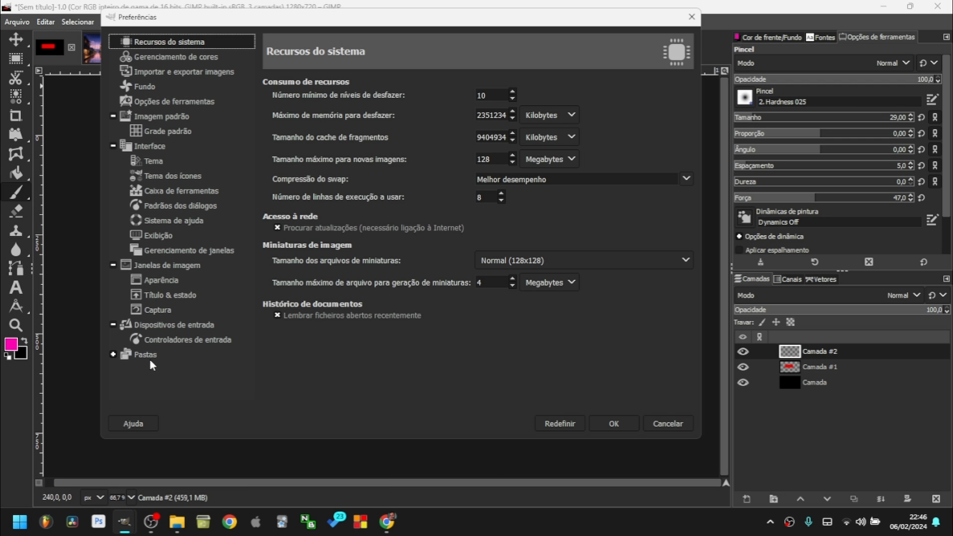
left_click(187, 340)
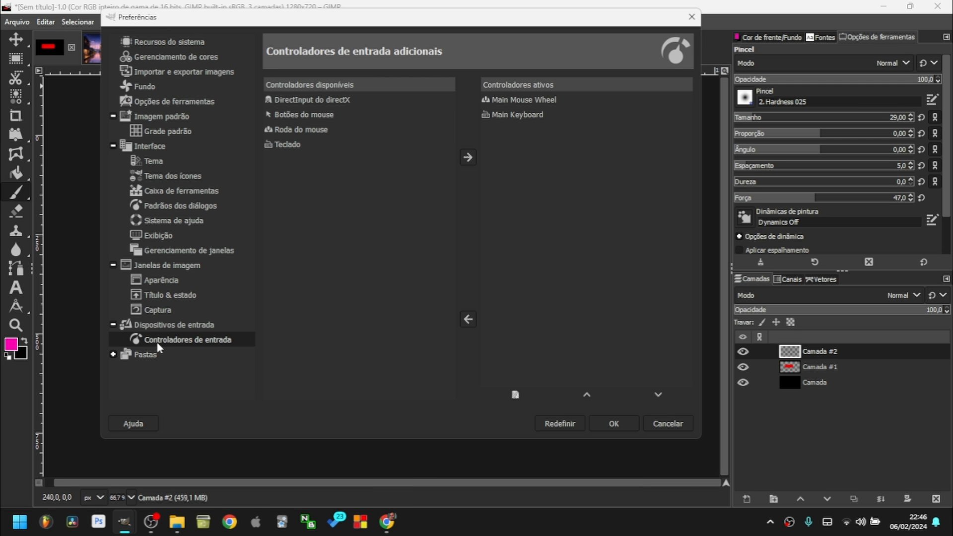
left_click(525, 100)
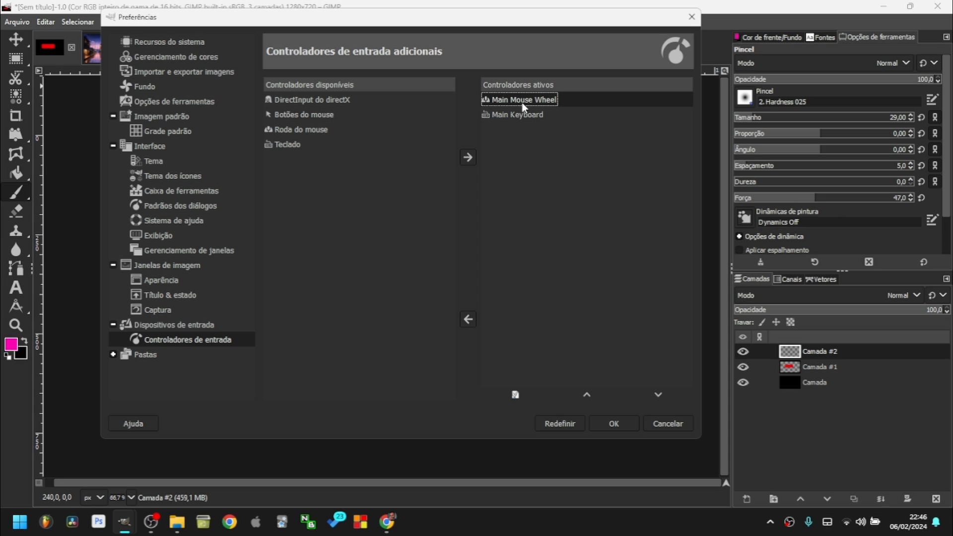
Open the Main Mouse Wheel configuration and select the 'Rolagem para cima (Alt)' event.
double_click(544, 102)
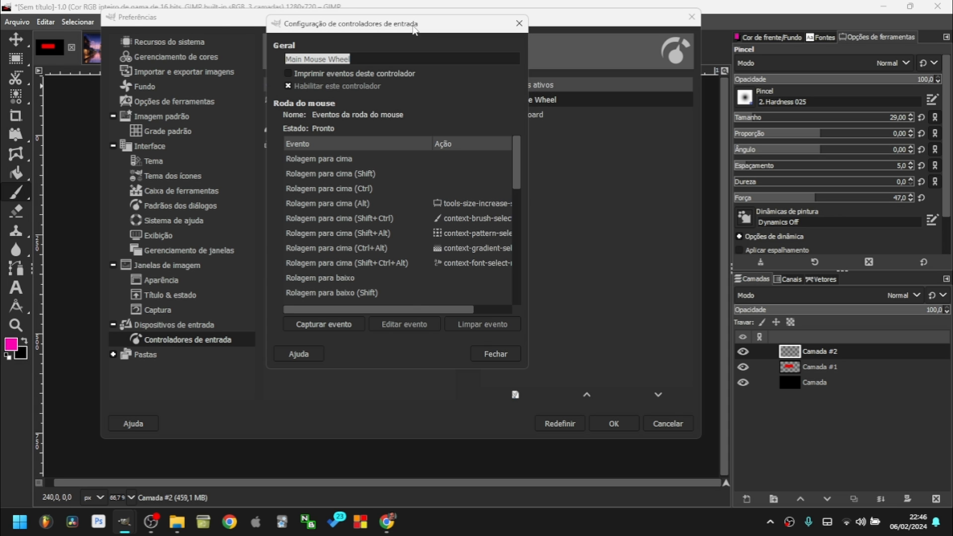
scroll(456, 195, "down", 1)
scroll(456, 195, "up", 1)
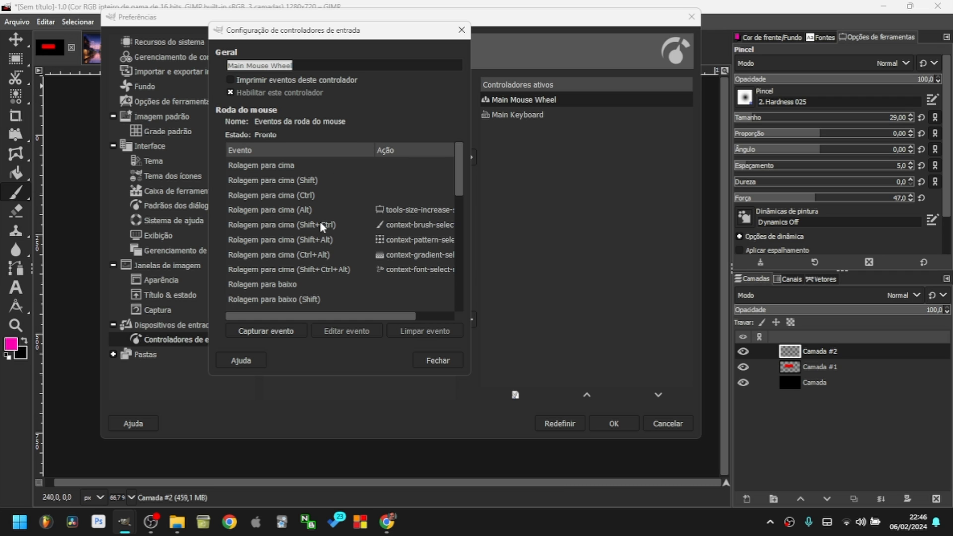
left_click_drag(320, 317, 163, 307)
left_click(309, 210)
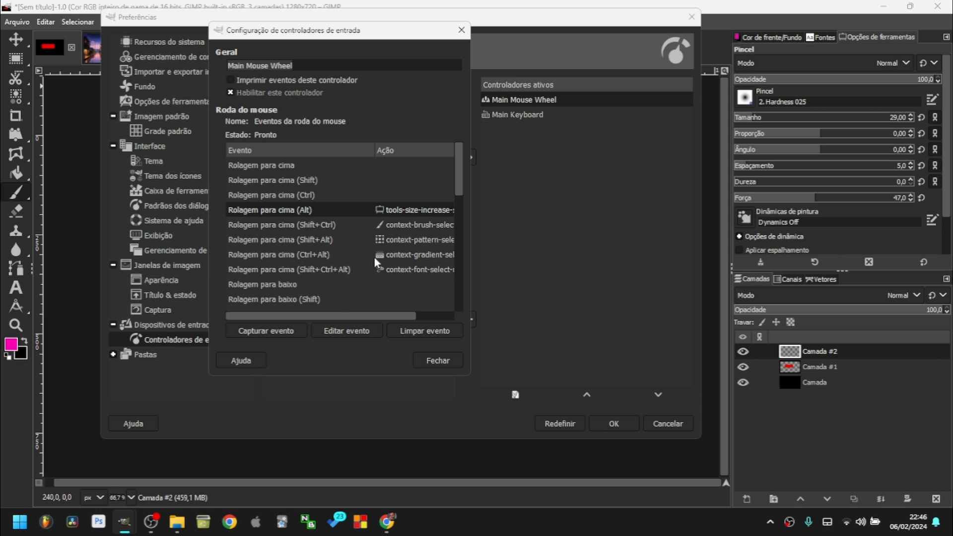
Open the event's action chooser and search for 'tamanho da ferramenta'.
left_click_drag(336, 317, 401, 207)
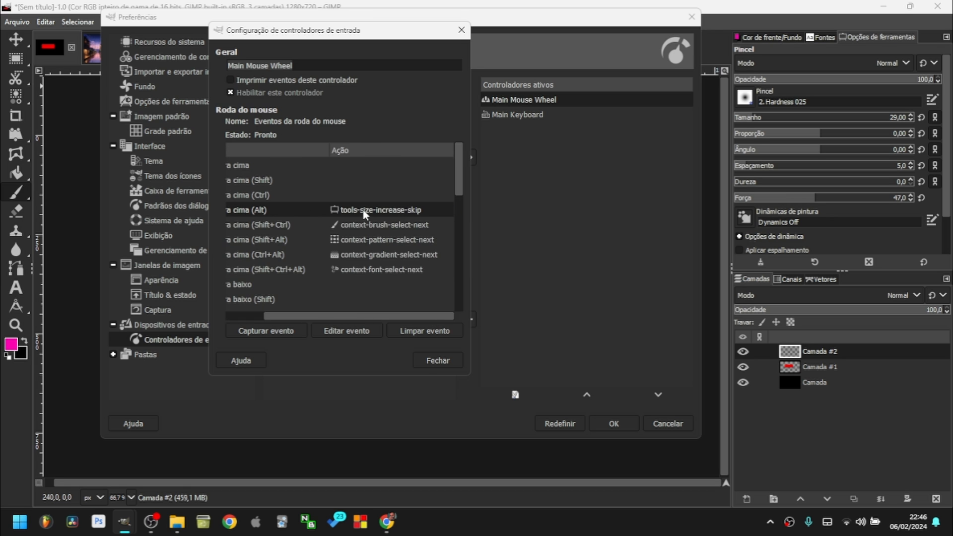
double_click(365, 214)
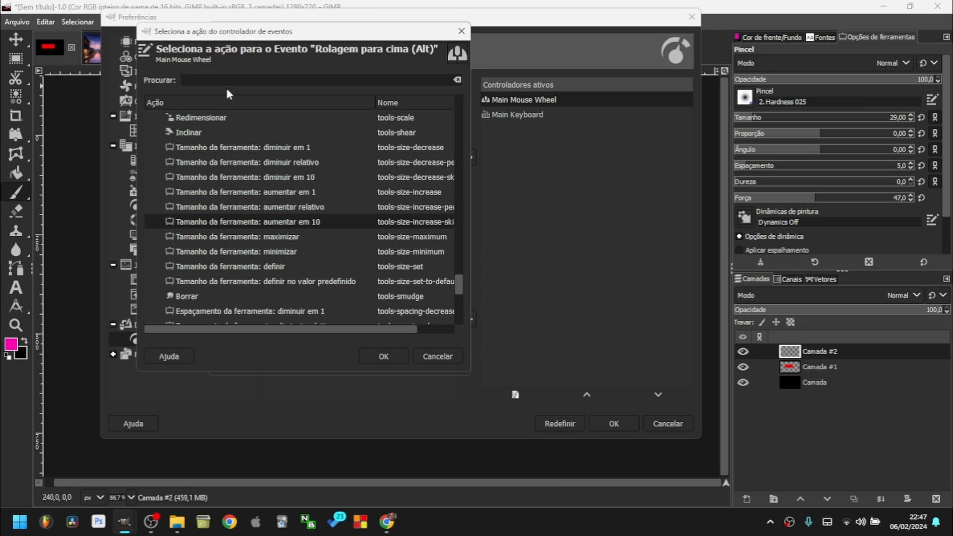
type("tamanho da ferramenta")
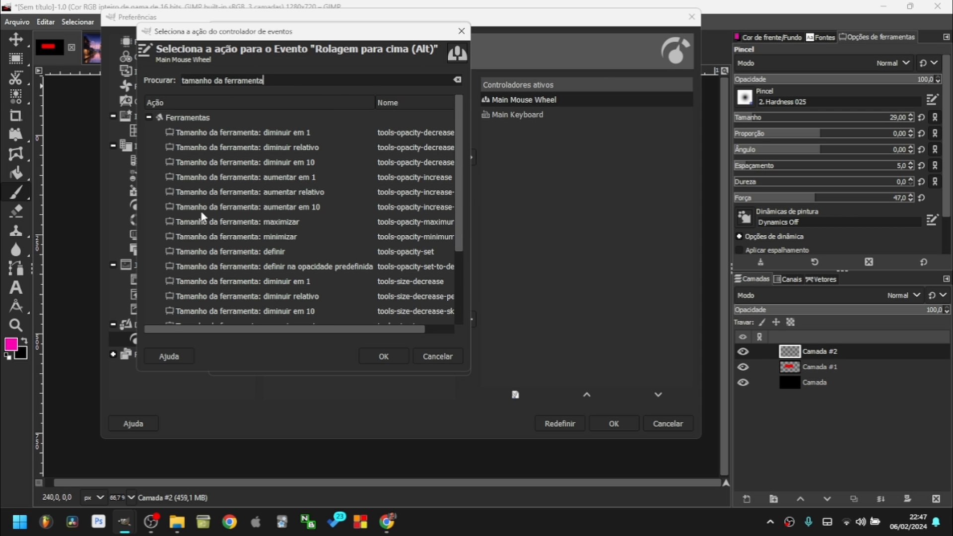
scroll(378, 274, "down", 3)
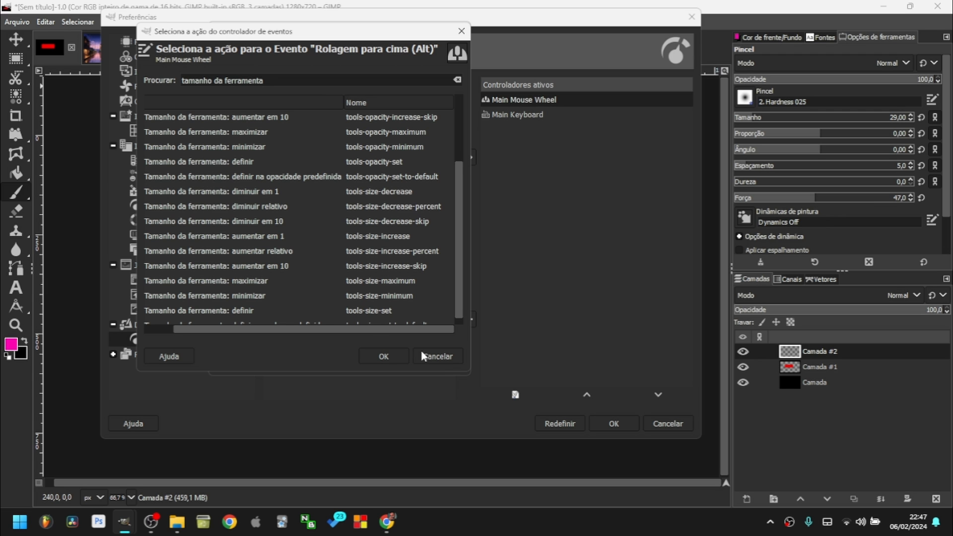
Cancel the action chooser, review the Main Mouse Wheel event bindings, and close the controller settings unchanged.
left_click(442, 356)
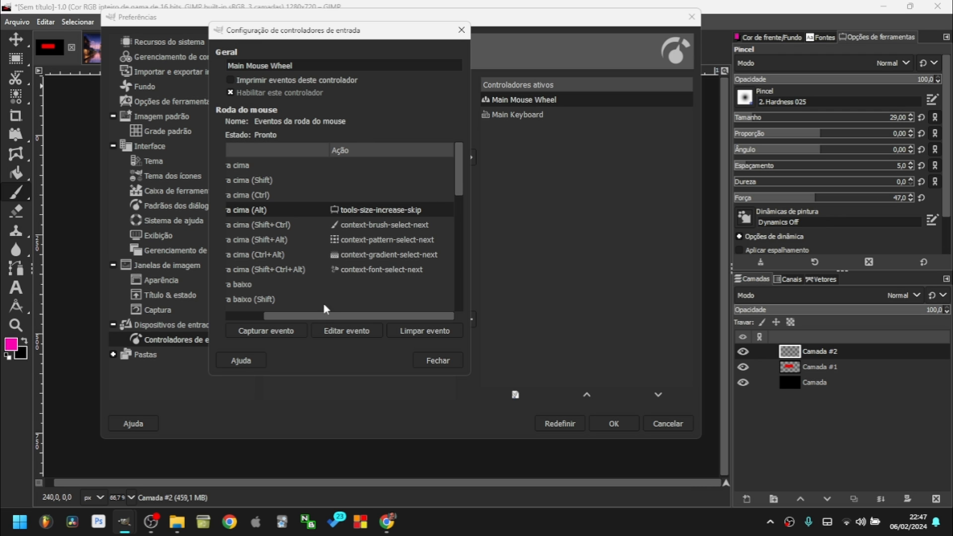
left_click_drag(322, 315, 285, 315)
scroll(321, 254, "down", 5)
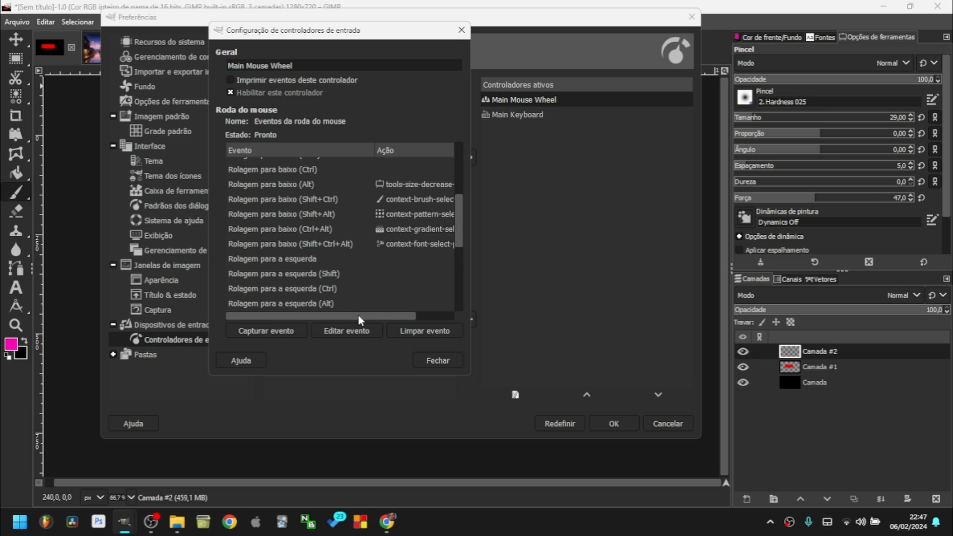
left_click_drag(358, 314, 397, 314)
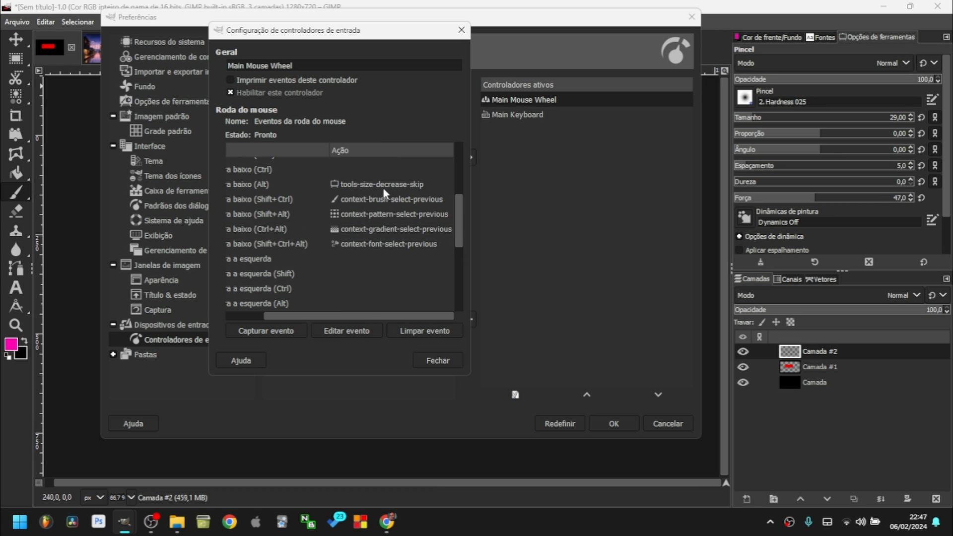
left_click(436, 361)
Return to the image and try some magenta test strokes, then undo them.
left_click(614, 423)
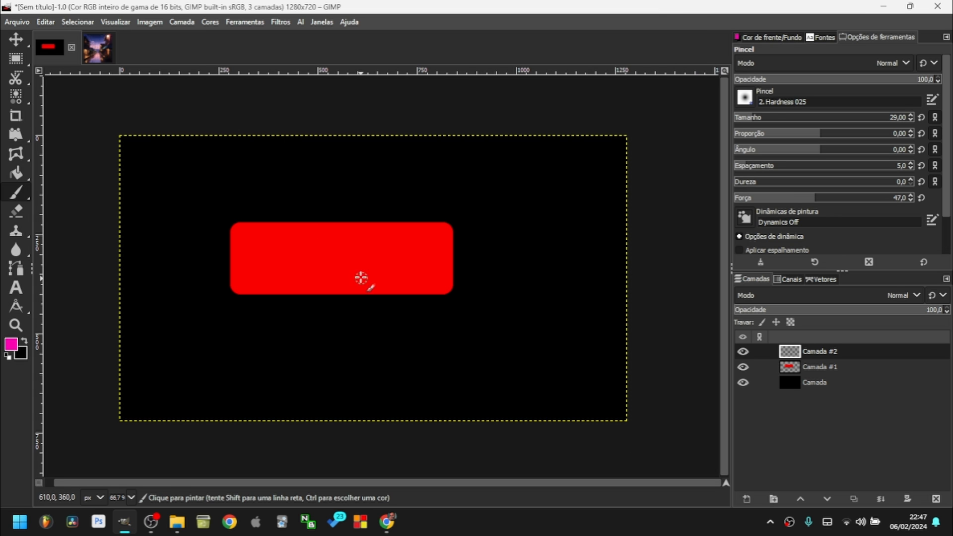
scroll(485, 277, "up", 10)
mouse_move(485, 276)
left_mouse_down()
mouse_move(285, 361)
mouse_move(412, 249)
left_mouse_up()
key("ctrl+z")
scroll(419, 255, "down", 1)
Shrink the paintbrush to size 57 and test freehand magenta strokes, undoing each.
left_click_drag(859, 119, 748, 119)
left_click(794, 121)
left_click(762, 123)
mouse_move(555, 202)
left_mouse_down()
mouse_move(597, 302)
mouse_move(565, 230)
mouse_move(626, 211)
left_mouse_up()
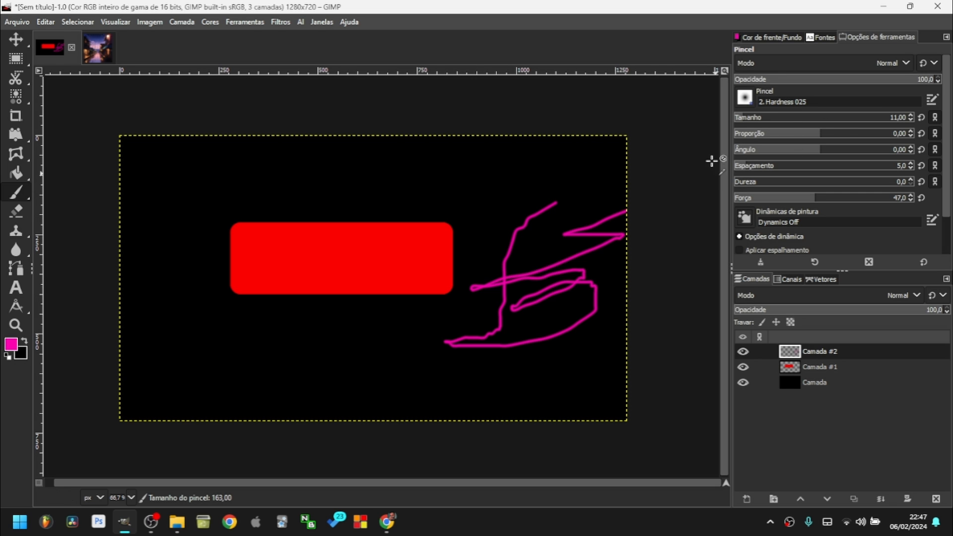
key("ctrl+z")
scroll(493, 237, "up", 12)
mouse_move(546, 178)
left_mouse_down()
mouse_move(472, 315)
mouse_move(489, 267)
left_mouse_up()
key("ctrl+z")
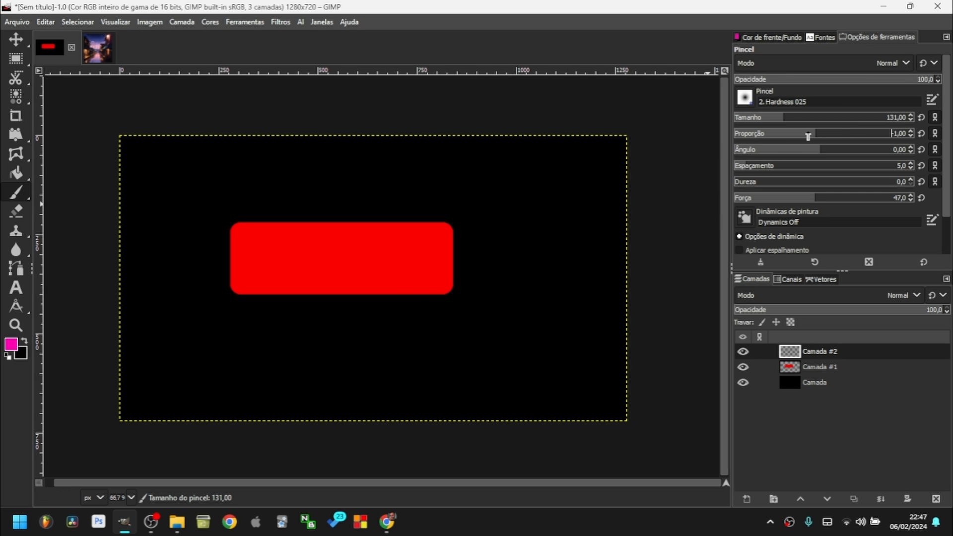
Squash the brush into a narrow ellipse and paint a wide magenta stroke.
left_click_drag(814, 135, 760, 134)
scroll(502, 250, "up", 20)
mouse_move(501, 250)
left_mouse_down()
mouse_move(513, 251)
mouse_move(225, 247)
mouse_move(600, 233)
left_mouse_up()
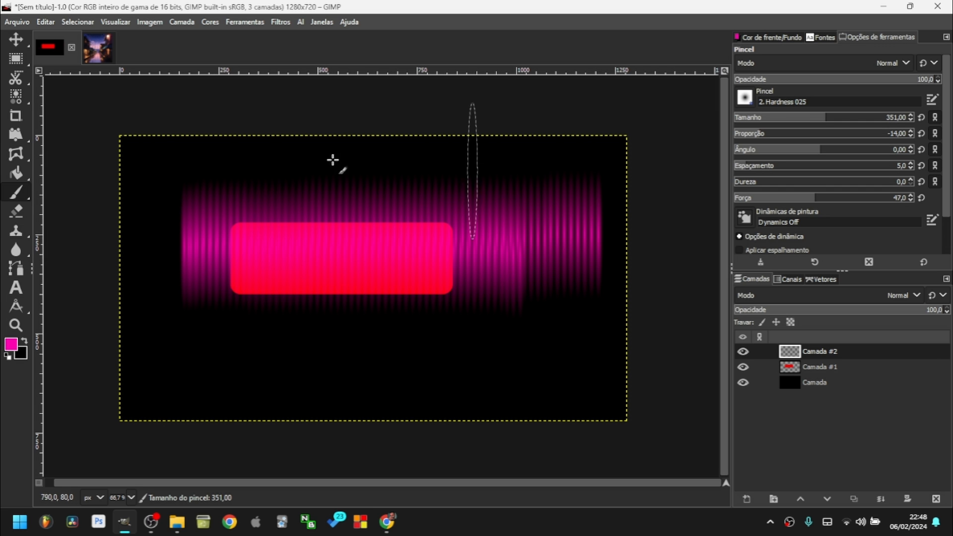
Tilt the brush to angle -142 and paint diagonal magenta streaks across the canvas.
scroll(479, 281, "up", 4)
scroll(478, 283, "left", 1)
left_click_drag(807, 150, 752, 150)
left_click_drag(507, 349, 520, 350)
mouse_move(360, 302)
left_mouse_down()
mouse_move(184, 235)
mouse_move(395, 324)
mouse_move(476, 383)
mouse_move(384, 267)
mouse_move(456, 248)
mouse_move(503, 218)
mouse_move(702, 202)
left_mouse_up()
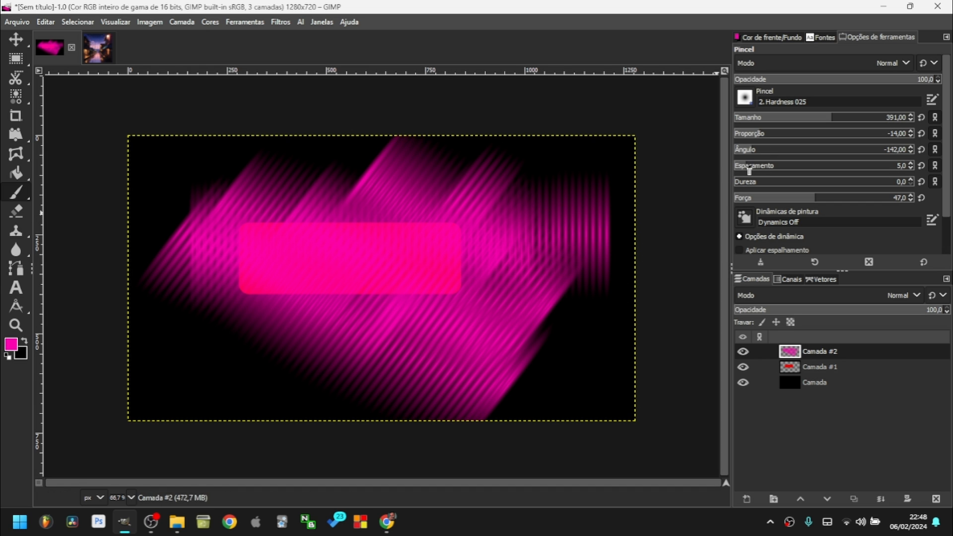
mouse_move(446, 315)
left_mouse_down()
mouse_move(453, 304)
mouse_move(336, 255)
mouse_move(619, 342)
mouse_move(580, 326)
mouse_move(559, 340)
left_mouse_up()
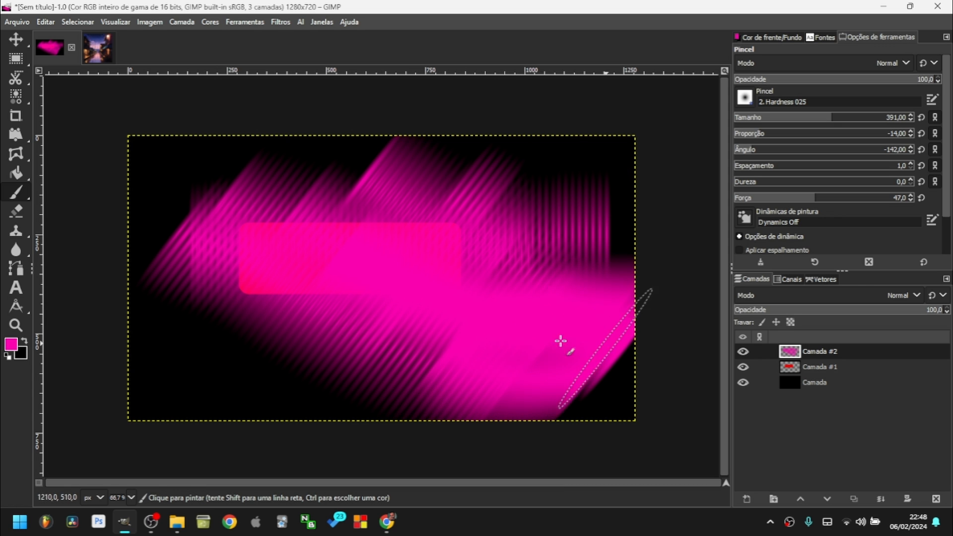
mouse_move(463, 305)
left_mouse_down()
mouse_move(410, 319)
mouse_move(367, 377)
left_mouse_up()
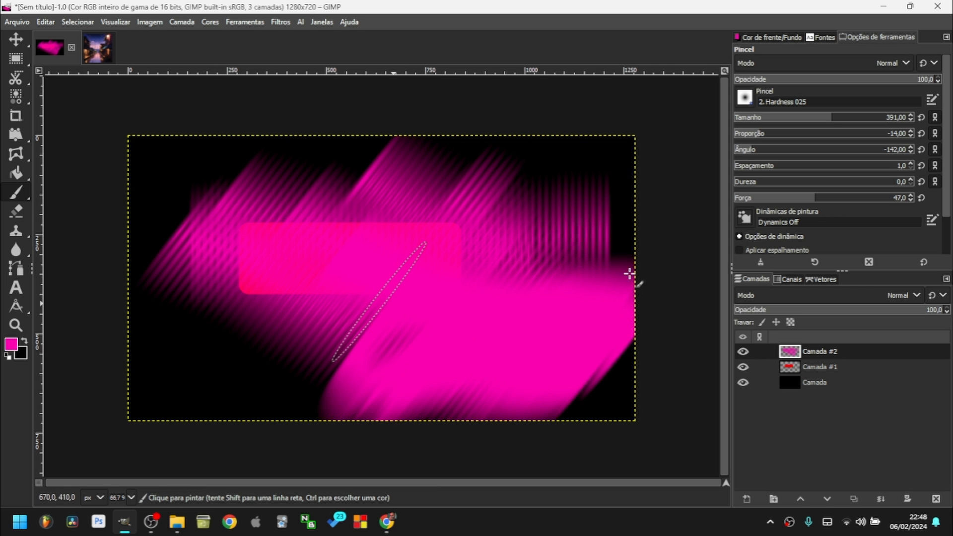
Delete the streak layer, add a new transparent layer, and undo a test stroke.
left_click(928, 500)
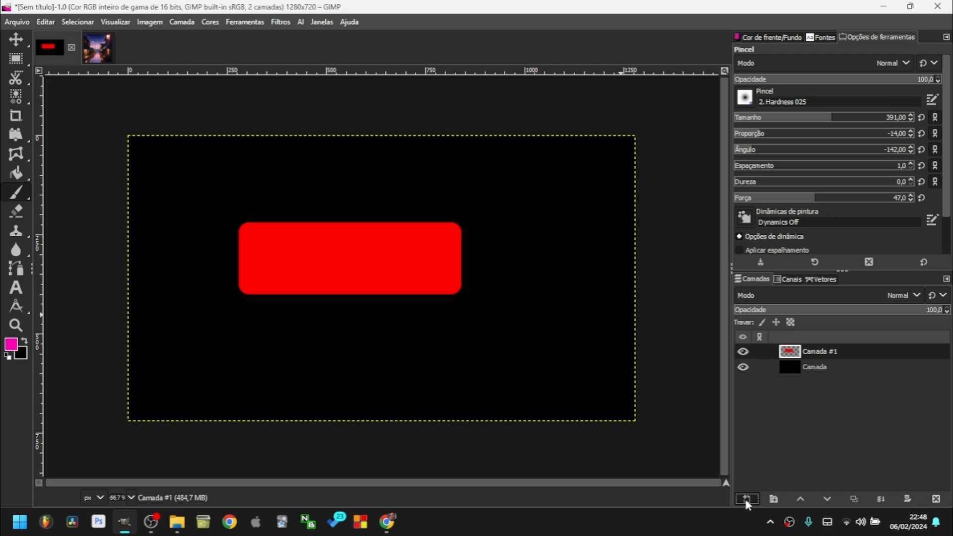
left_click(746, 499)
left_click(858, 483)
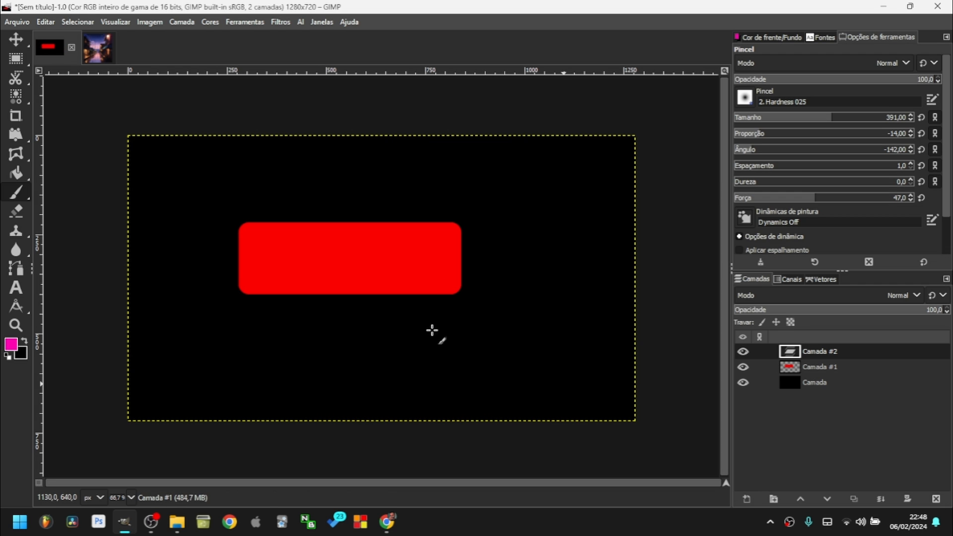
left_click_drag(219, 297, 330, 337)
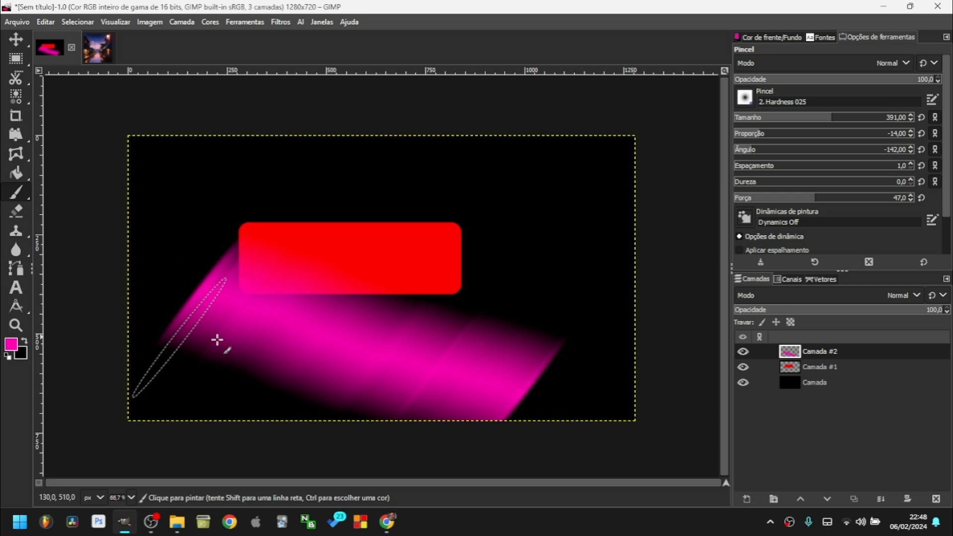
key("ctrl+z")
Set brush spacing to 18 and paint a row of diagonal dabs.
left_click_drag(757, 169, 869, 169)
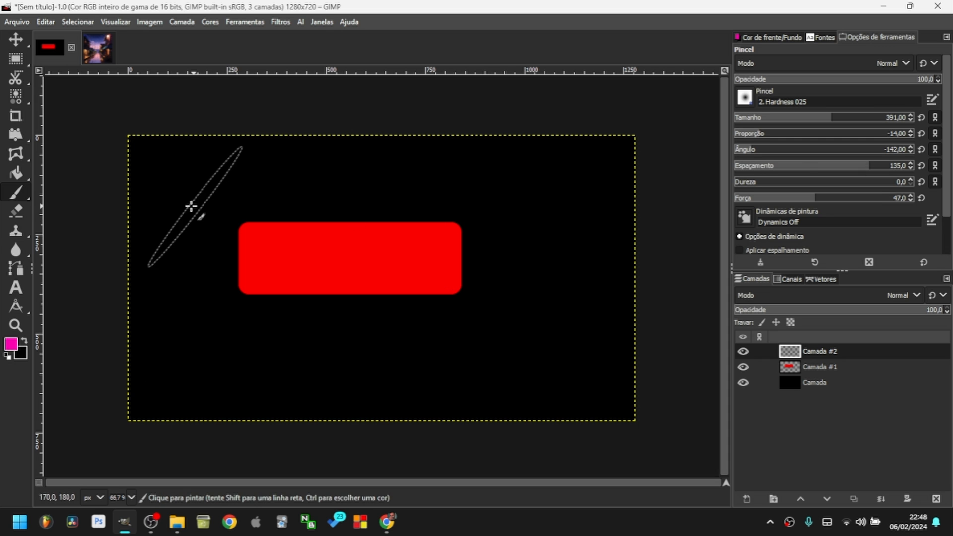
left_click_drag(806, 161, 771, 166)
left_click_drag(183, 170, 582, 347)
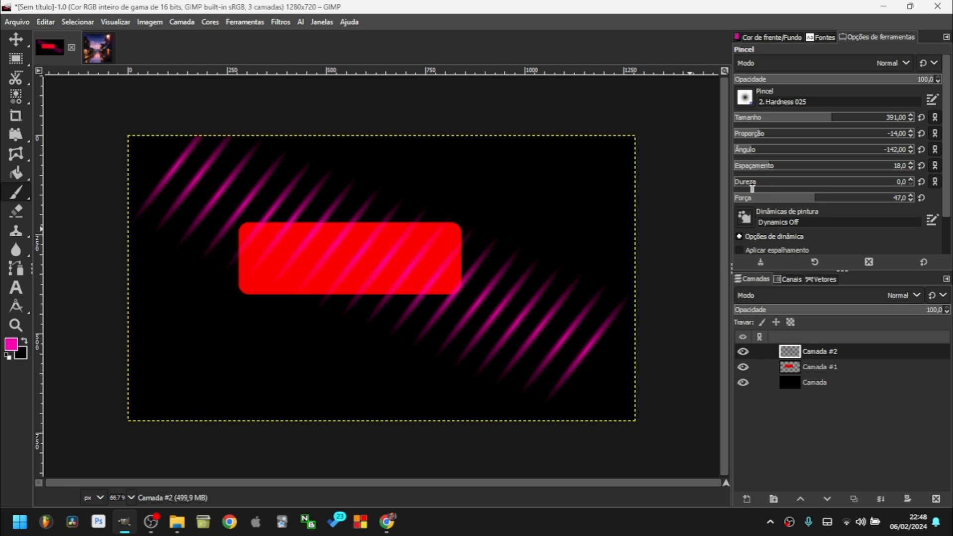
Set hardness to 100 and stamp solid magenta streaks around the red rectangle.
left_click_drag(763, 185, 919, 188)
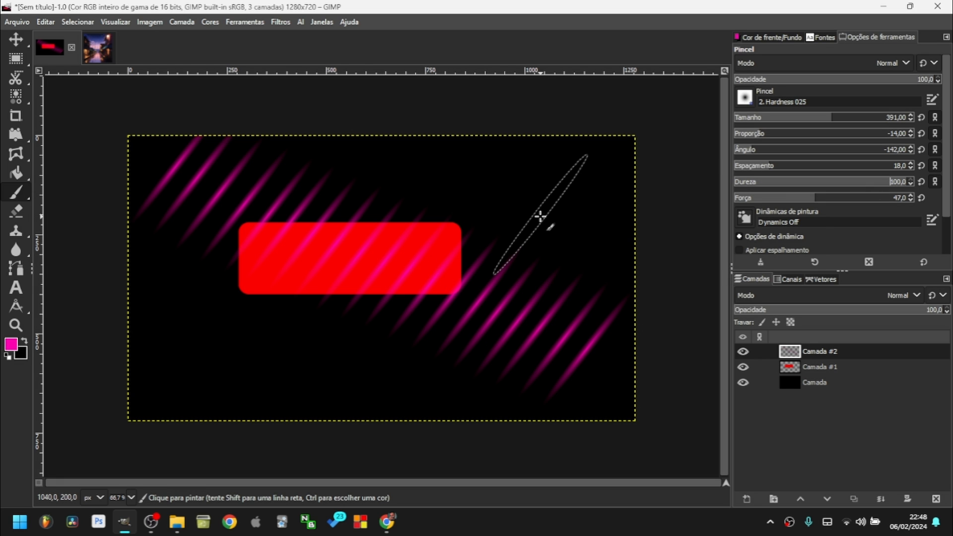
left_click(540, 211)
left_click(532, 298)
left_click(310, 338)
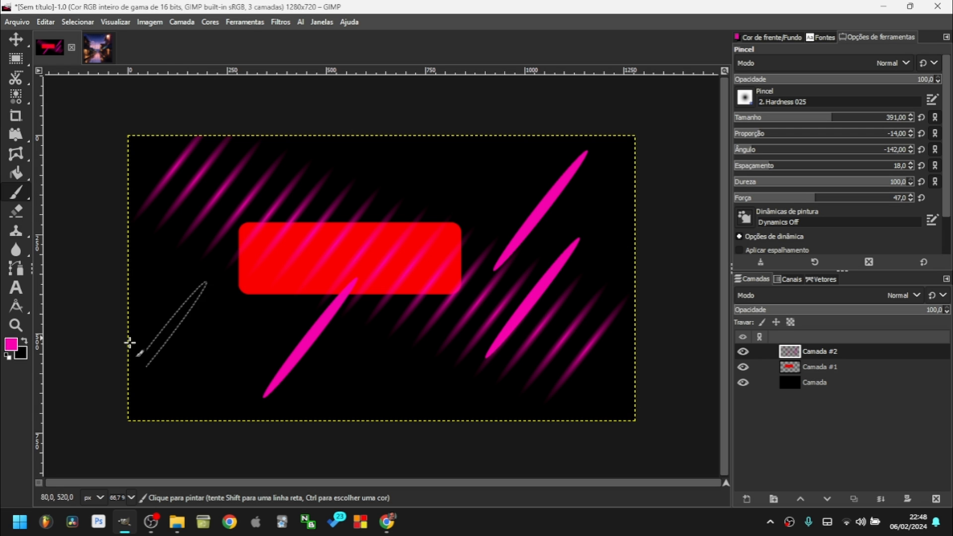
left_click(184, 338)
left_click(294, 217)
left_click(271, 296)
left_click(372, 240)
left_click(440, 252)
left_click(416, 333)
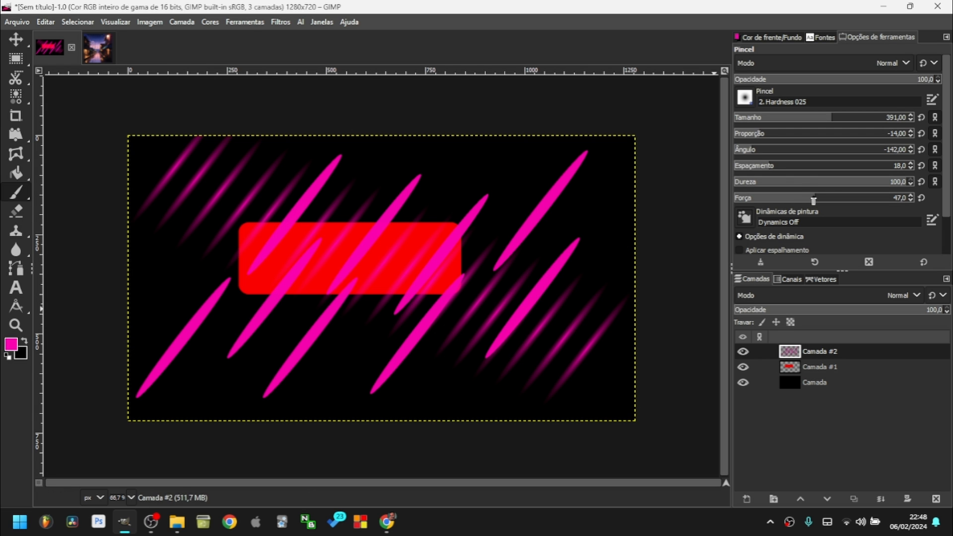
Return hardness to 0, enlarge the brush to 401, and delete the streak layer.
left_click_drag(834, 189, 274, 185)
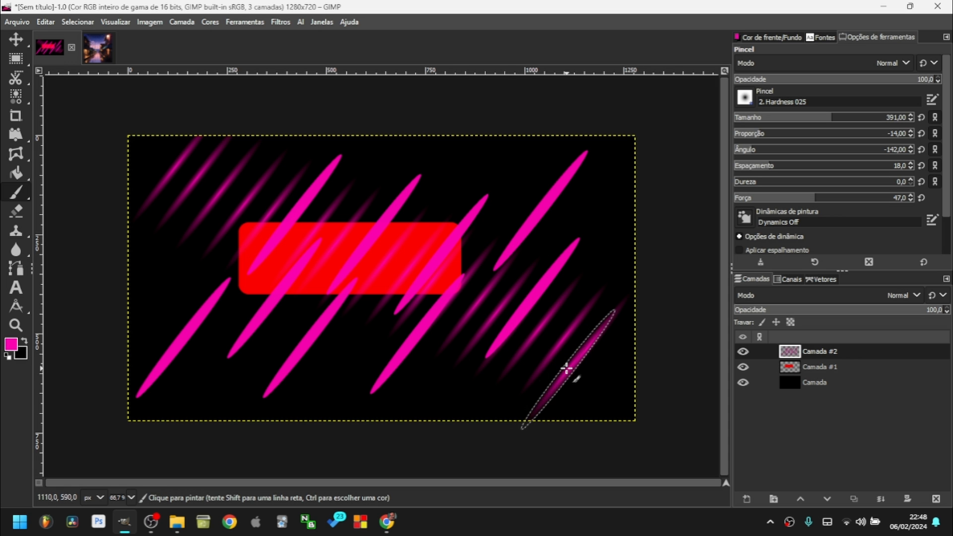
key("]")
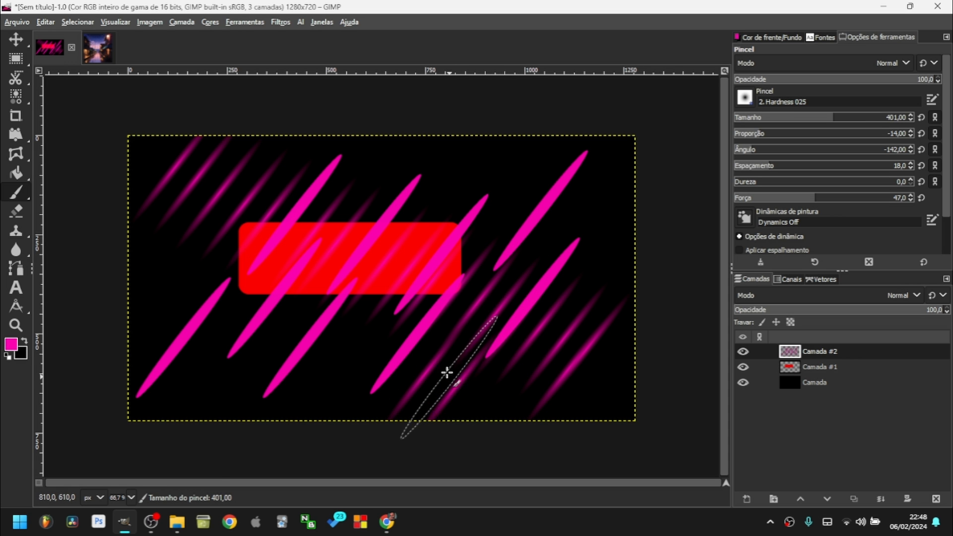
scroll(446, 355, "up", 3)
scroll(411, 317, "up", 2)
scroll(400, 302, "down", 6)
left_click(936, 498)
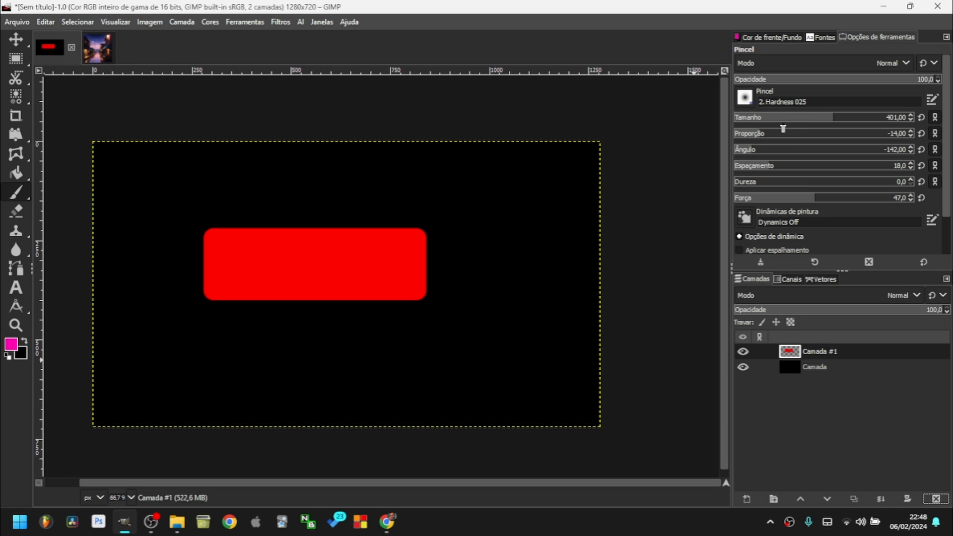
Reset the paintbrush tool options to their defaults.
left_click(921, 181)
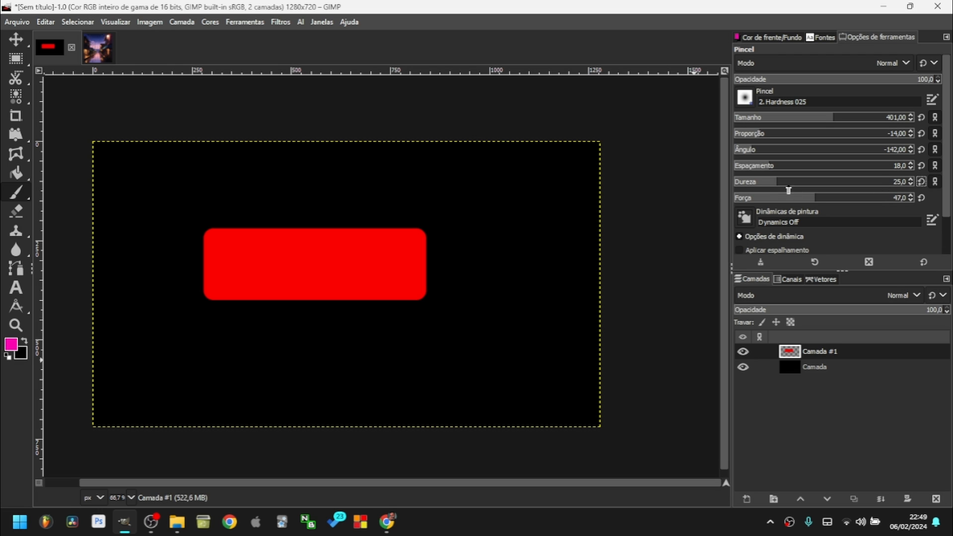
left_click(928, 61)
left_click(927, 60)
left_click(818, 262)
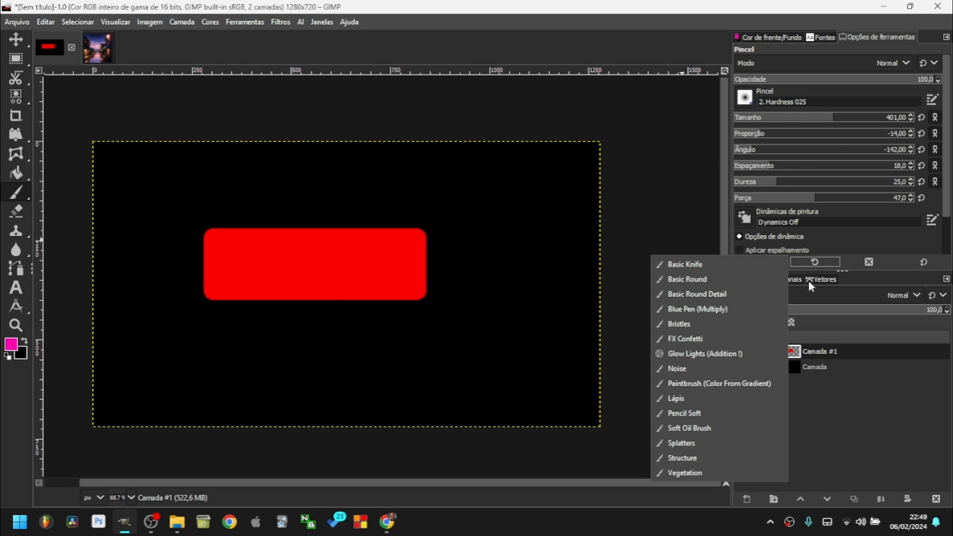
left_click(932, 263)
left_click(924, 263)
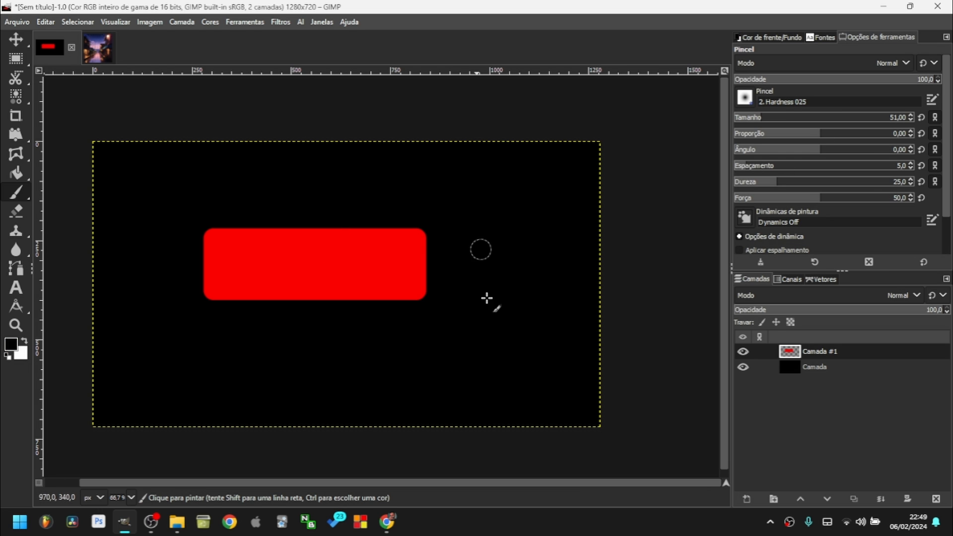
Swap colours so white is foreground and add a new transparent layer.
key("x")
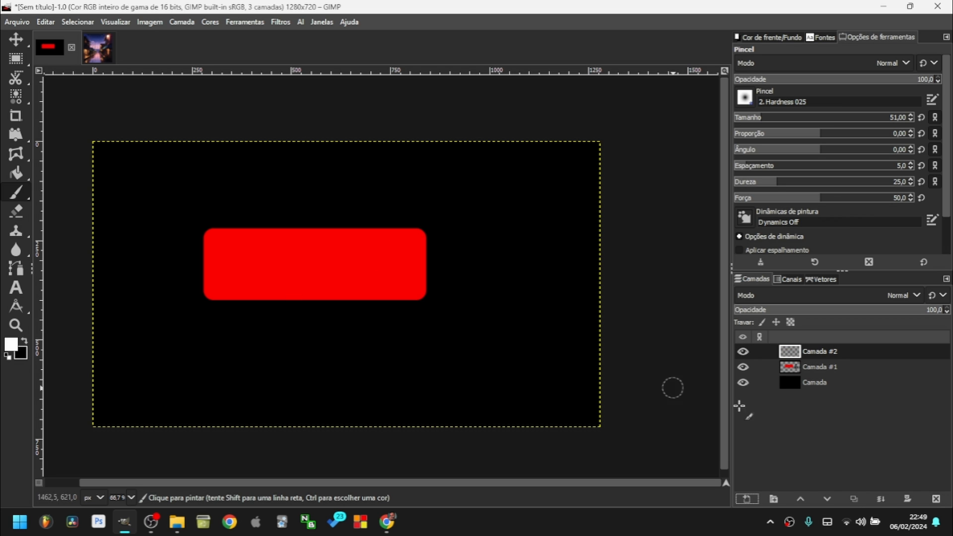
left_click(745, 498)
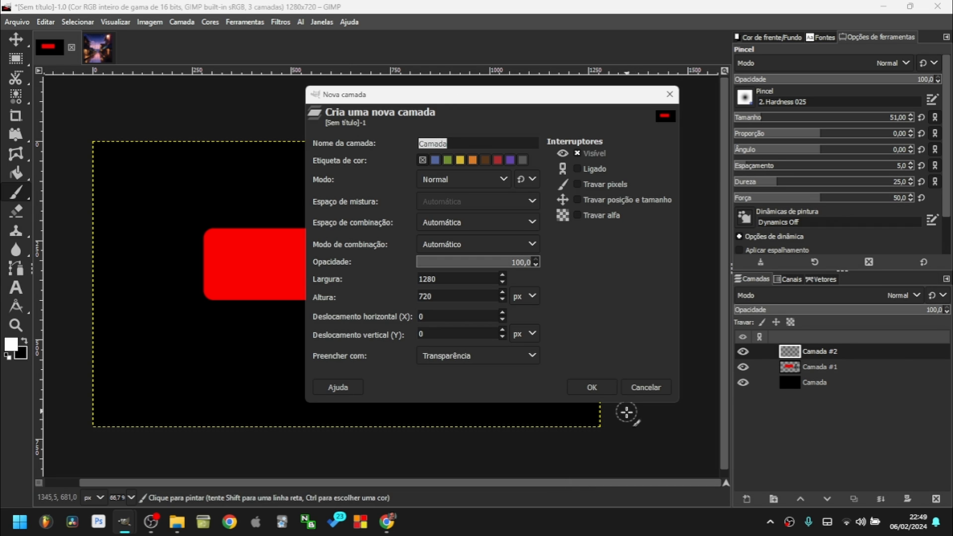
left_click(601, 389)
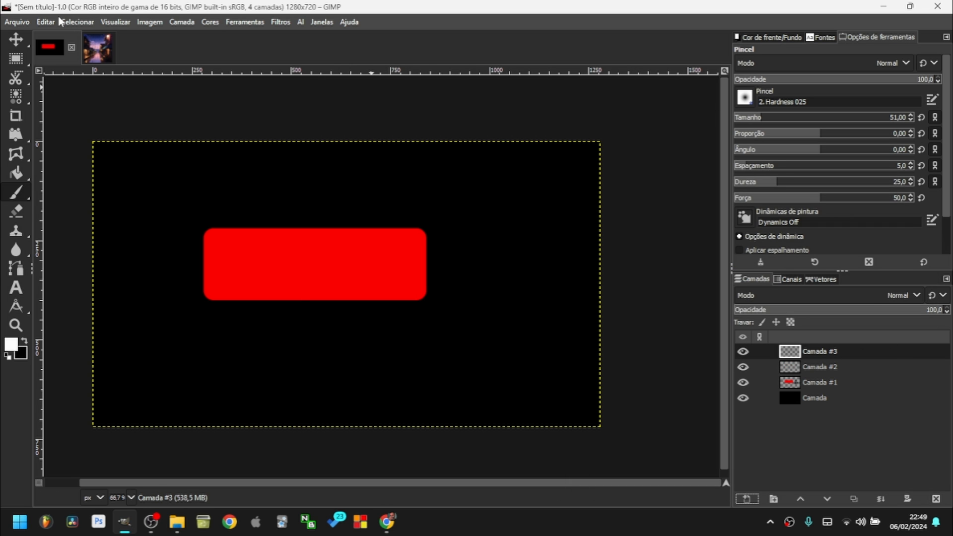
left_click(46, 21)
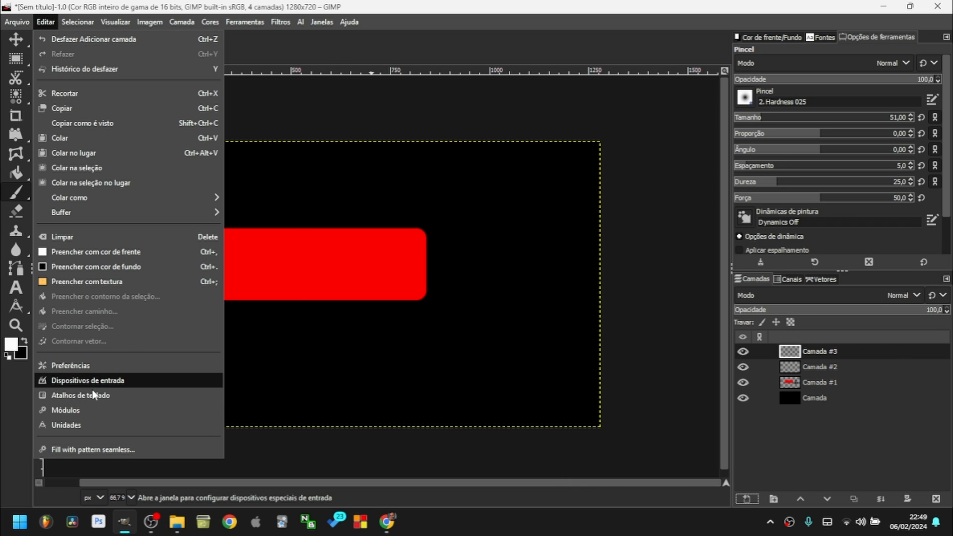
Look up the 'nova camada' new-layer actions in Keyboard Shortcuts, then close the editor.
left_click(85, 395)
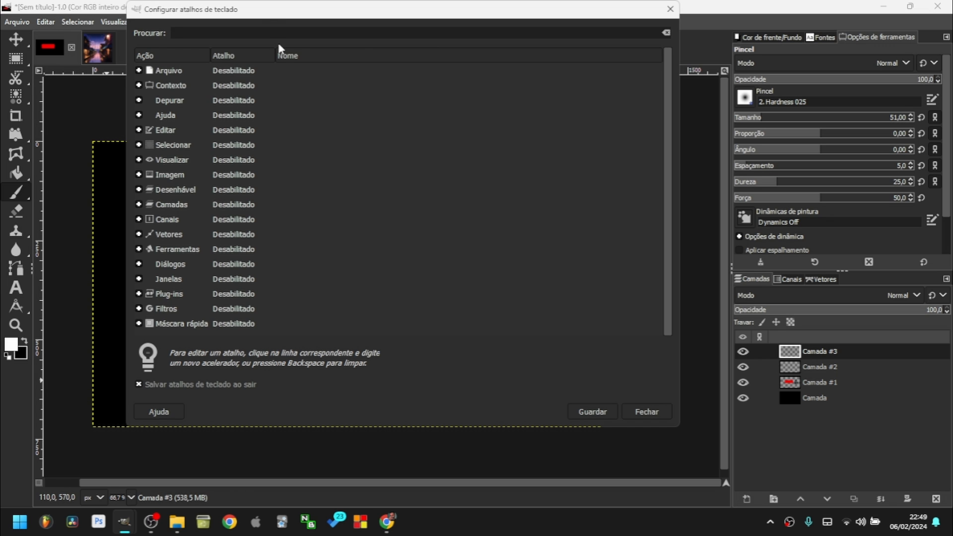
type("nova camada")
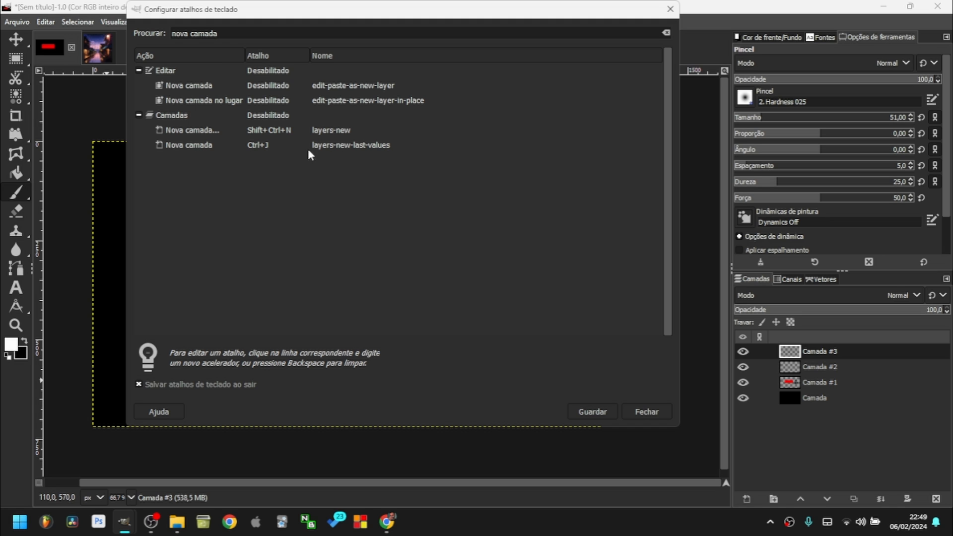
left_click(359, 147)
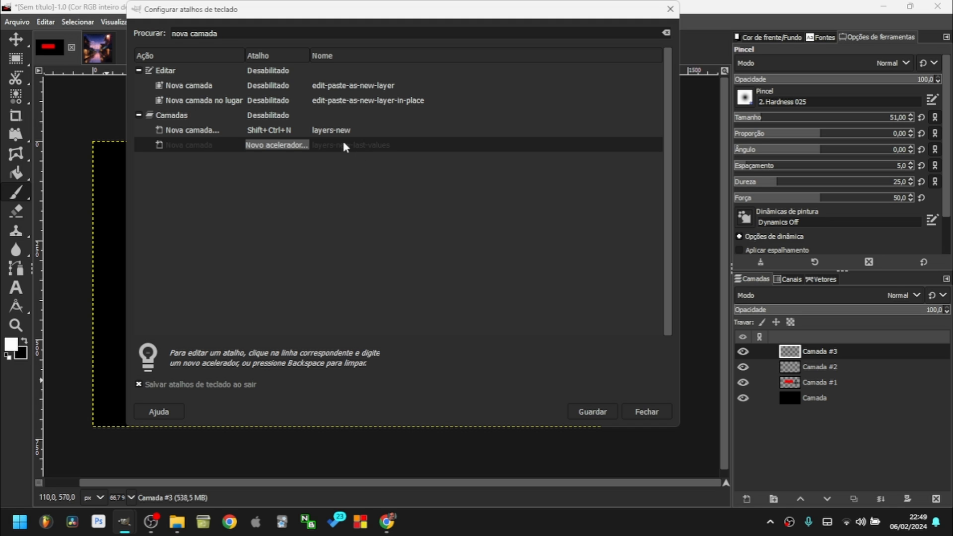
left_click(261, 131)
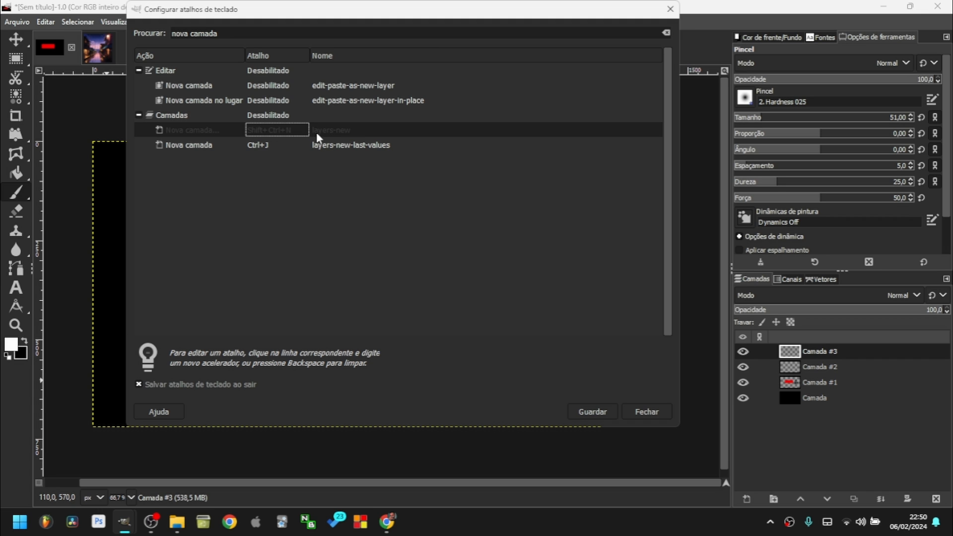
left_click(653, 416)
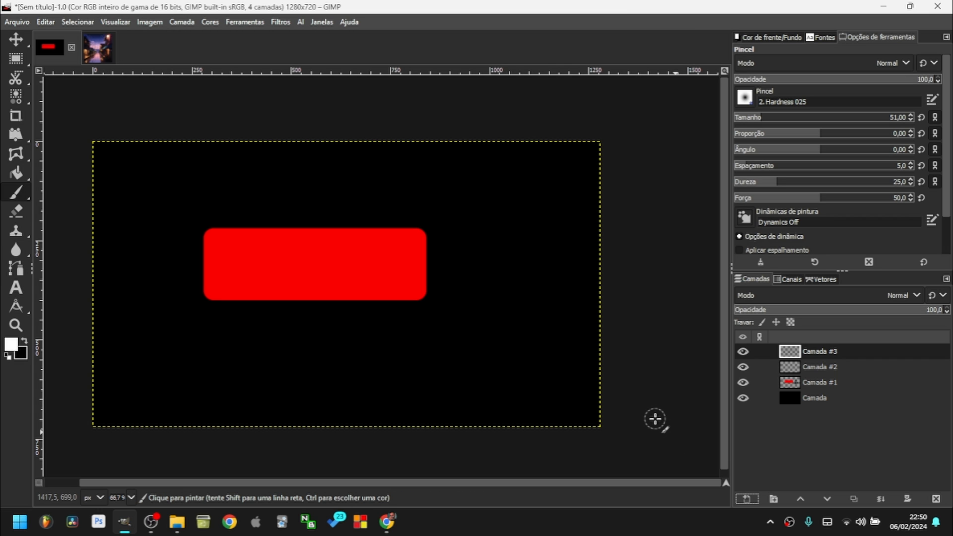
Create a new transparent layer with a custom name using Shift+Ctrl+N.
key("ctrl+shift+n")
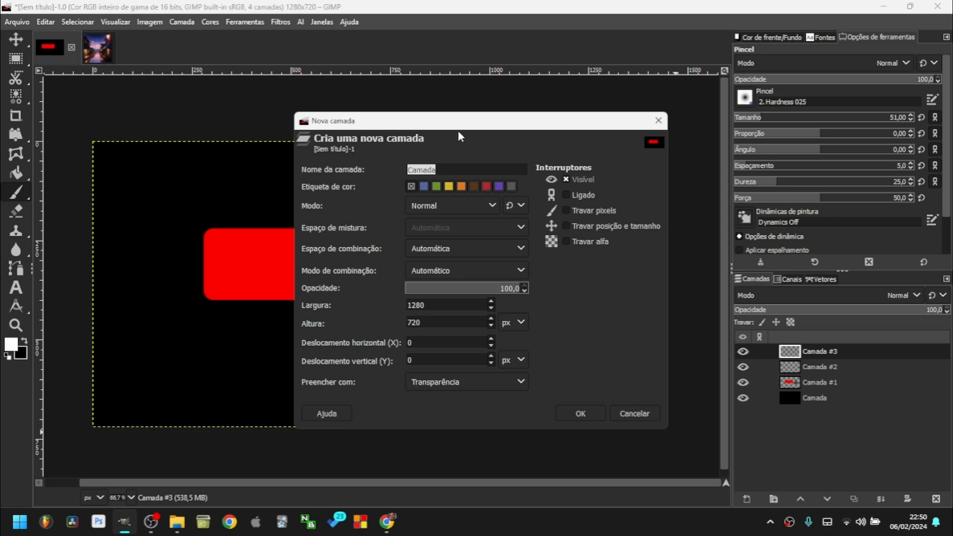
left_click_drag(457, 130, 374, 92)
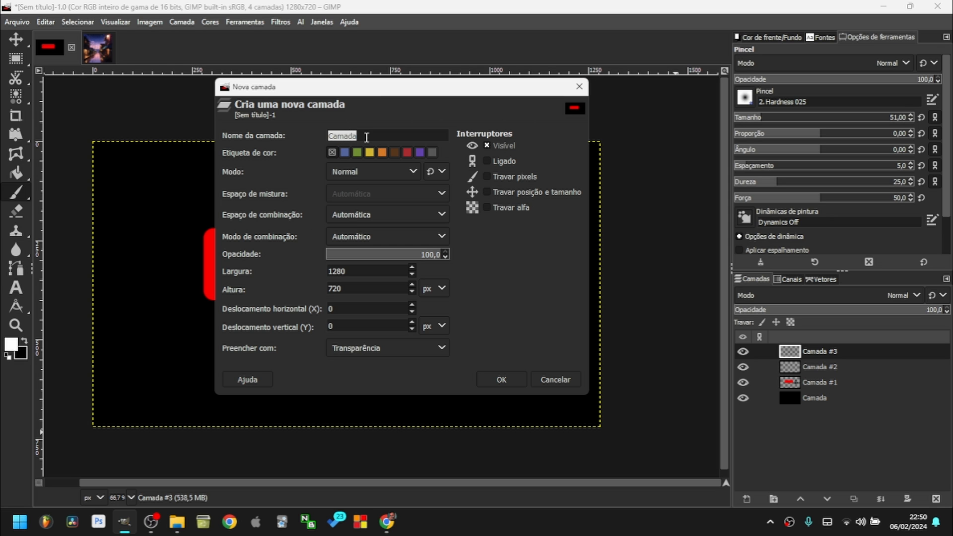
type("Lidson")
left_click(421, 255)
left_click(502, 380)
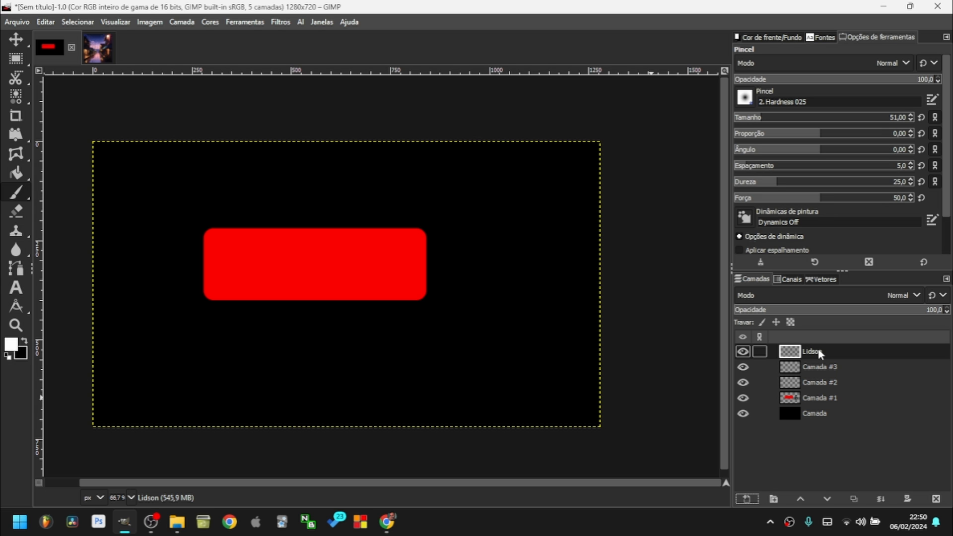
Bind the 'nova camada' layers-new-last-values action to Ctrl+Alt+A and save the shortcuts.
left_click(45, 22)
left_click(116, 395)
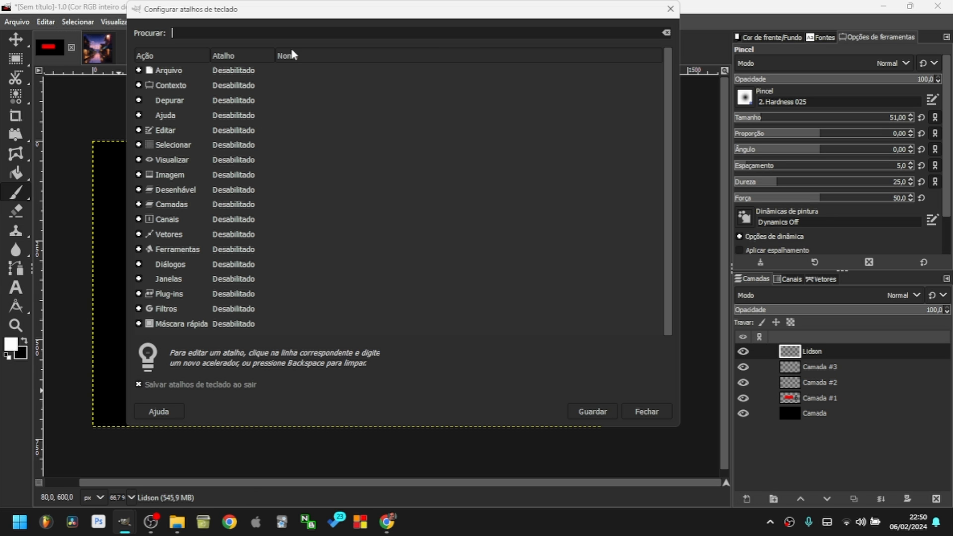
type("nova")
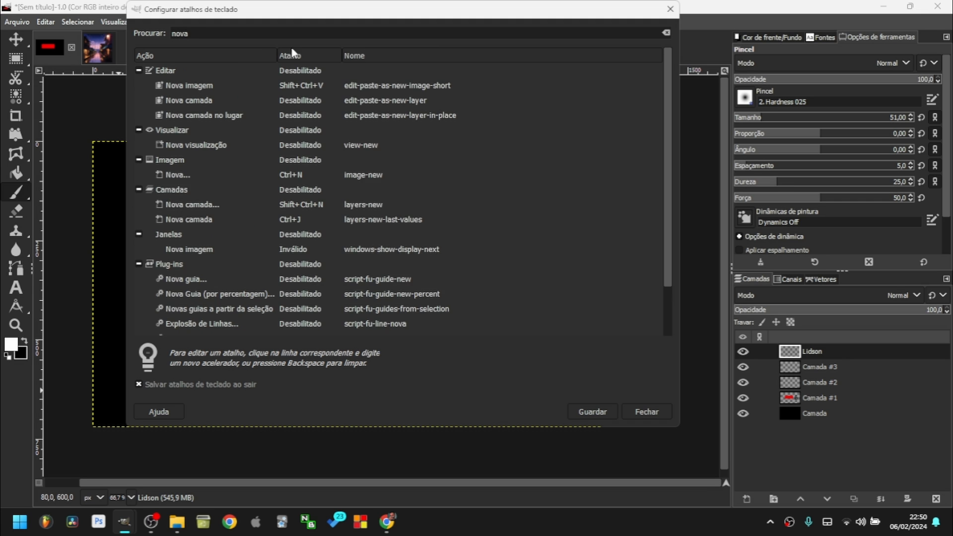
type(" camada")
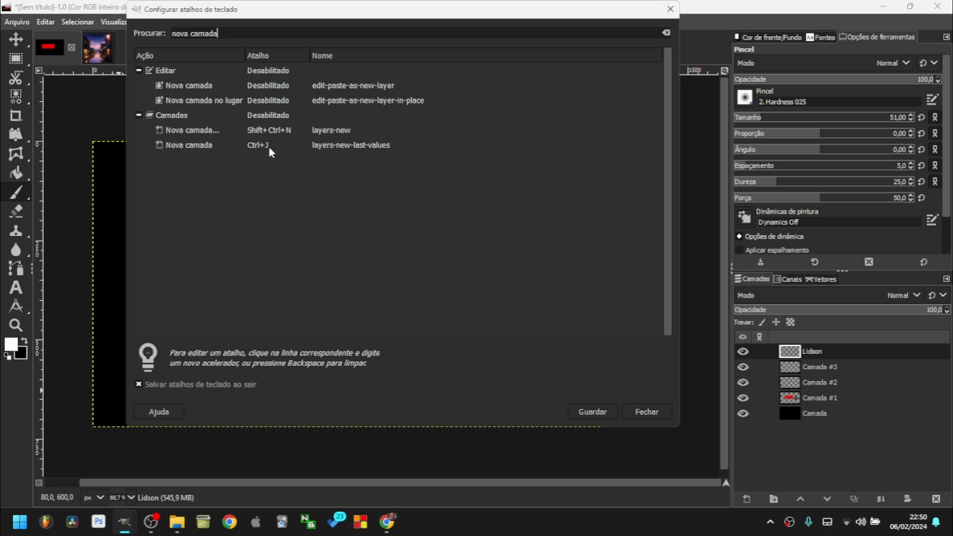
left_click(263, 145)
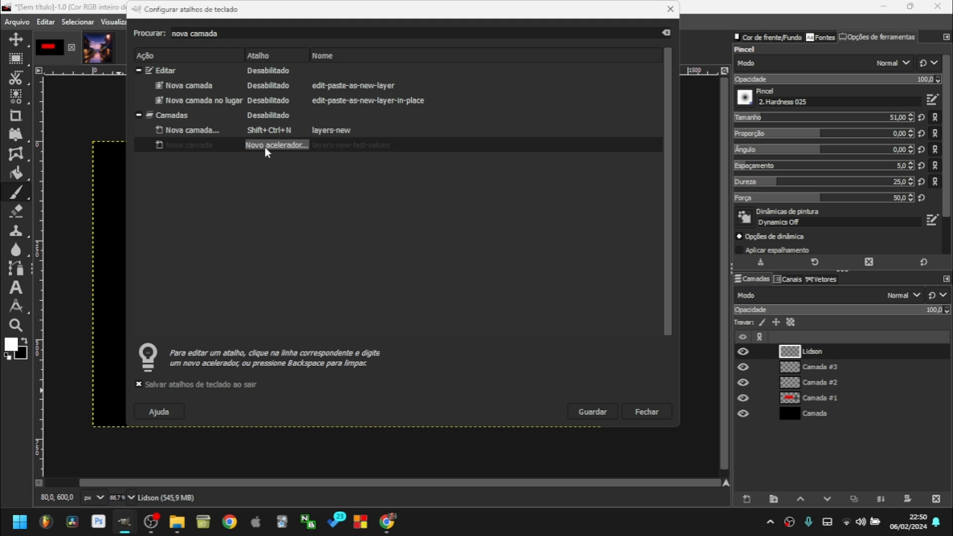
key("ctrl+alt+a")
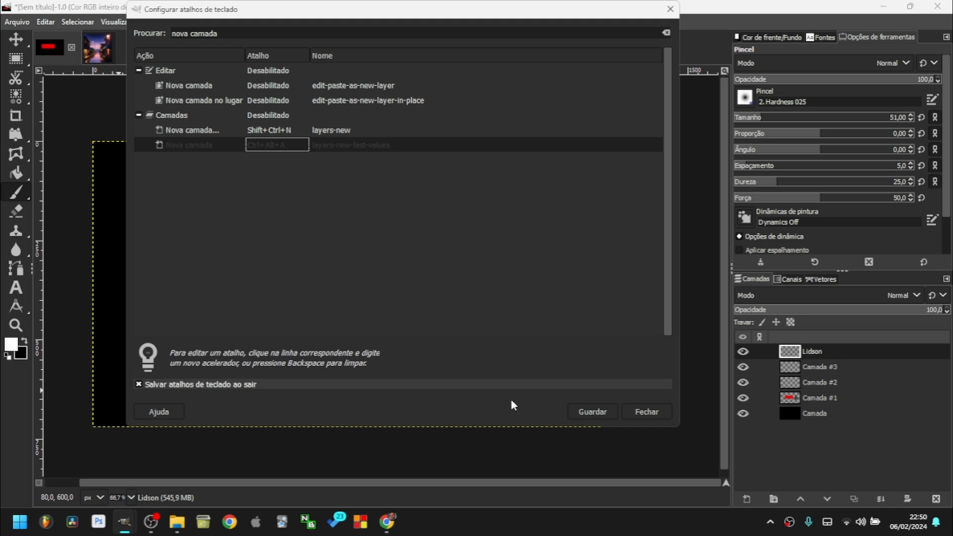
left_click(592, 410)
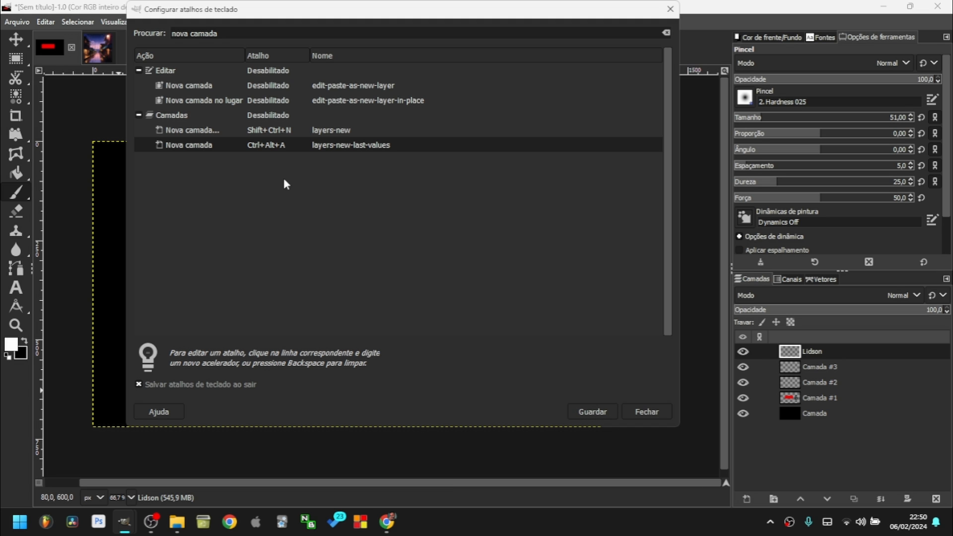
left_click(654, 414)
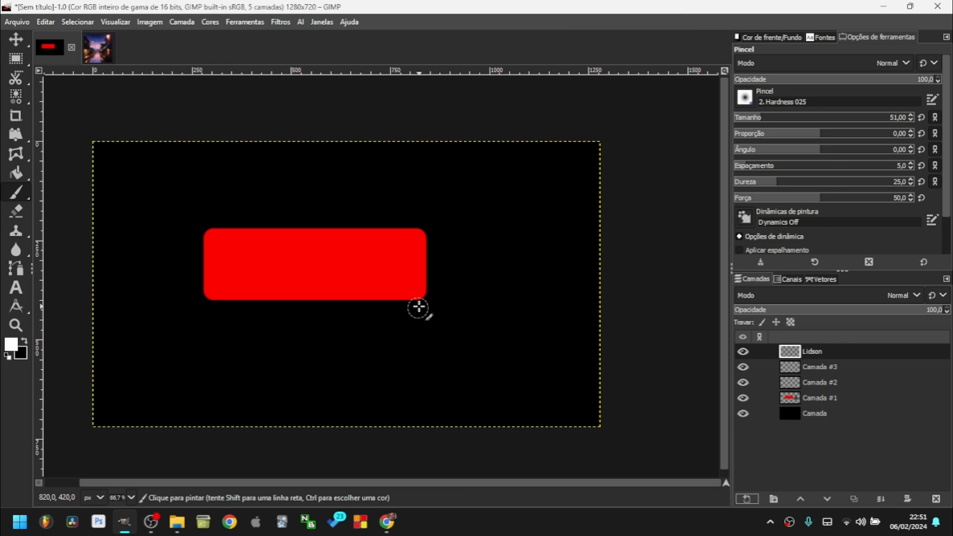
Add a stack of new layers with the shortcut, then undo to remove the extras.
key("ctrl+shift+d")
key("ctrl+shift+d")
key("ctrl+shift+d")
key("ctrl+shift+d")
key("ctrl+shift+d")
key("ctrl+shift+d")
key("ctrl+shift+d")
key("ctrl+shift+d")
key("ctrl+shift+d")
key("ctrl+shift+d")
key("ctrl+shift+d")
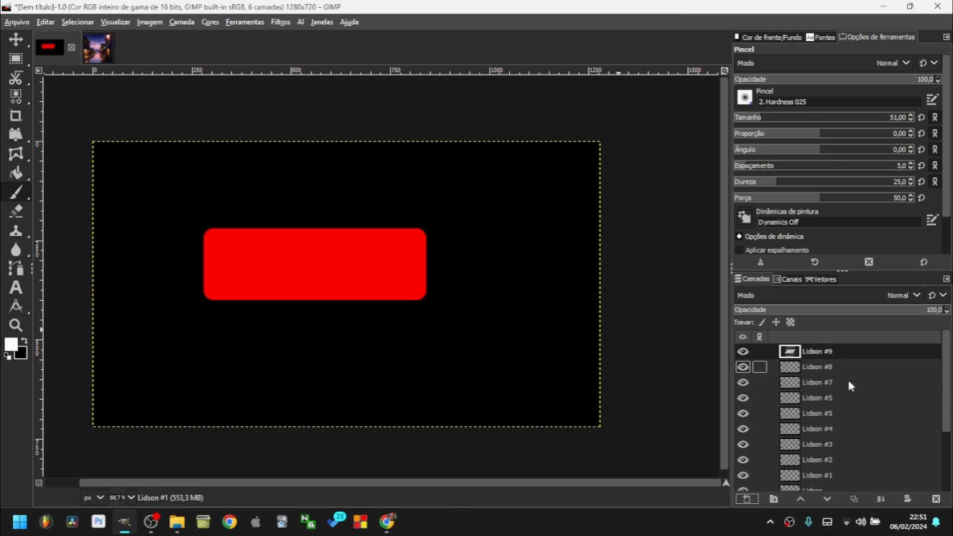
scroll(937, 384, "down", 6)
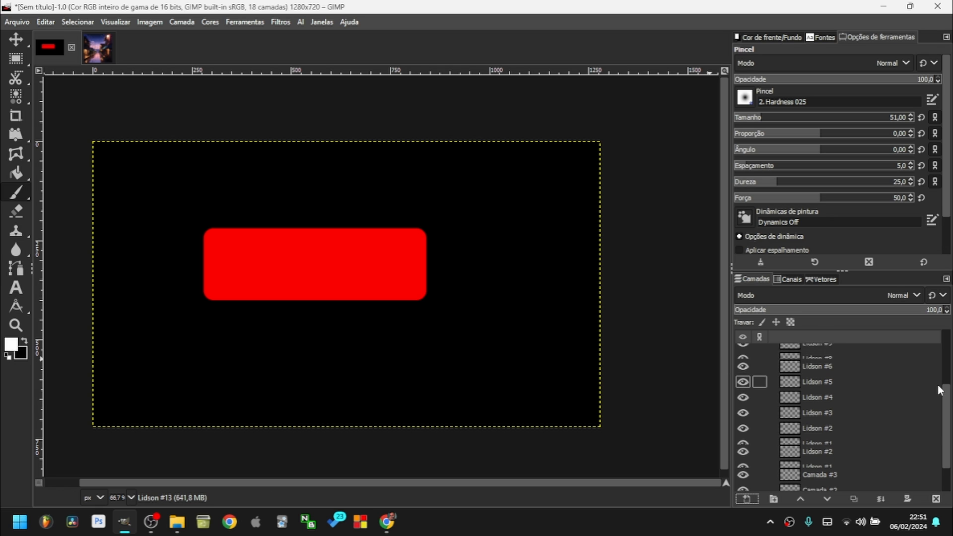
left_click(888, 451)
scroll(887, 399, "up", 6)
left_click(821, 366)
scroll(858, 406, "down", 6)
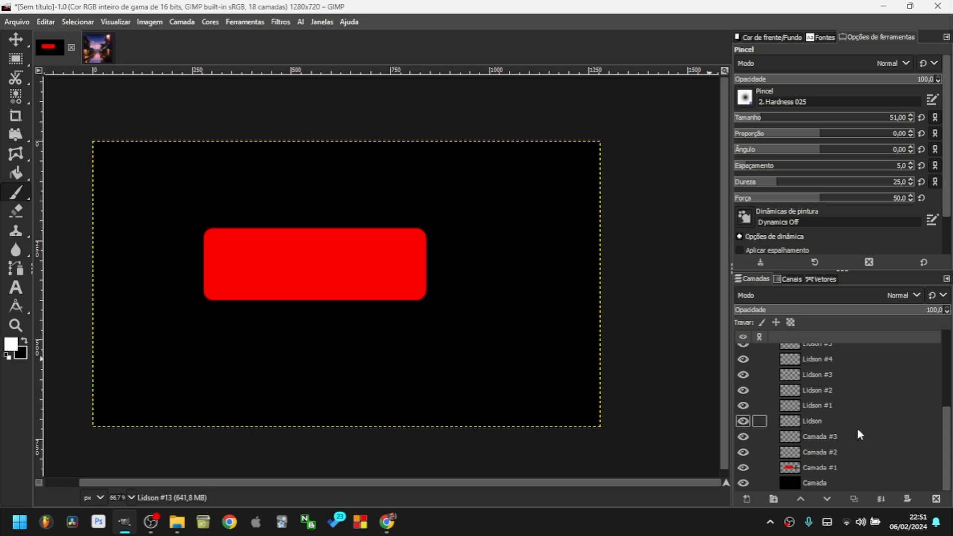
left_click(838, 467)
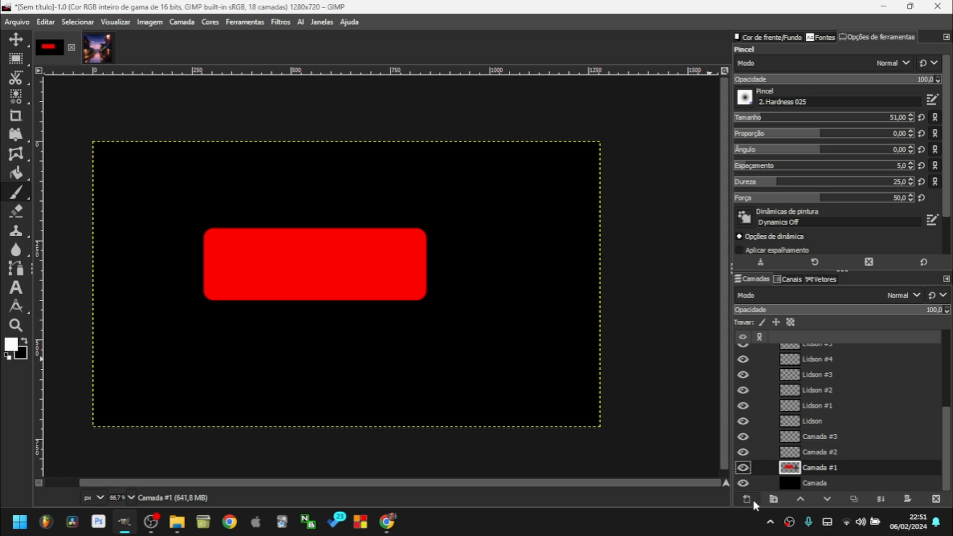
key("ctrl+z")
key("ctrl+z")
key("ctrl+z")
key("ctrl+z")
key("ctrl+z")
key("ctrl+z")
key("ctrl+z")
mouse_move(24, 189)
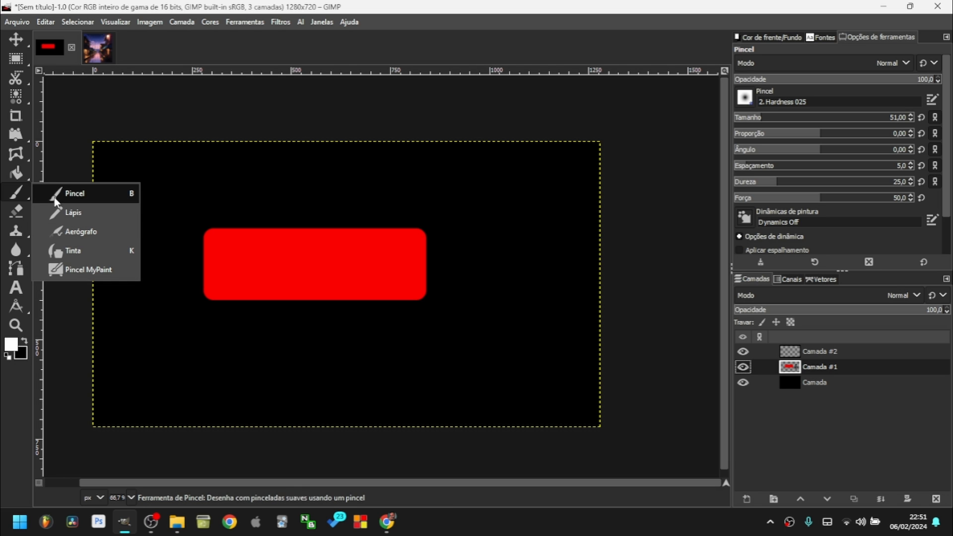
Erase black zigzag strokes through the red rectangle.
left_click(14, 214)
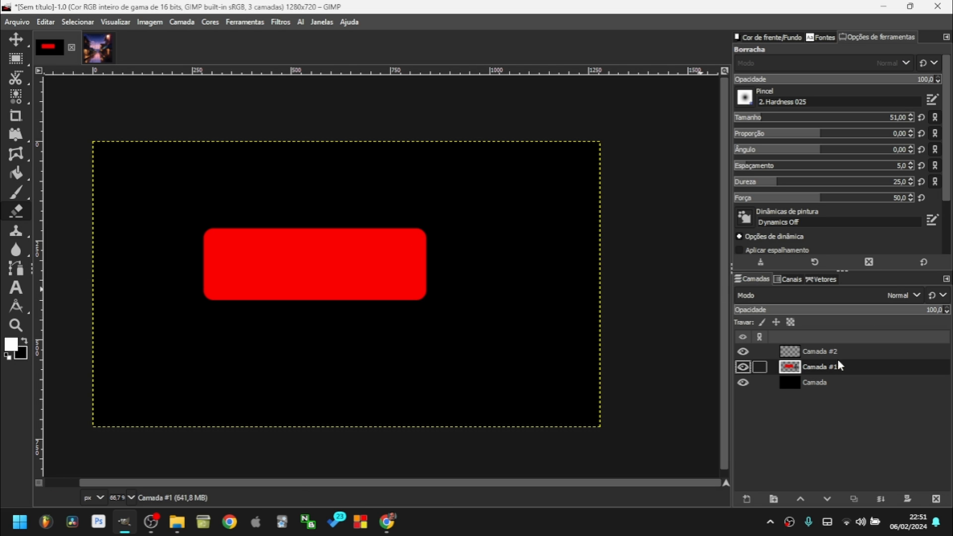
left_click_drag(407, 239, 420, 229)
mouse_move(370, 271)
left_mouse_down()
mouse_move(374, 249)
mouse_move(397, 233)
left_mouse_up()
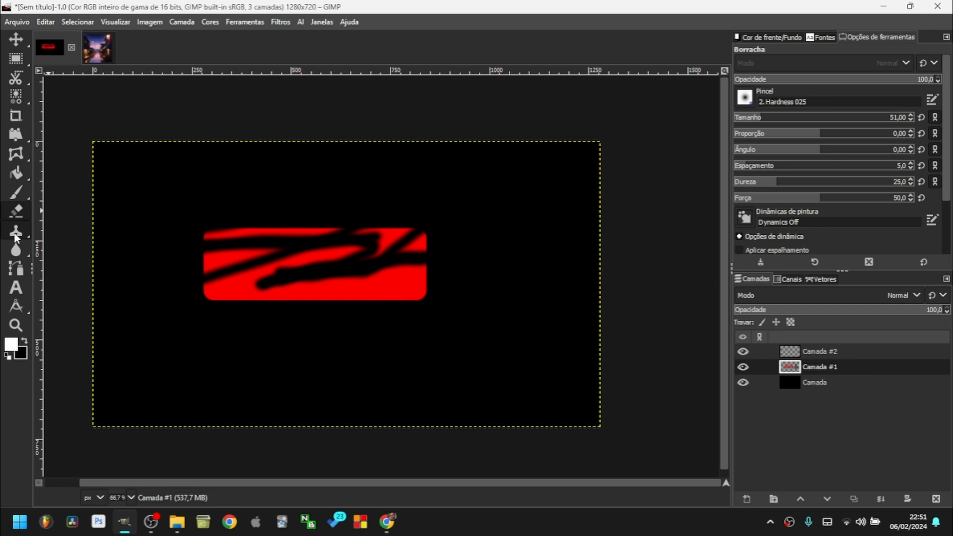
Clone from the rectangle to stamp red dots below and a copy at lower right.
mouse_move(15, 237)
left_click(92, 233)
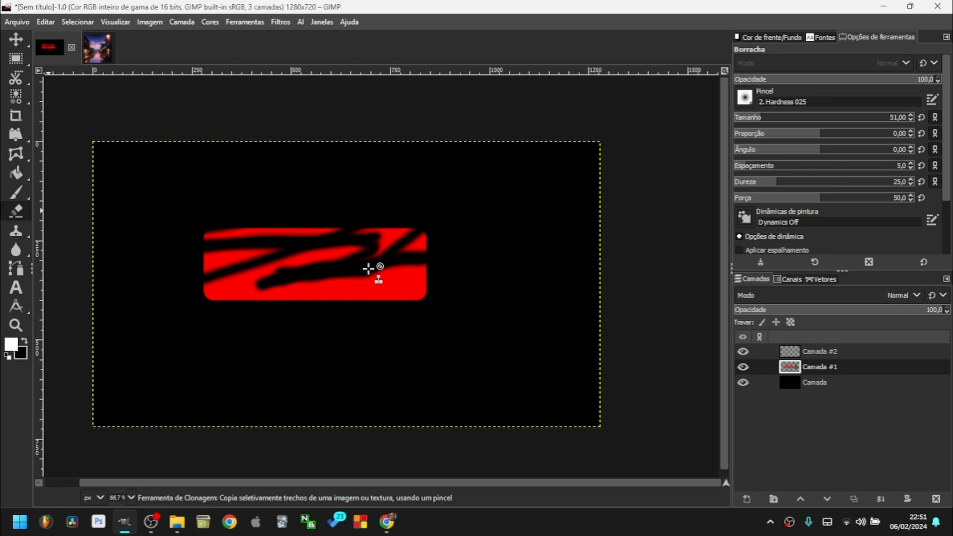
left_click(405, 285, "ctrl")
left_click(565, 268)
left_click(477, 351)
left_click(334, 363)
left_click(485, 391)
mouse_move(555, 313)
left_mouse_down()
mouse_move(423, 270)
mouse_move(520, 249)
left_mouse_up()
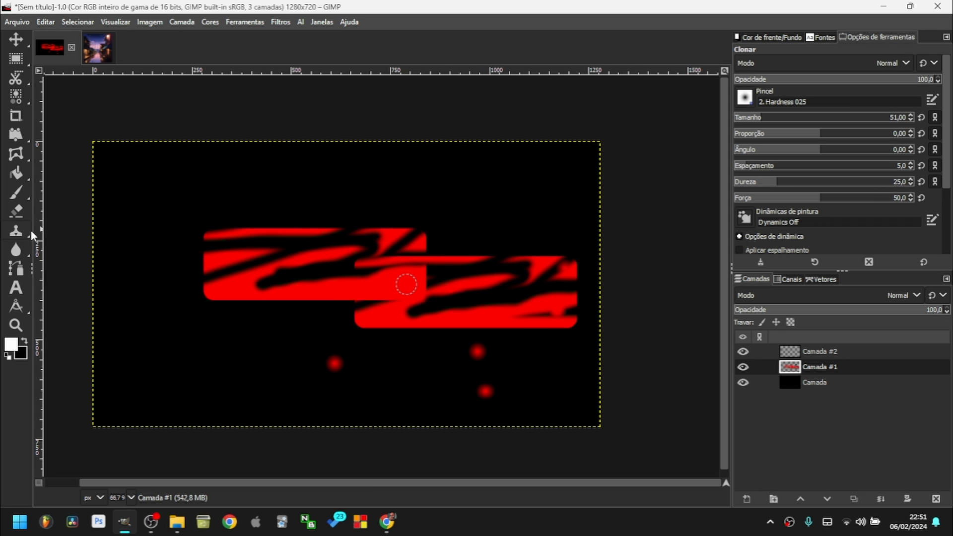
mouse_move(23, 233)
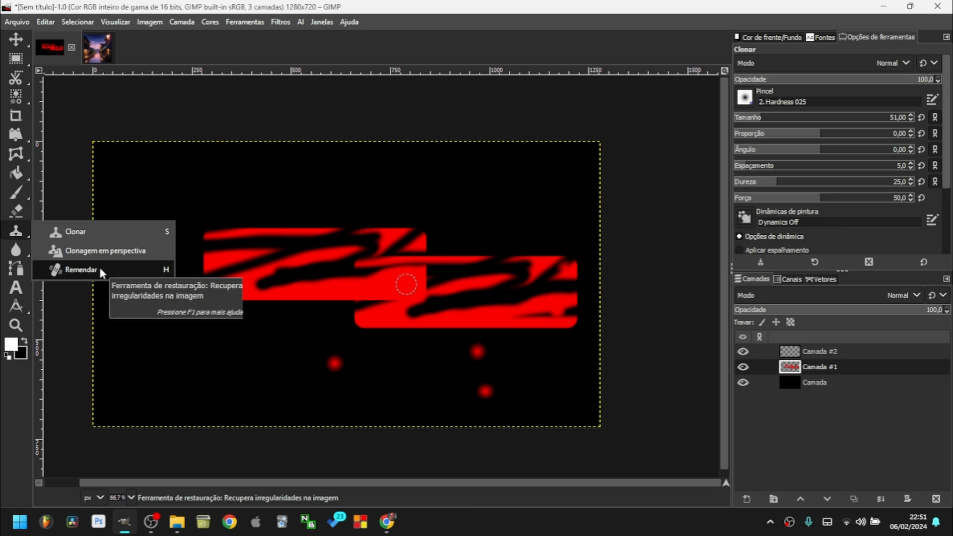
Smudge the left and right edges of the red shapes.
left_click(16, 249)
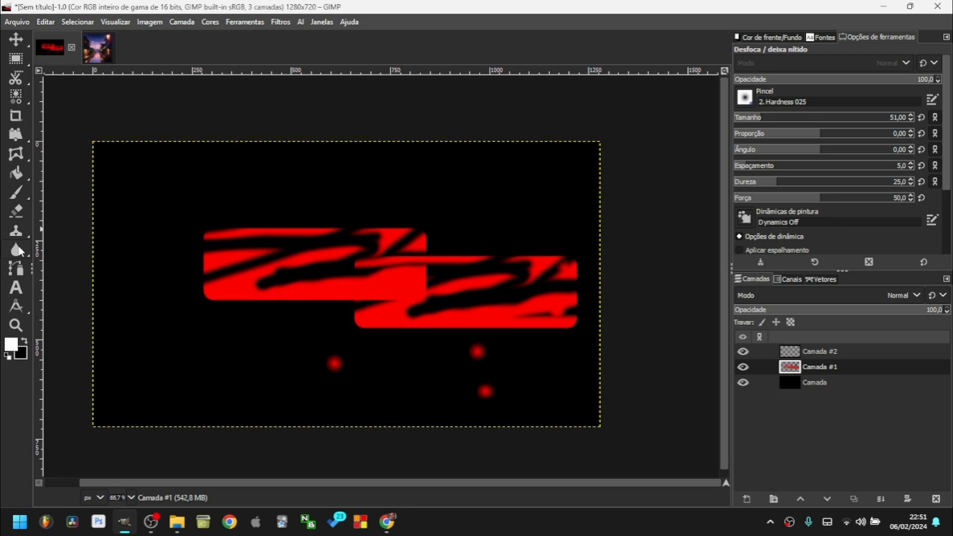
mouse_move(16, 250)
left_click(125, 252)
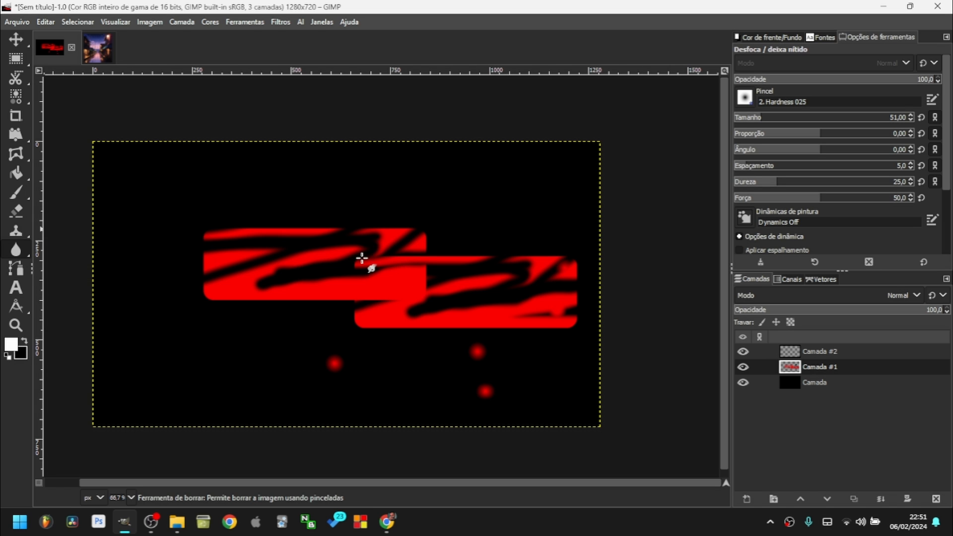
left_click_drag(352, 247, 540, 301)
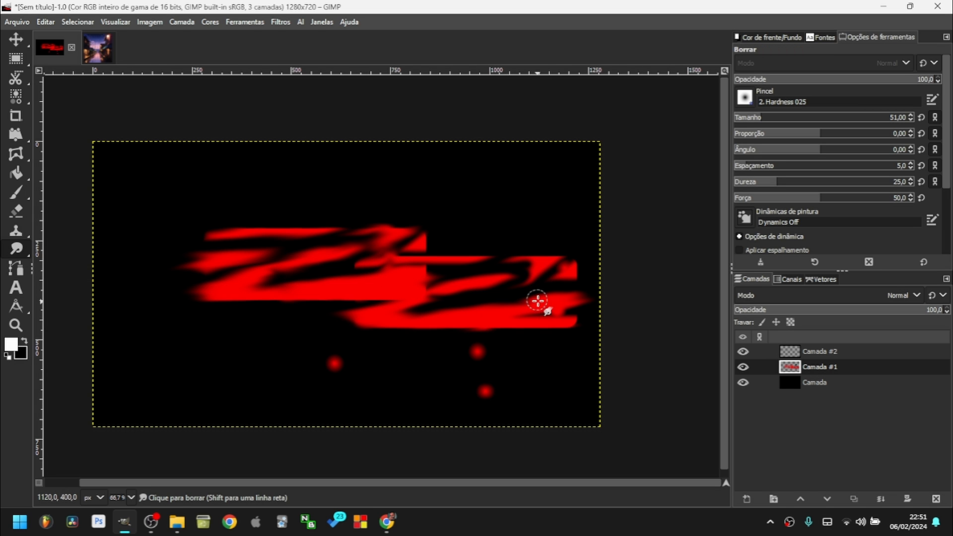
Apply a dodge stroke on the red shapes and enlarge the brush to 409.
mouse_move(20, 252)
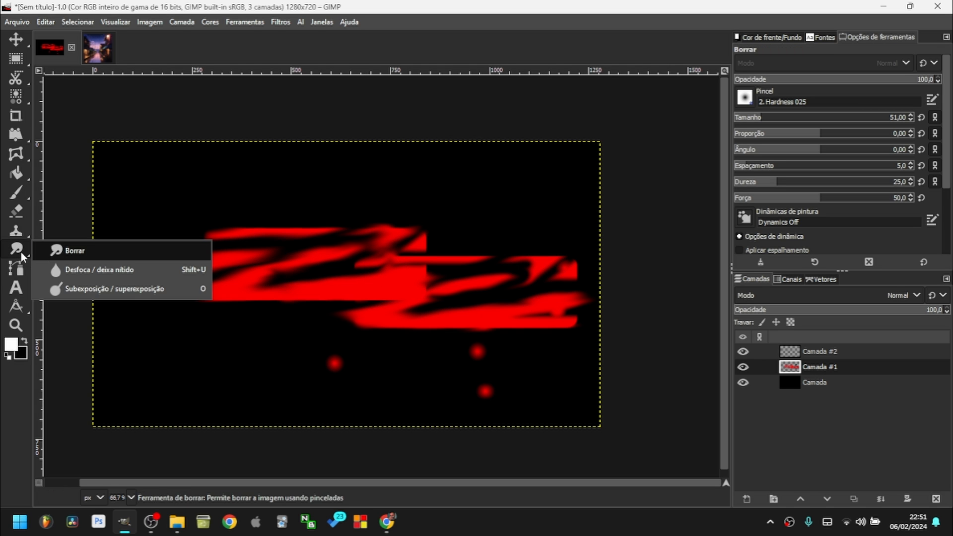
left_click(79, 269)
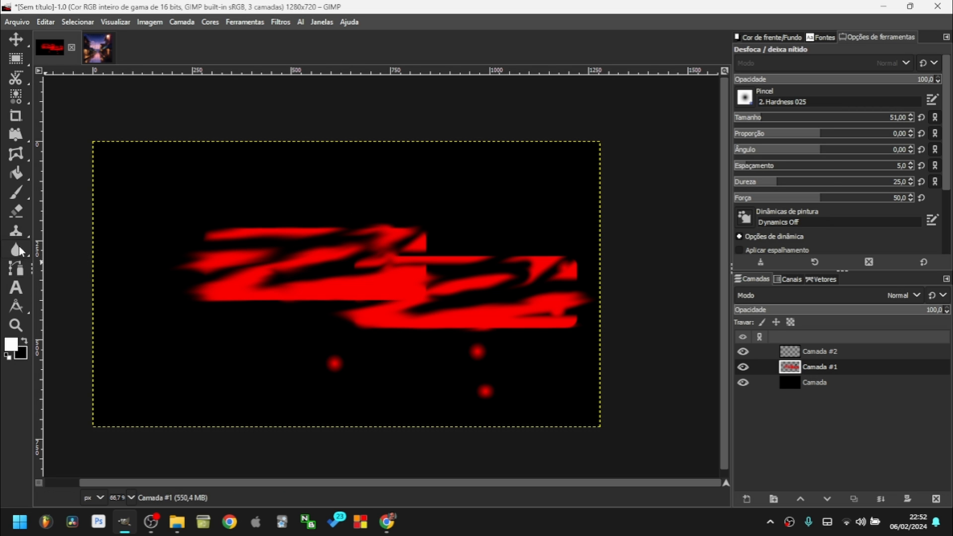
mouse_move(21, 243)
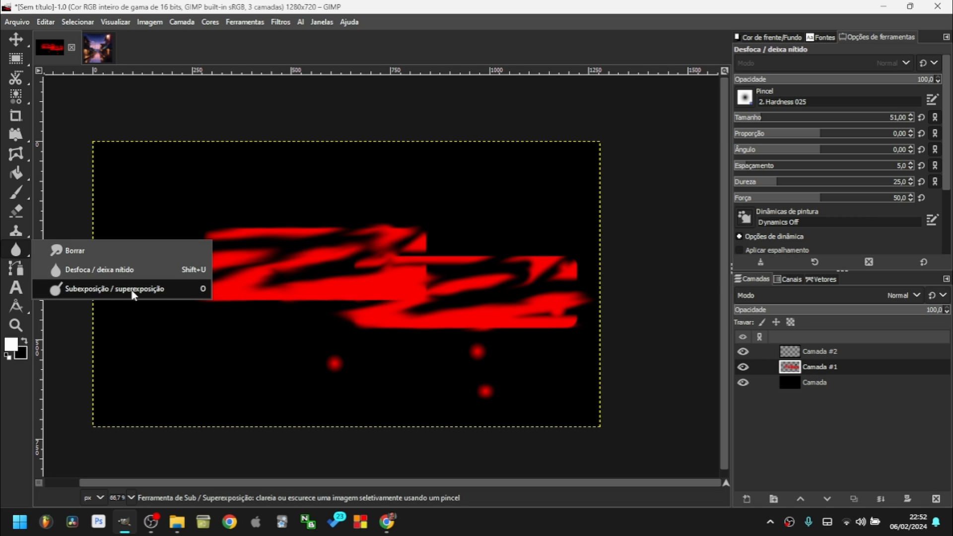
left_click(101, 293)
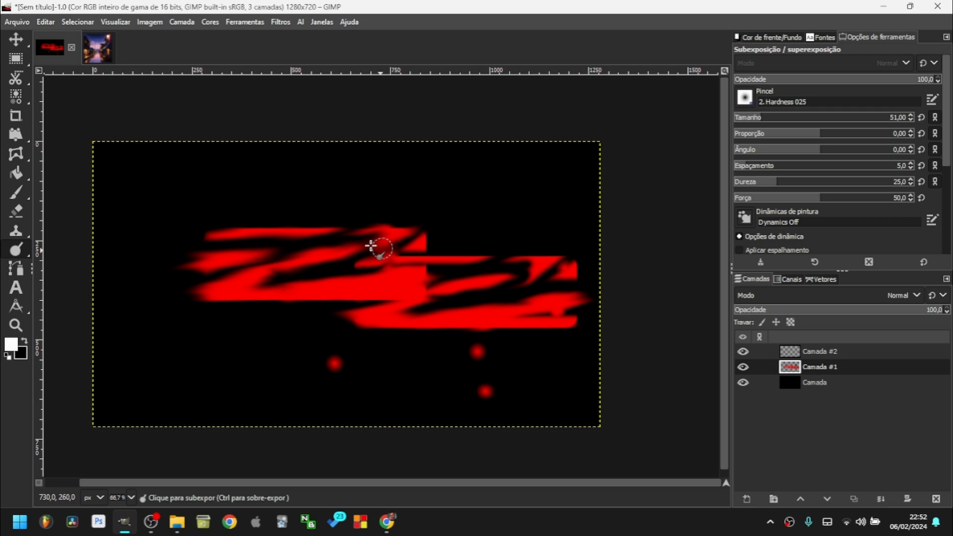
left_click(270, 280)
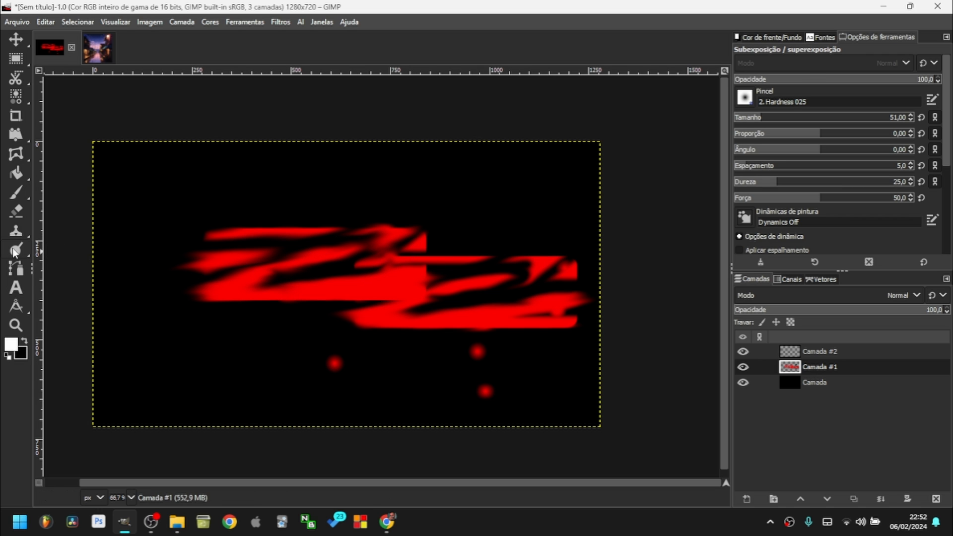
left_click_drag(777, 120, 835, 123)
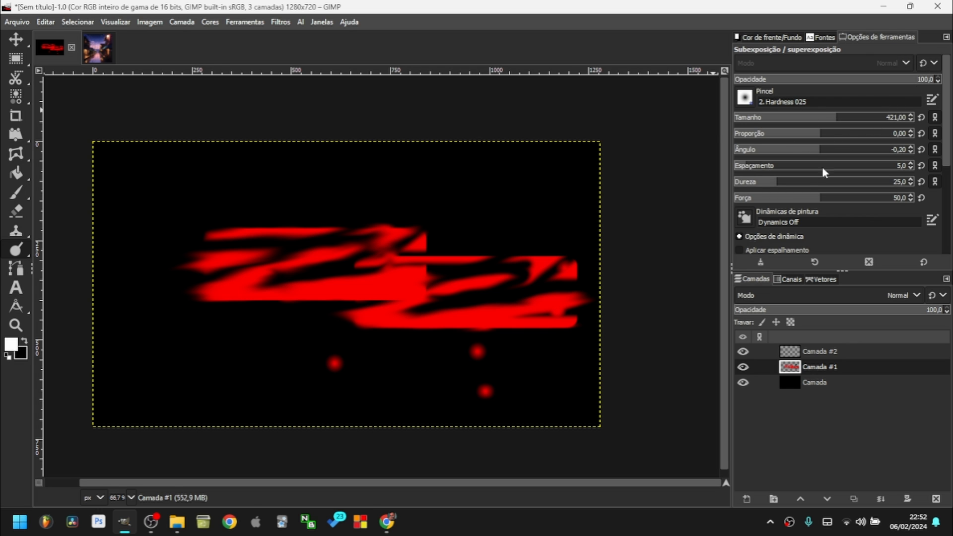
Draw a closed polygon path with the Paths tool over the upper red streaks.
left_click(29, 263)
left_click(370, 173)
left_click(236, 213)
left_click(231, 273)
left_click(279, 296)
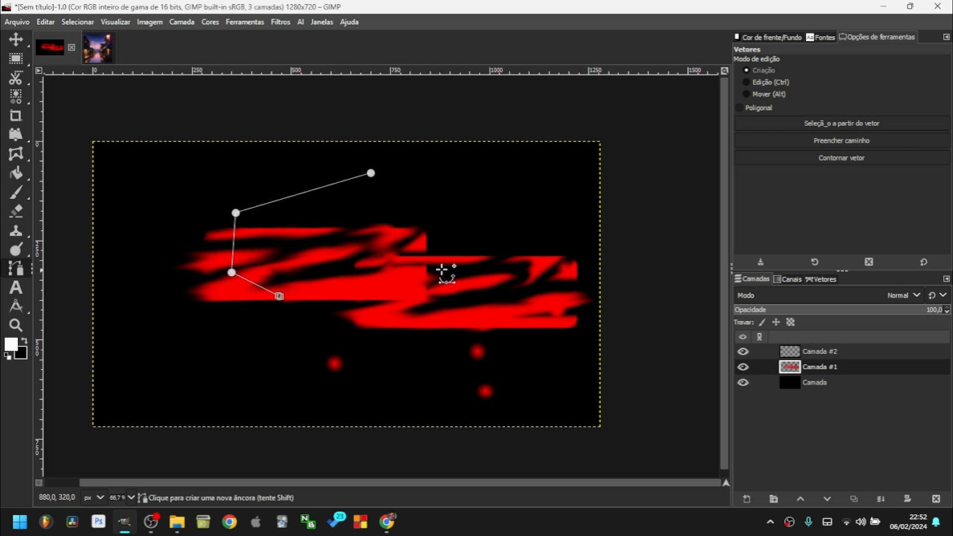
left_click(442, 268)
left_click(501, 213)
left_click(502, 196)
left_click(445, 185)
left_click(414, 181)
left_click(374, 177)
left_click_drag(369, 174, 325, 166)
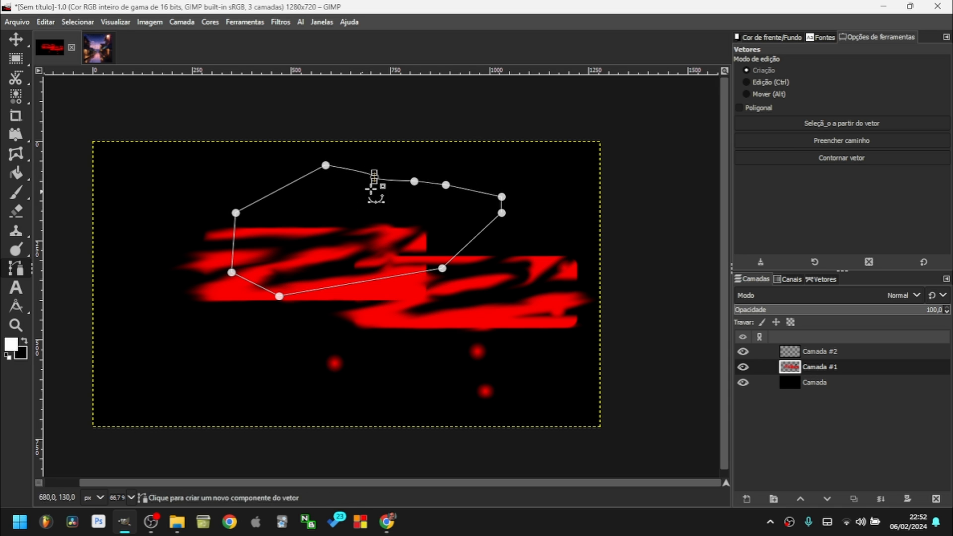
Turn the path into a selection, fill it with white, and zoom the view out.
right_click(348, 204)
key("Escape")
left_click(754, 124)
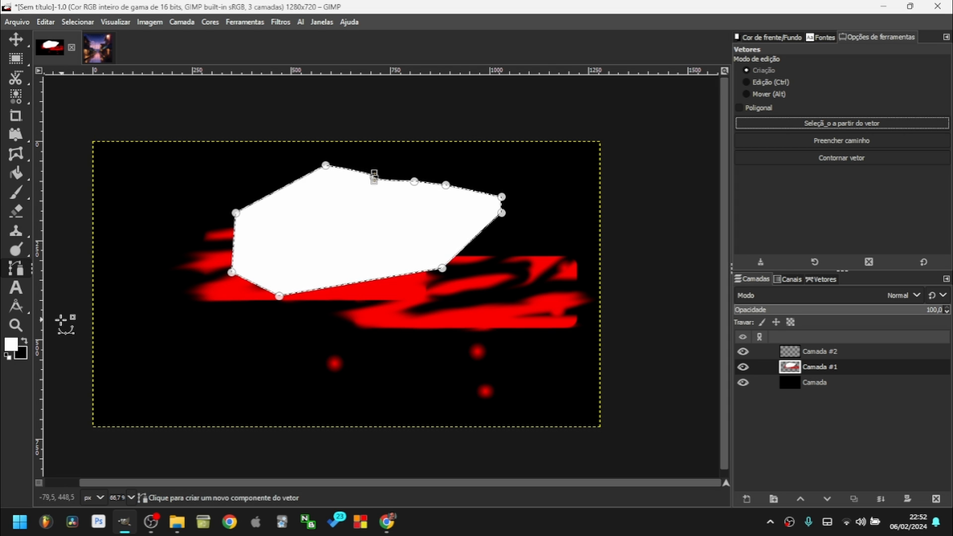
left_click(17, 325)
left_click_drag(371, 304, 556, 445)
left_click(361, 256, "ctrl")
left_click(367, 256, "ctrl")
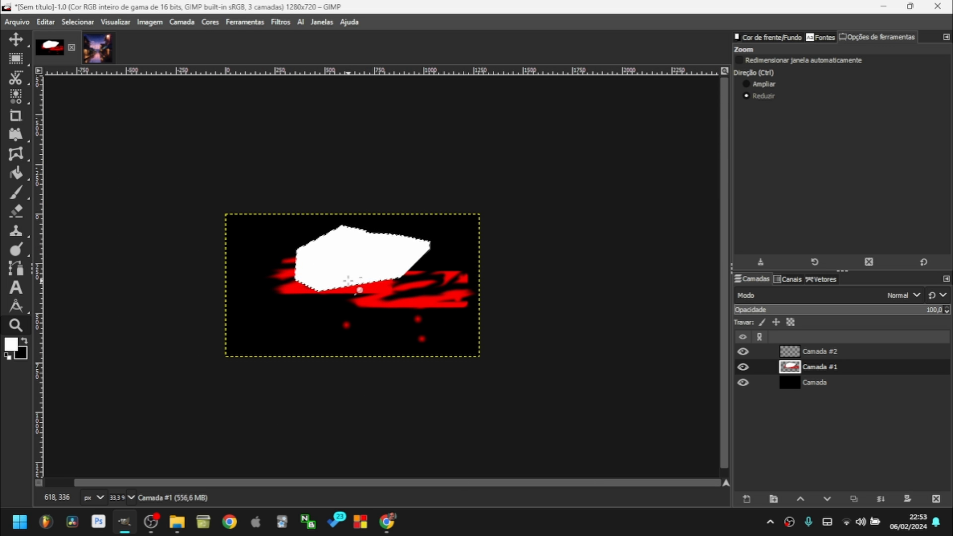
scroll(348, 281, "up", 9)
scroll(347, 296, "down", 9)
scroll(347, 291, "up", 9)
scroll(352, 296, "down", 7)
left_click_drag(378, 246, 349, 274)
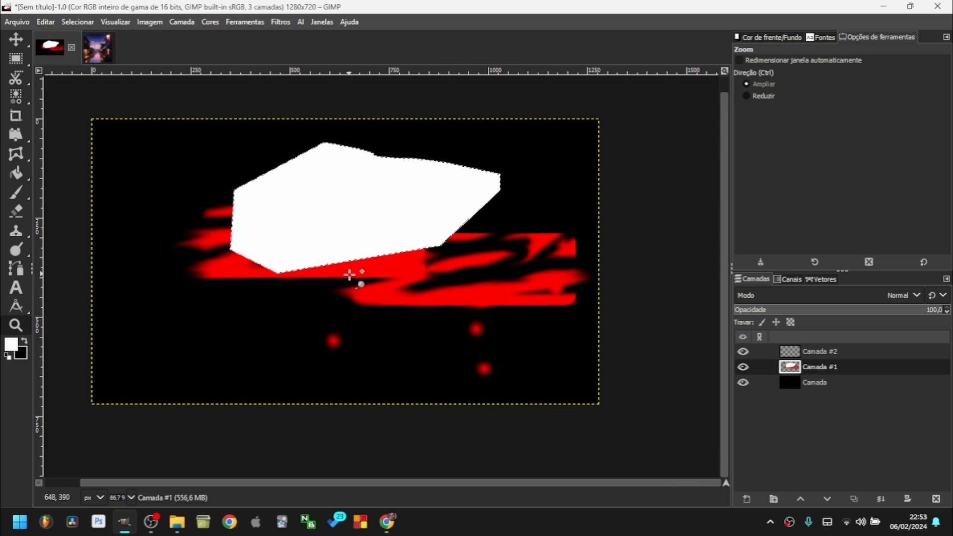
left_click_drag(357, 253, 427, 266)
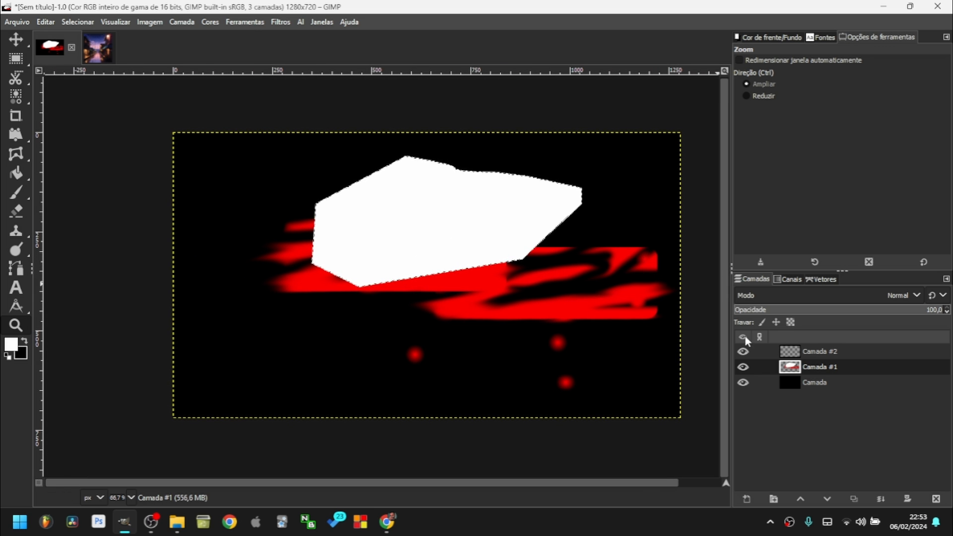
Delete the painted layers Camada #2 and Camada #1 and clear the polygon selection.
left_click(816, 351)
left_click(935, 499)
left_click(935, 499)
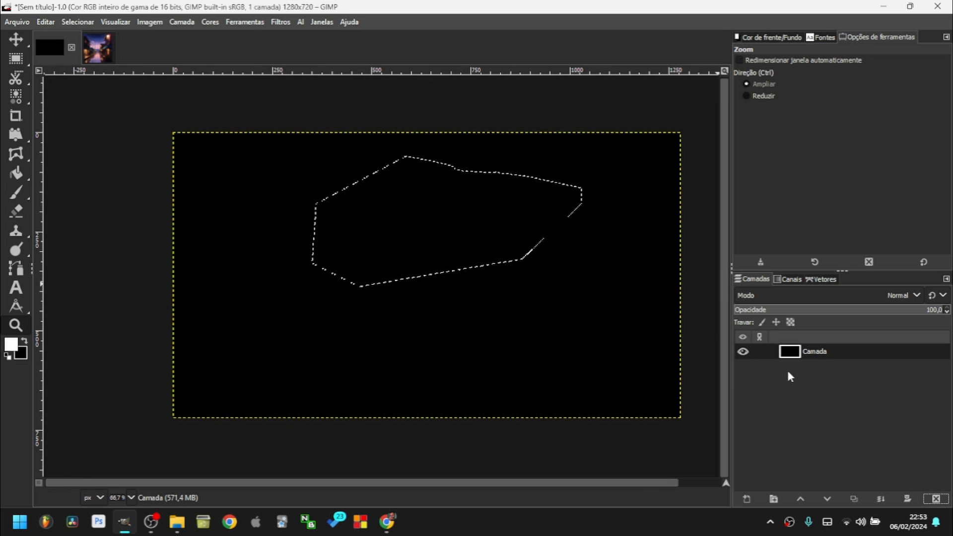
left_click(20, 59)
left_click(336, 119)
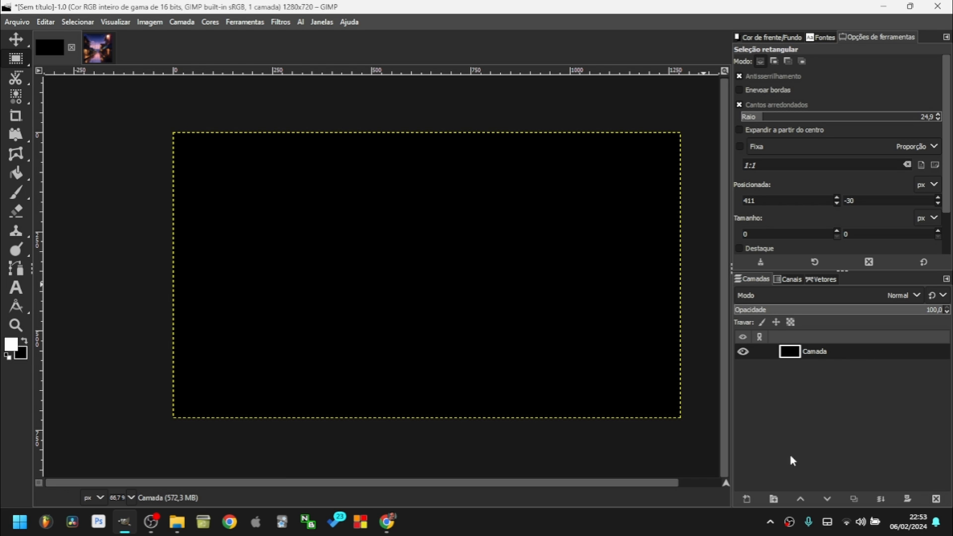
Add a new transparent layer, duplicate it, and make the lower one active.
left_click(751, 497)
left_click(849, 490)
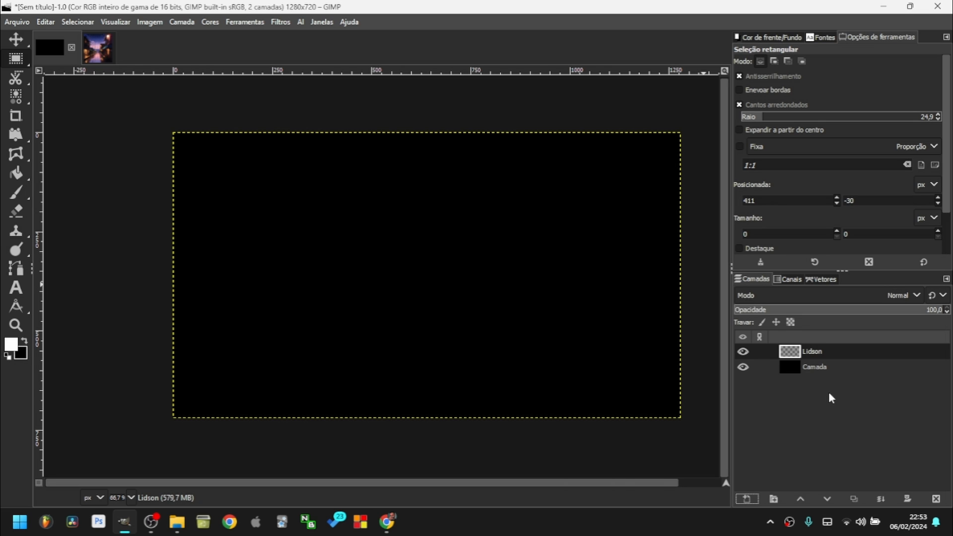
key("shift+ctrl+d")
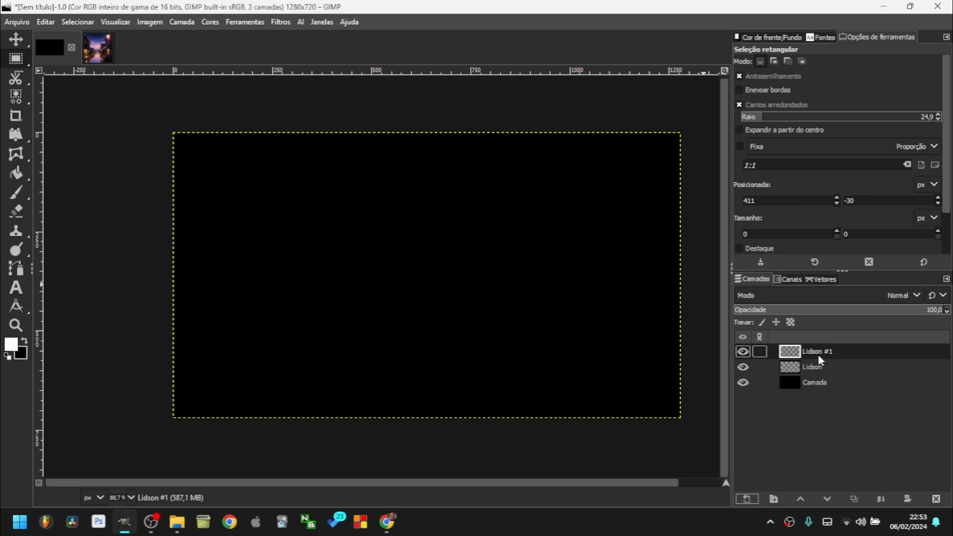
left_click(812, 366)
left_click(814, 382)
left_click(825, 351)
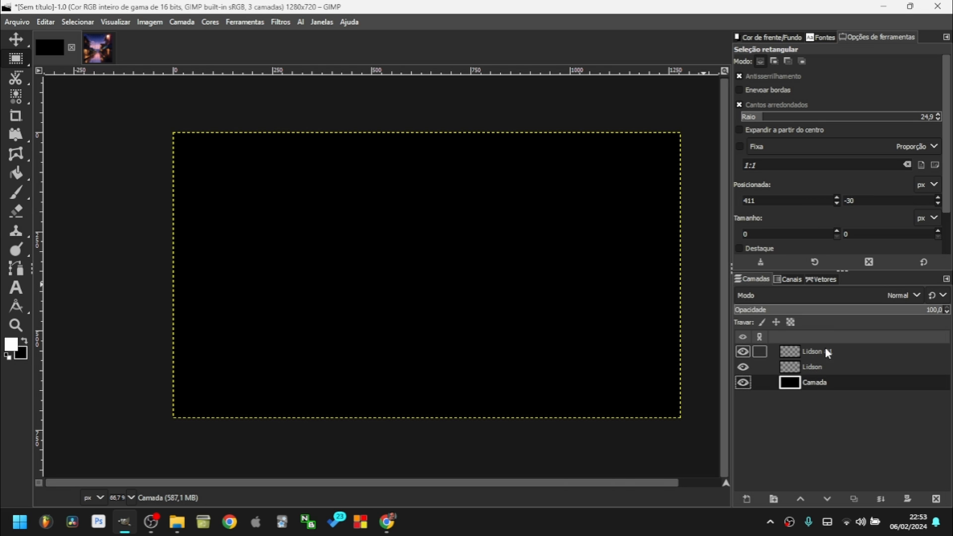
left_click(818, 366)
left_click(825, 351)
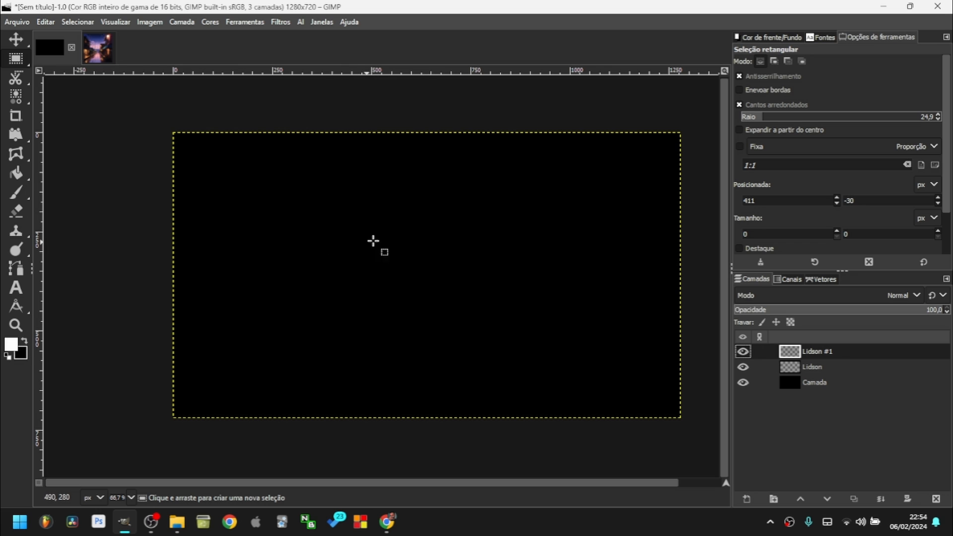
left_click(812, 367)
Set the Paintbrush hardness to 100 and undo the first soft red and green dabs.
left_click(16, 192)
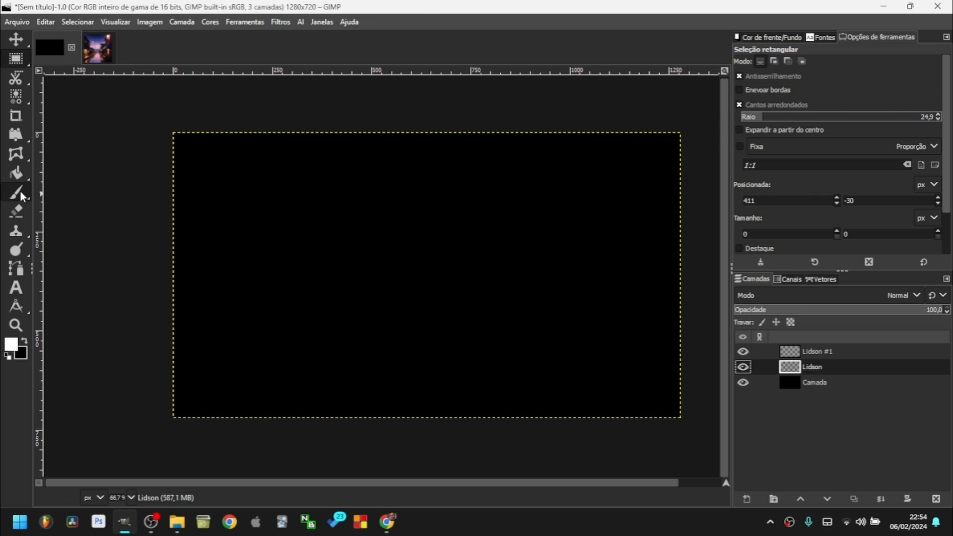
left_click(12, 344)
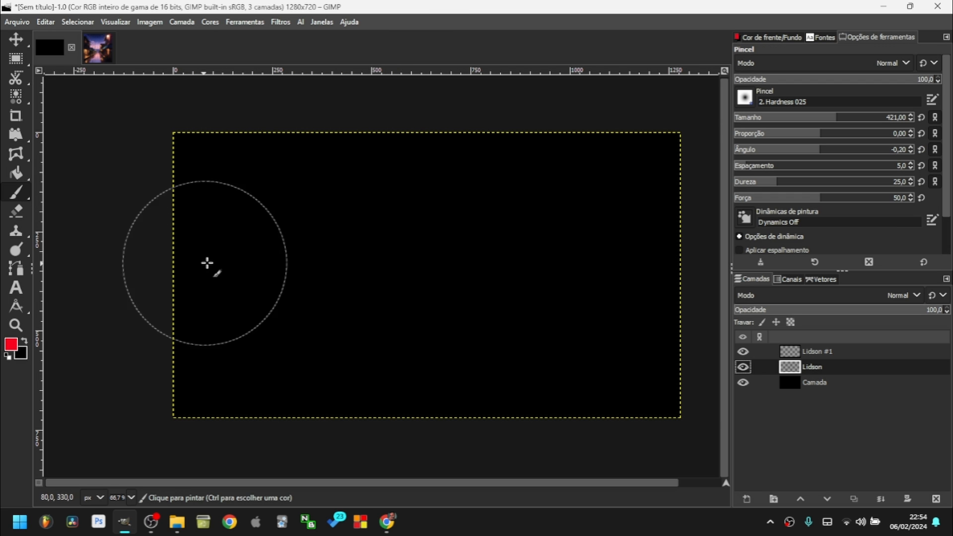
left_click(315, 265)
left_click(828, 351)
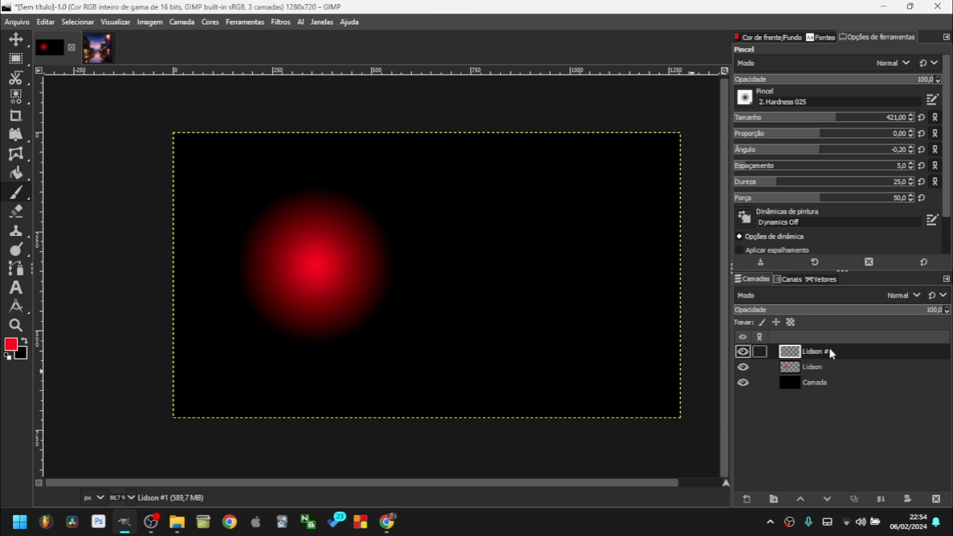
left_click(12, 344)
left_click_drag(297, 59, 296, 130)
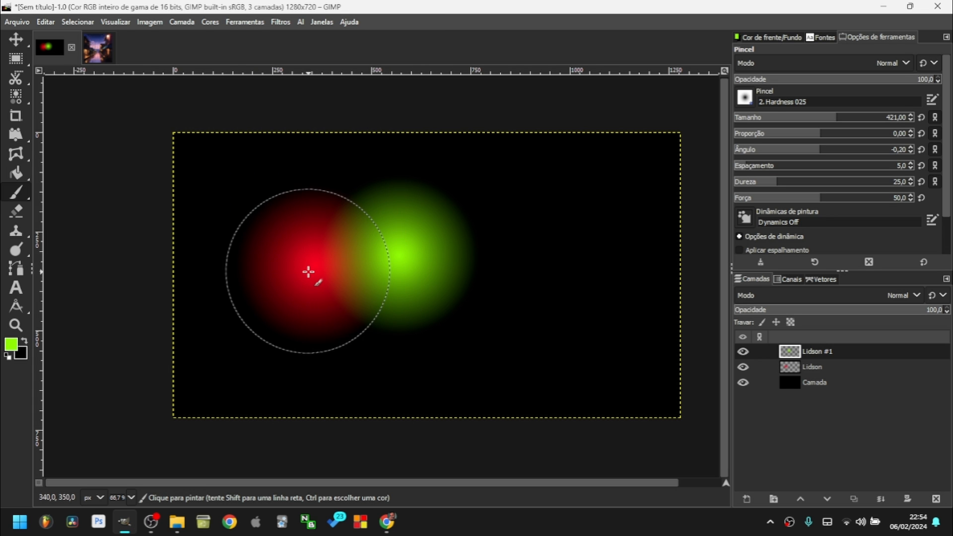
left_click(806, 368)
left_click_drag(806, 370, 817, 346)
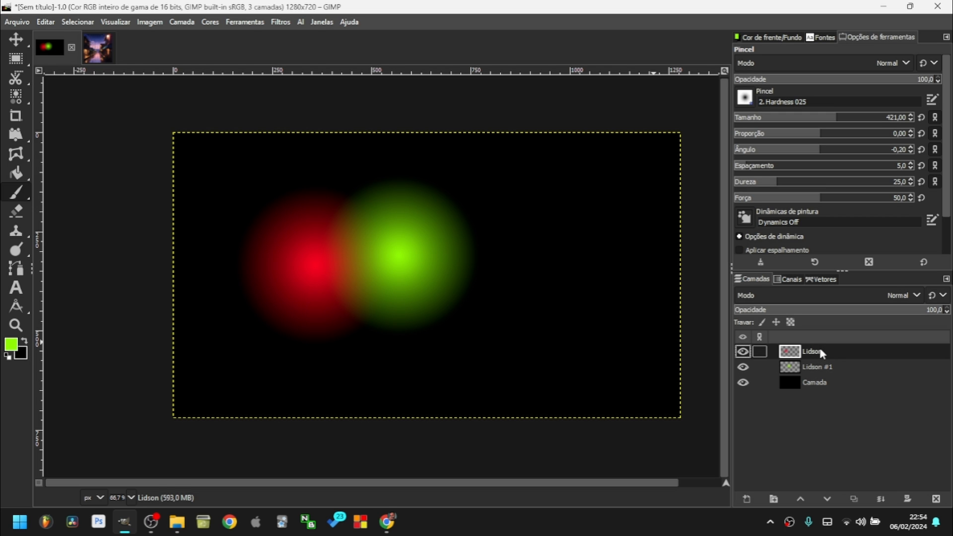
left_click_drag(794, 182, 950, 191)
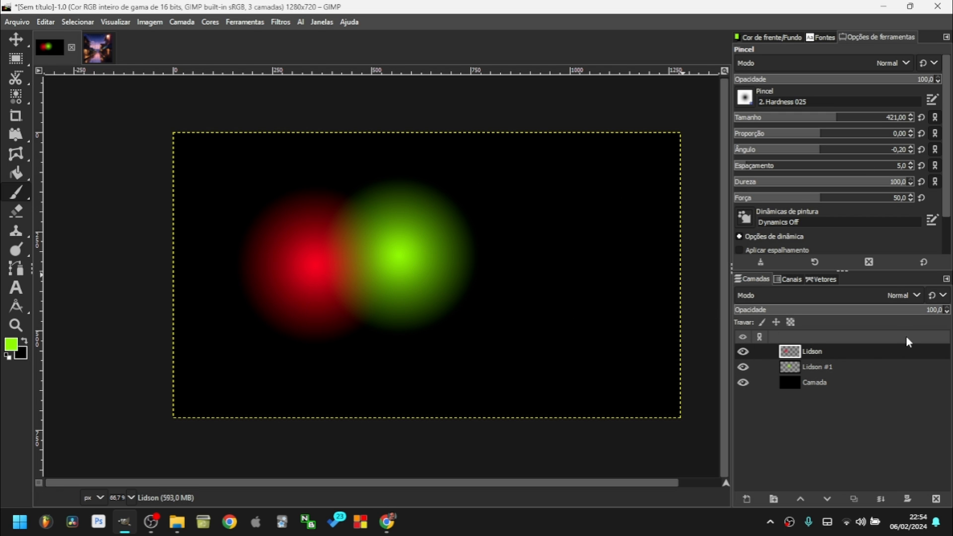
left_click(936, 499)
left_click(936, 498)
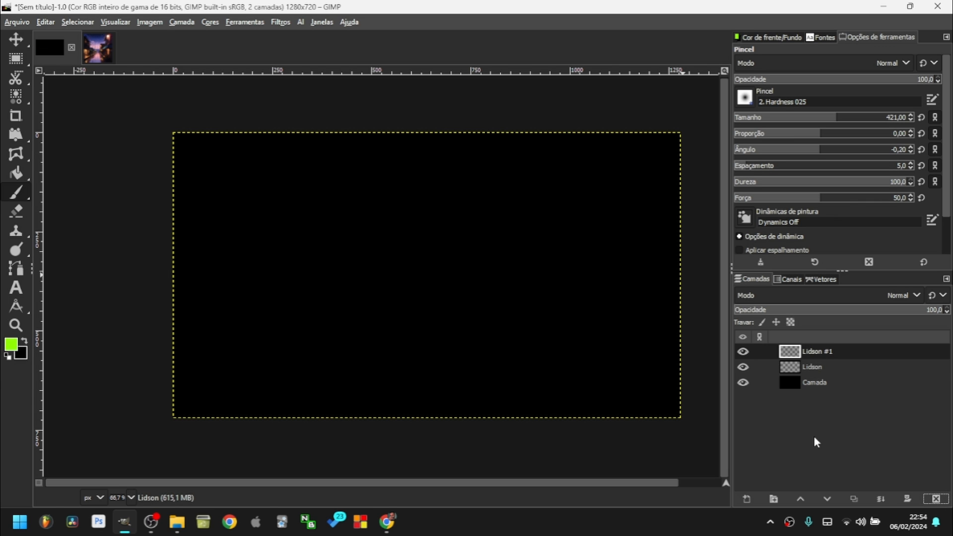
Paint a hard green circle and an overlapping red circle on separate layers, green on top.
left_click(320, 282)
left_click(11, 344)
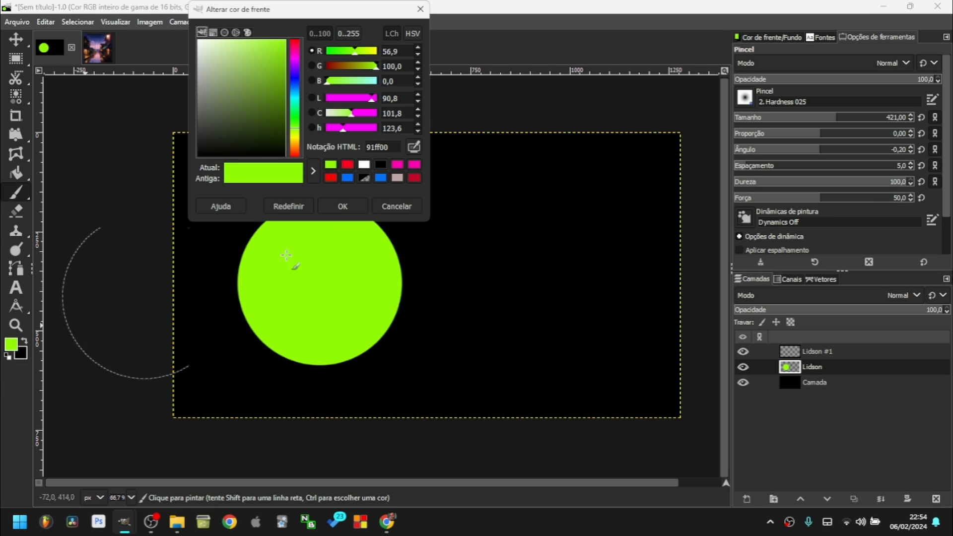
left_click_drag(294, 67, 295, 39)
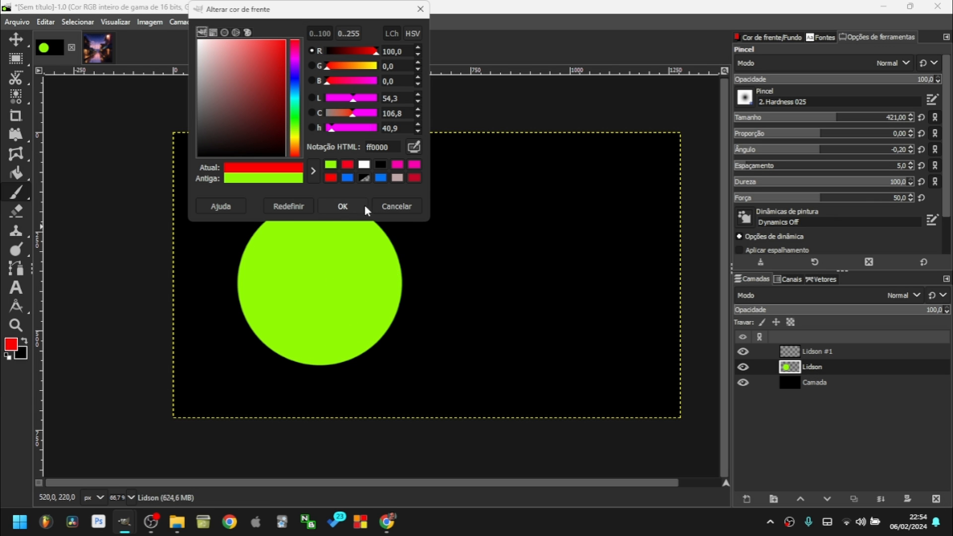
left_click(342, 206)
left_click(793, 351)
left_click(392, 254)
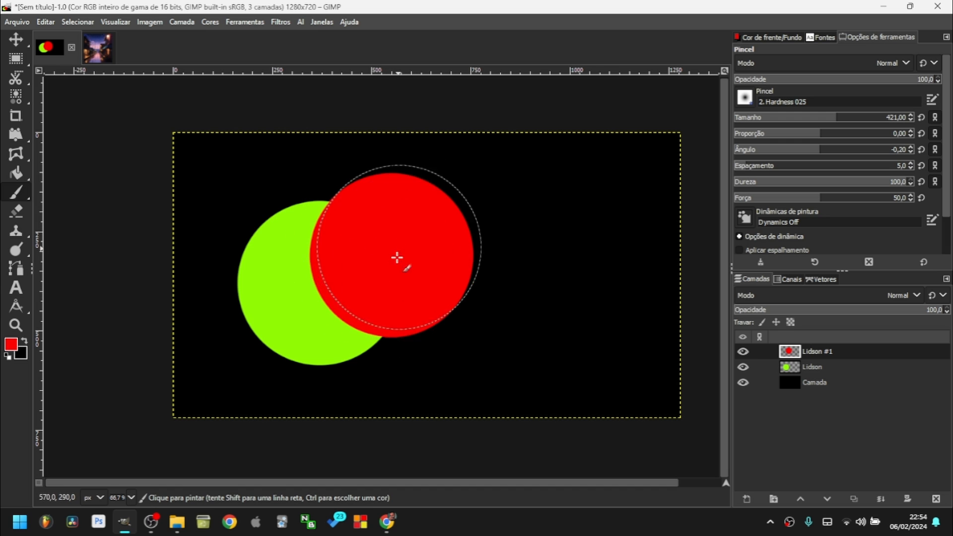
left_click(818, 368)
left_click_drag(815, 371, 816, 347)
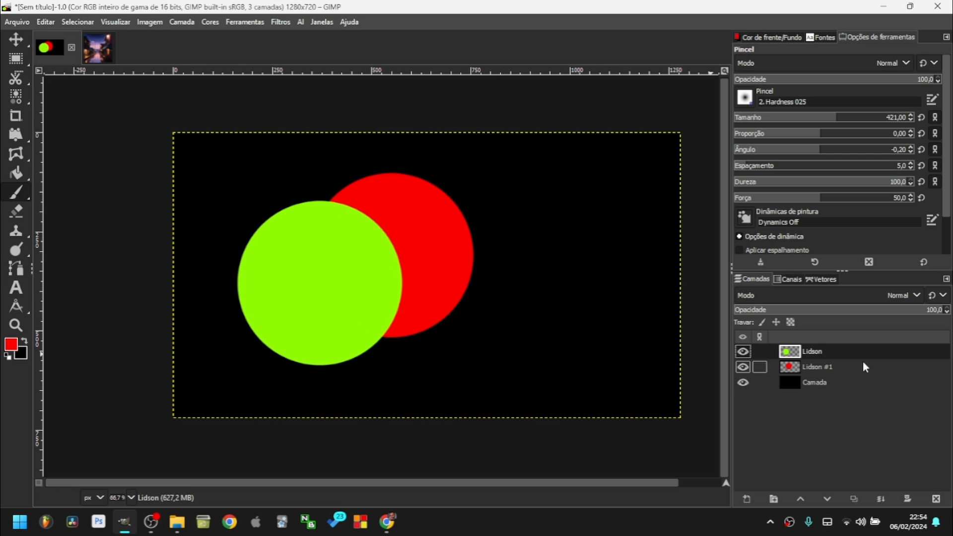
key("r")
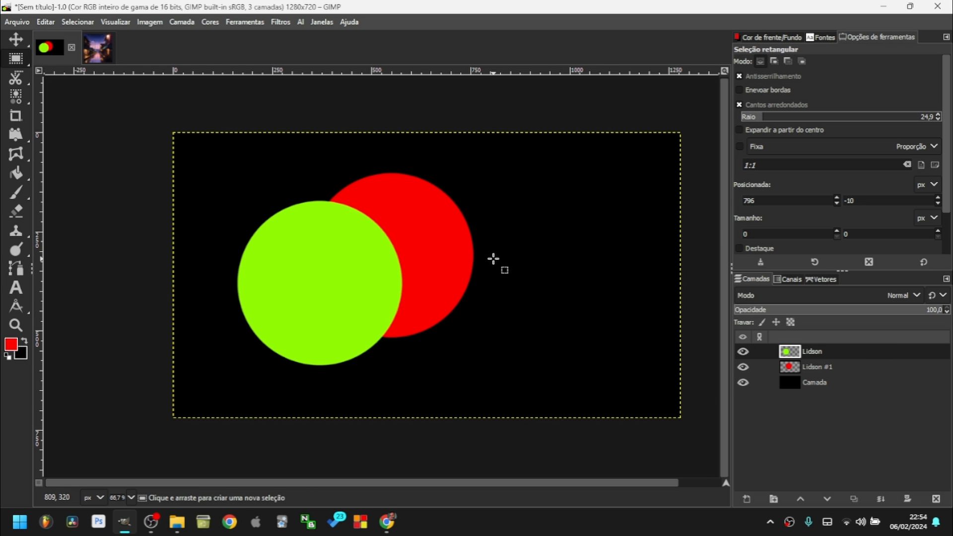
left_click(281, 21)
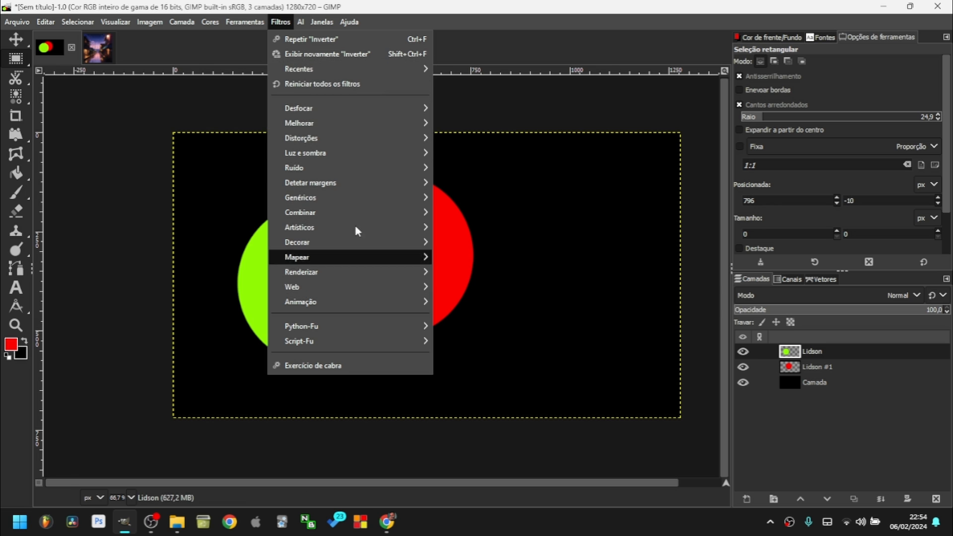
mouse_move(329, 109)
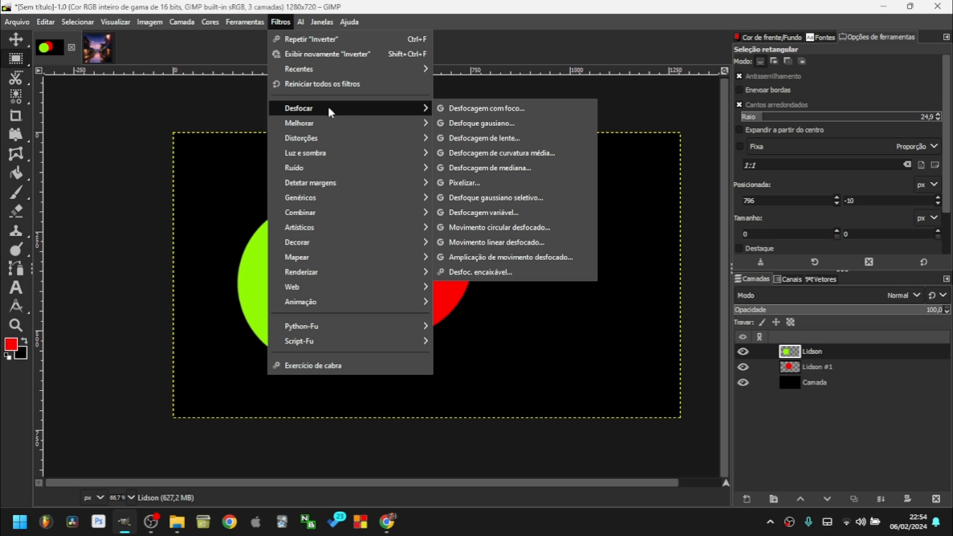
left_click(511, 124)
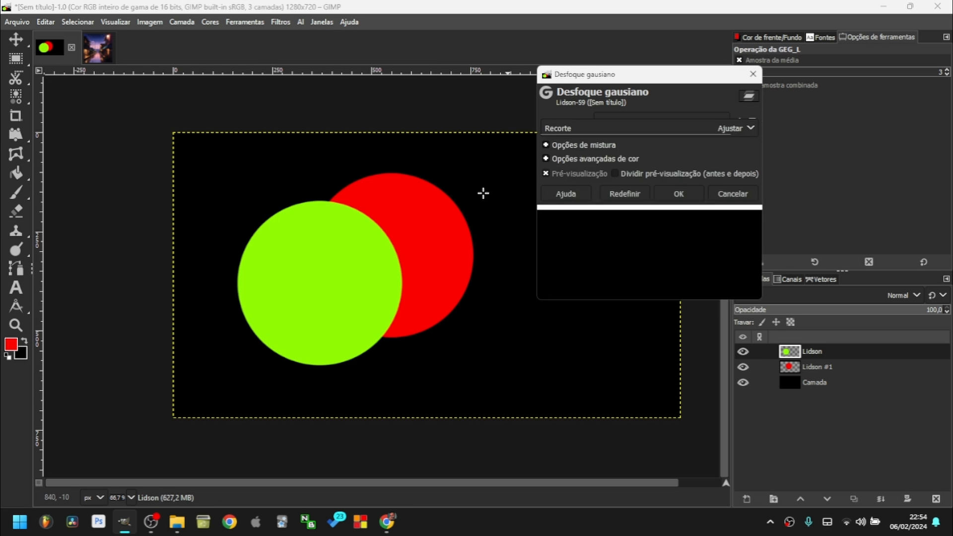
left_click_drag(575, 153, 770, 260)
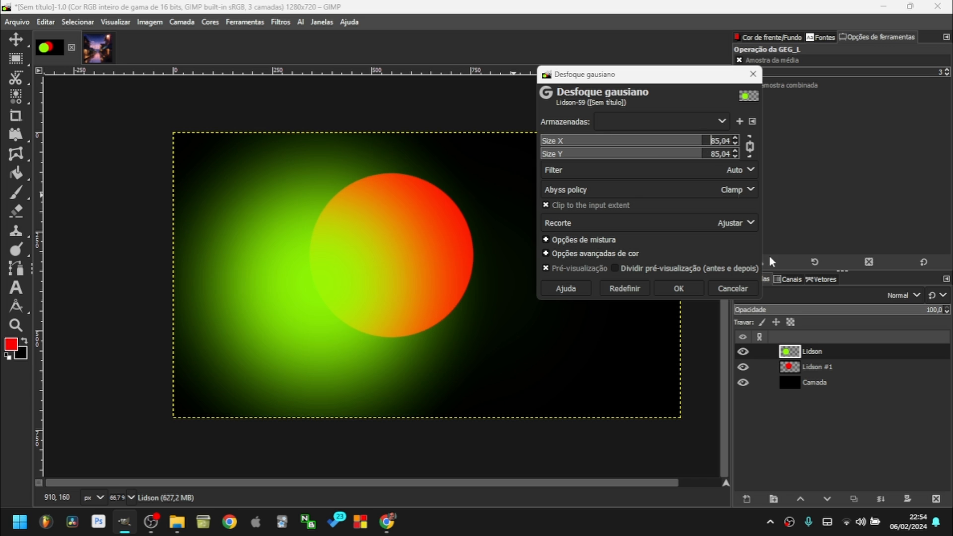
left_click(747, 293)
left_click(281, 22)
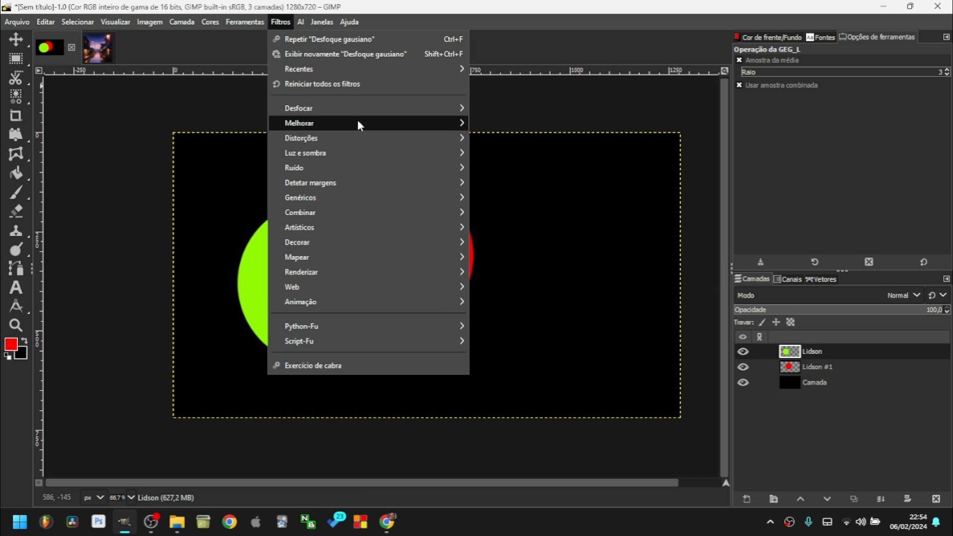
mouse_move(359, 122)
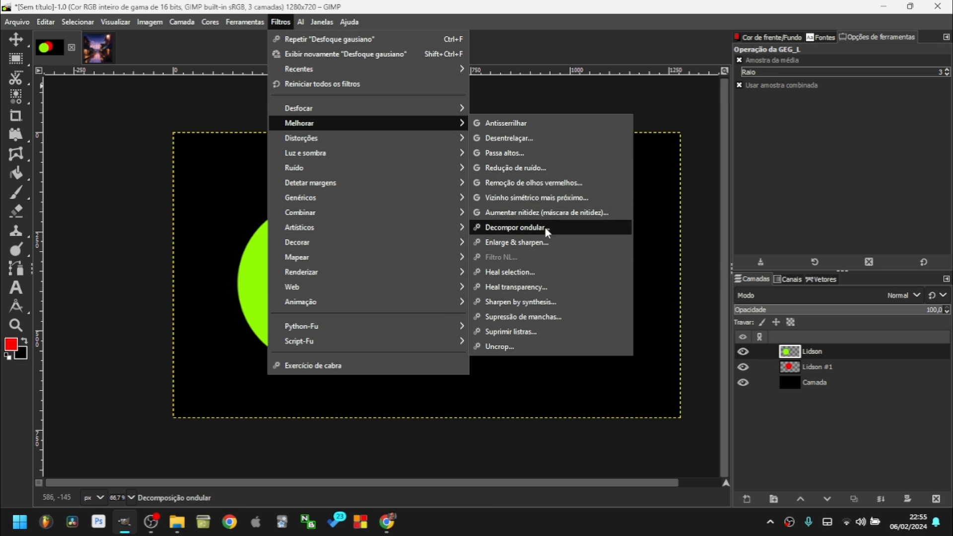
left_click(543, 213)
left_click_drag(632, 140, 739, 154)
left_click(740, 252)
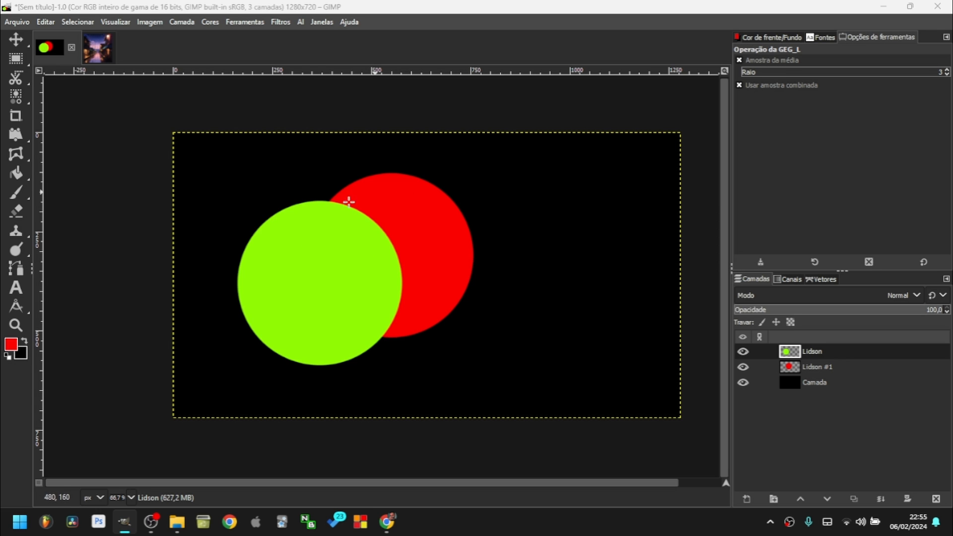
Apply Luz e sombra > Sombra projetada to the green circle with raised opacity.
left_click(270, 29)
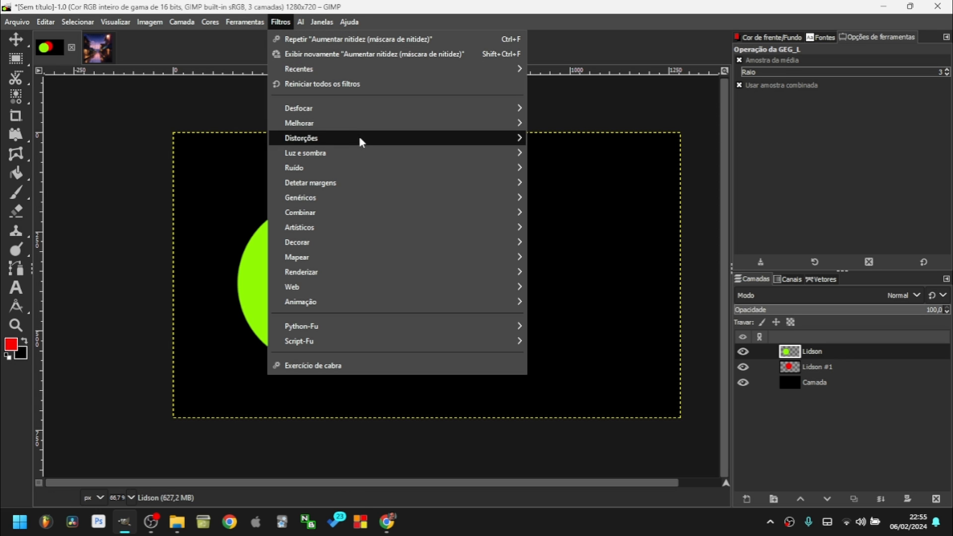
mouse_move(367, 138)
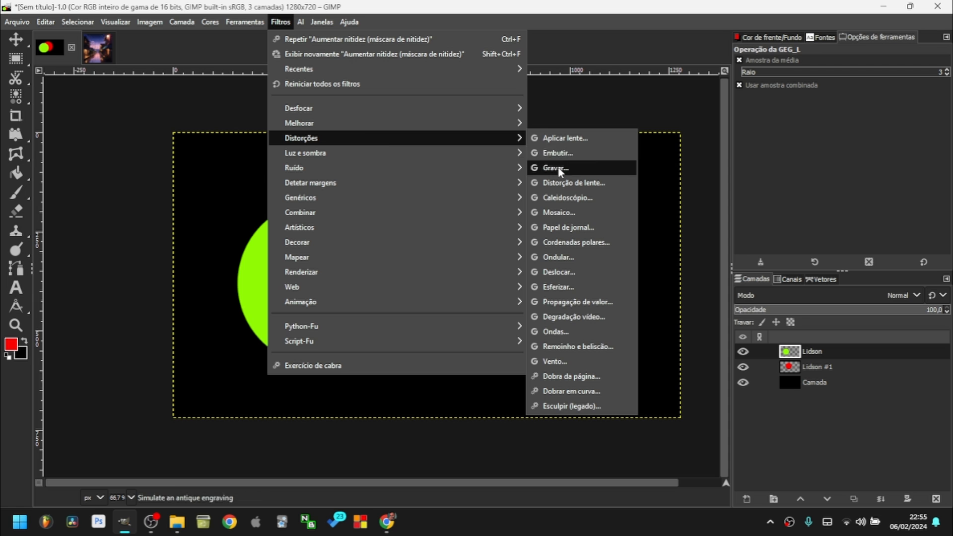
mouse_move(436, 153)
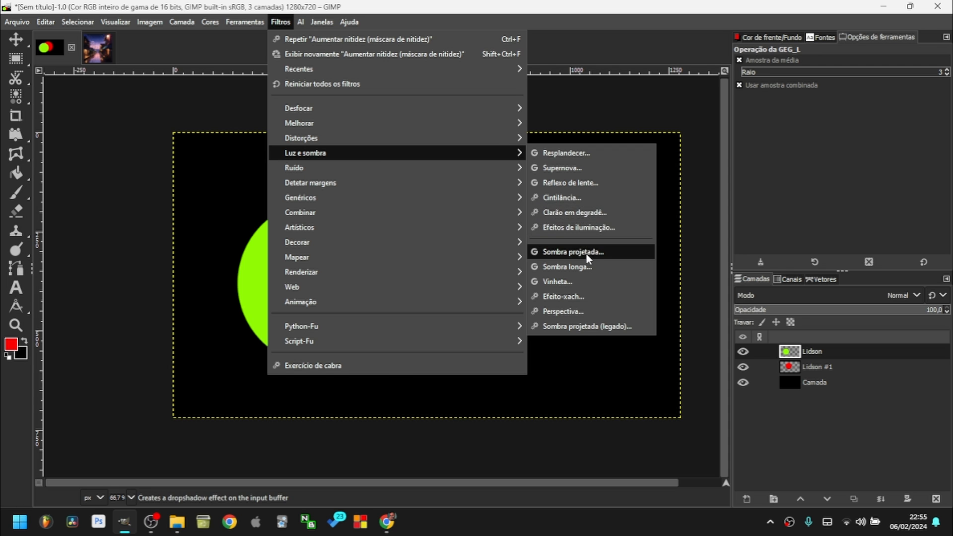
left_click(566, 252)
left_click_drag(608, 77, 601, 47)
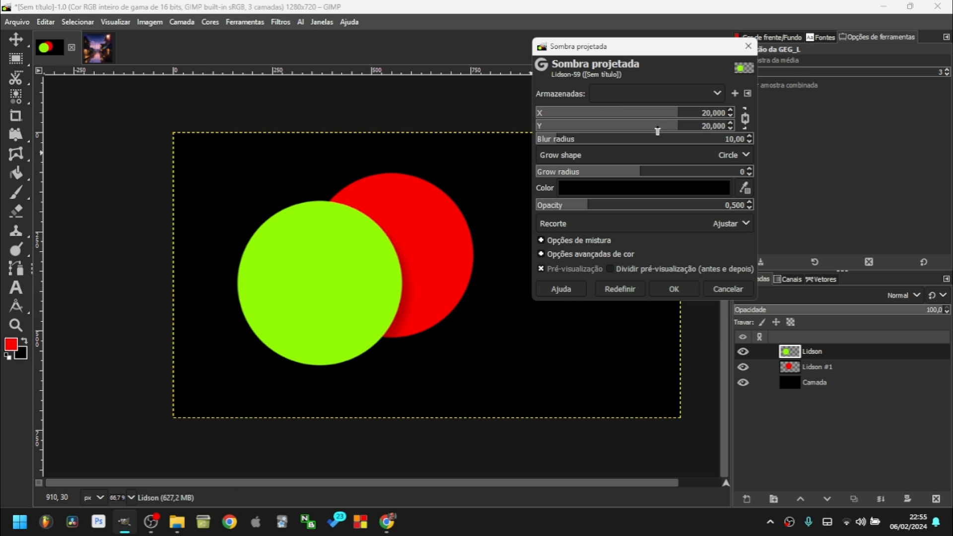
mouse_move(615, 205)
left_mouse_down()
mouse_move(661, 204)
mouse_move(615, 205)
left_mouse_up()
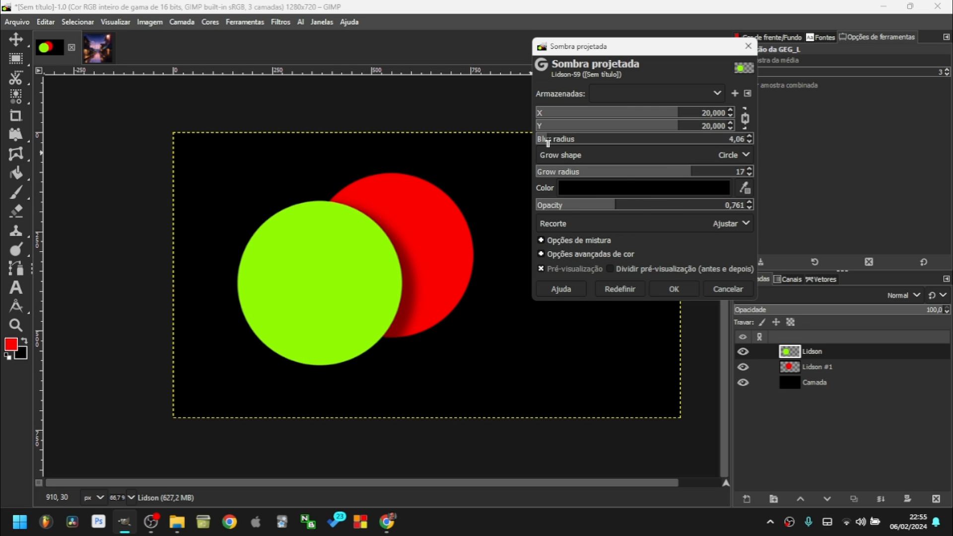
left_click(685, 288)
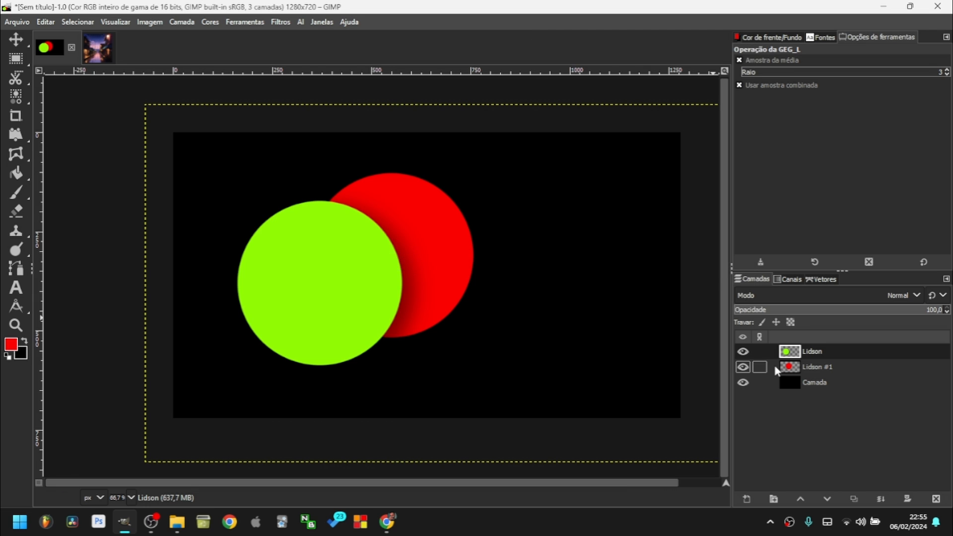
right_click(788, 355)
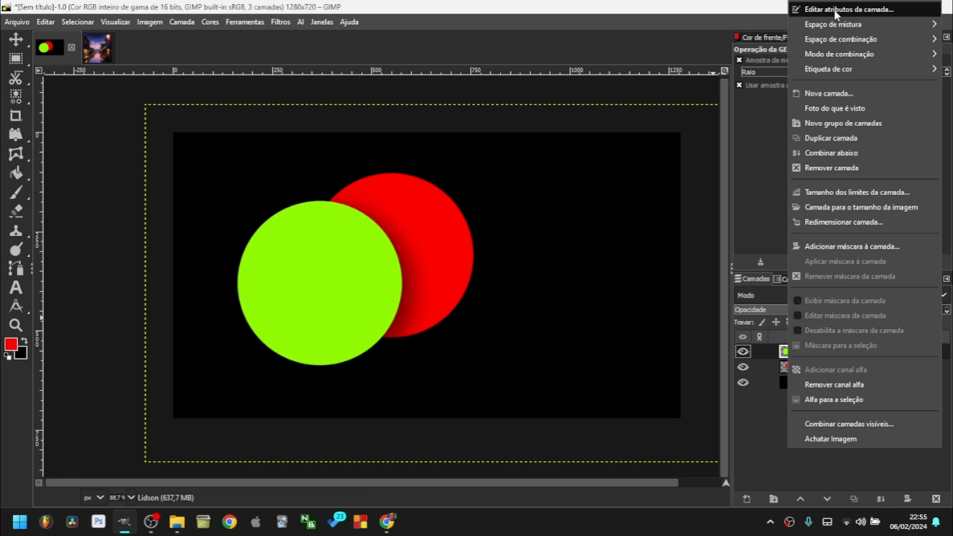
left_click(809, 10)
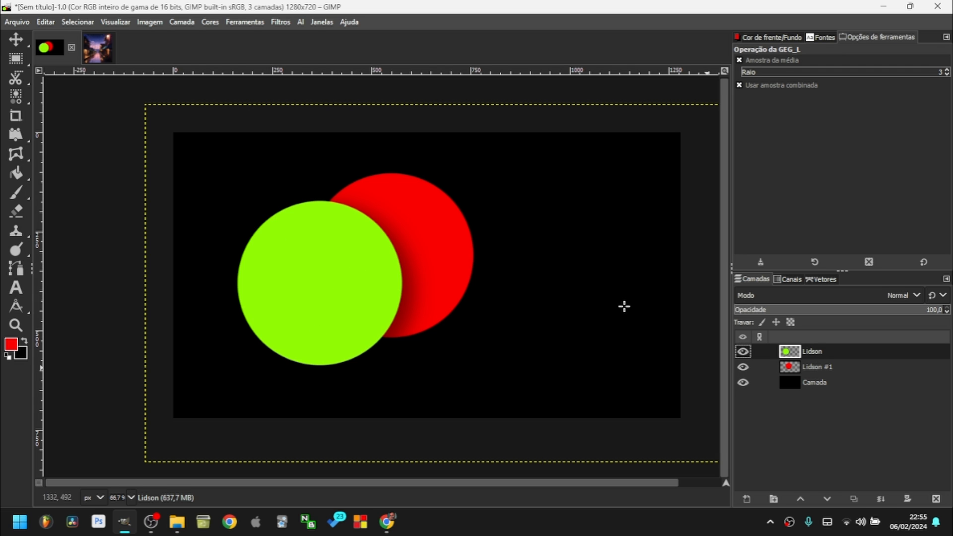
Fill the Camada background layer with a pale khaki foreground colour.
left_click(827, 383)
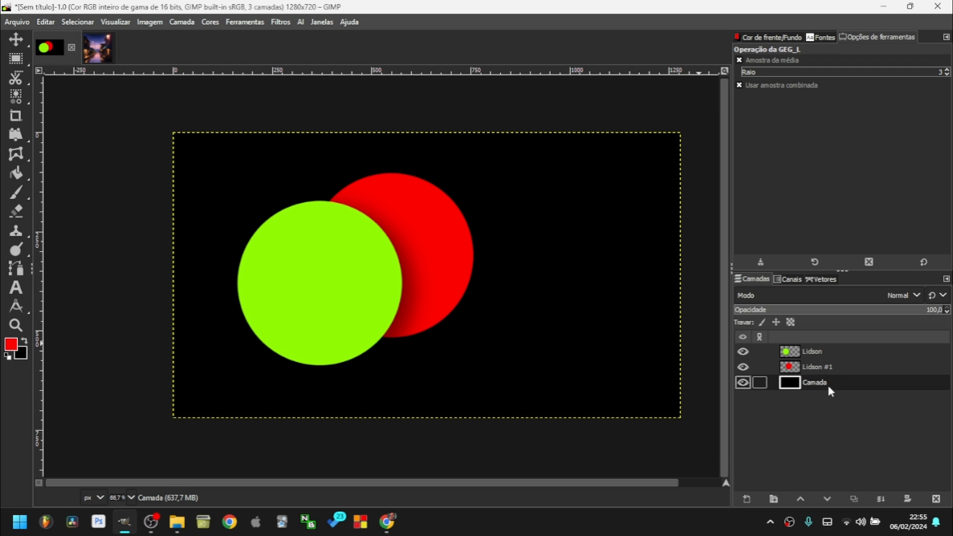
left_click(10, 345)
left_click_drag(297, 122, 296, 136)
left_click_drag(210, 61, 243, 79)
left_click(358, 213)
left_click_drag(11, 344, 397, 326)
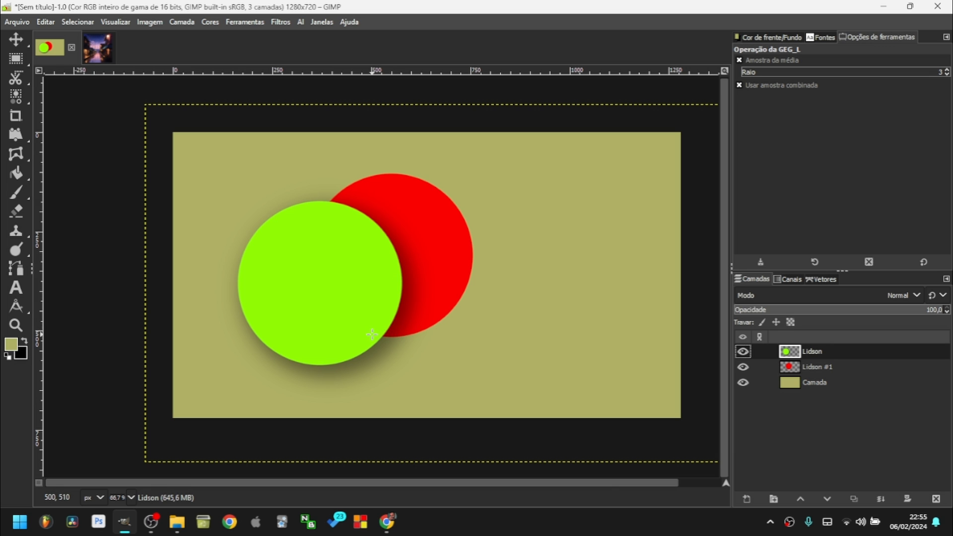
Hide and re-show the green circle layer to compare the result on khaki.
scroll(372, 334, "up", 4)
scroll(372, 340, "down", 3)
scroll(415, 340, "up", 3)
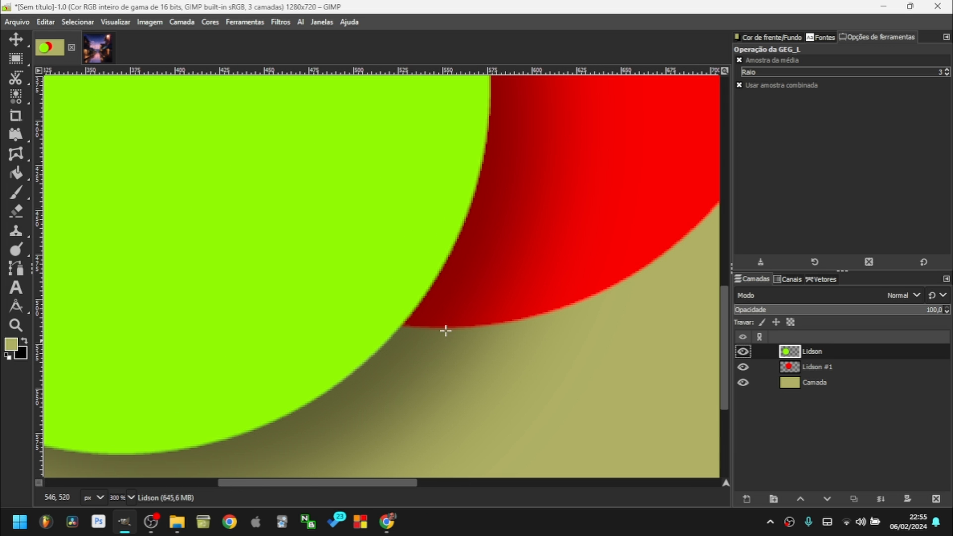
scroll(433, 330, "down", 4)
scroll(437, 314, "up", 1)
key("space")
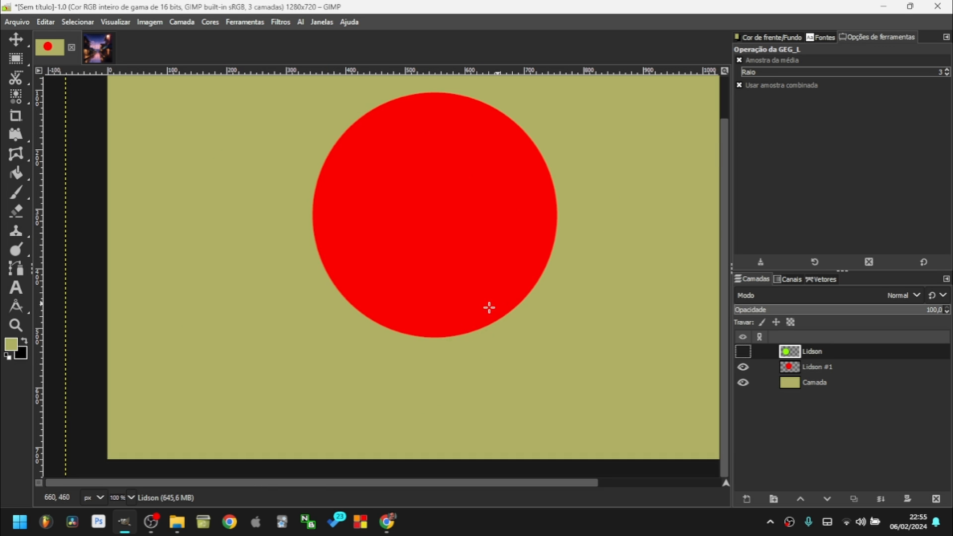
left_click(742, 351)
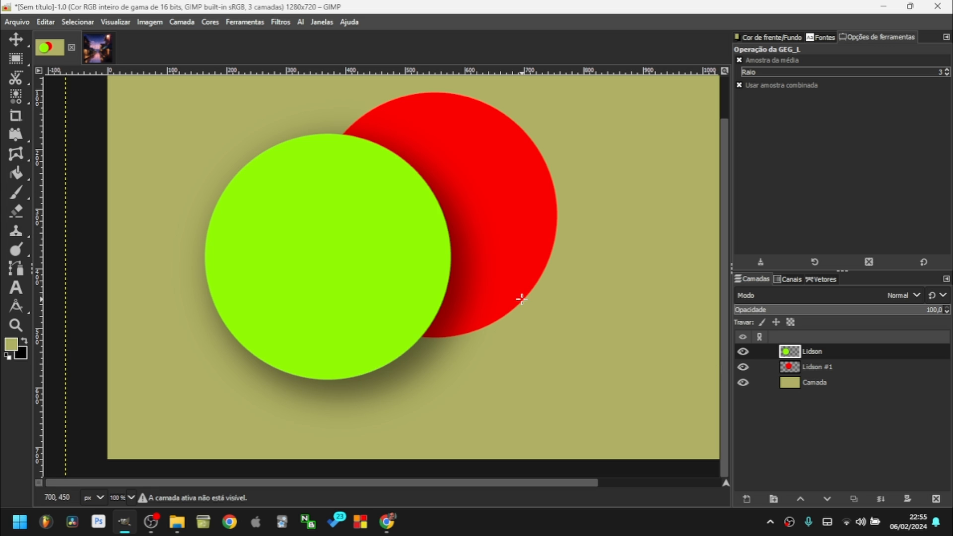
scroll(459, 302, "down", 2)
scroll(483, 279, "up", 1)
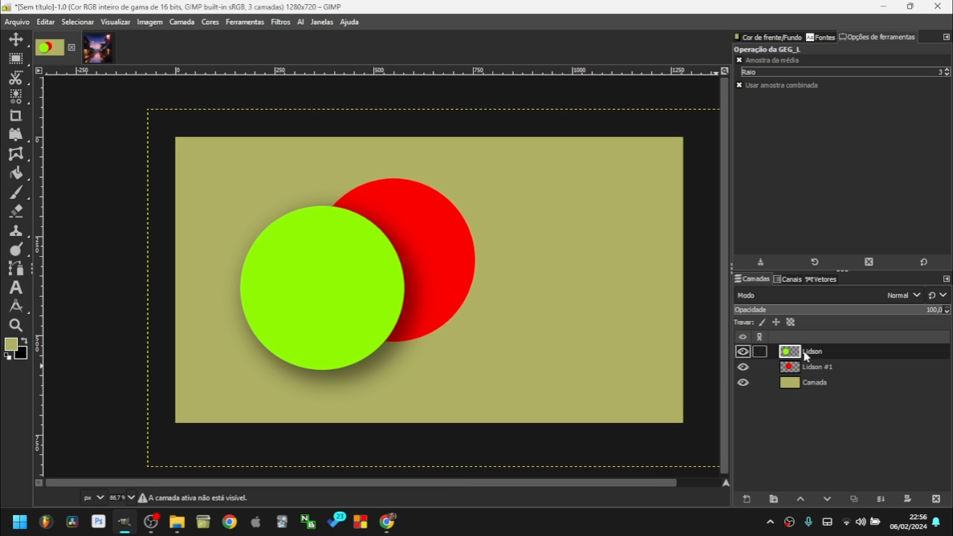
Move both circle layers into a new layer group and set green's composite mode to Union.
left_click(774, 498)
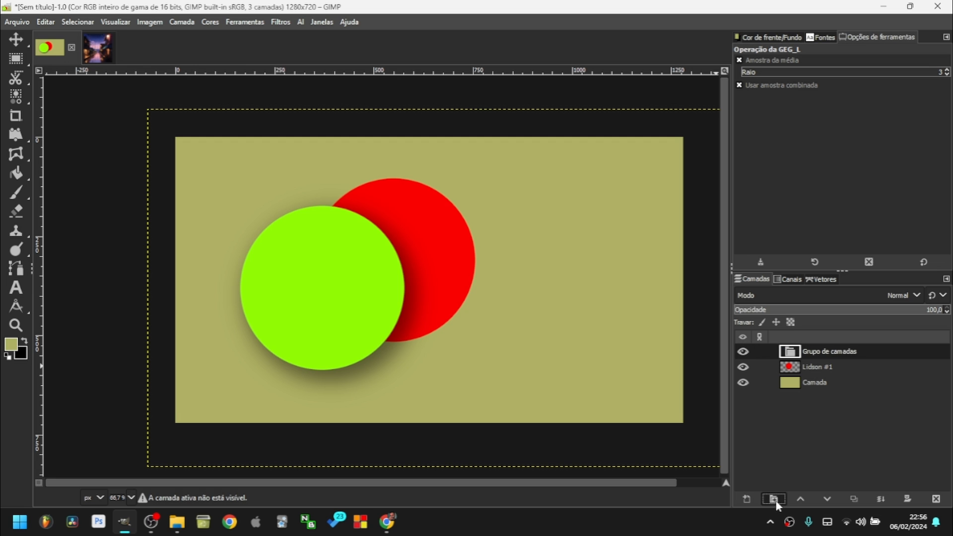
mouse_move(808, 366)
left_mouse_down()
mouse_move(824, 364)
mouse_move(821, 356)
mouse_move(815, 368)
mouse_move(829, 385)
mouse_move(821, 371)
left_mouse_up()
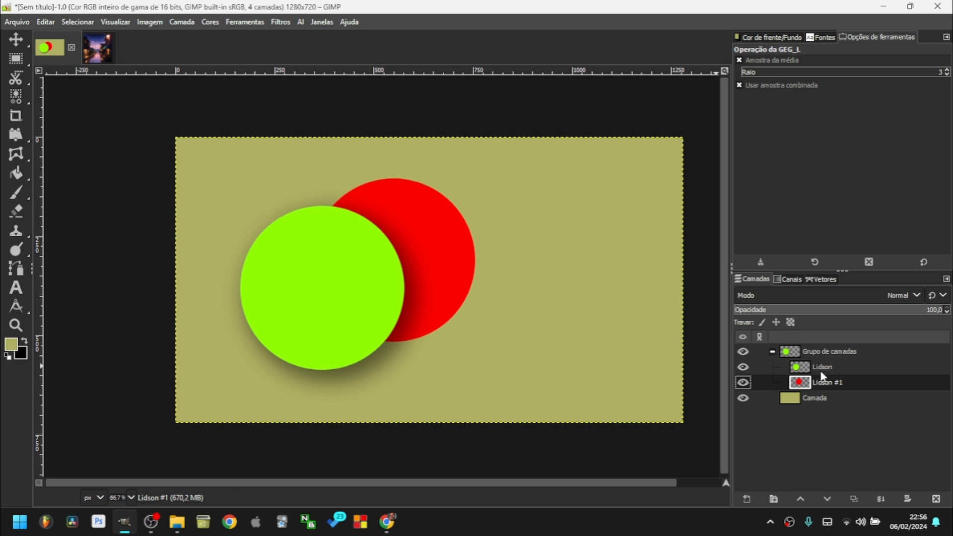
right_click(828, 369)
key("Escape")
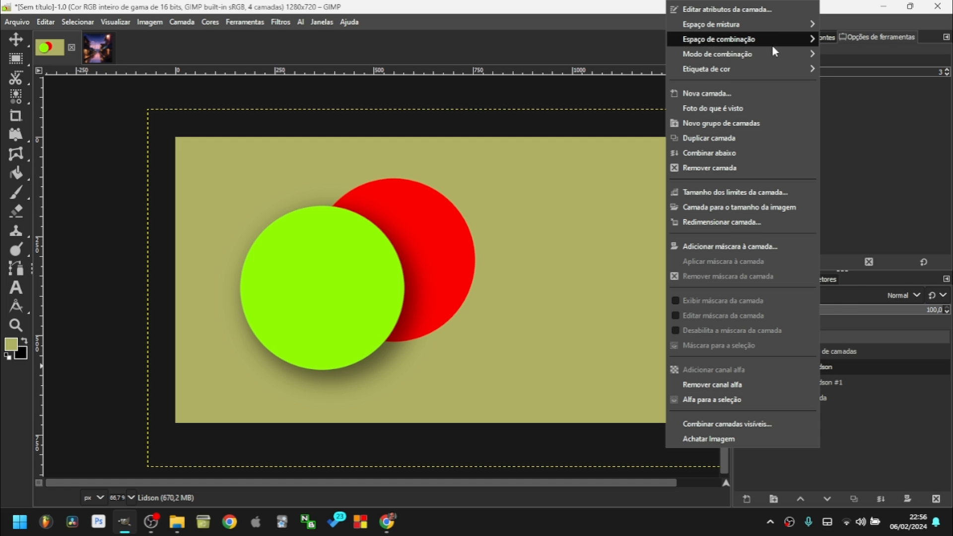
mouse_move(752, 52)
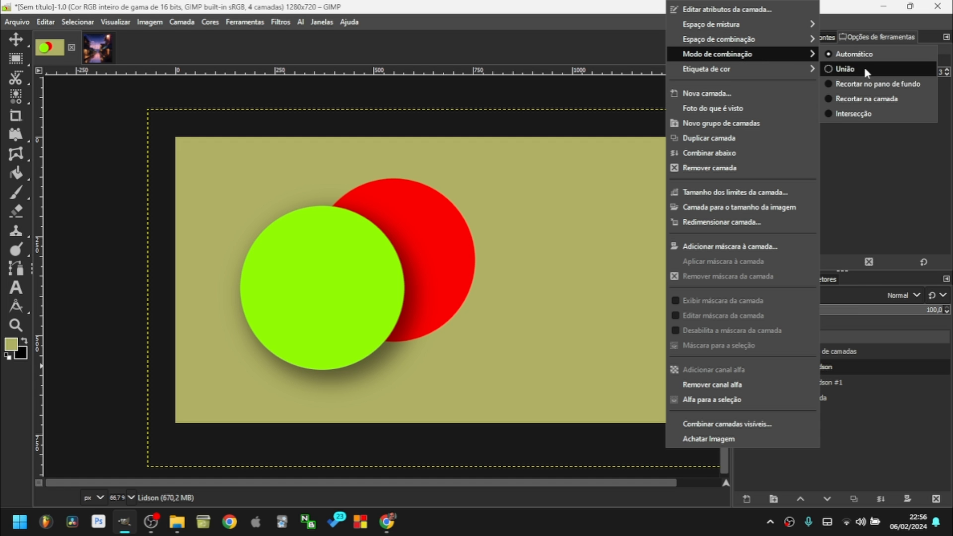
left_click(865, 67)
Change the green circle layer's composite mode to Recortar no pano de fundo.
right_click(801, 271)
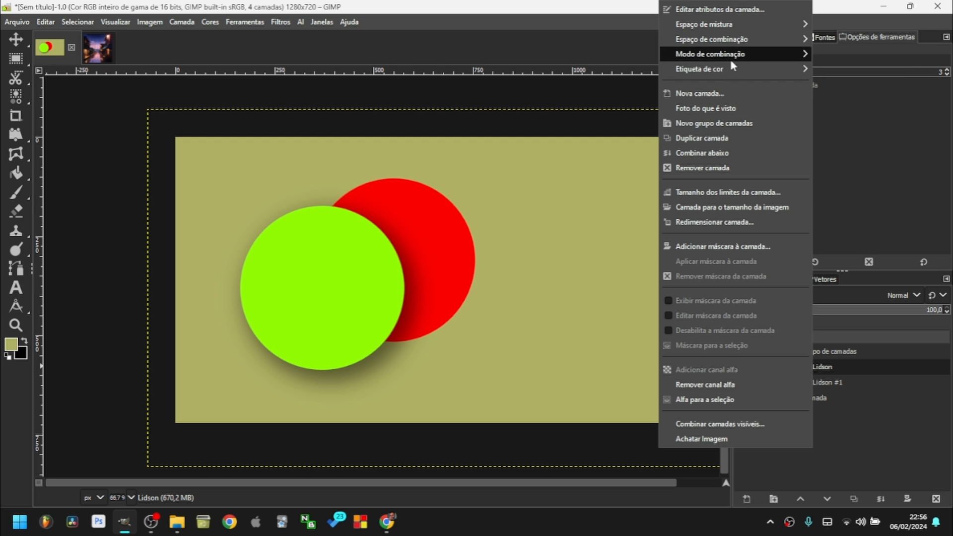
mouse_move(731, 56)
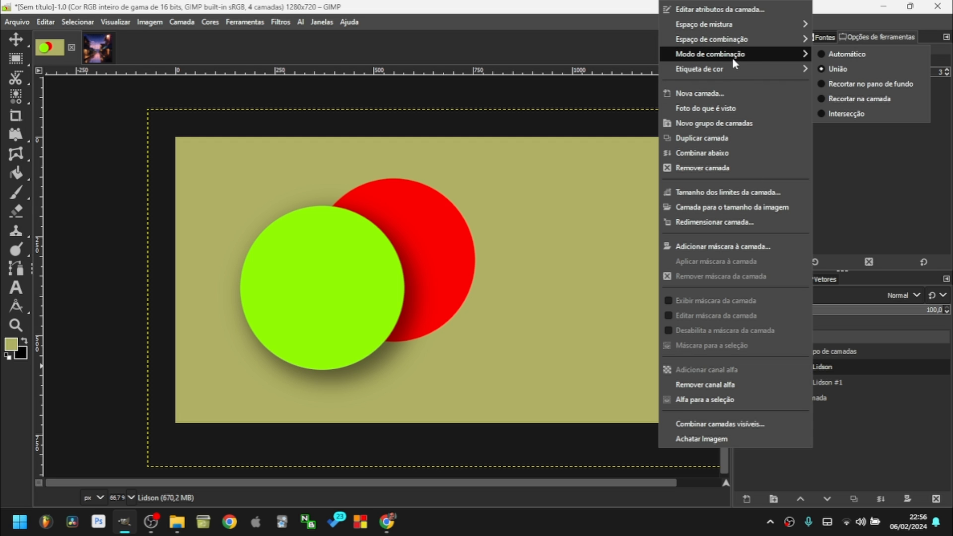
left_click(849, 85)
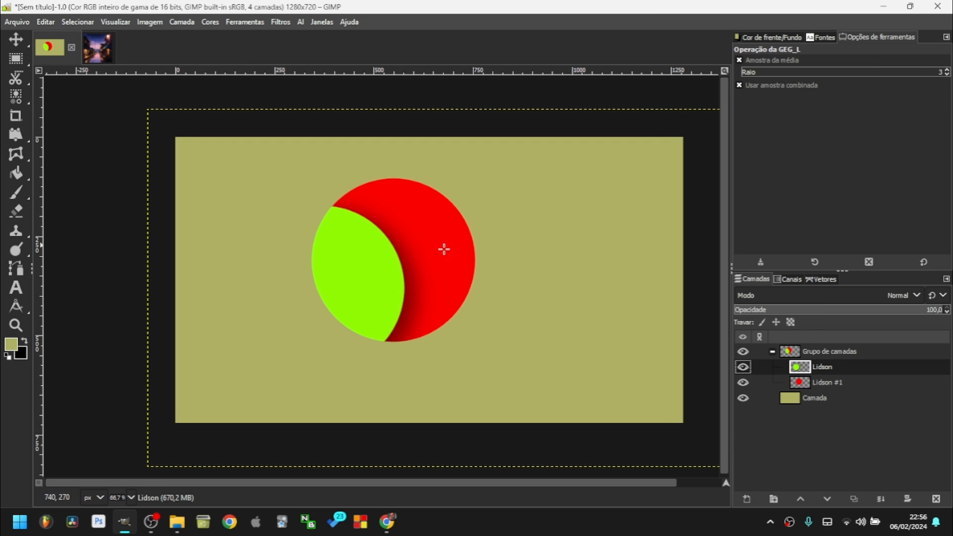
Move the green circle over the red one and set its composite mode to Recortar na camada.
key("m")
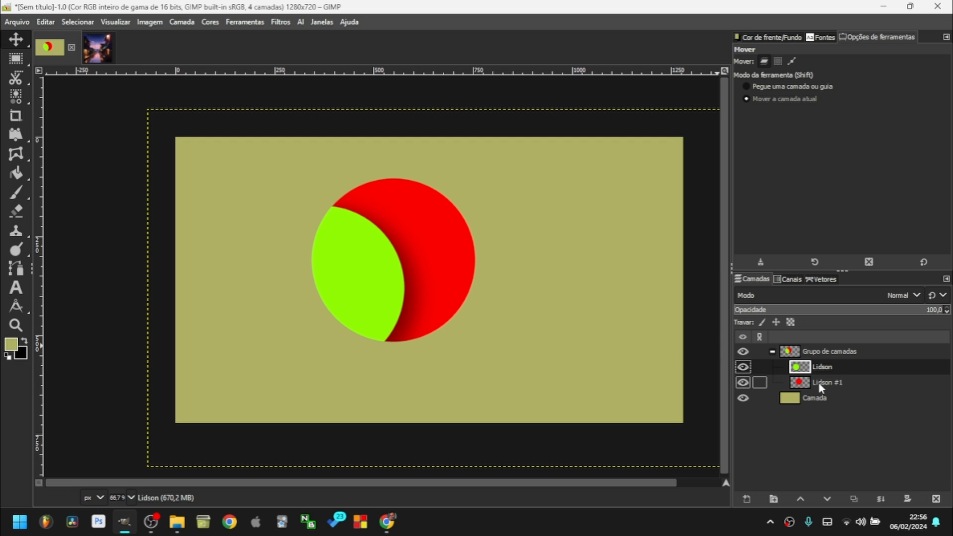
left_click_drag(439, 284, 461, 269)
mouse_move(461, 269)
left_mouse_down()
mouse_move(461, 301)
mouse_move(511, 273)
mouse_move(493, 276)
mouse_move(496, 233)
mouse_move(489, 281)
mouse_move(484, 272)
mouse_move(453, 278)
mouse_move(465, 255)
left_mouse_up()
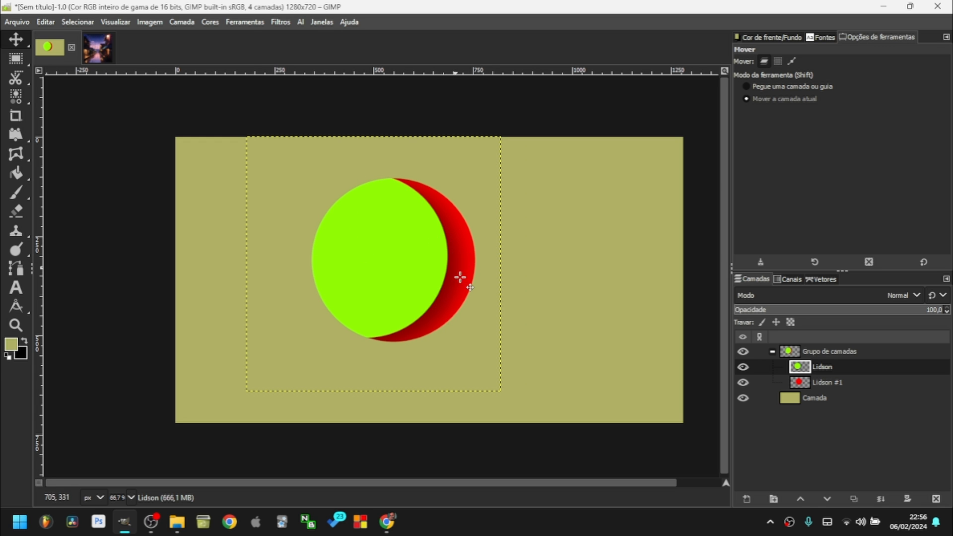
left_click_drag(415, 255, 446, 252)
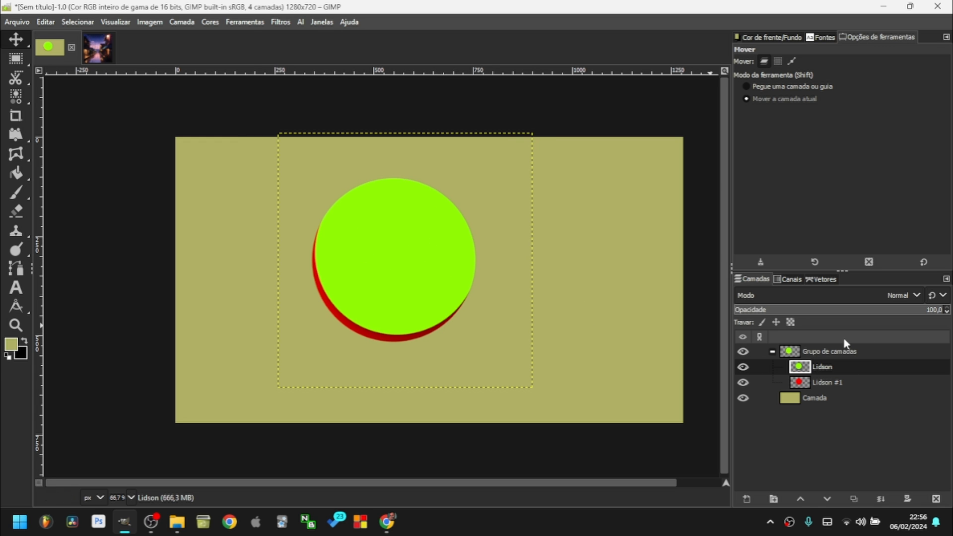
right_click(817, 365)
mouse_move(805, 54)
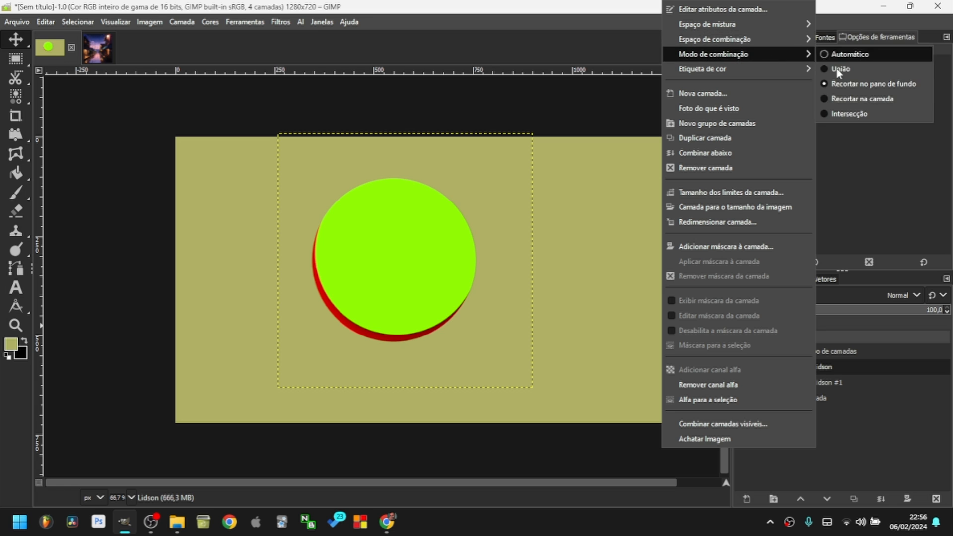
left_click(866, 99)
Shift the green circle again and try the Intersecção composite mode.
left_click_drag(485, 262, 499, 289)
right_click(816, 366)
mouse_move(765, 53)
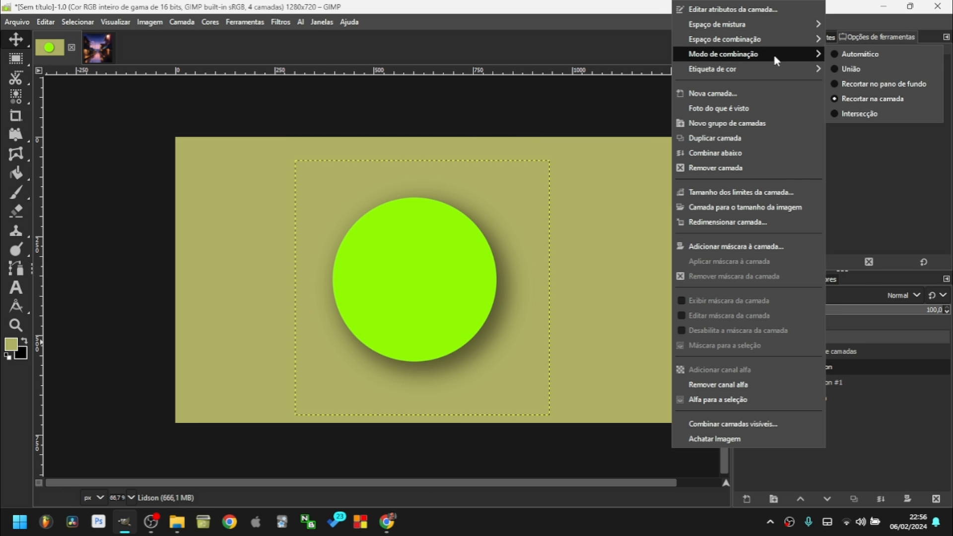
left_click(858, 113)
left_click_drag(489, 325, 425, 270)
key("r")
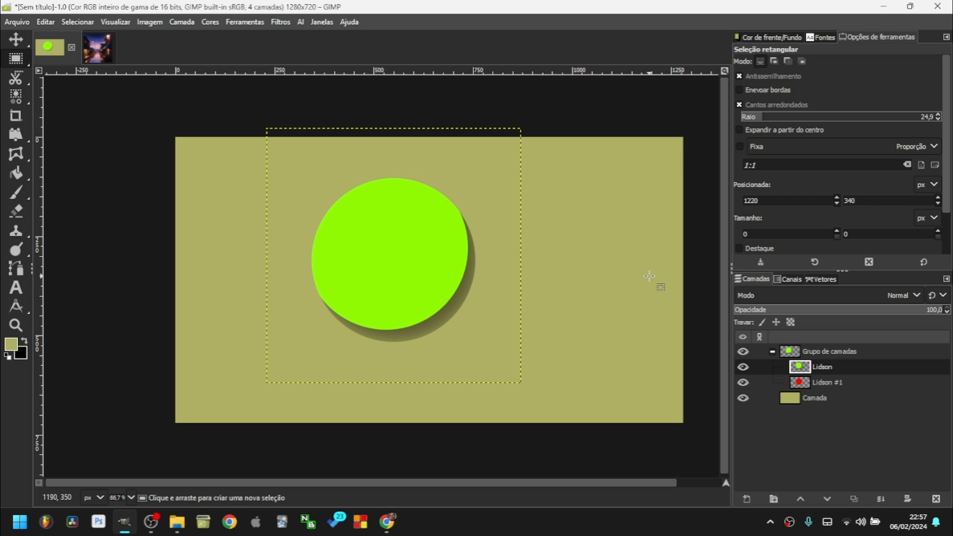